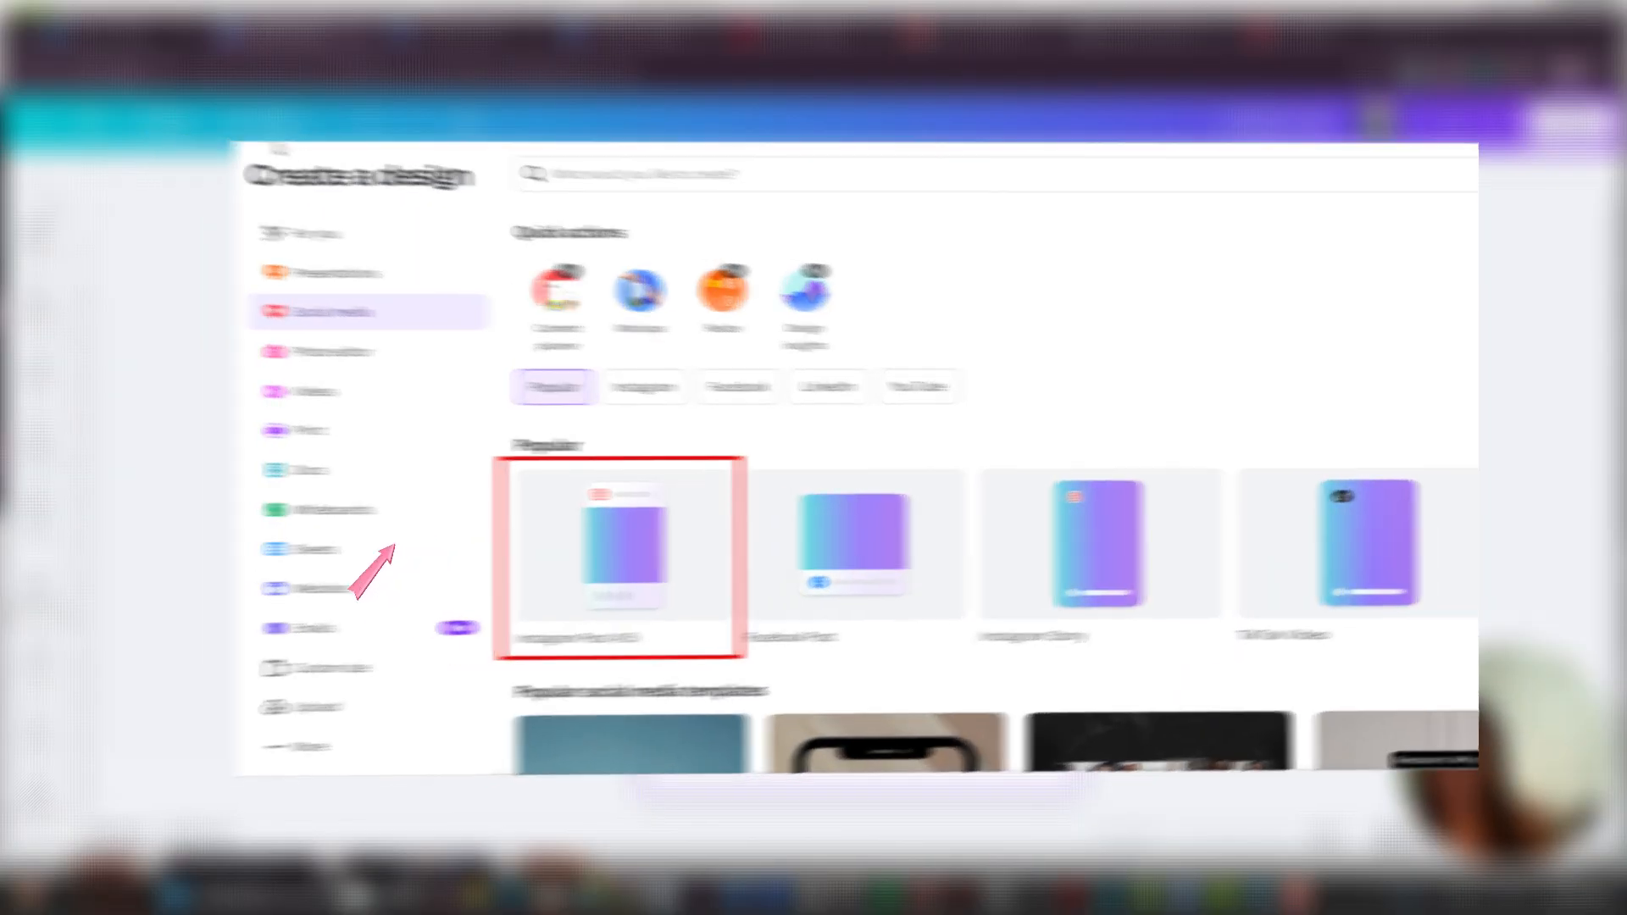
Step: Look up the background gradient colour codes in the Notepad notes and return to the blank page
click(806, 502)
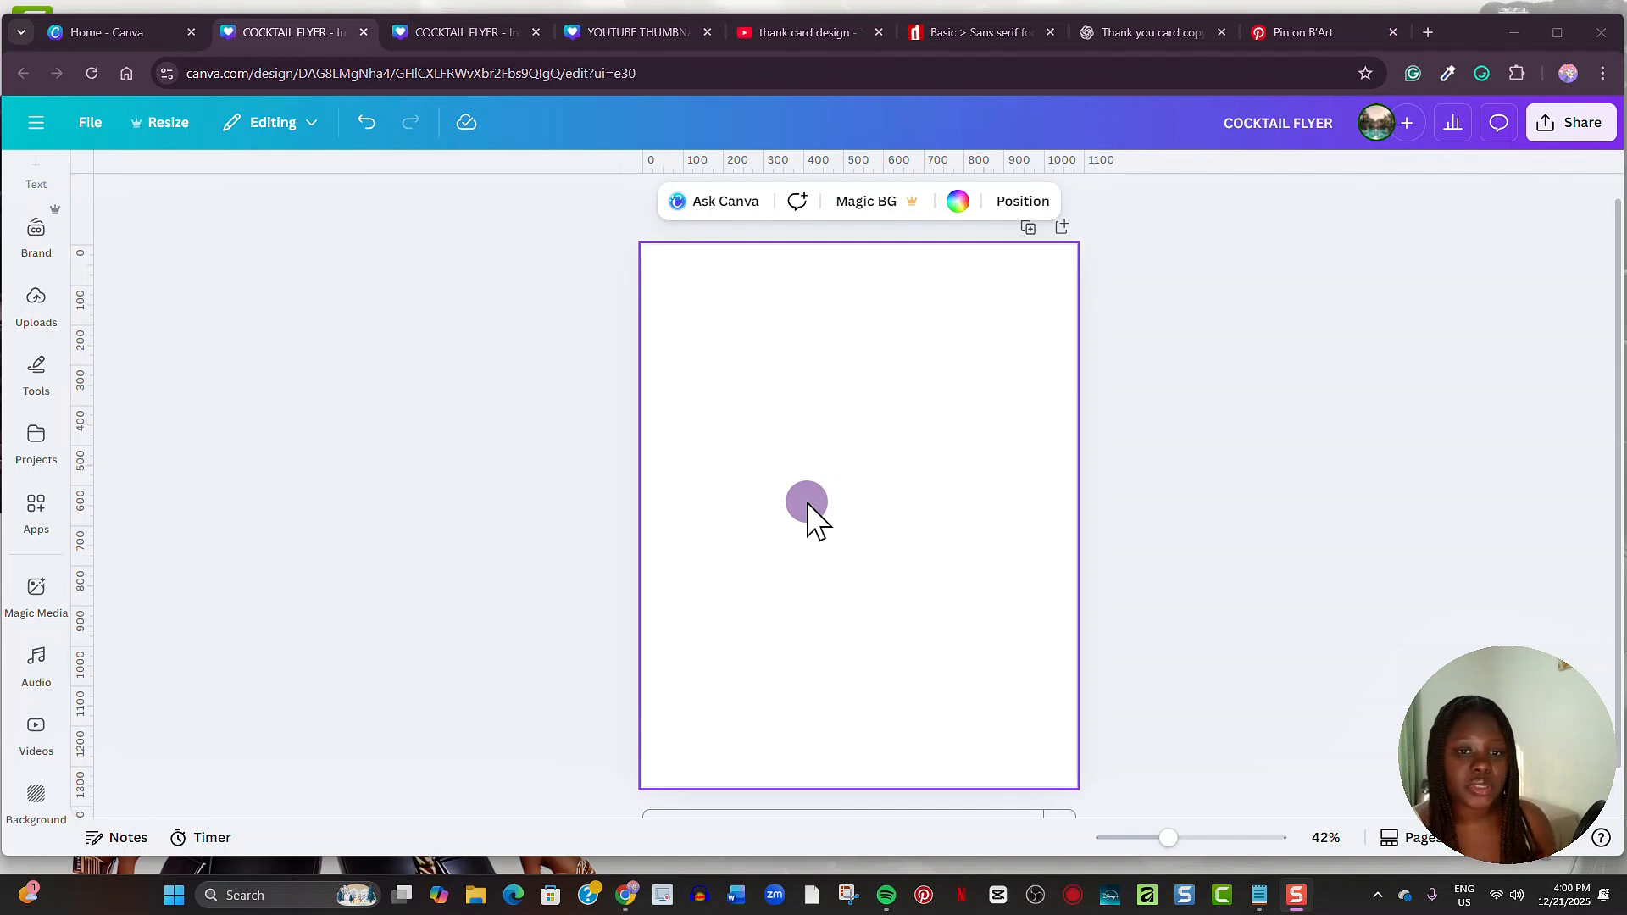
click(1257, 893)
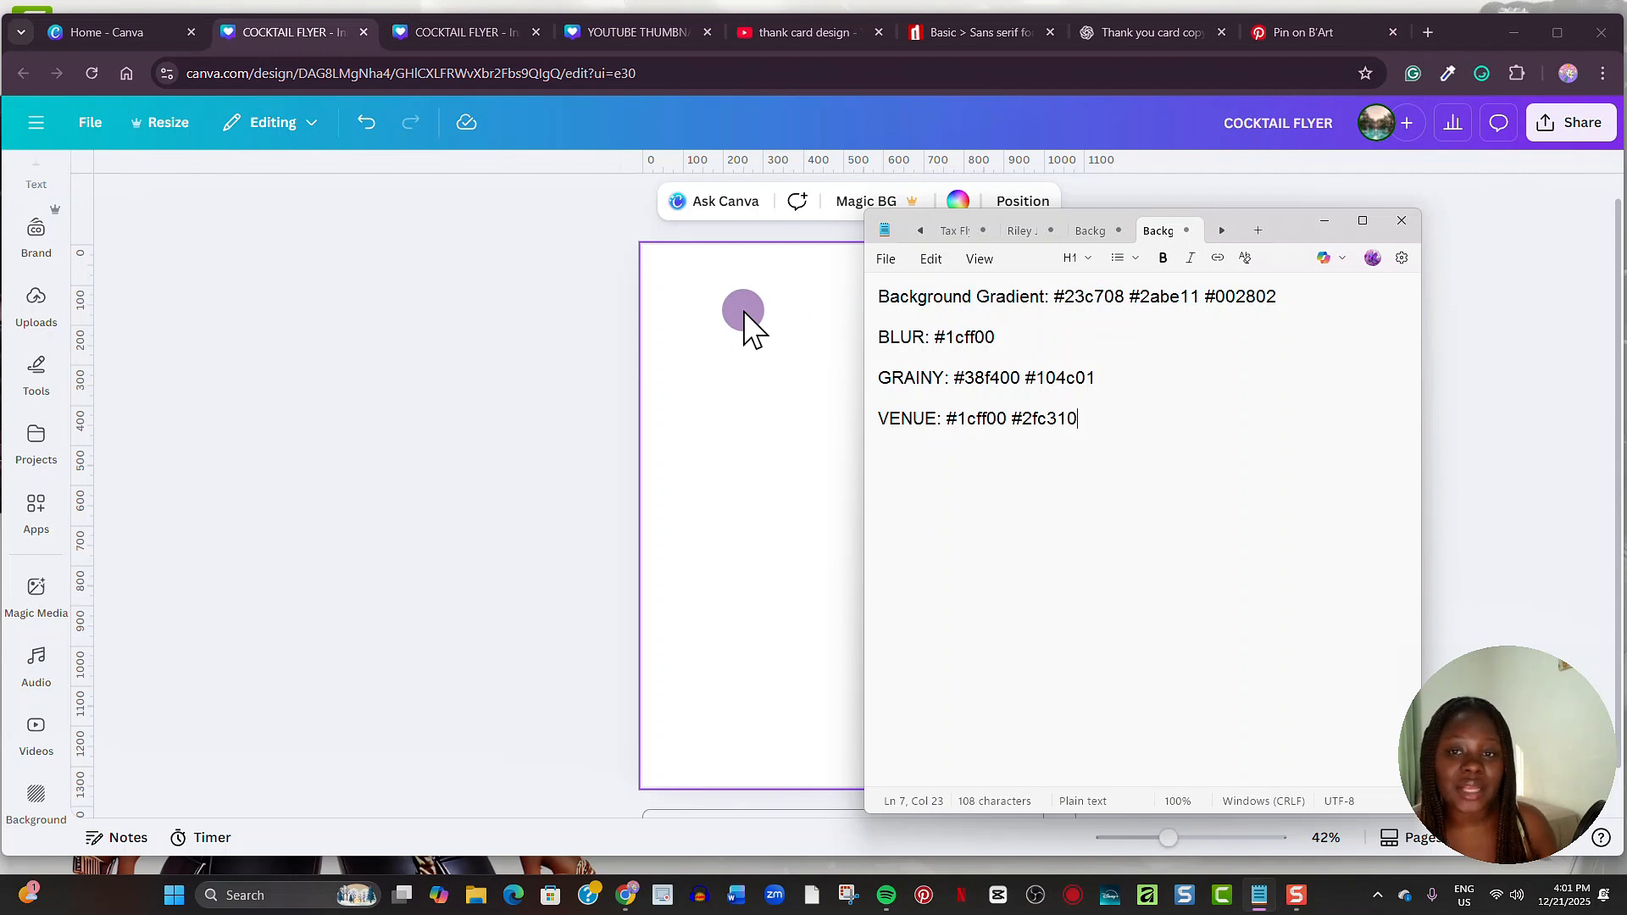
click(881, 303)
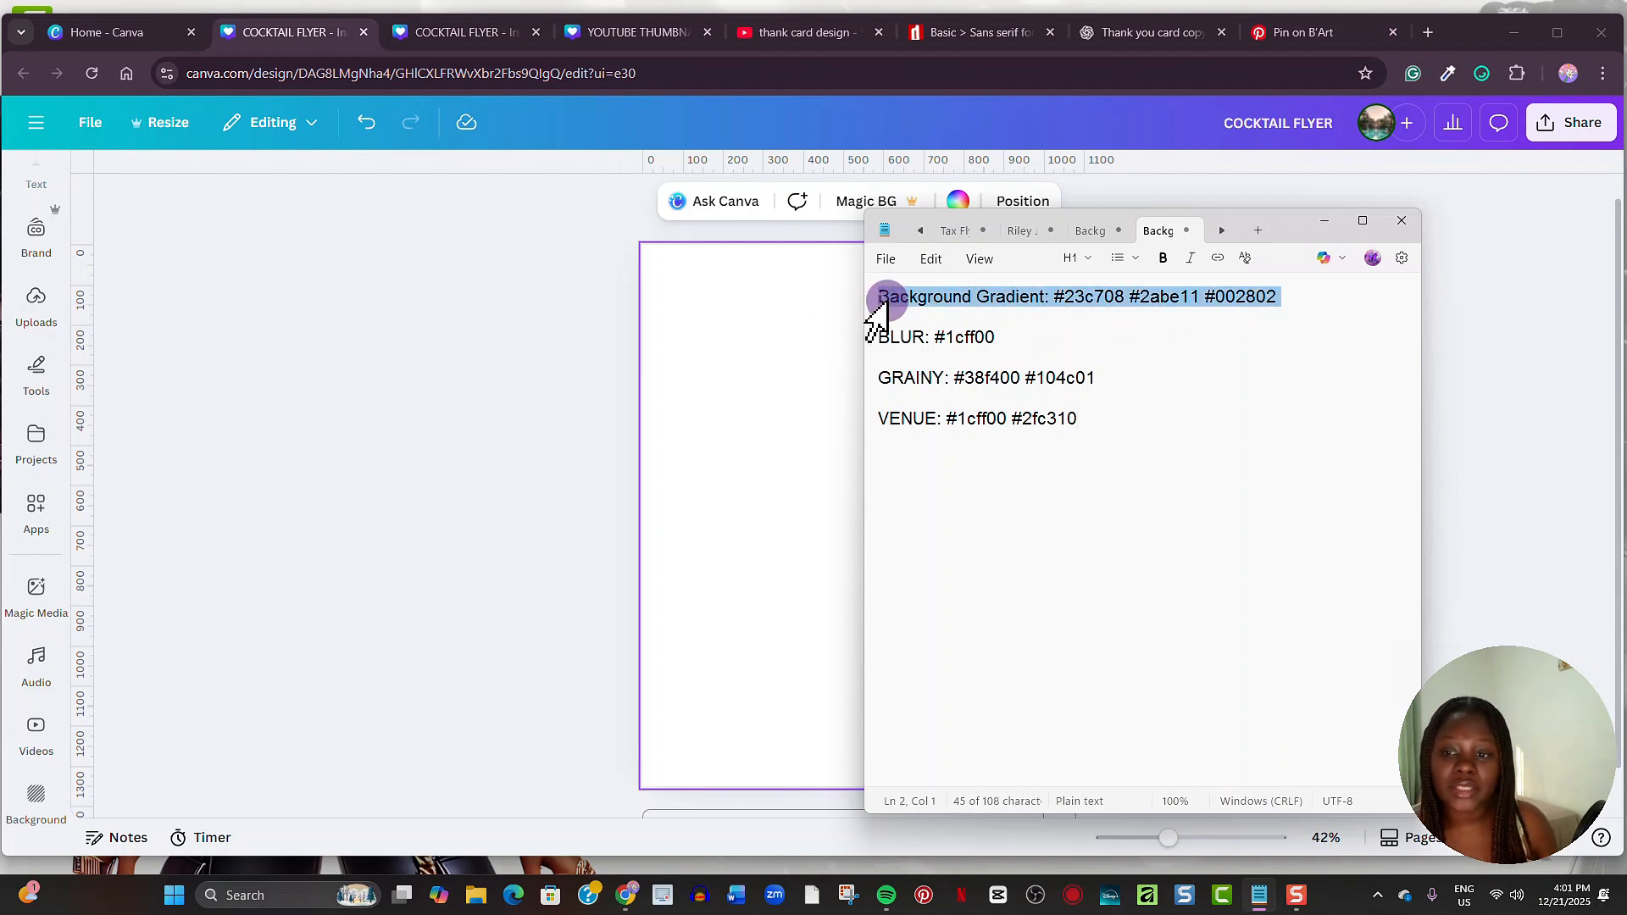
click(796, 342)
click(957, 257)
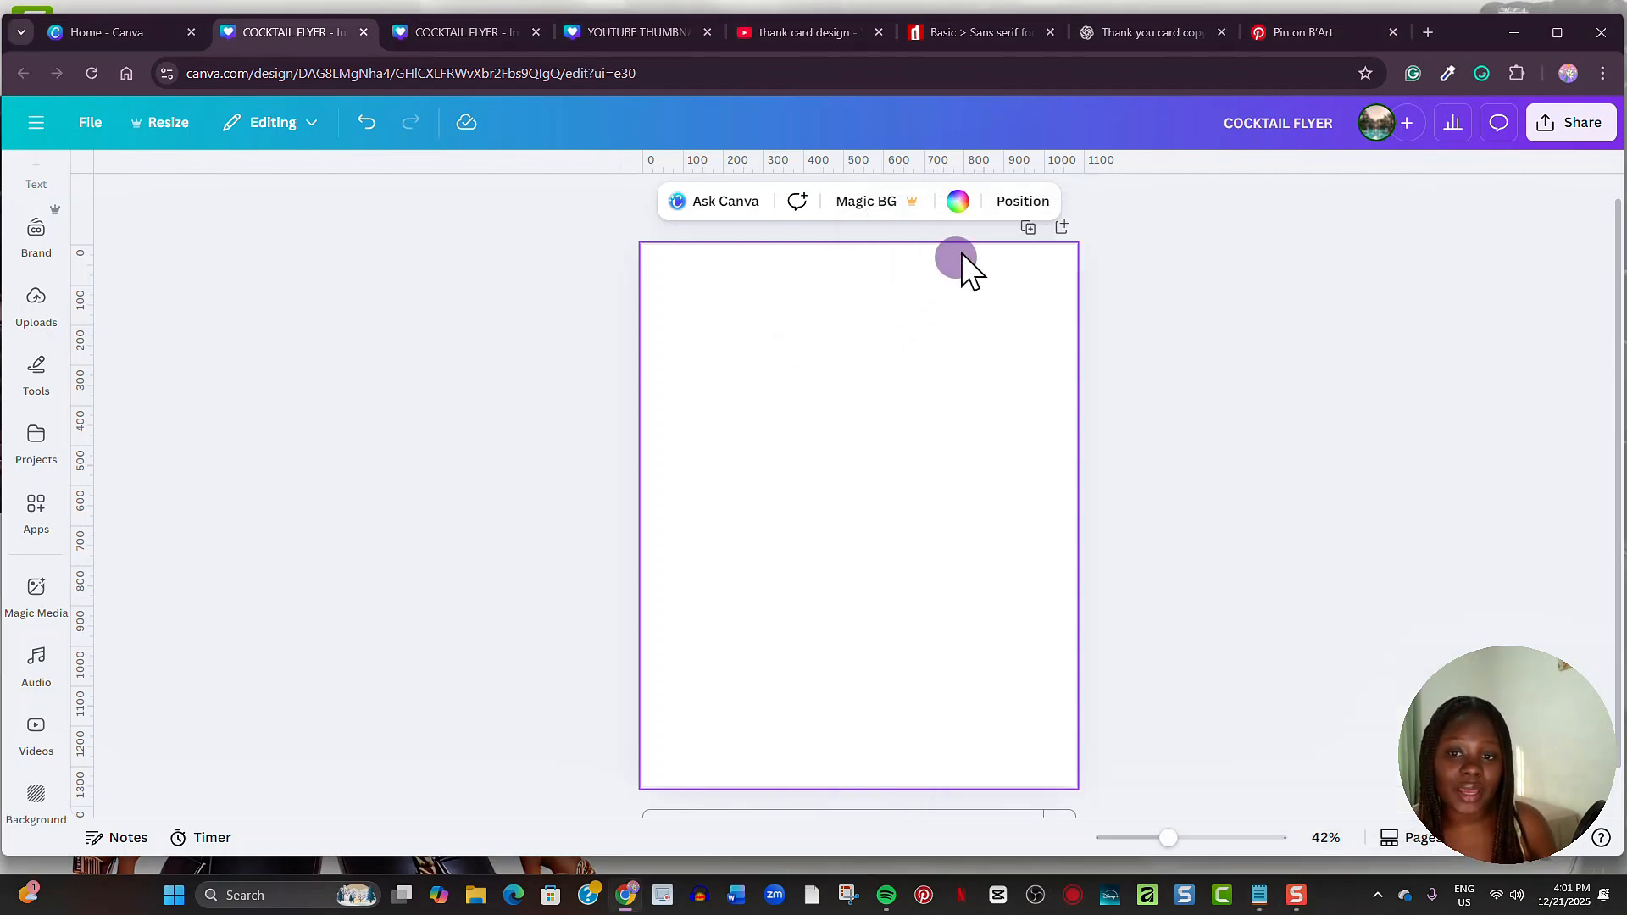
Step: Give the page background a gradient fill and set its first colour to #23c708
click(958, 204)
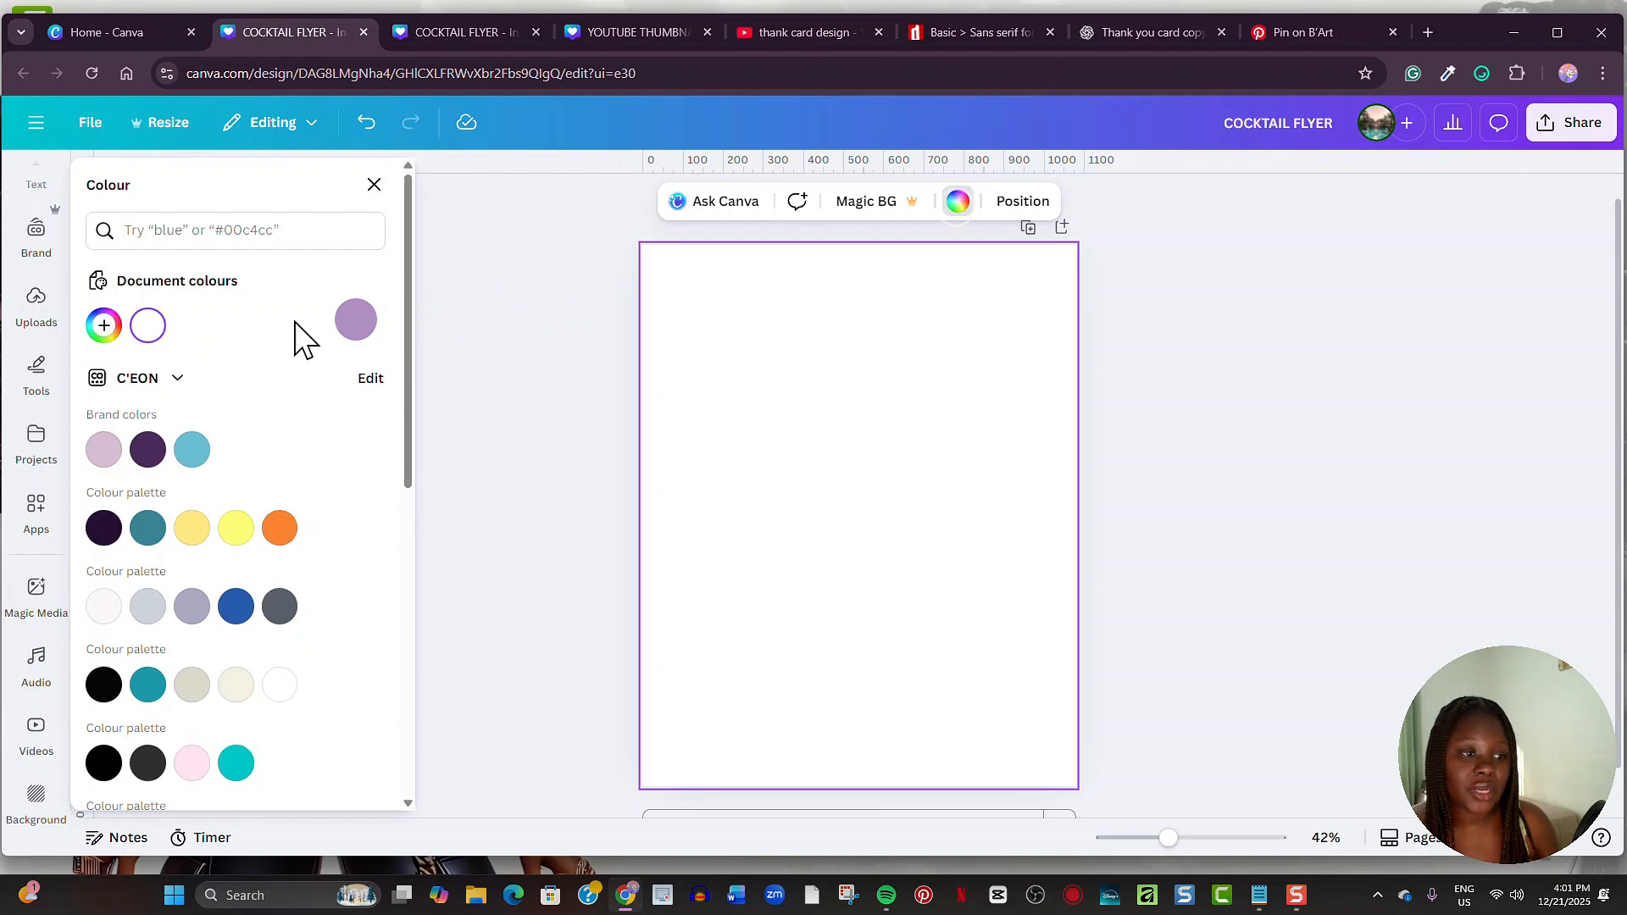
click(161, 322)
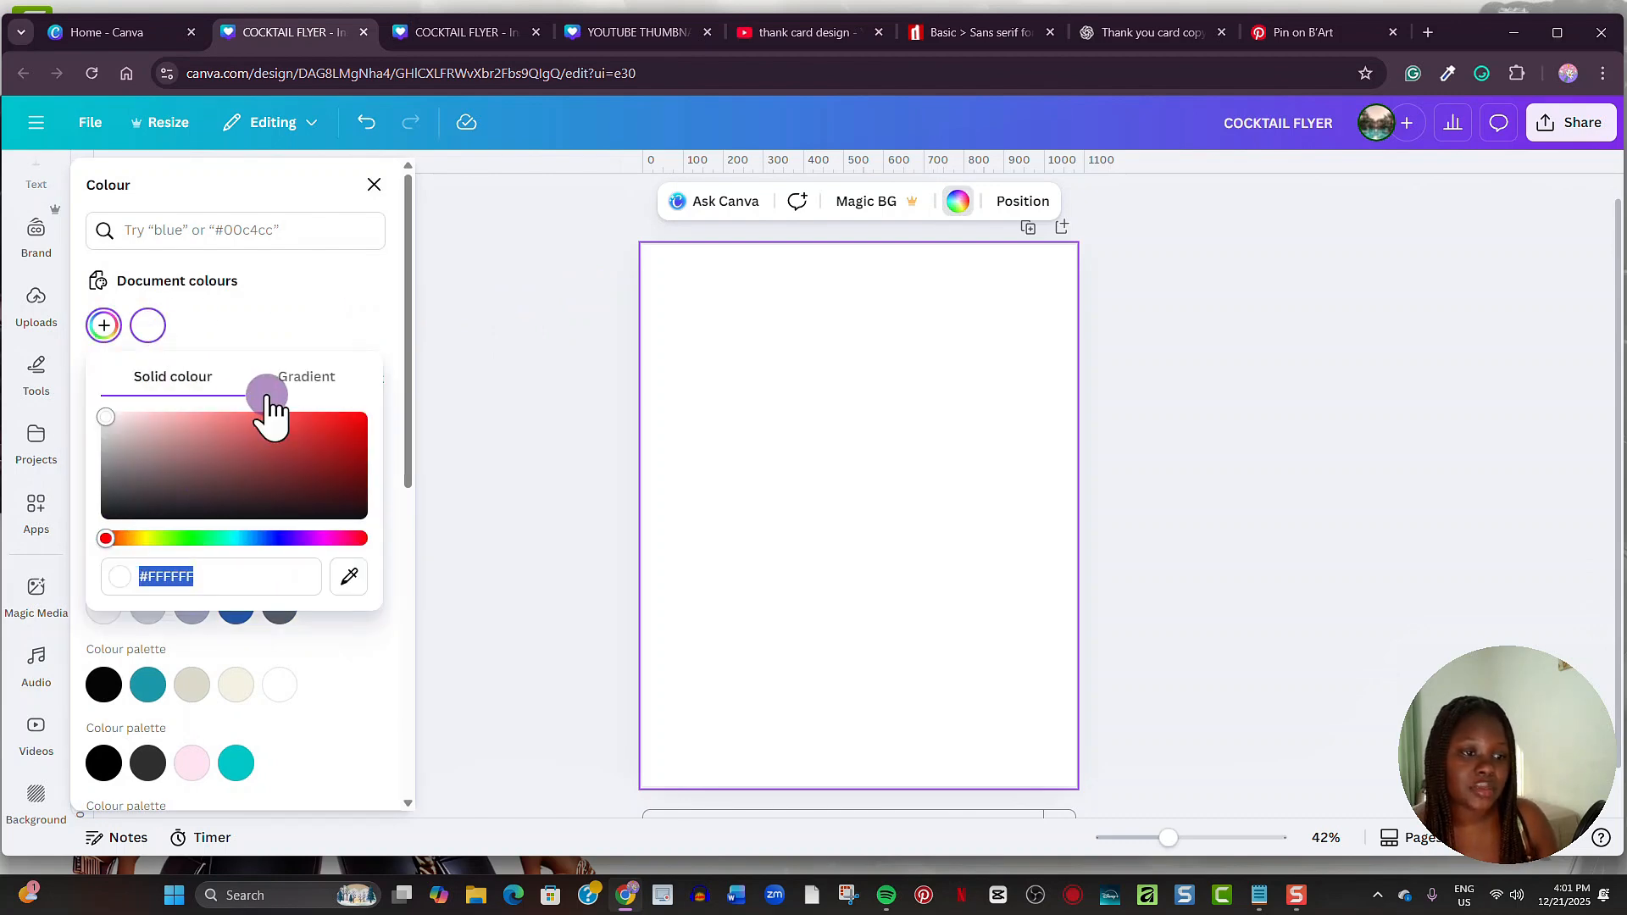
click(299, 378)
click(1263, 893)
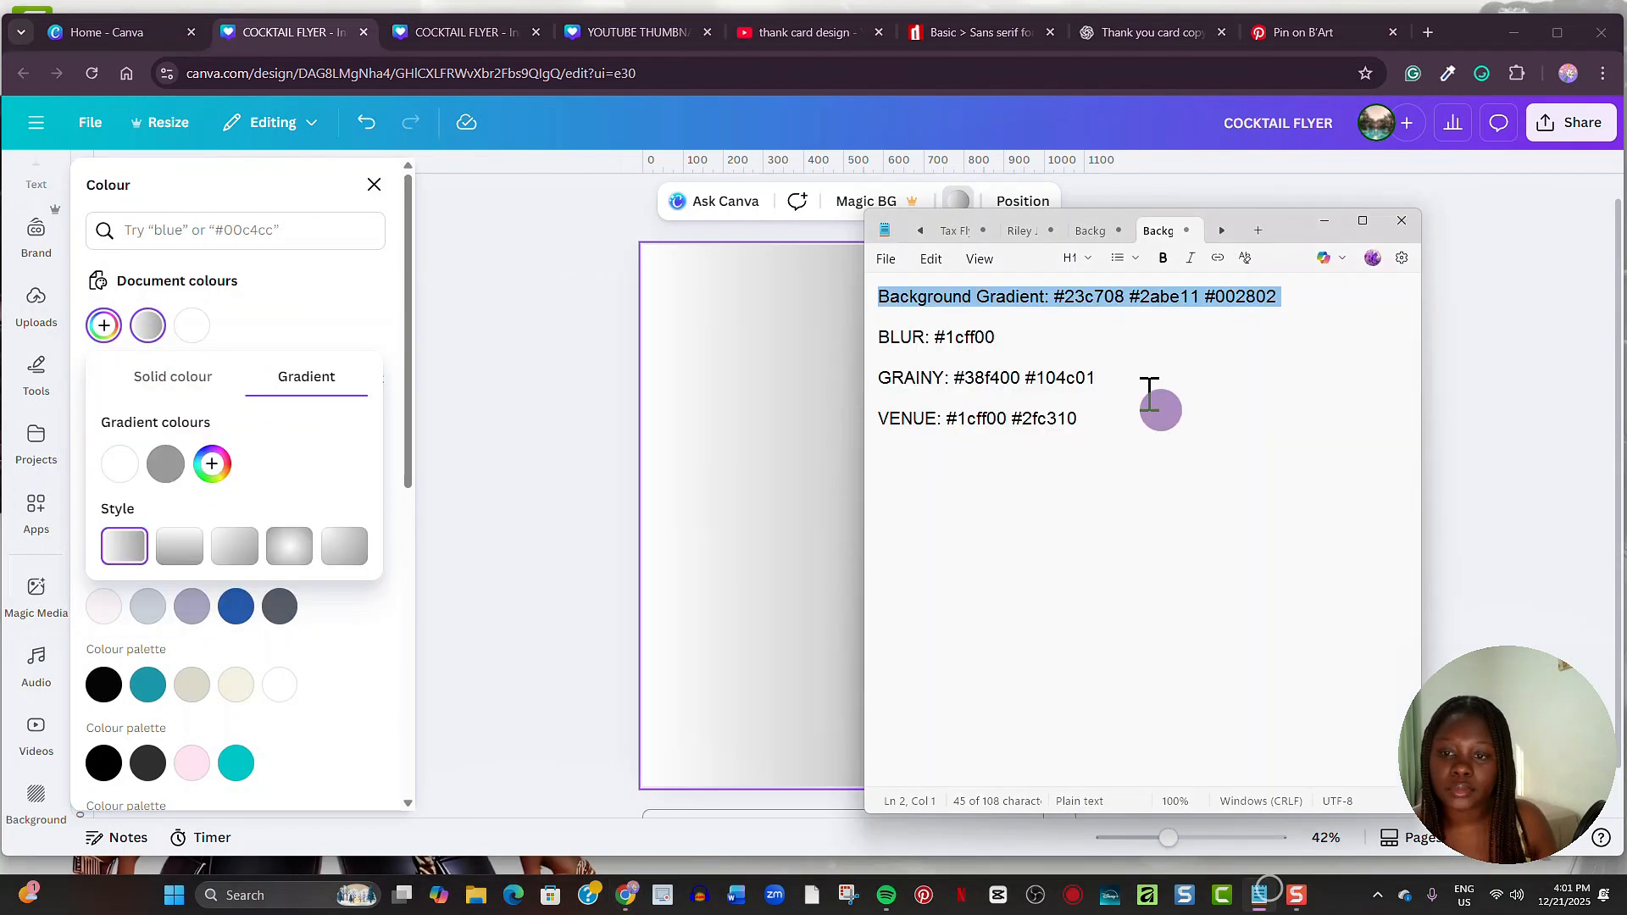
drag(1053, 297, 1276, 297)
click(121, 465)
text(#23c708)
Step: Set the background gradient's second colour to #2abe11 from the Notepad notes
click(166, 465)
click(1258, 896)
click(230, 696)
text(#2ABE11)
Step: Add #002802 from the notes as the gradient's third colour and apply the radial gradient style
click(212, 464)
click(1258, 895)
key(ctrl+c)
click(318, 695)
key(ctrl+v)
click(288, 549)
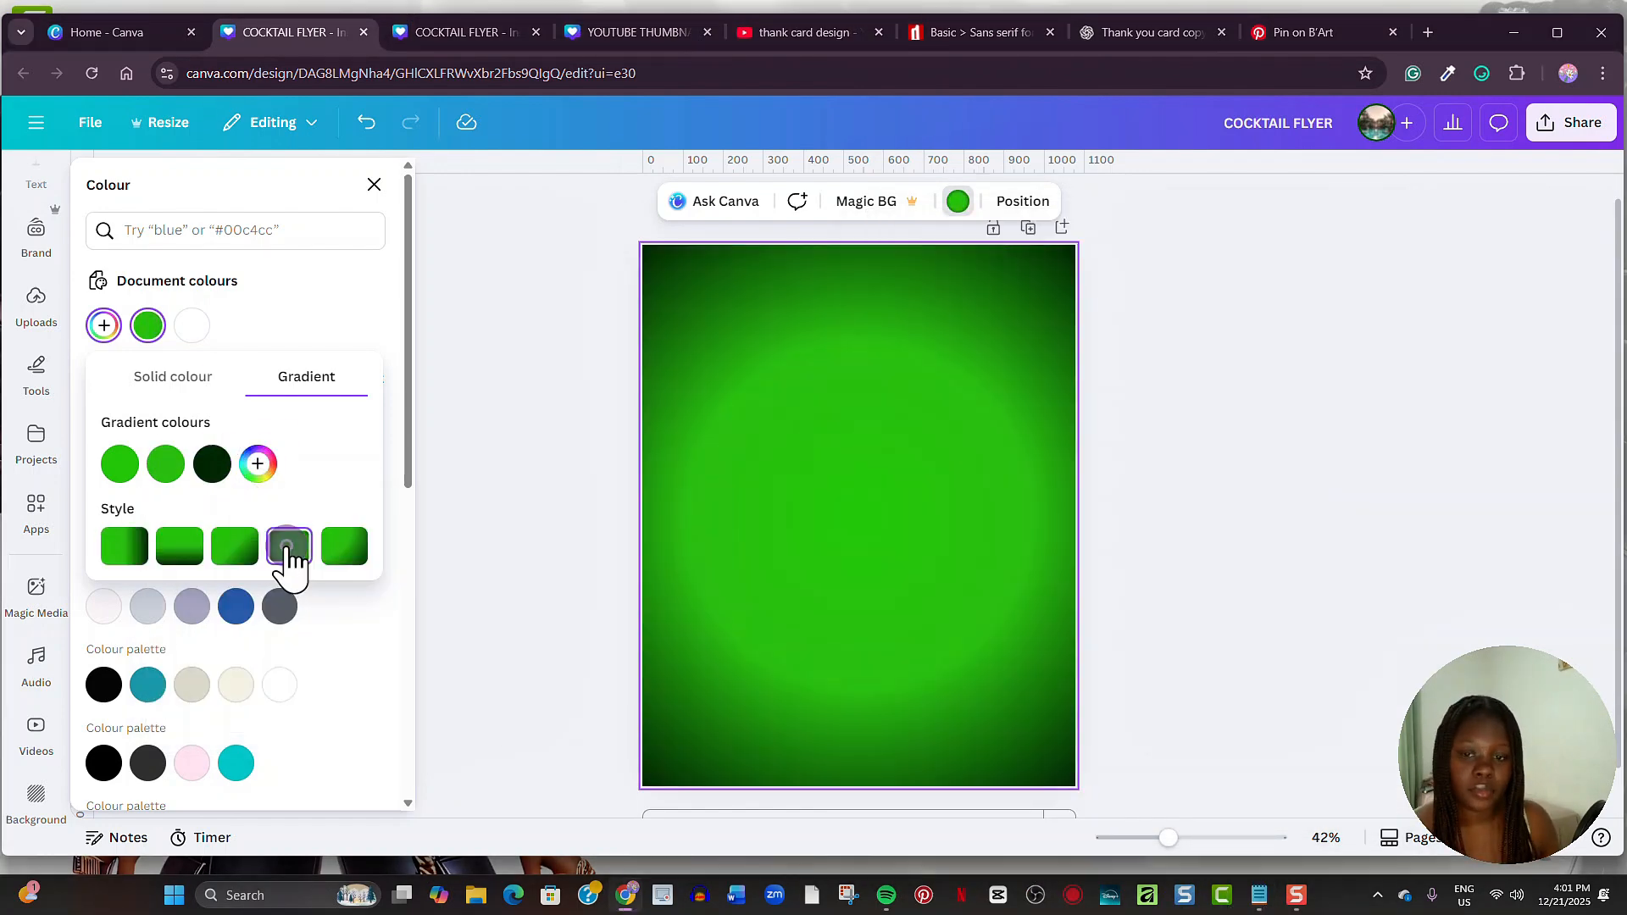
click(374, 185)
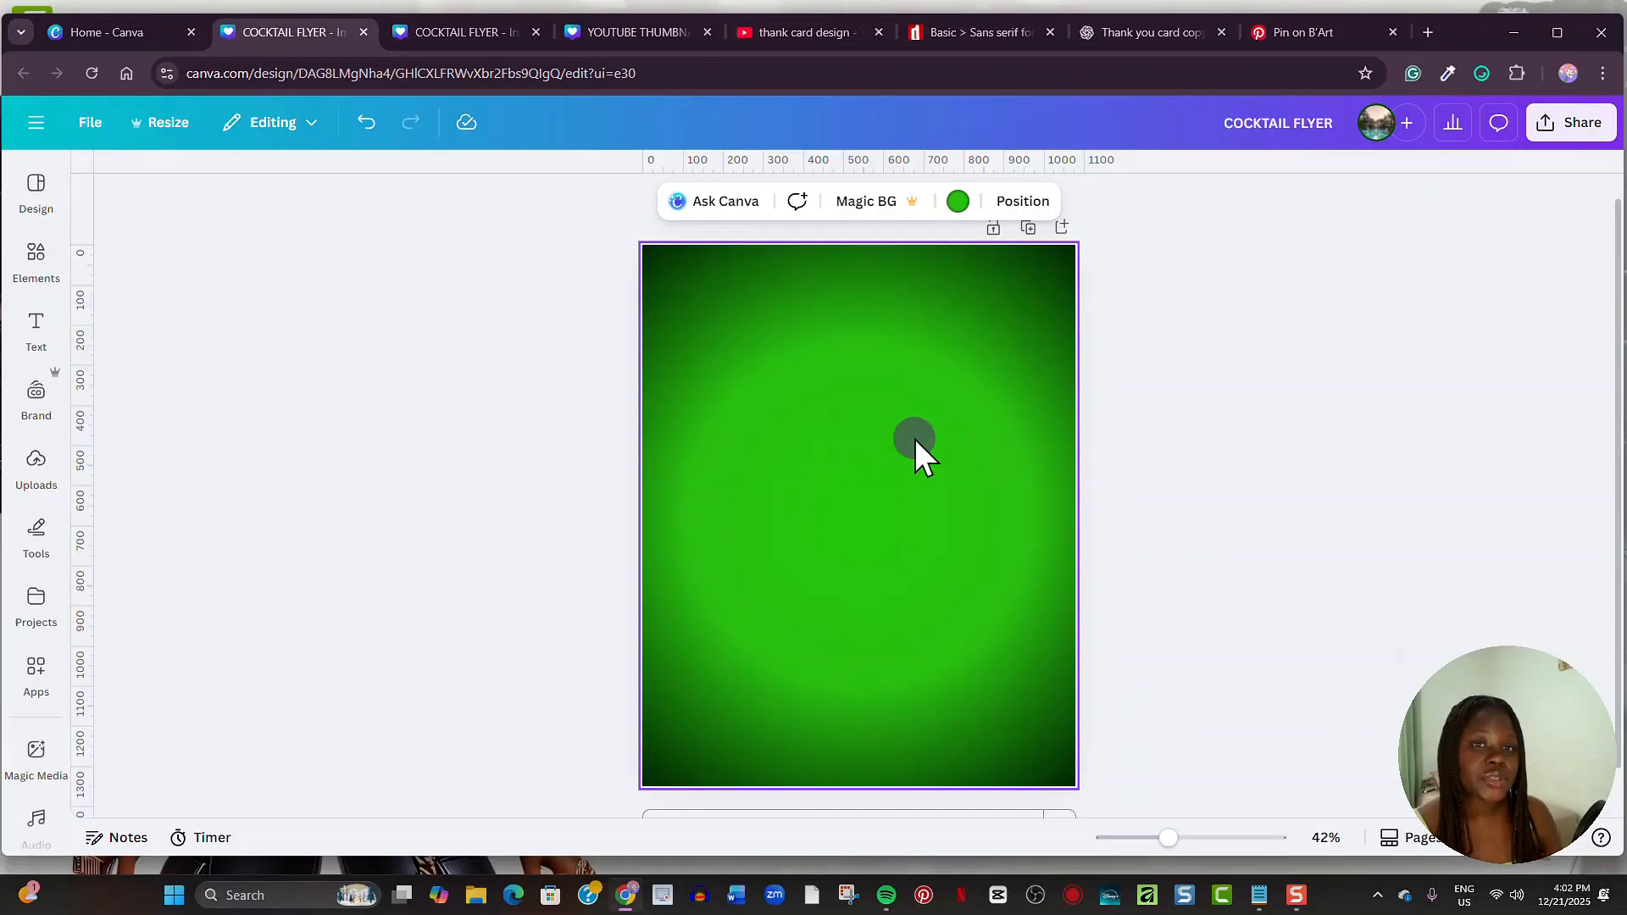
Step: Search the photo elements for "GRAINY" and add the blurred black-and-grey grainy photo to the page
click(38, 262)
click(163, 205)
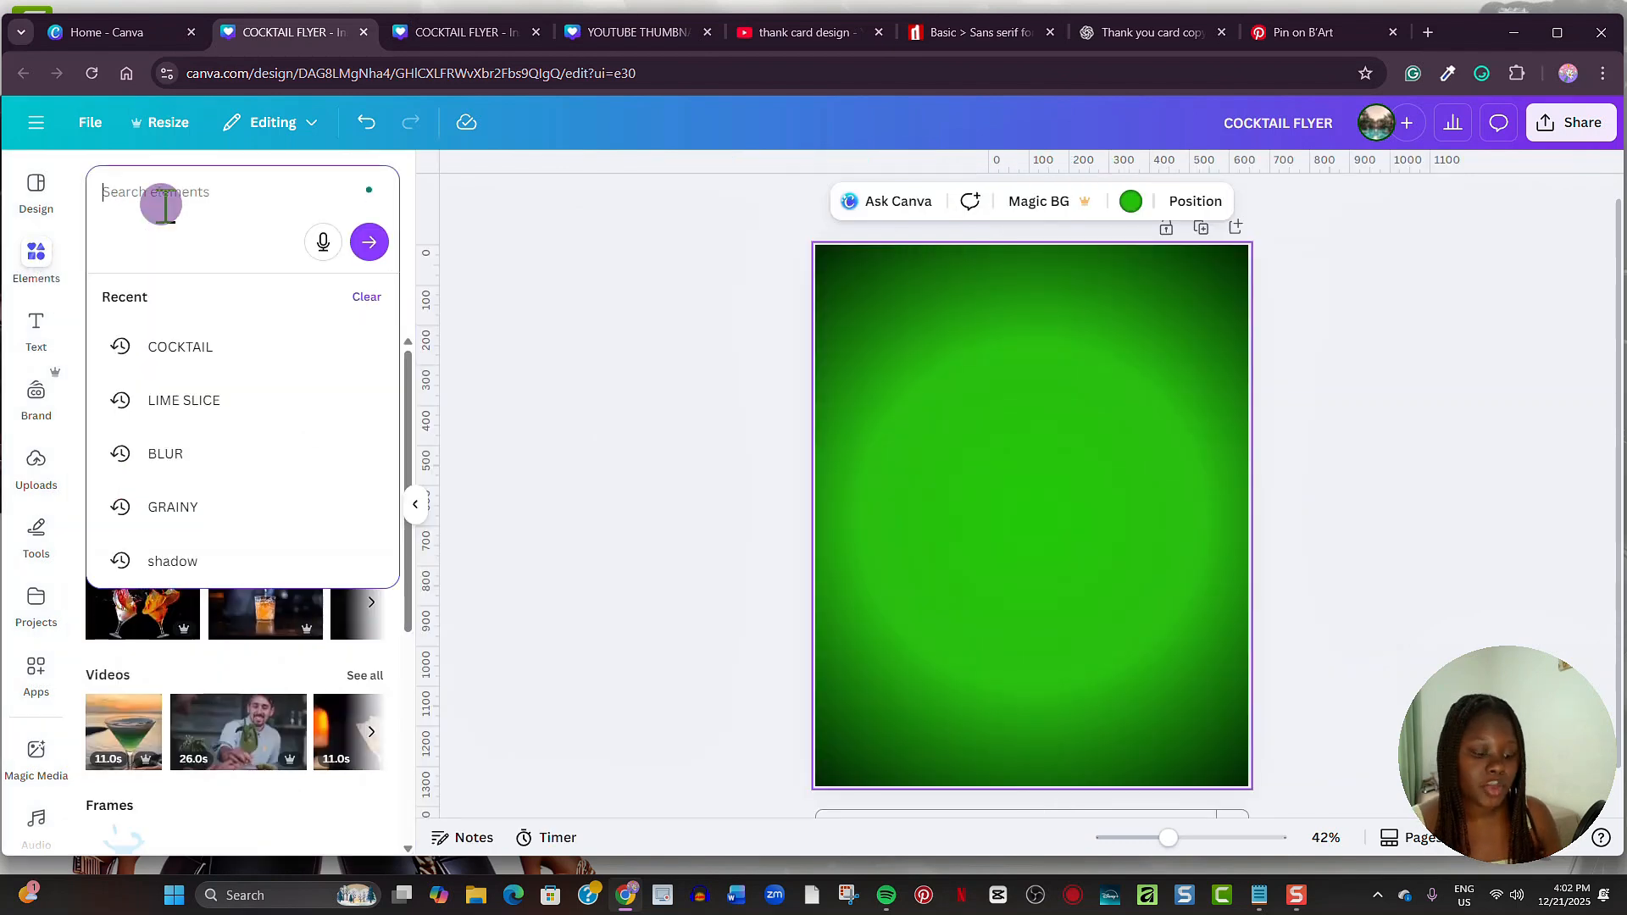
text(GRAINY)
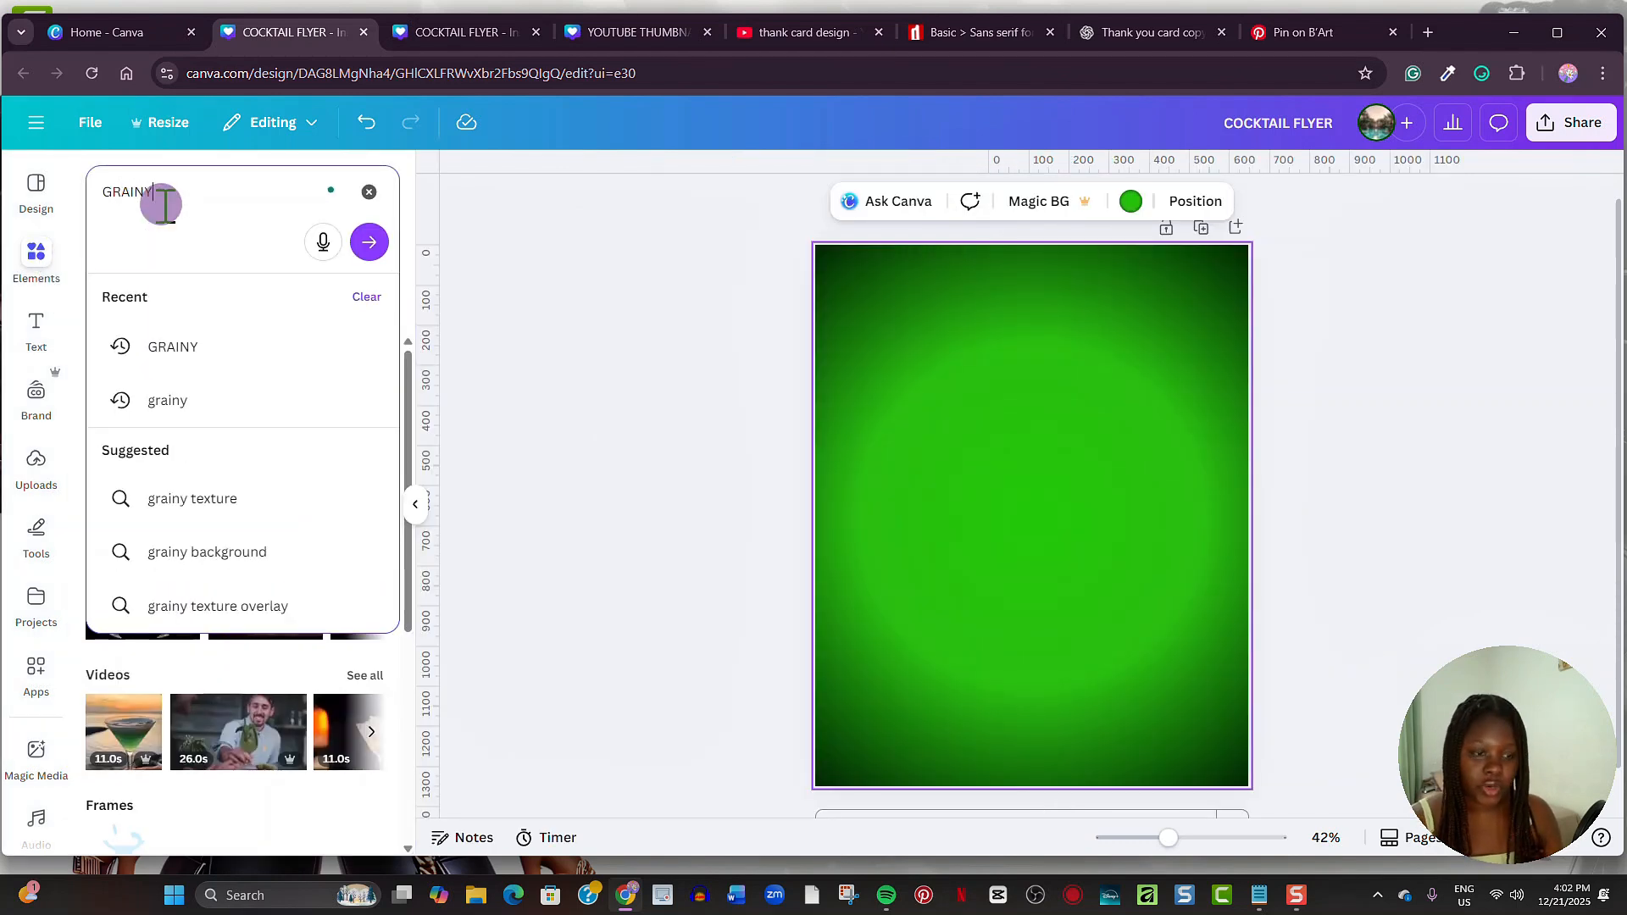
key(Return)
click(353, 546)
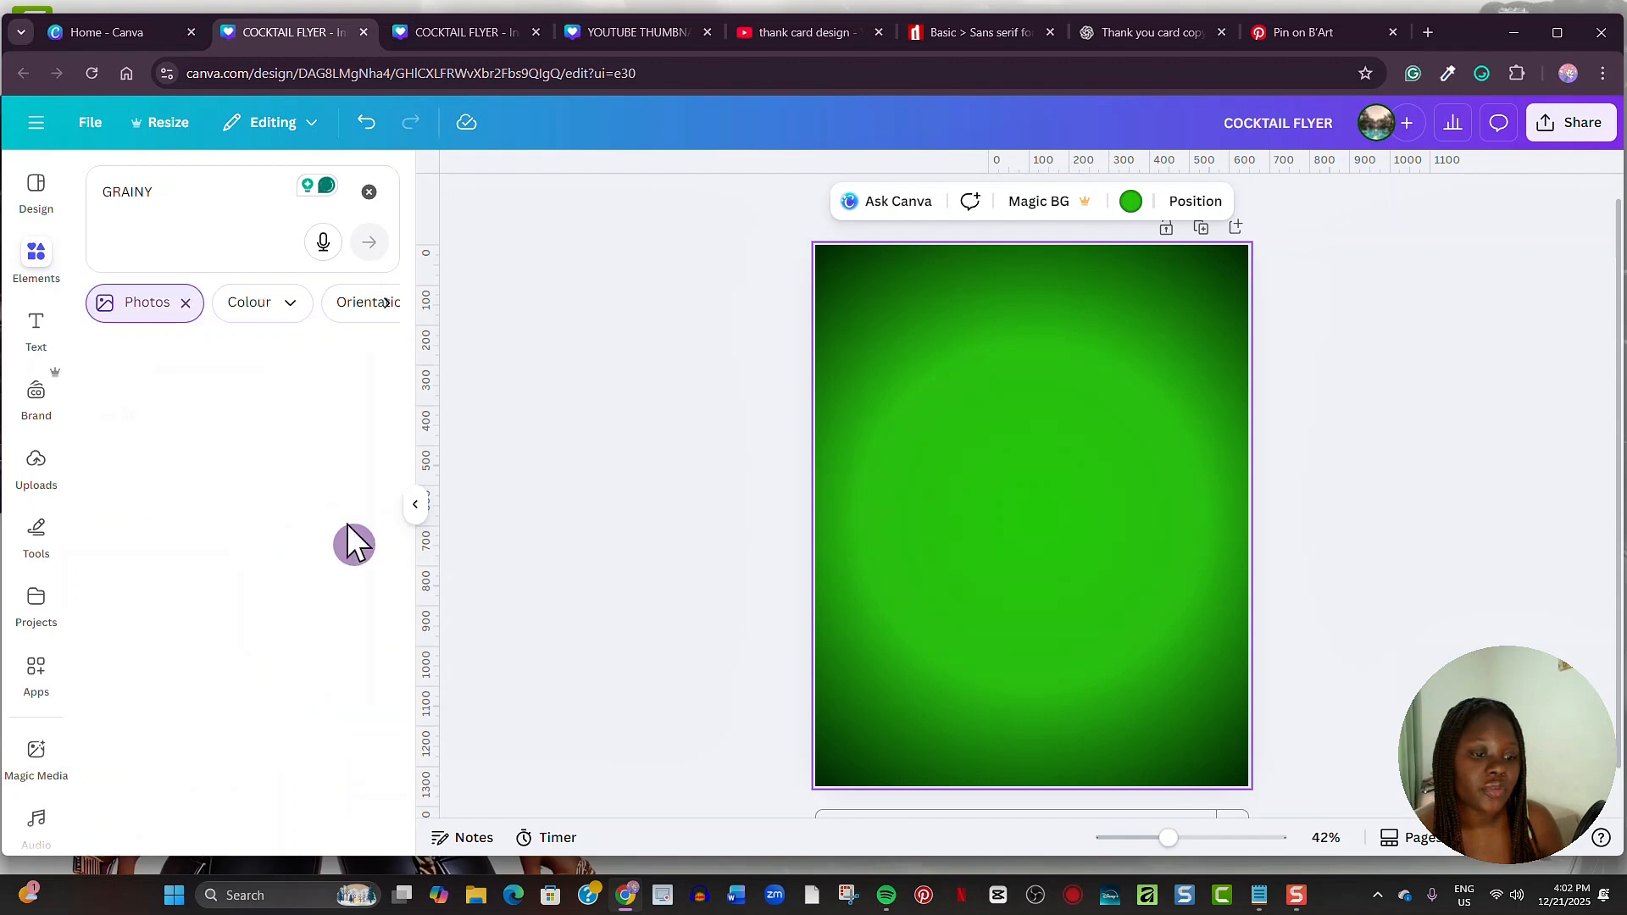
scroll(327, 581, down, 3)
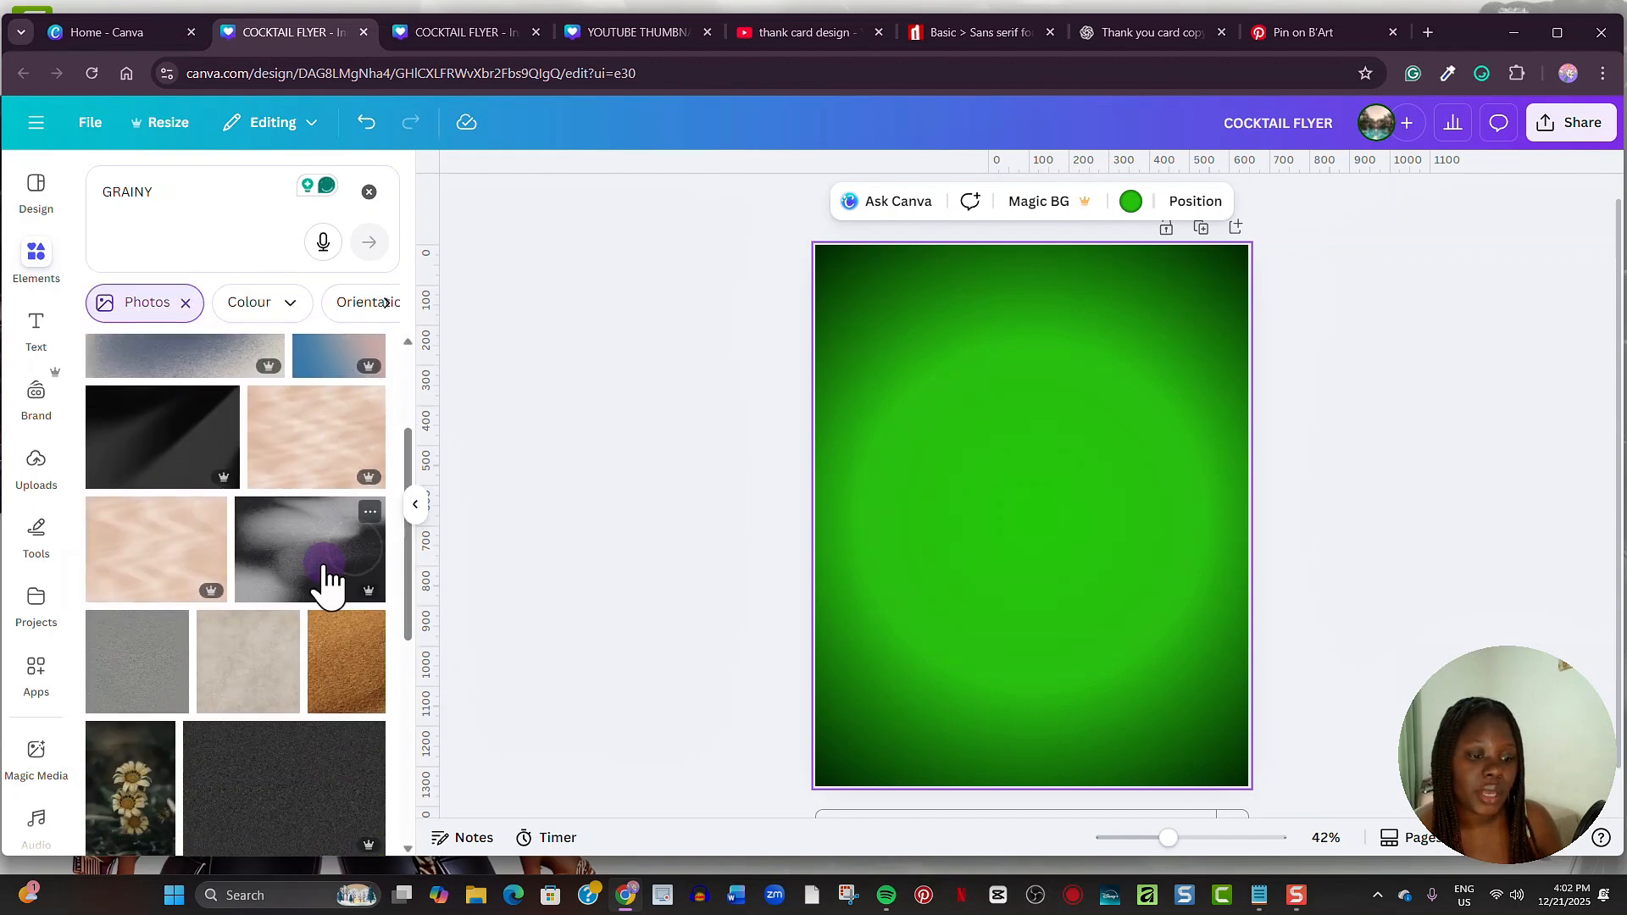
click(413, 511)
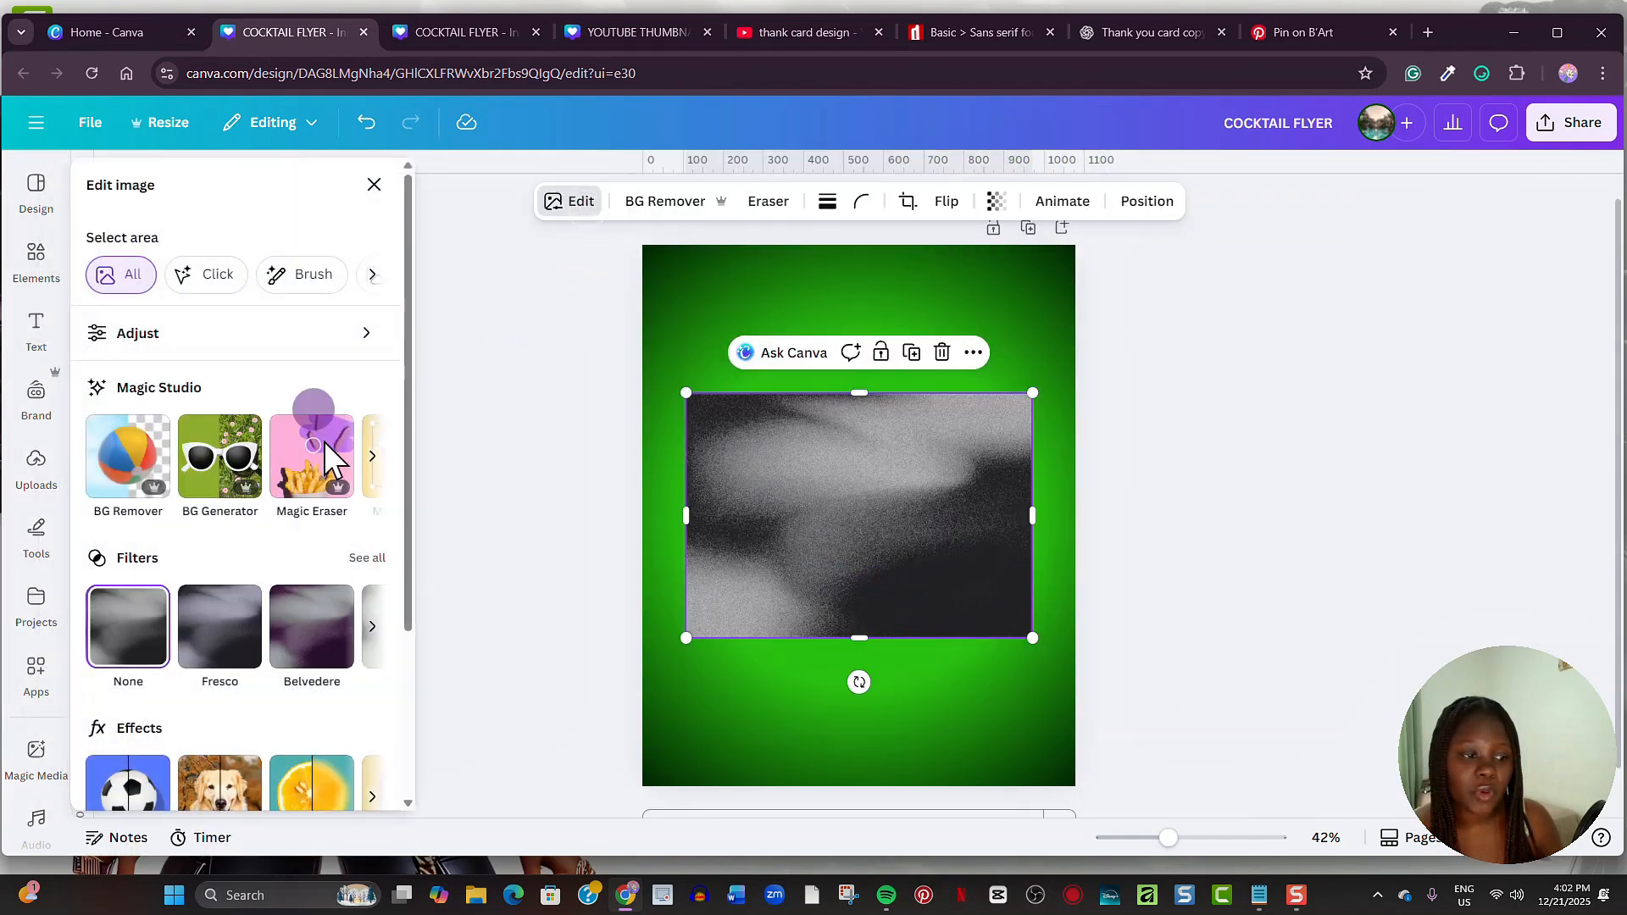
Step: Apply the Sea Green Duotone effect to the grainy photo
scroll(309, 624, down, 1)
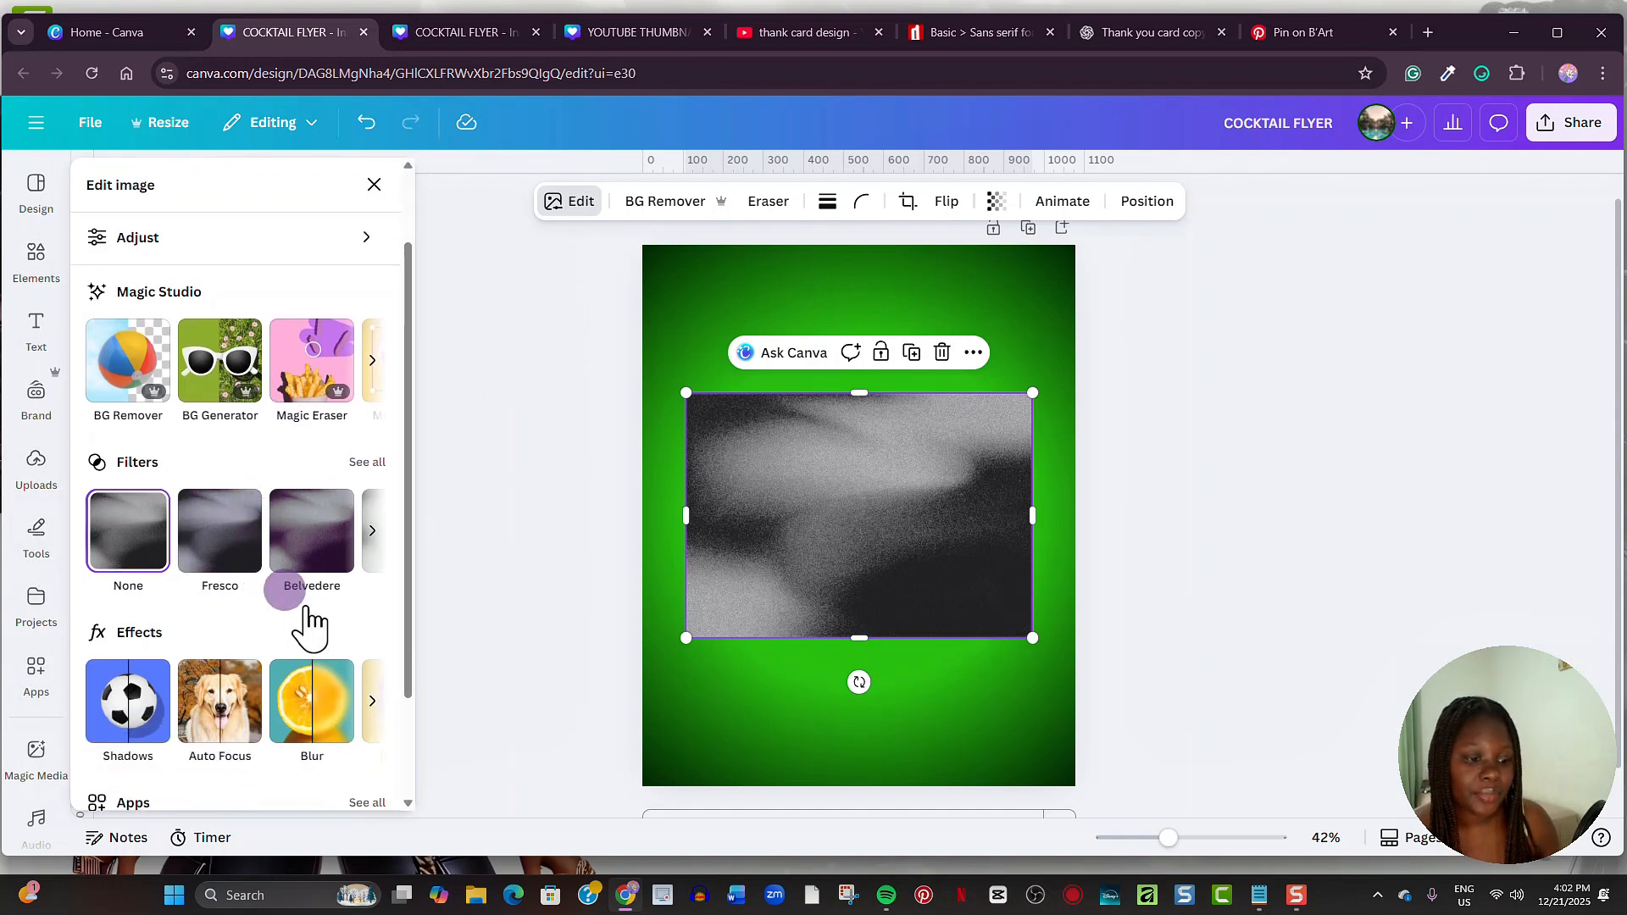
click(372, 701)
click(421, 379)
click(160, 610)
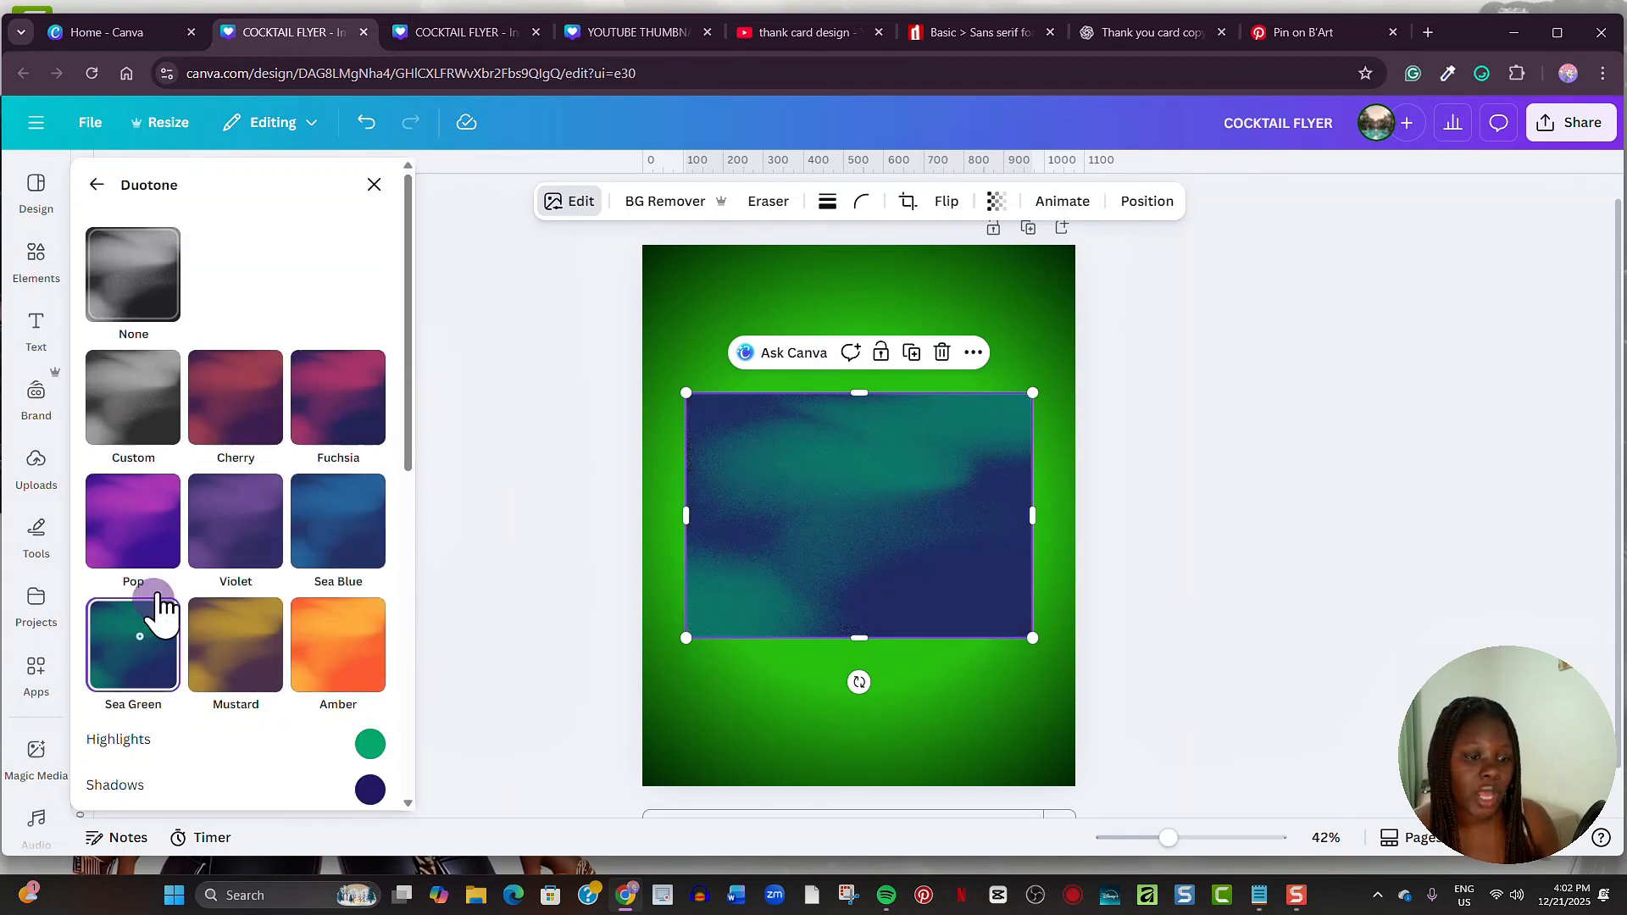
Step: Set the duotone highlights colour to #38f400, copied from the GRAINY line of the notes
scroll(313, 678, down, 3)
click(371, 559)
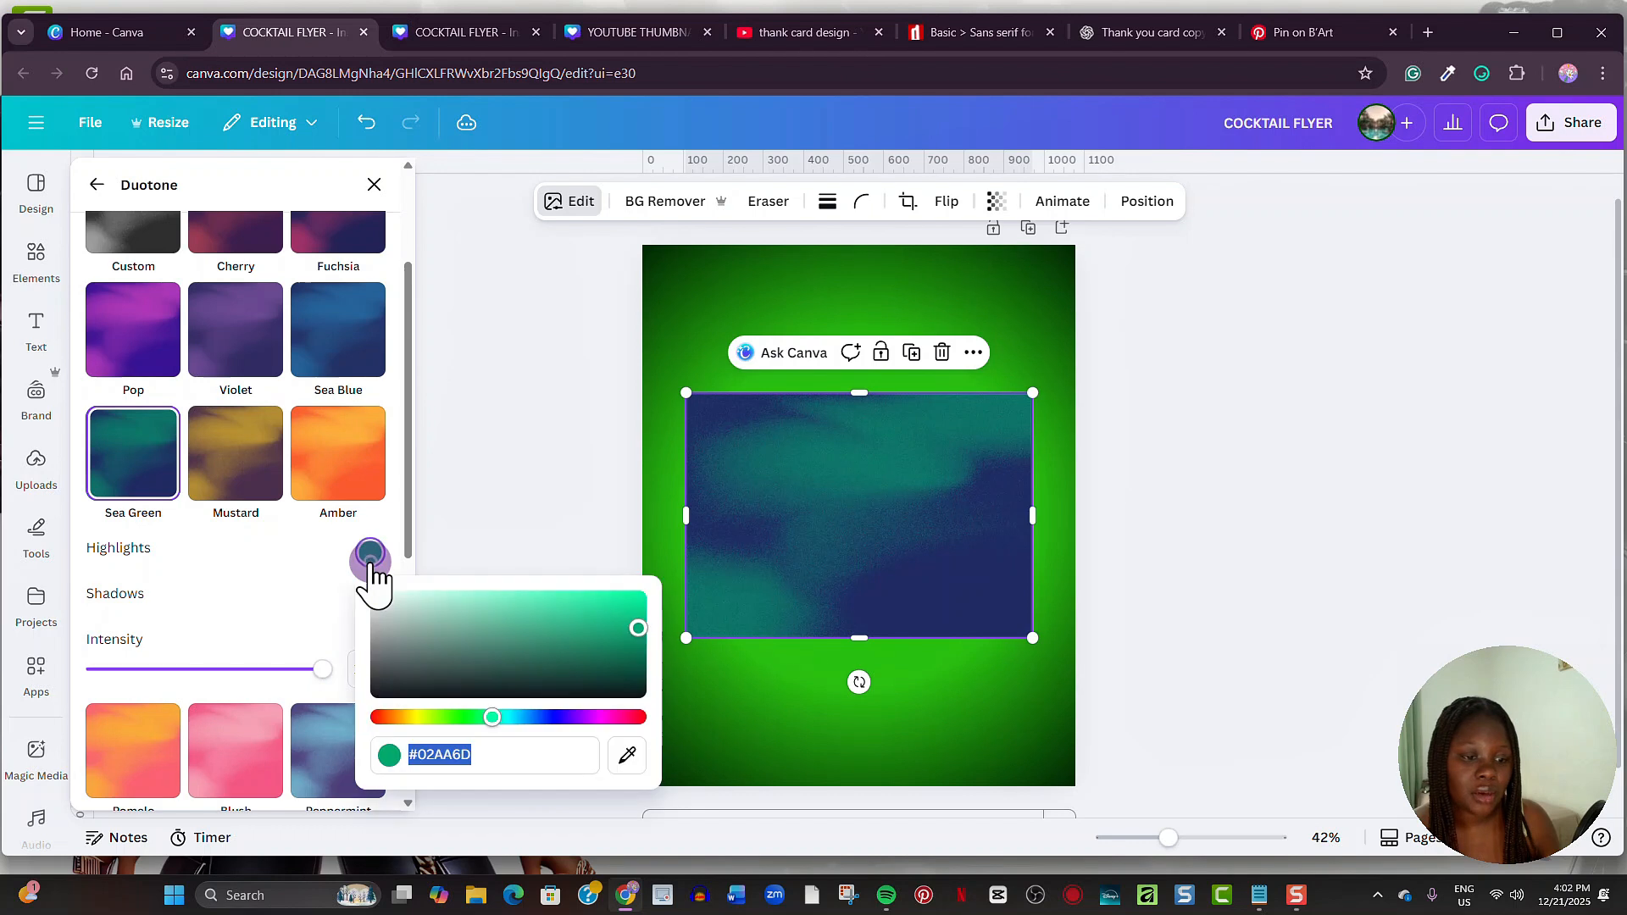
click(1259, 895)
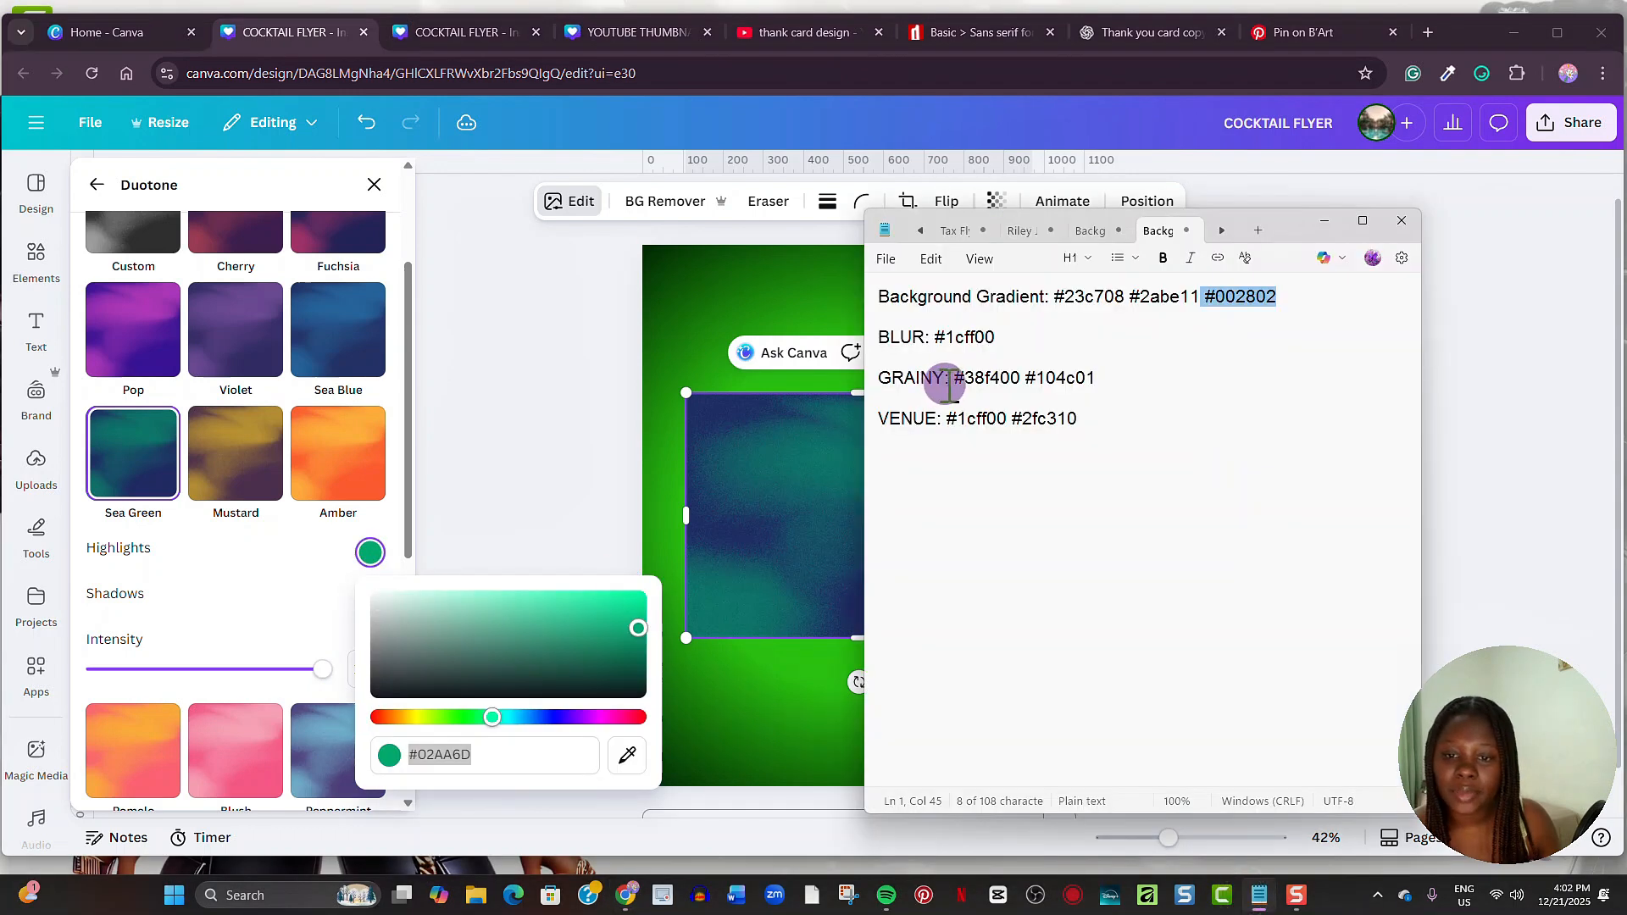
drag(948, 386, 1017, 385)
right_click(1021, 385)
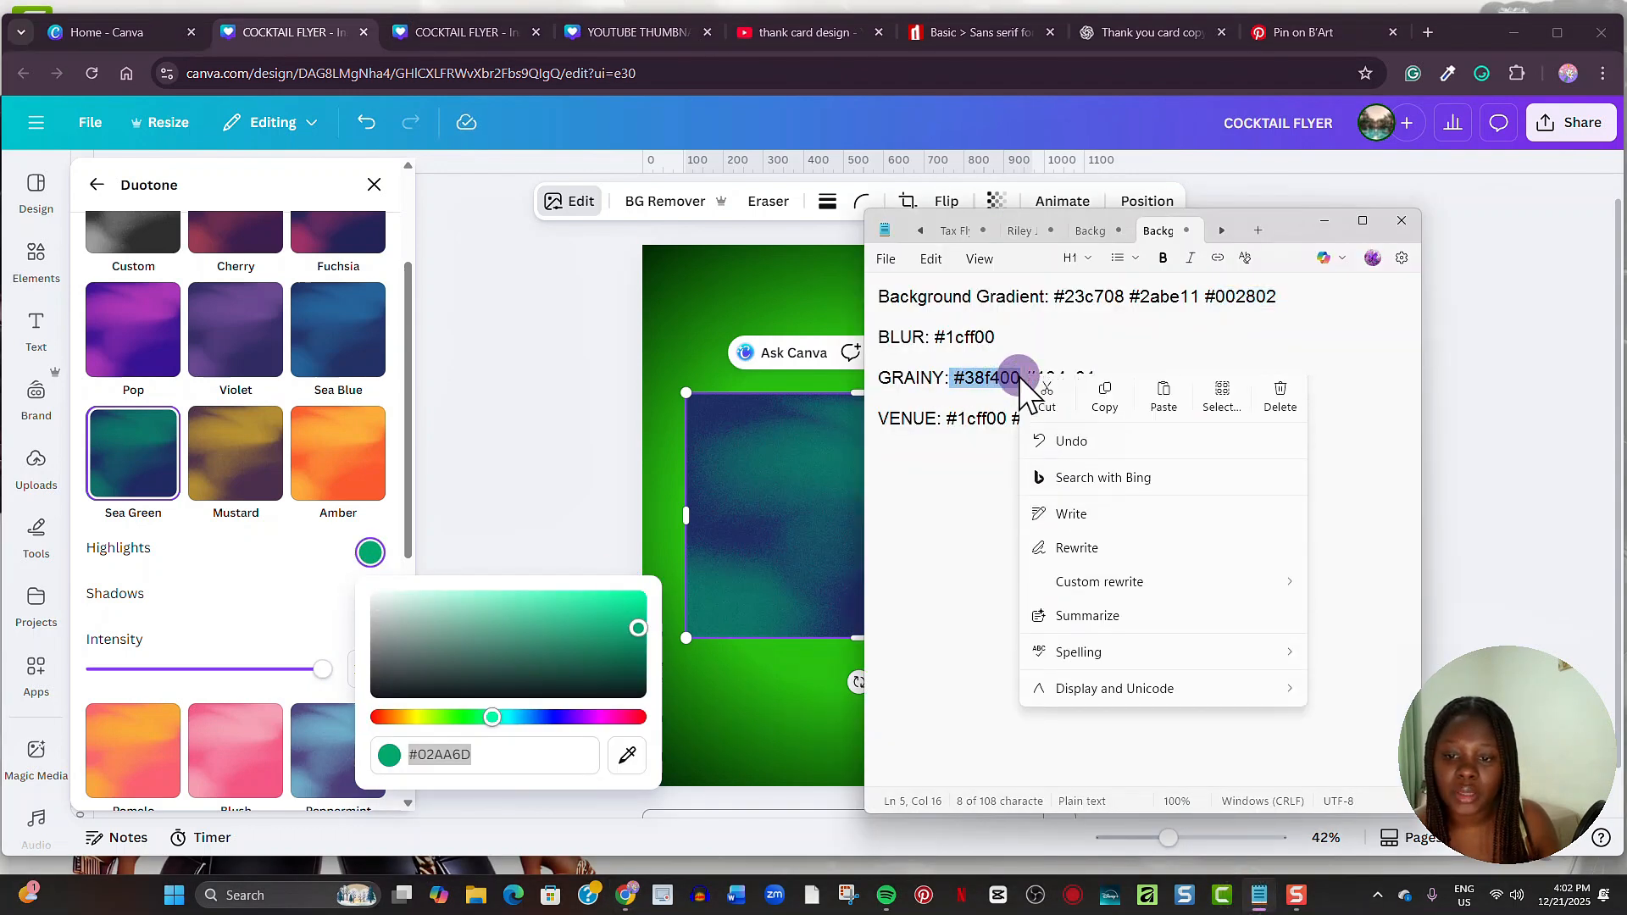
click(1101, 400)
click(515, 754)
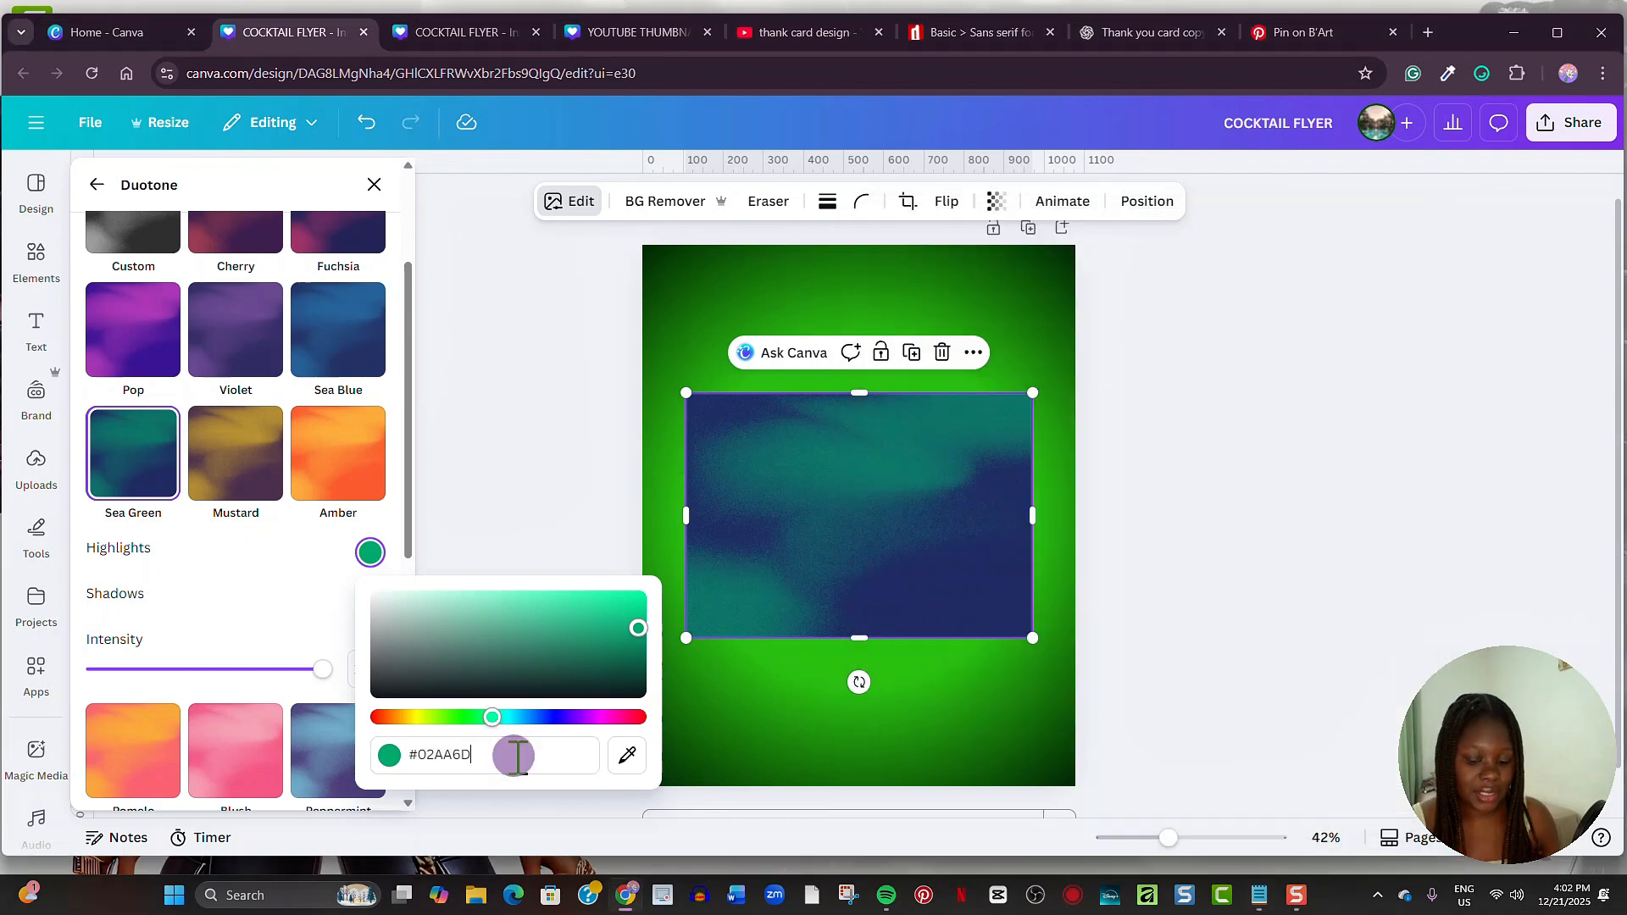
key(BackSpace)
key(BackSpace)
key(BackSpace)
key(BackSpace)
key(BackSpace)
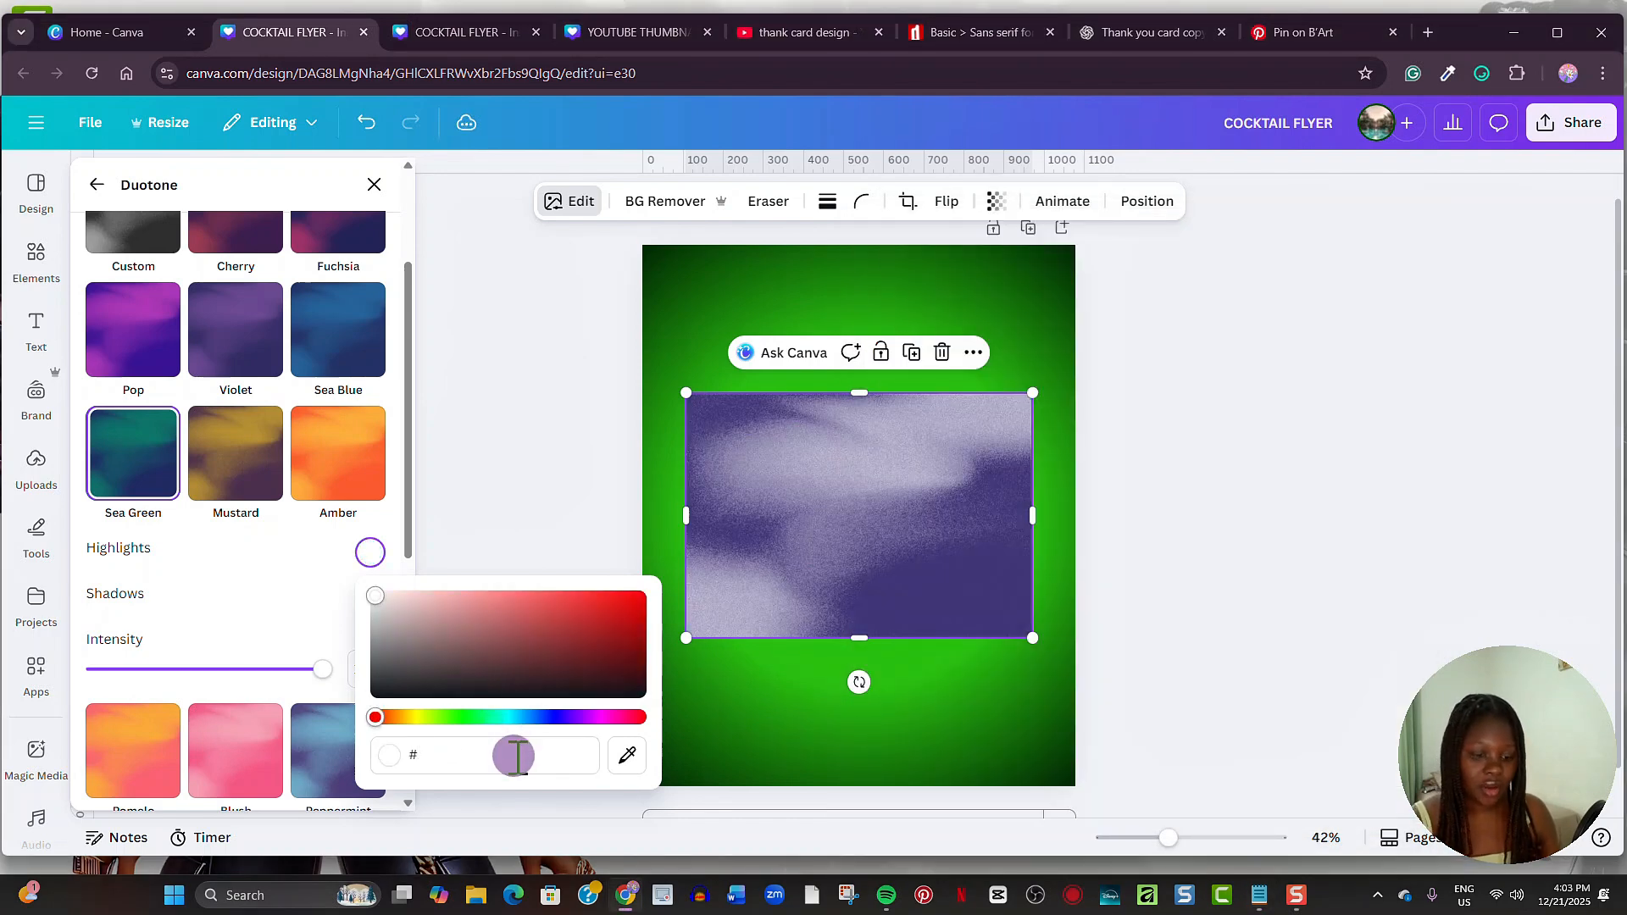
key(ctrl+v)
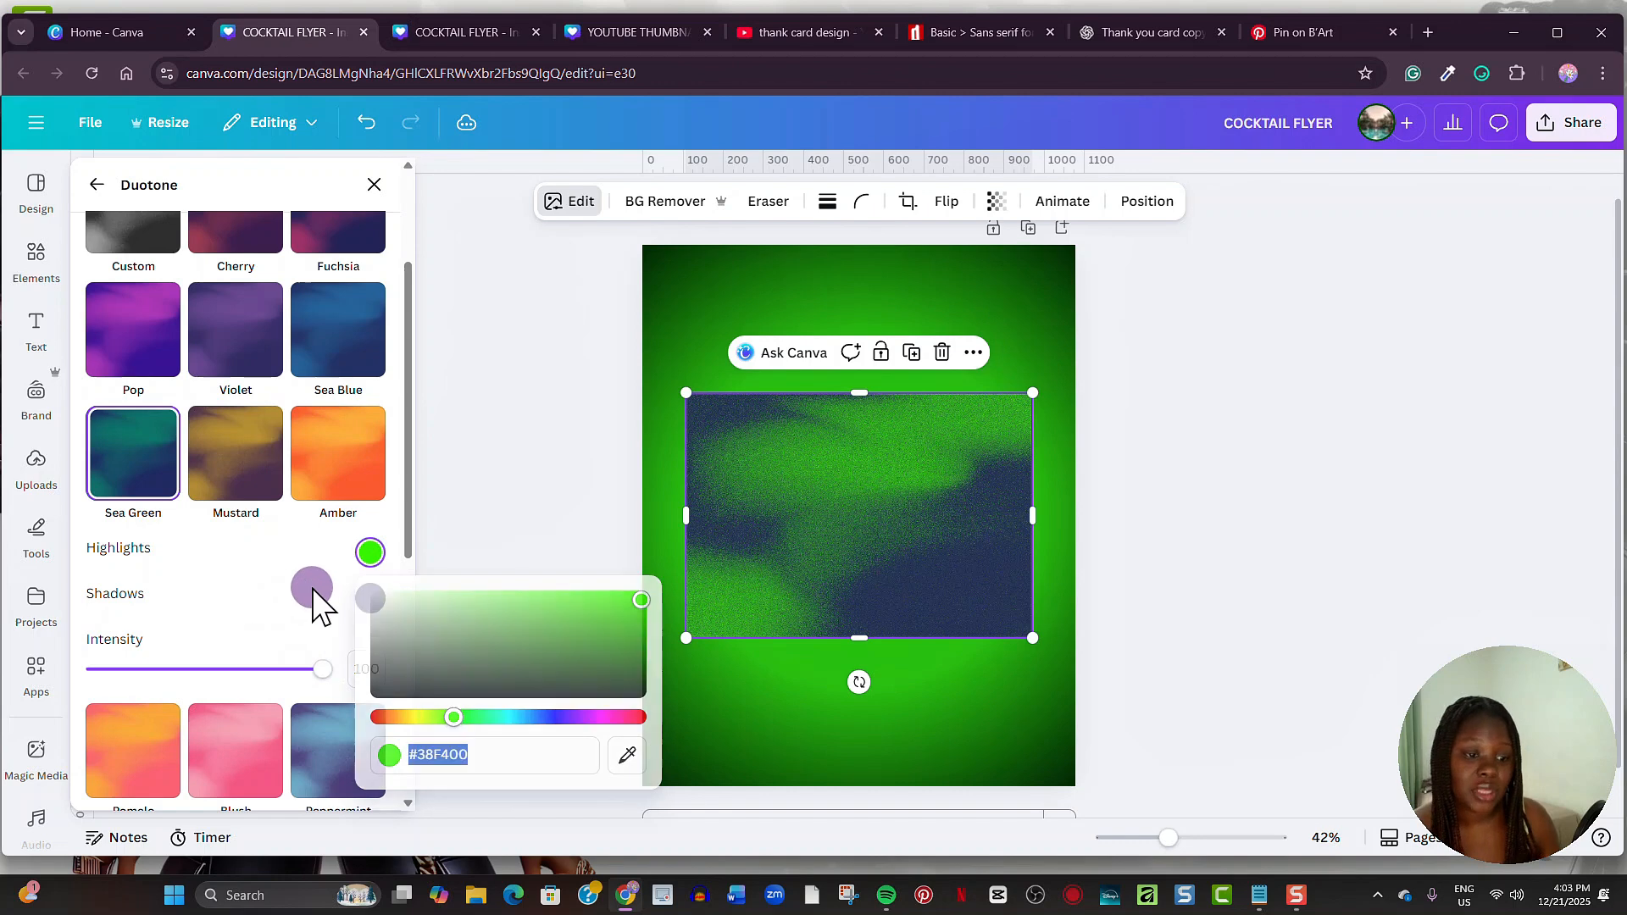
Step: Set the duotone shadows colour to #104c01, copied from the GRAINY line of the notes
click(370, 598)
click(1259, 896)
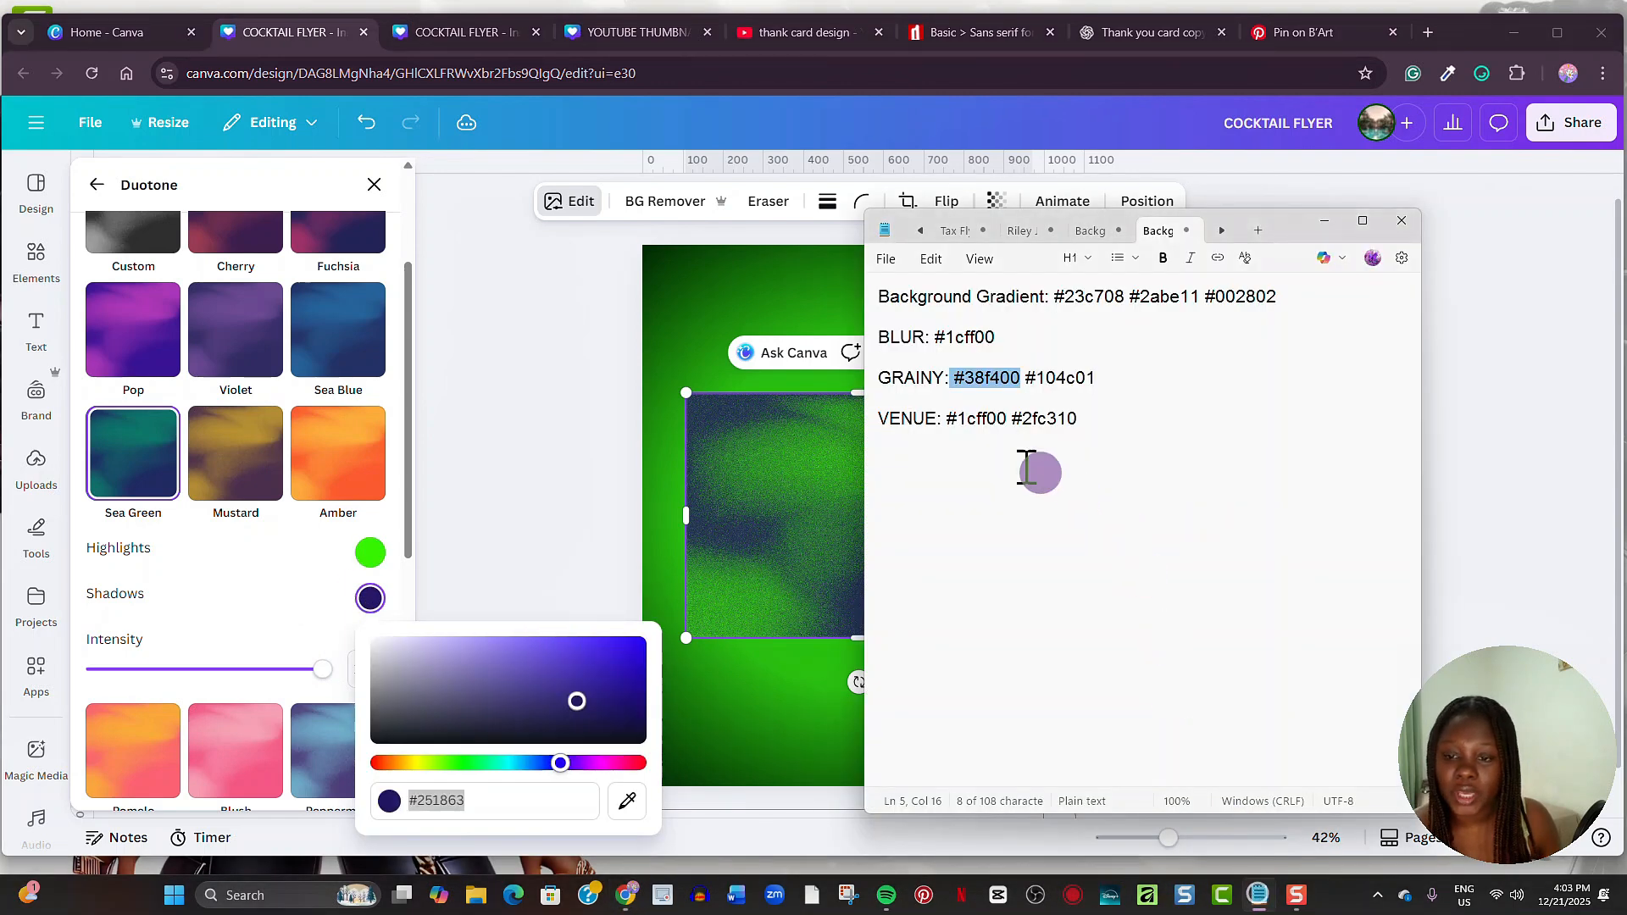
drag(1127, 381, 1029, 379)
right_click(1041, 378)
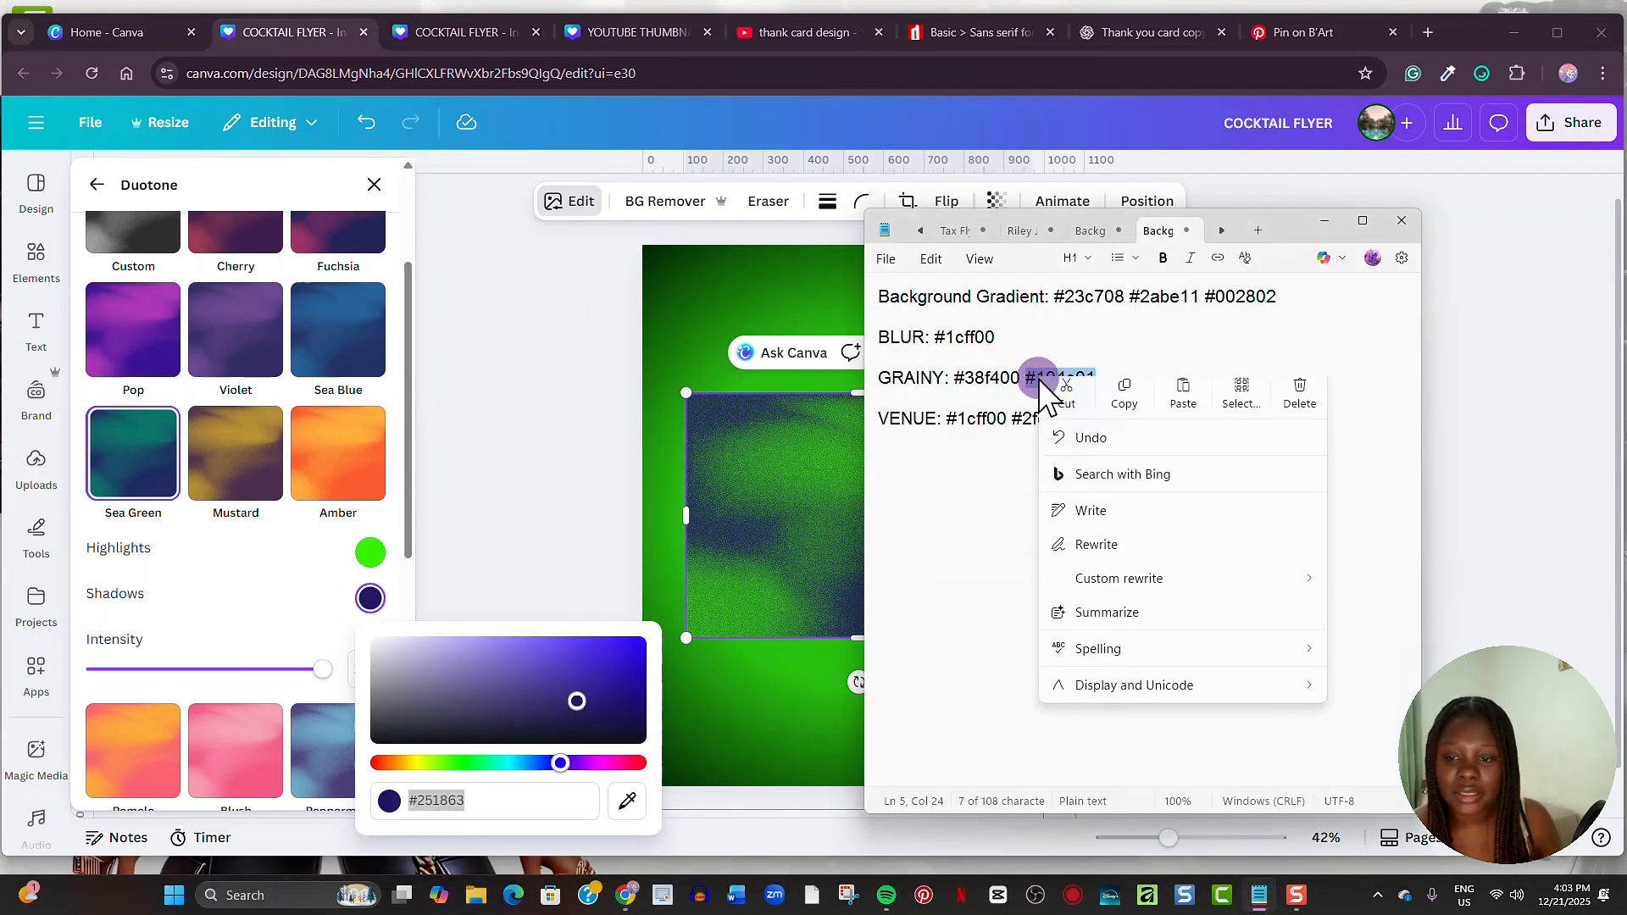
click(1122, 396)
click(372, 596)
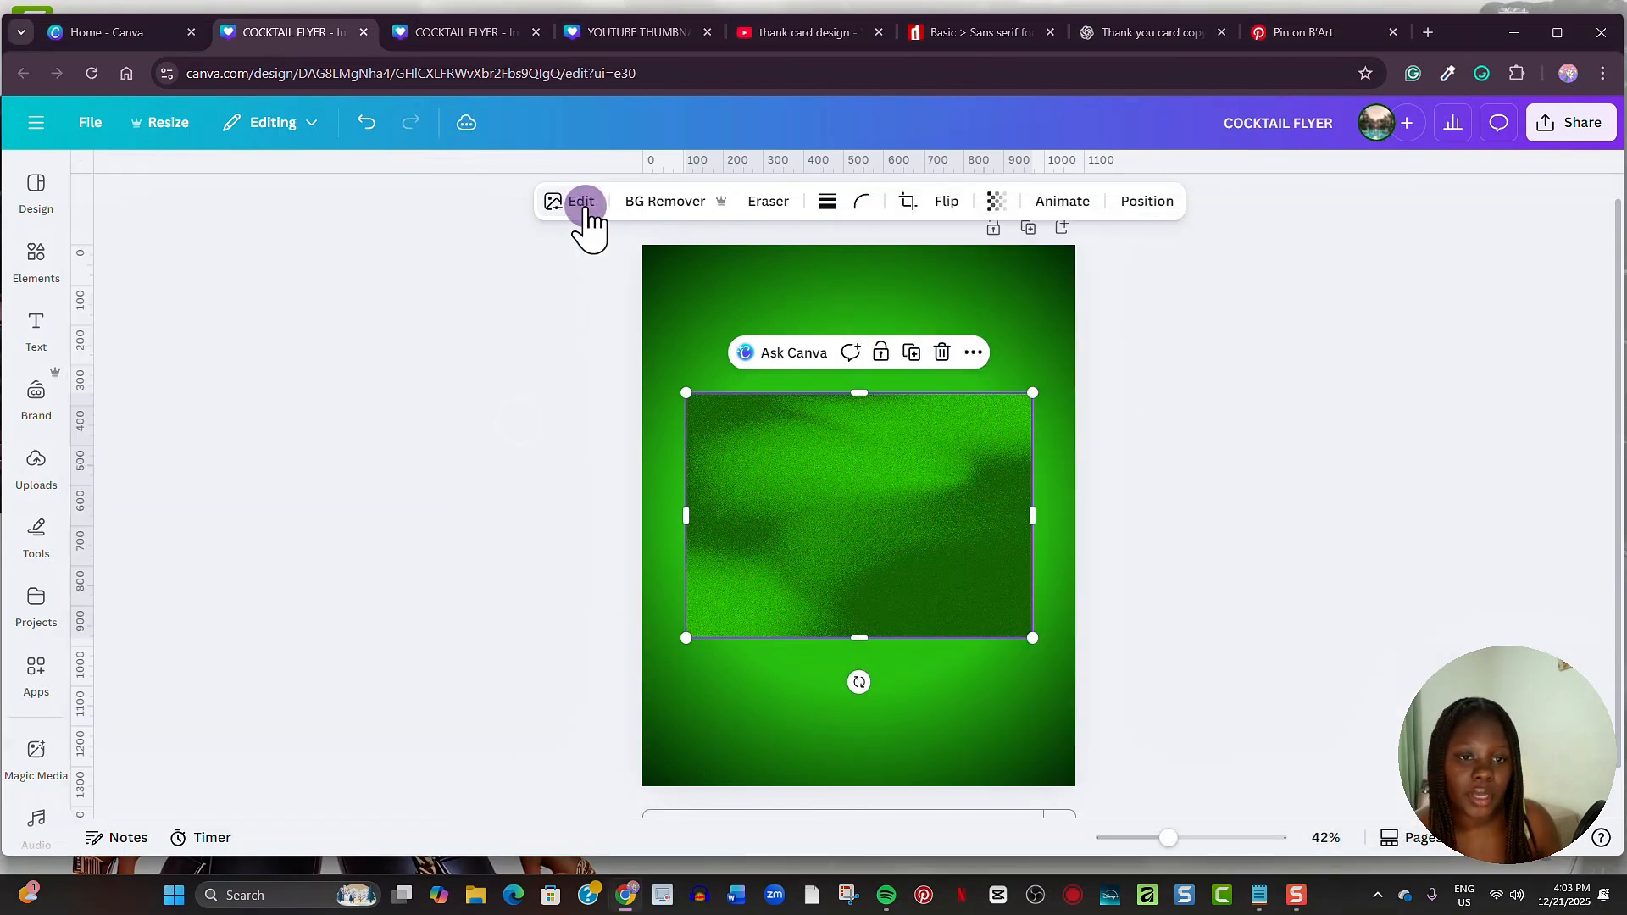
Step: Raise the grainy photo's Sharpness adjustment to 45
click(583, 204)
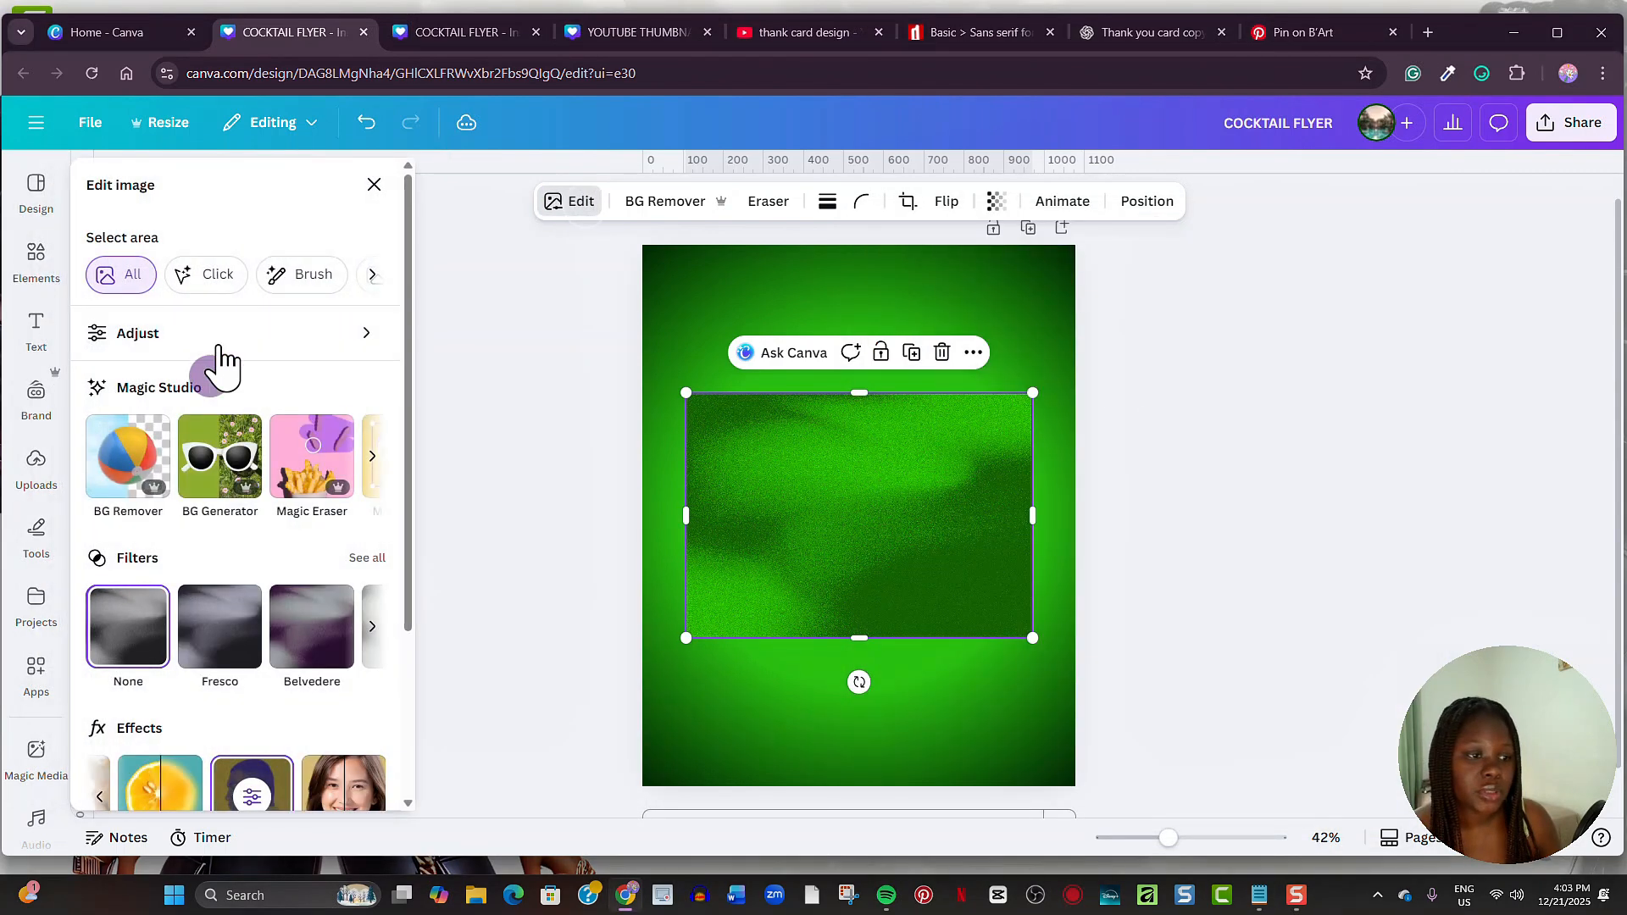
click(211, 335)
scroll(208, 593, down, 3)
scroll(200, 649, down, 5)
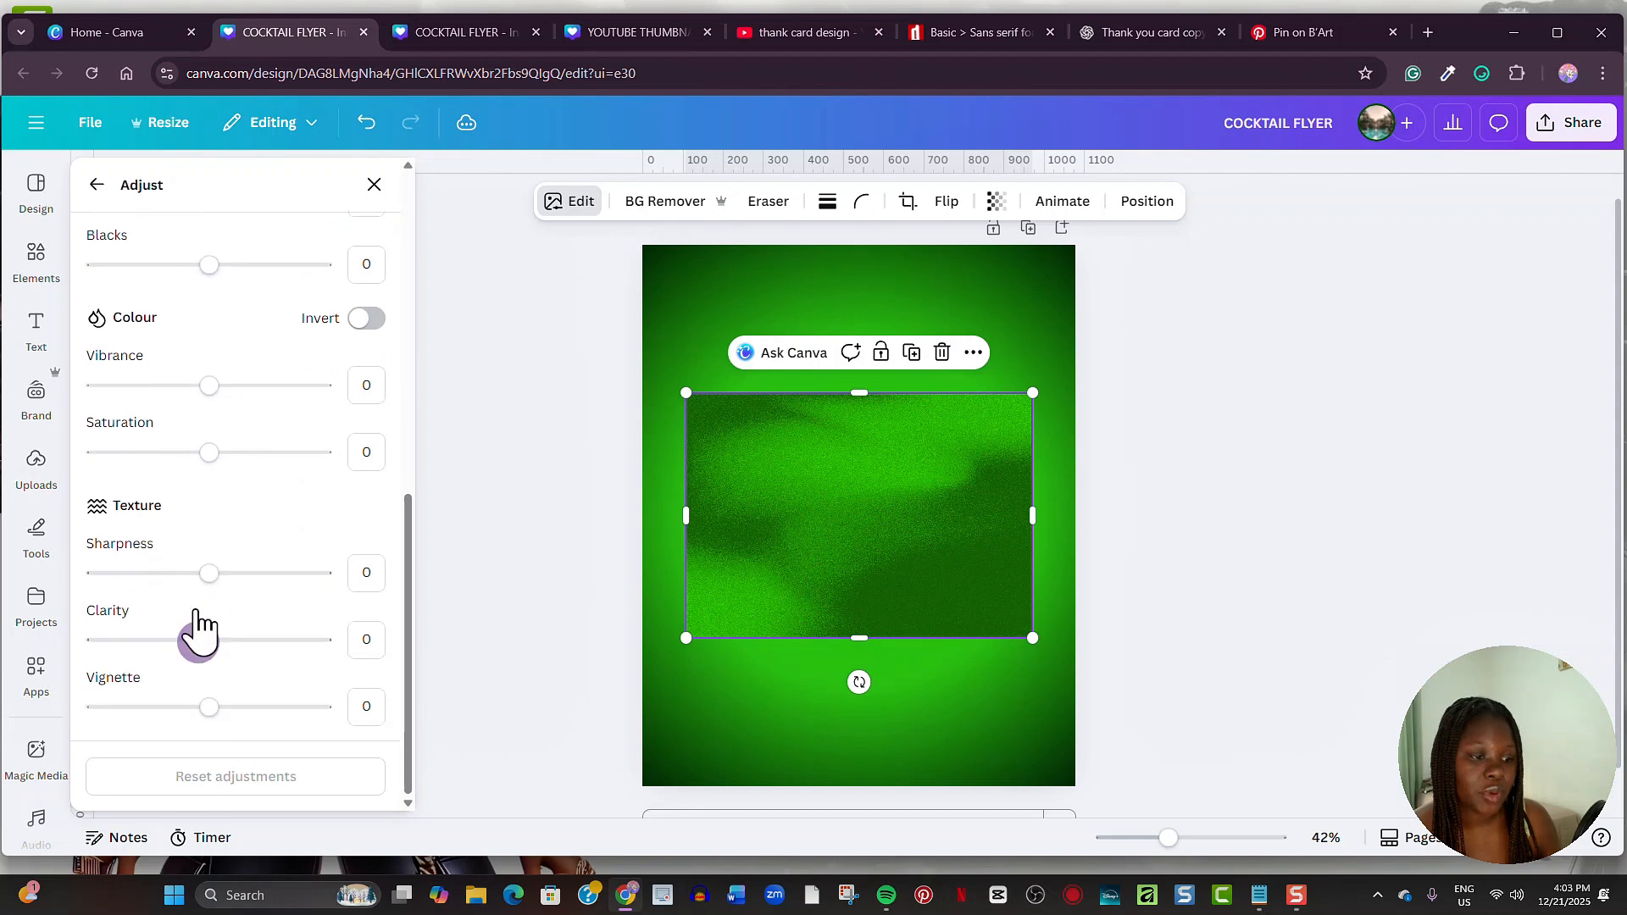
drag(209, 573, 260, 573)
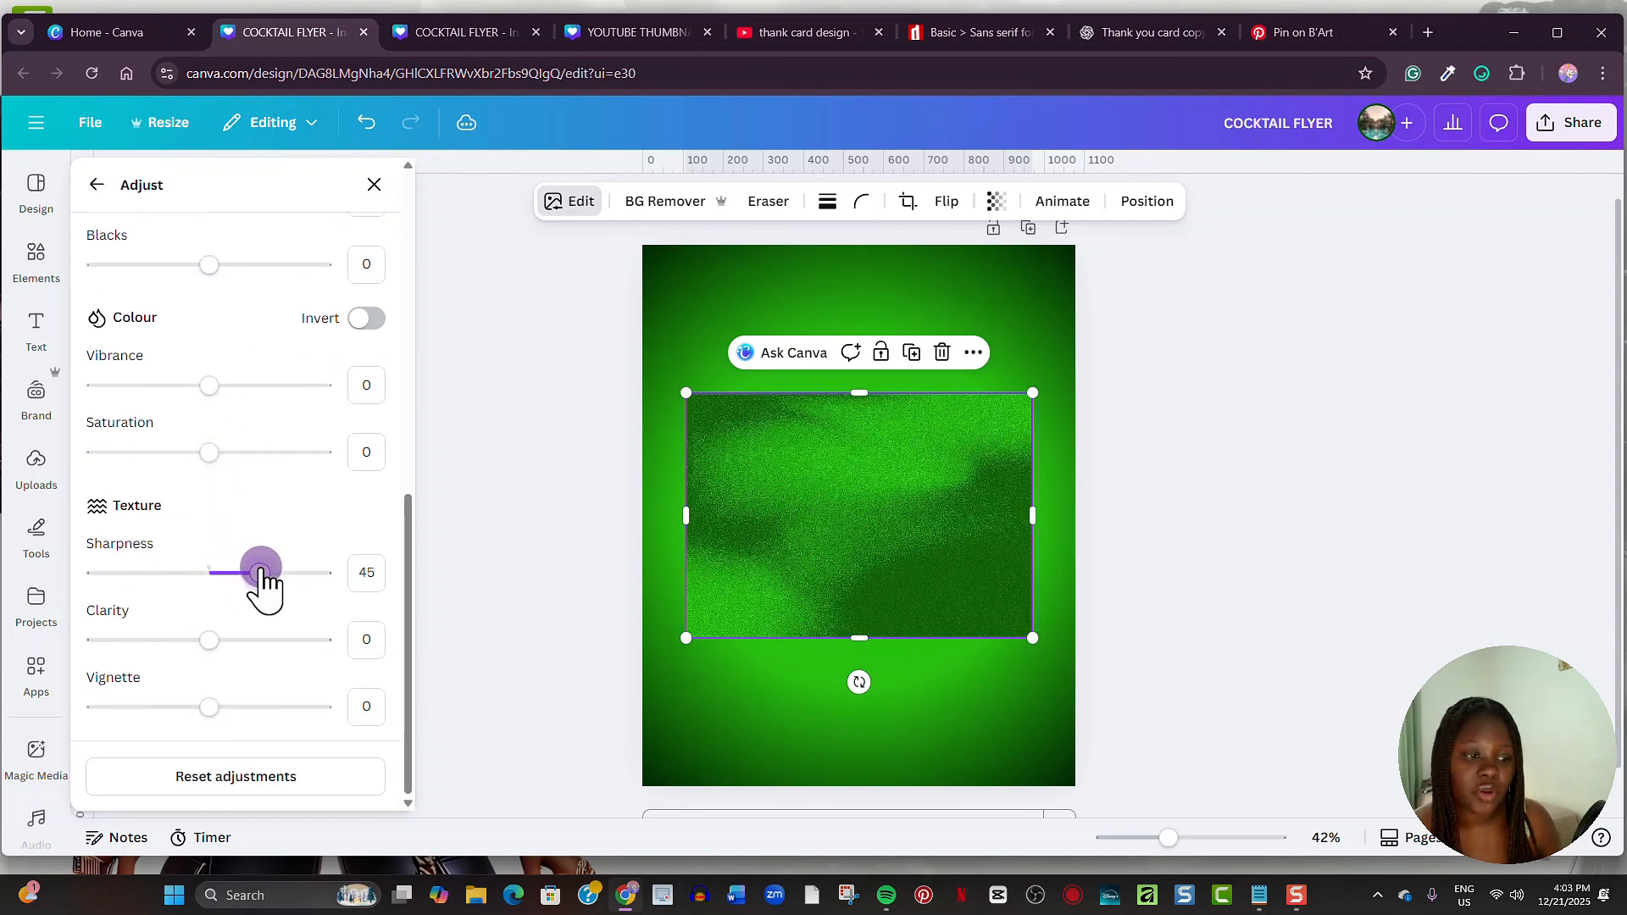
click(374, 185)
Step: Rotate the grainy photo a quarter turn counter-clockwise, then enlarge and crop it to cover the whole page
drag(859, 682, 817, 424)
drag(897, 603, 1149, 879)
drag(974, 643, 962, 595)
drag(1114, 478, 1093, 475)
drag(932, 793, 883, 743)
scroll(901, 722, up, 1)
drag(854, 238, 855, 262)
drag(639, 437, 642, 437)
scroll(1048, 246, down, 1)
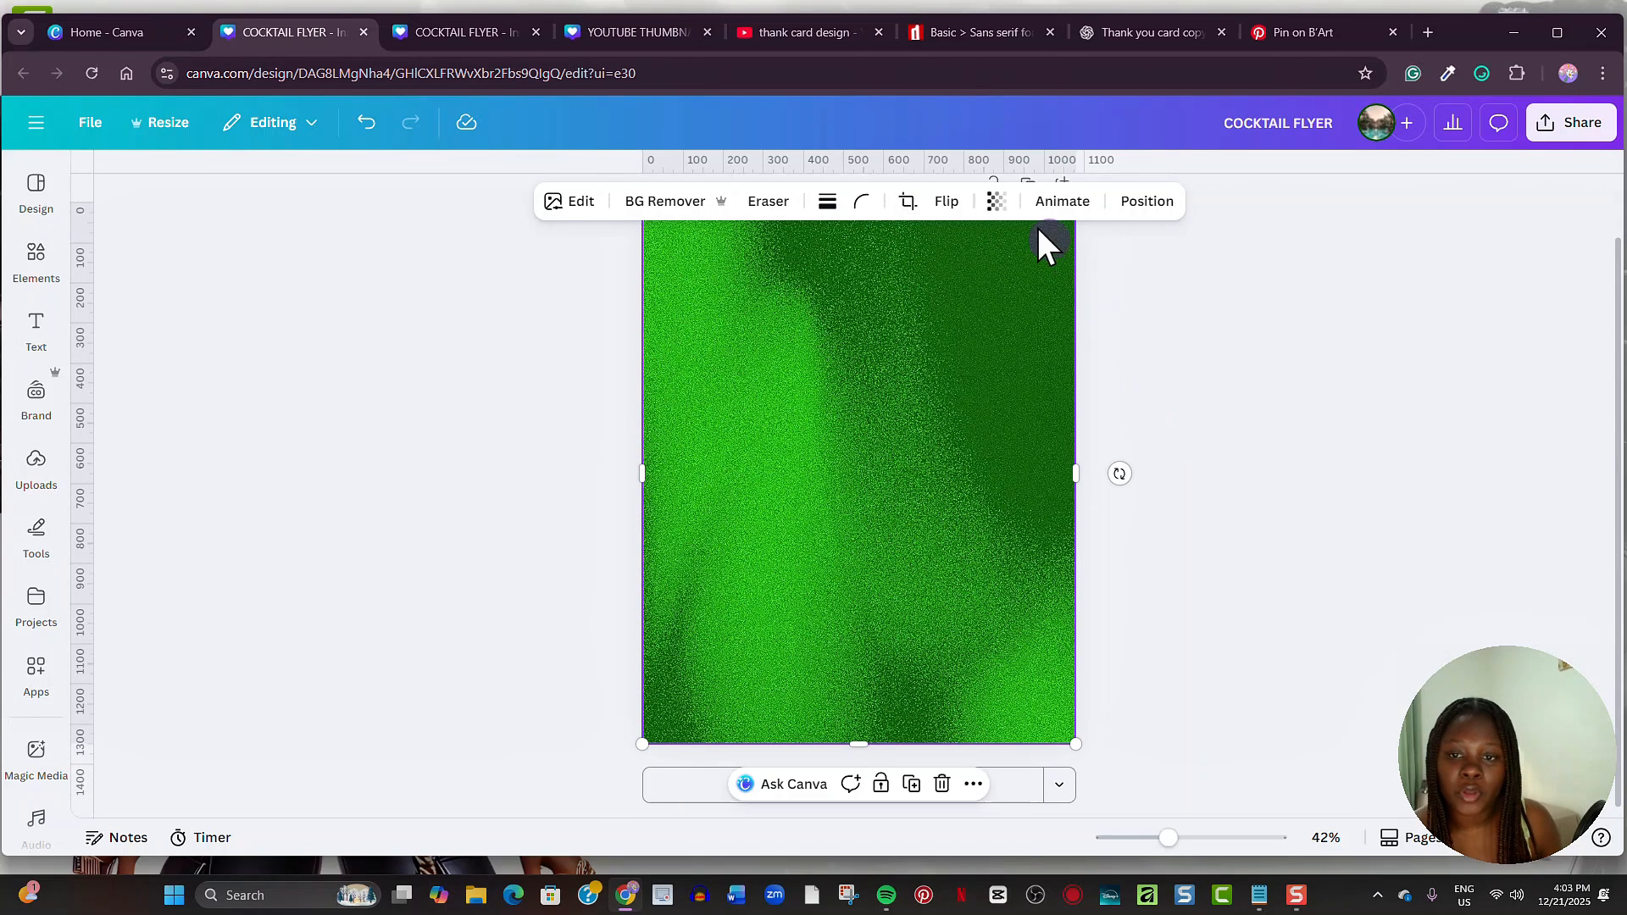
Step: Set the grainy photo's transparency to 49
click(1000, 204)
drag(966, 284, 934, 284)
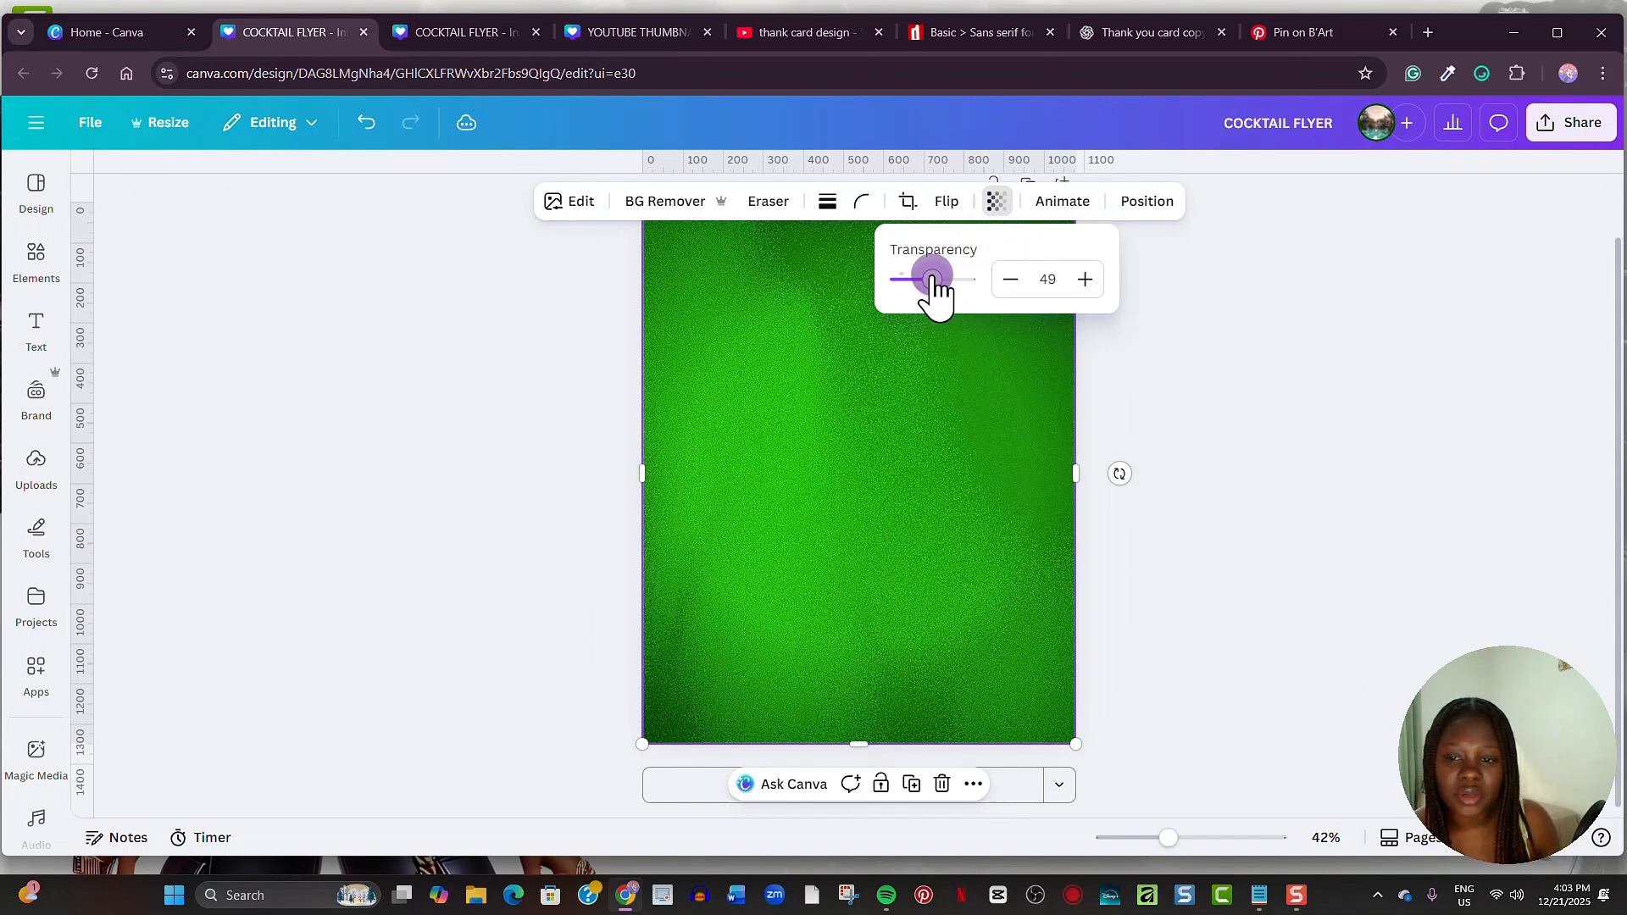
scroll(1135, 366, up, 1)
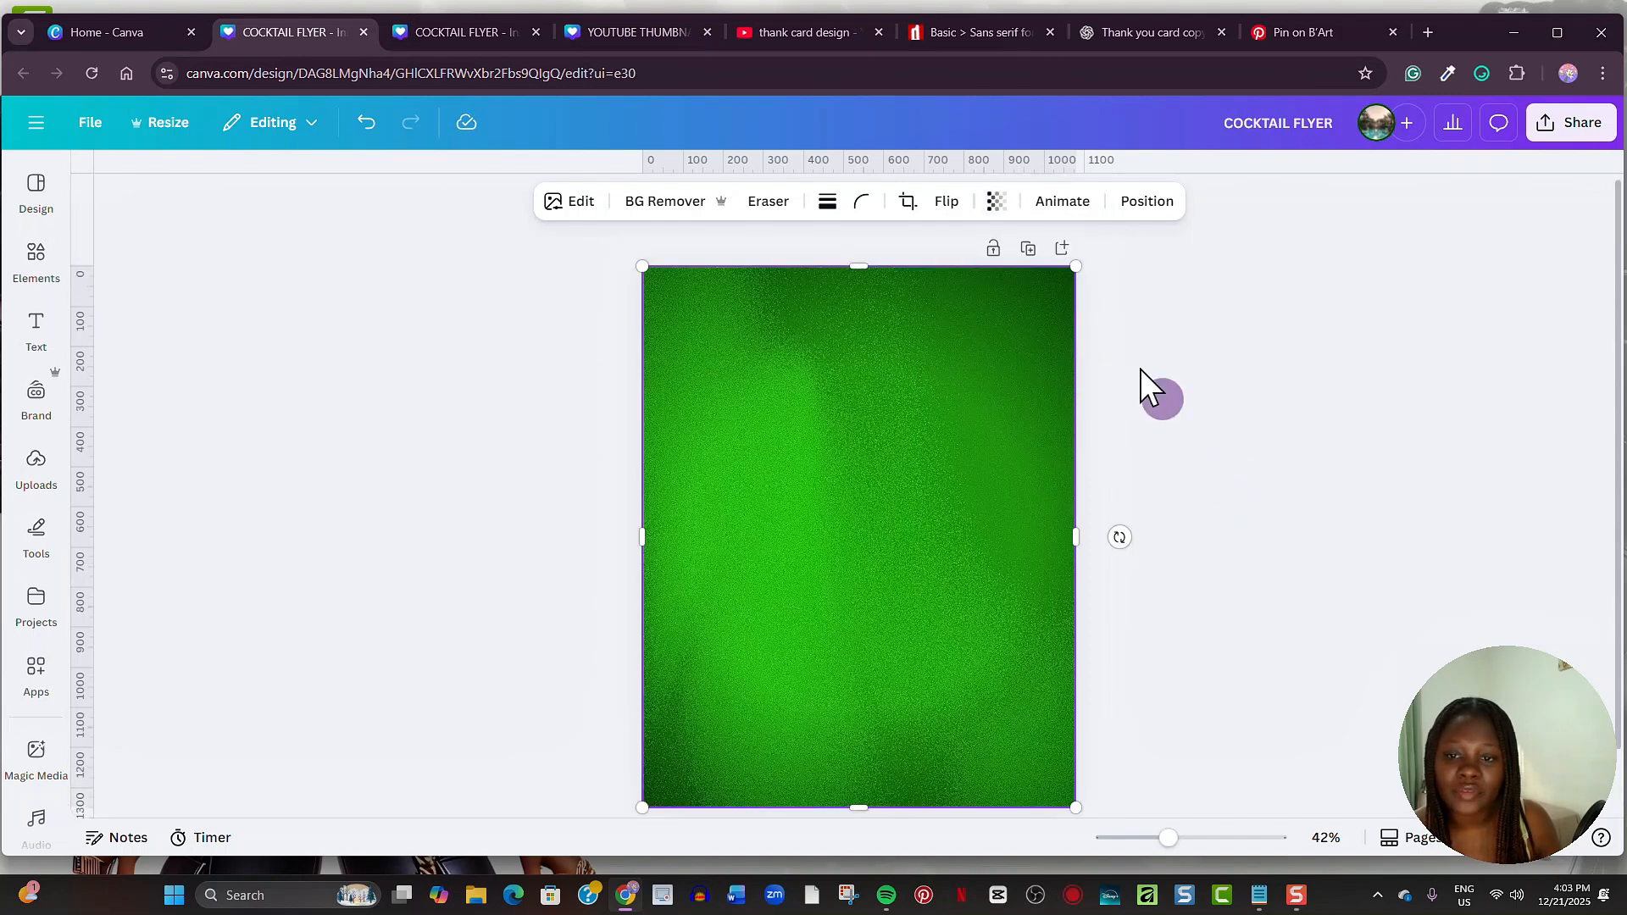
Step: Fully lock the grainy photo on the page and deselect it
click(882, 238)
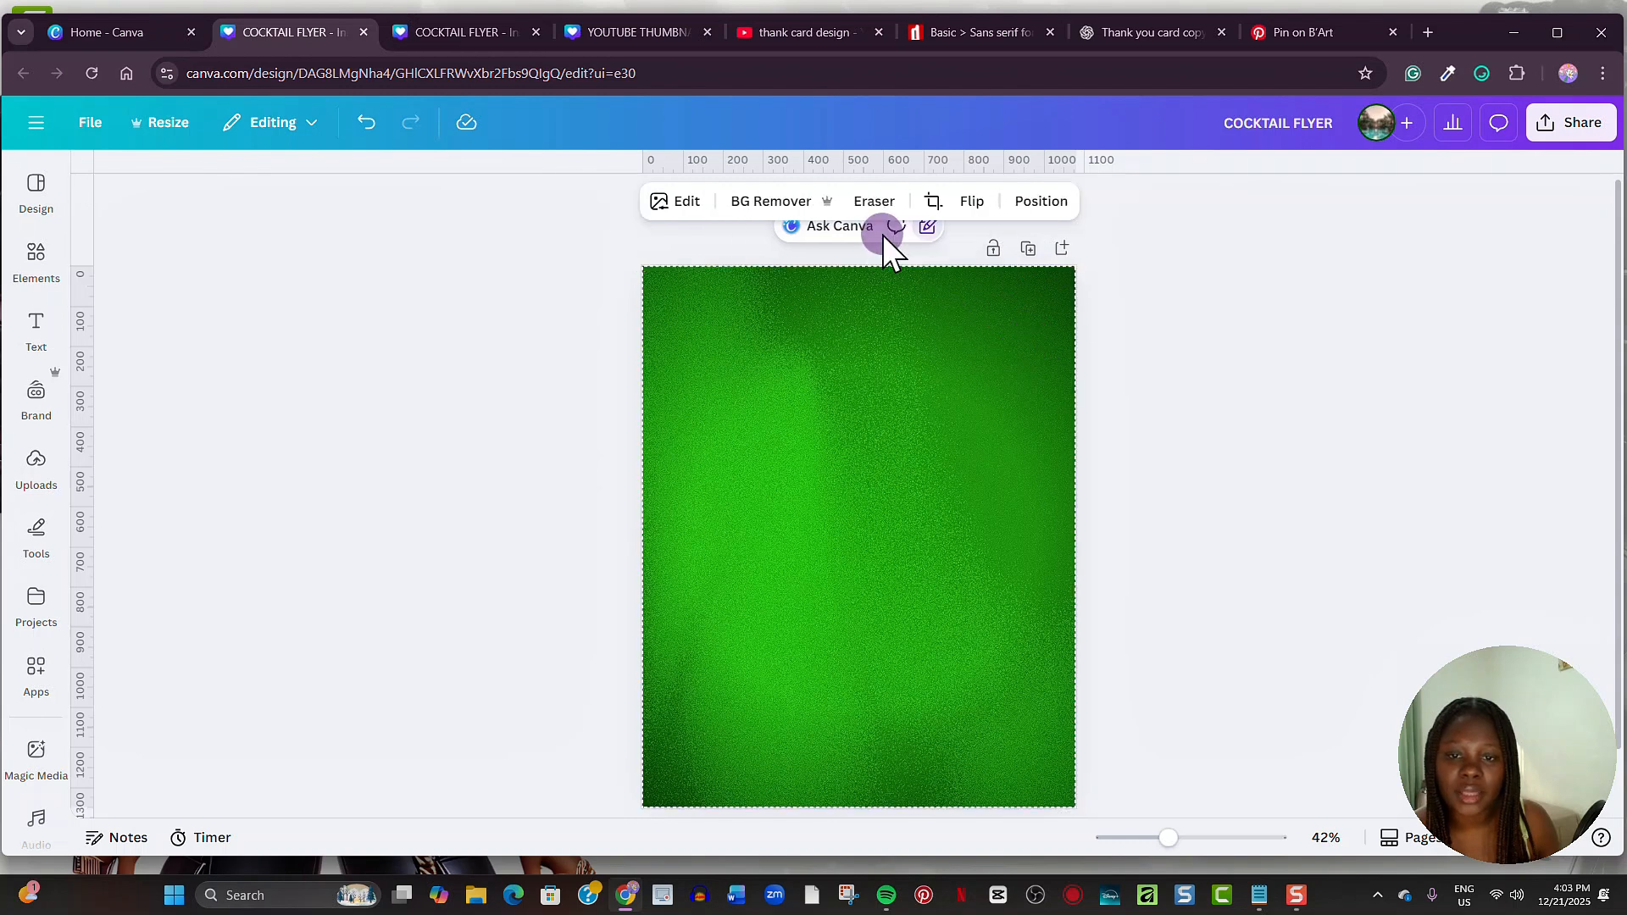
click(930, 227)
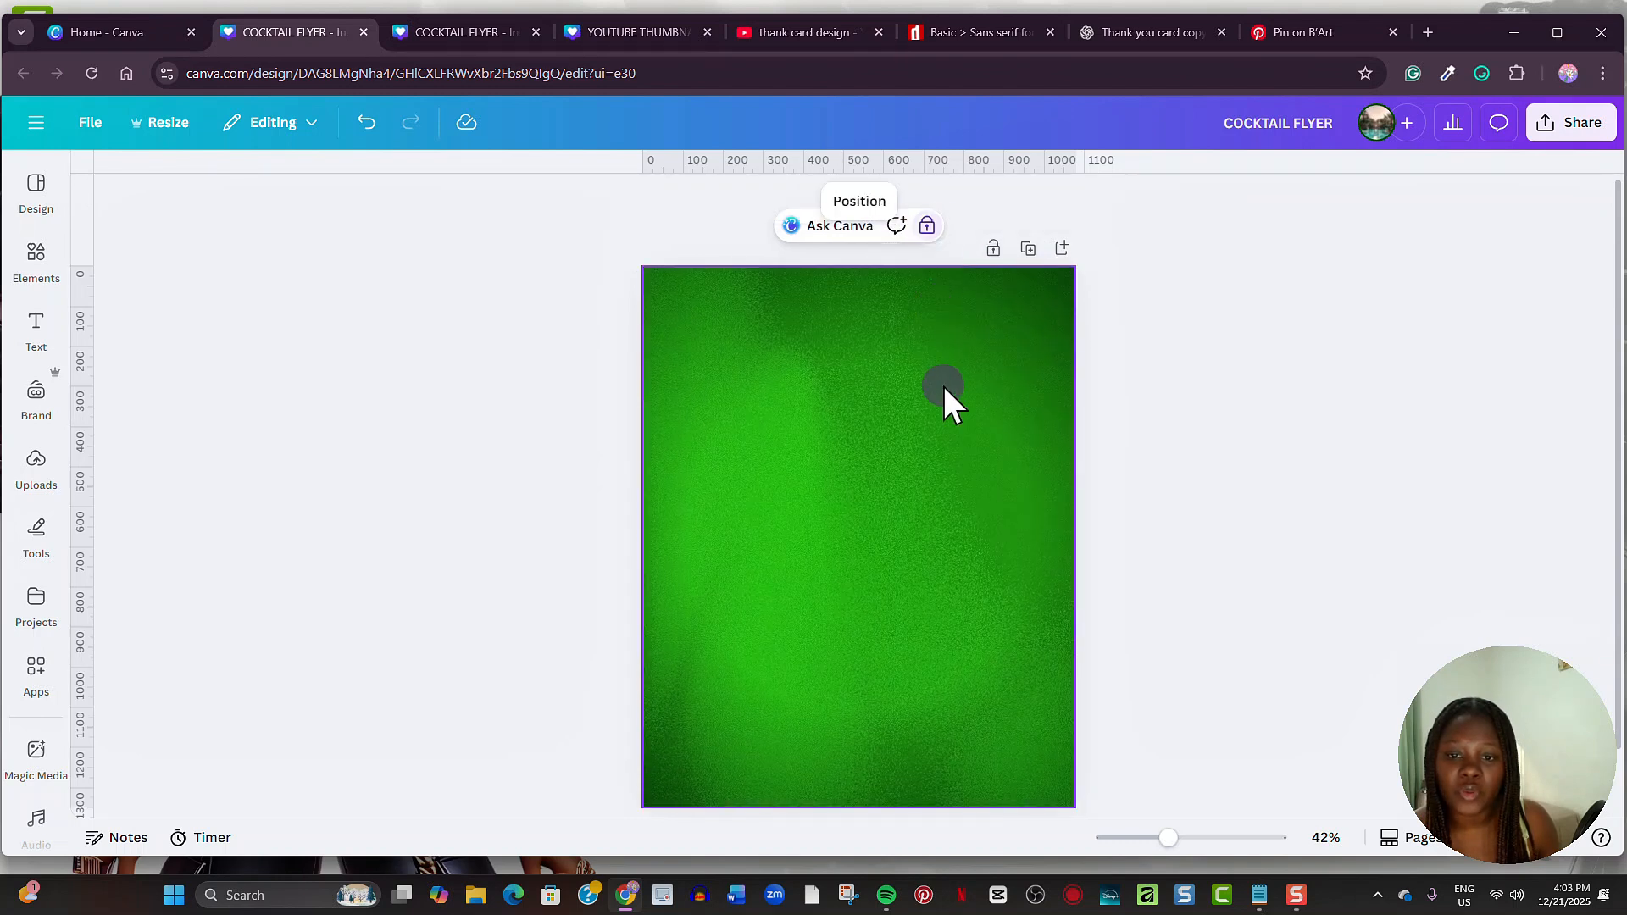
click(1121, 393)
scroll(1254, 495, down, 1)
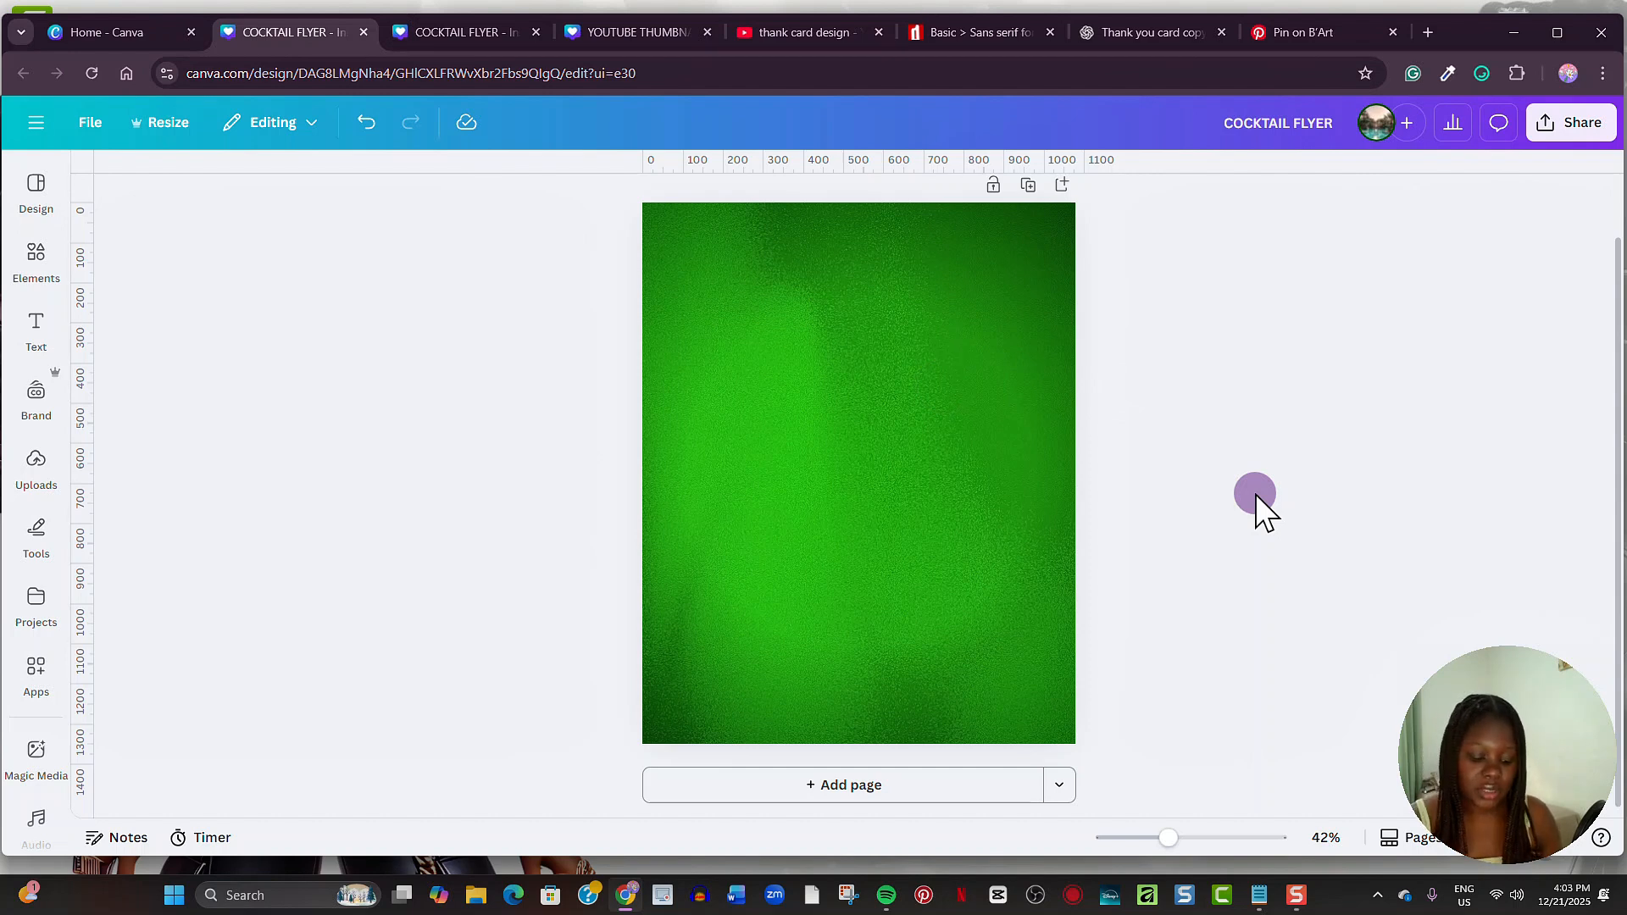
Step: Add a text box reading "COCKTAIL", enlarge it to about size 81, and place it near the page's top
key(t)
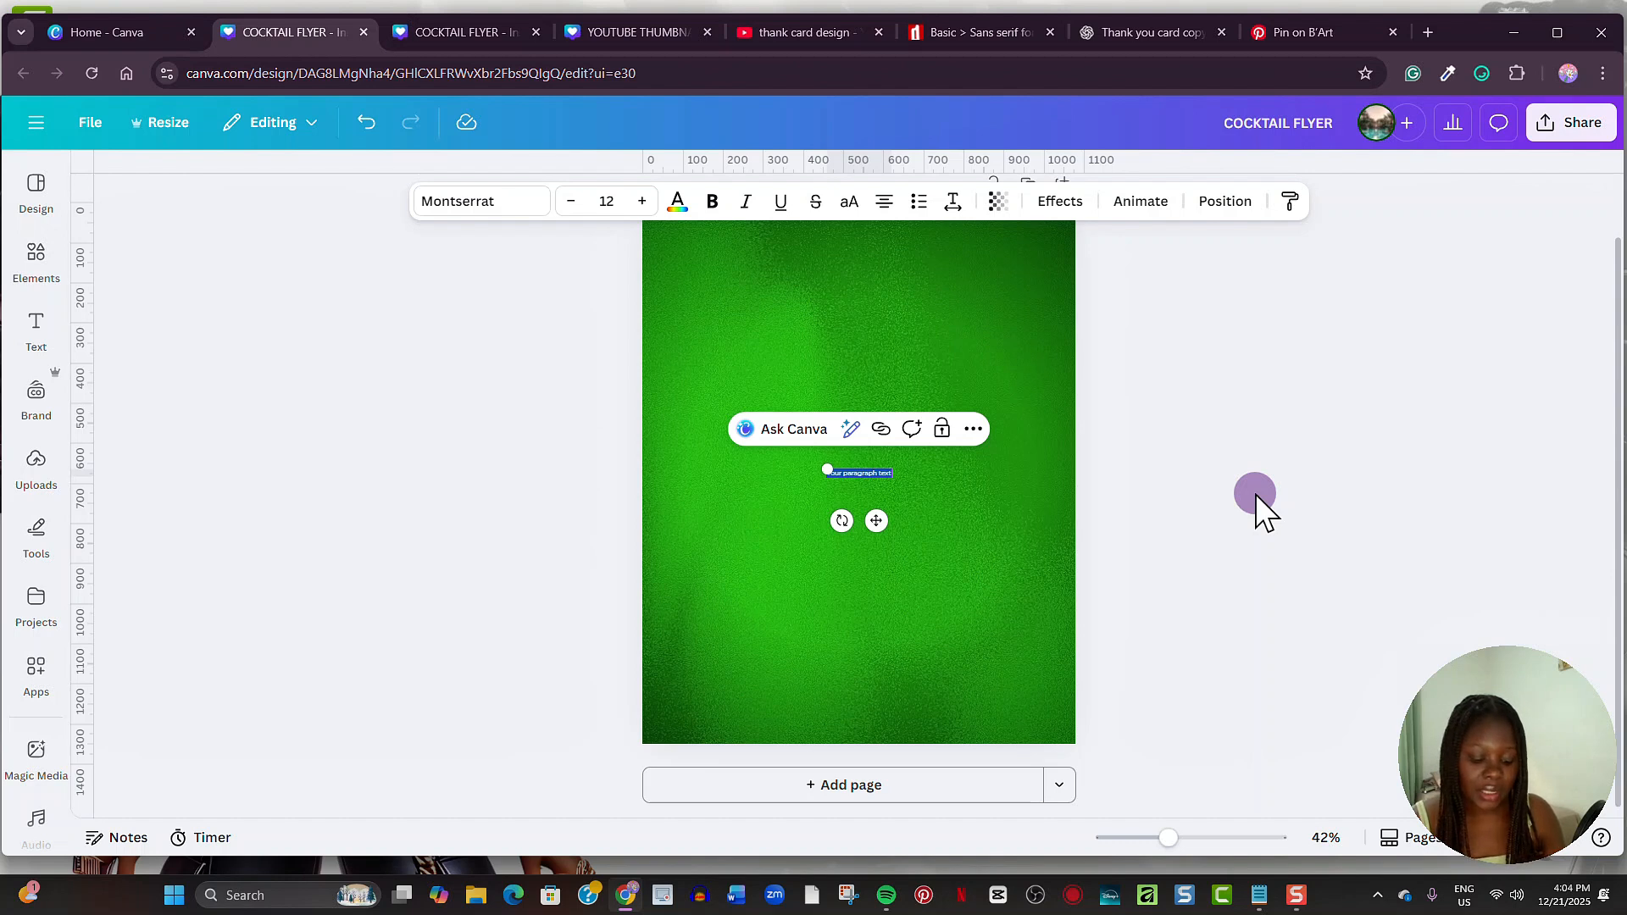
text(COC)
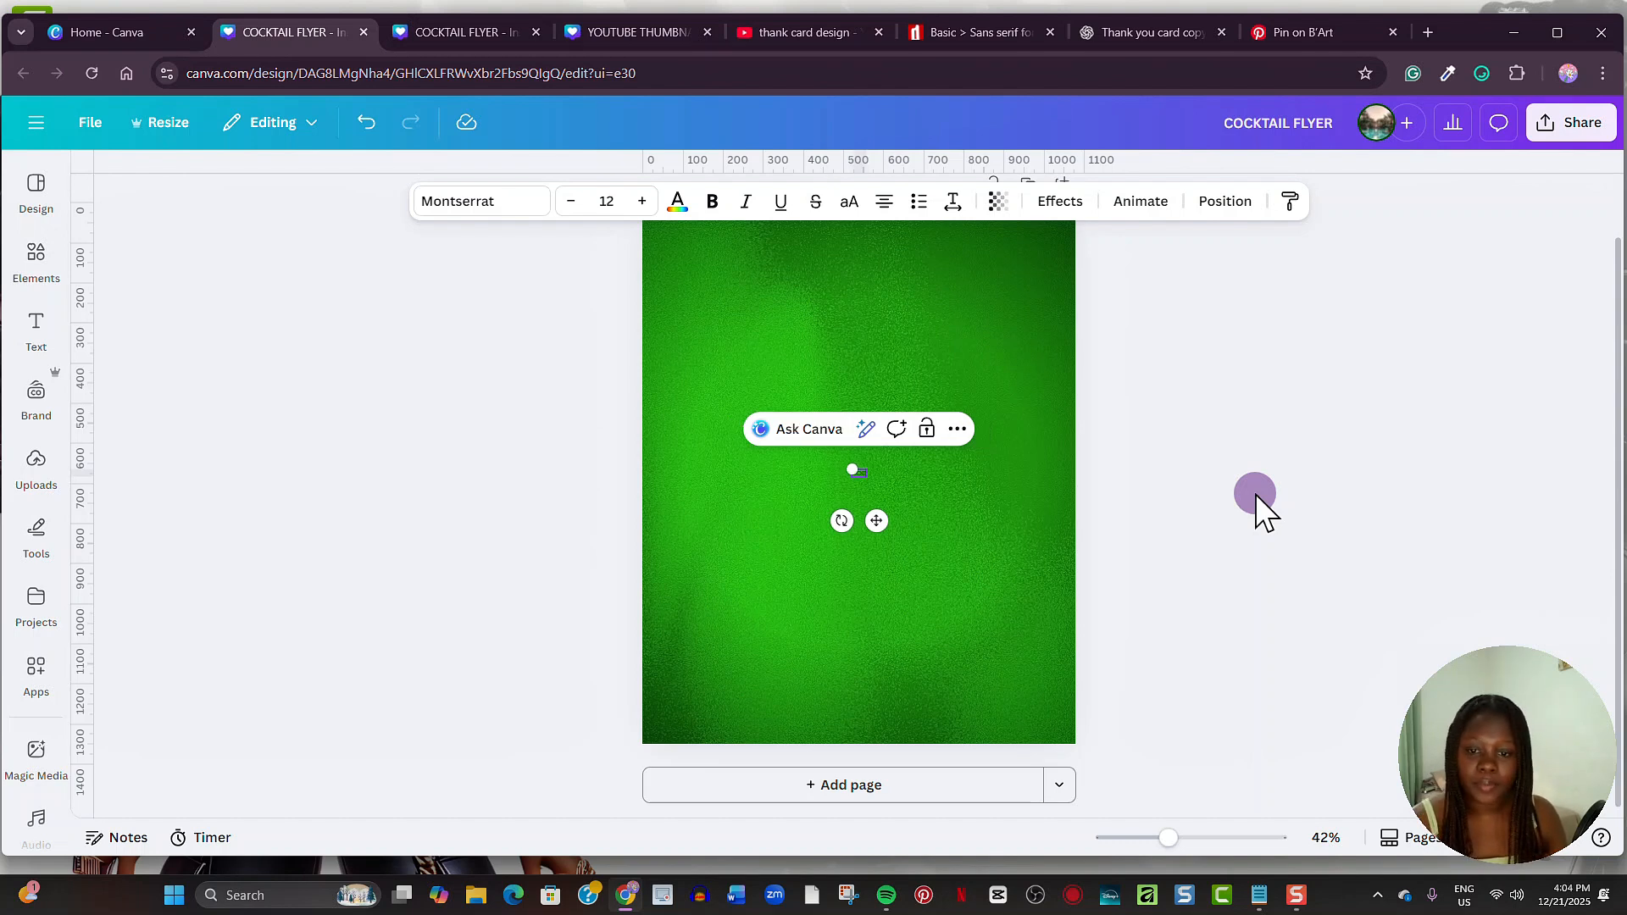
text(KTAIL)
drag(843, 468, 916, 366)
click(983, 586)
Step: Search the fonts for "BAYSIDE DE" and apply Bayside Demo Regular to the COCKTAIL text
click(507, 202)
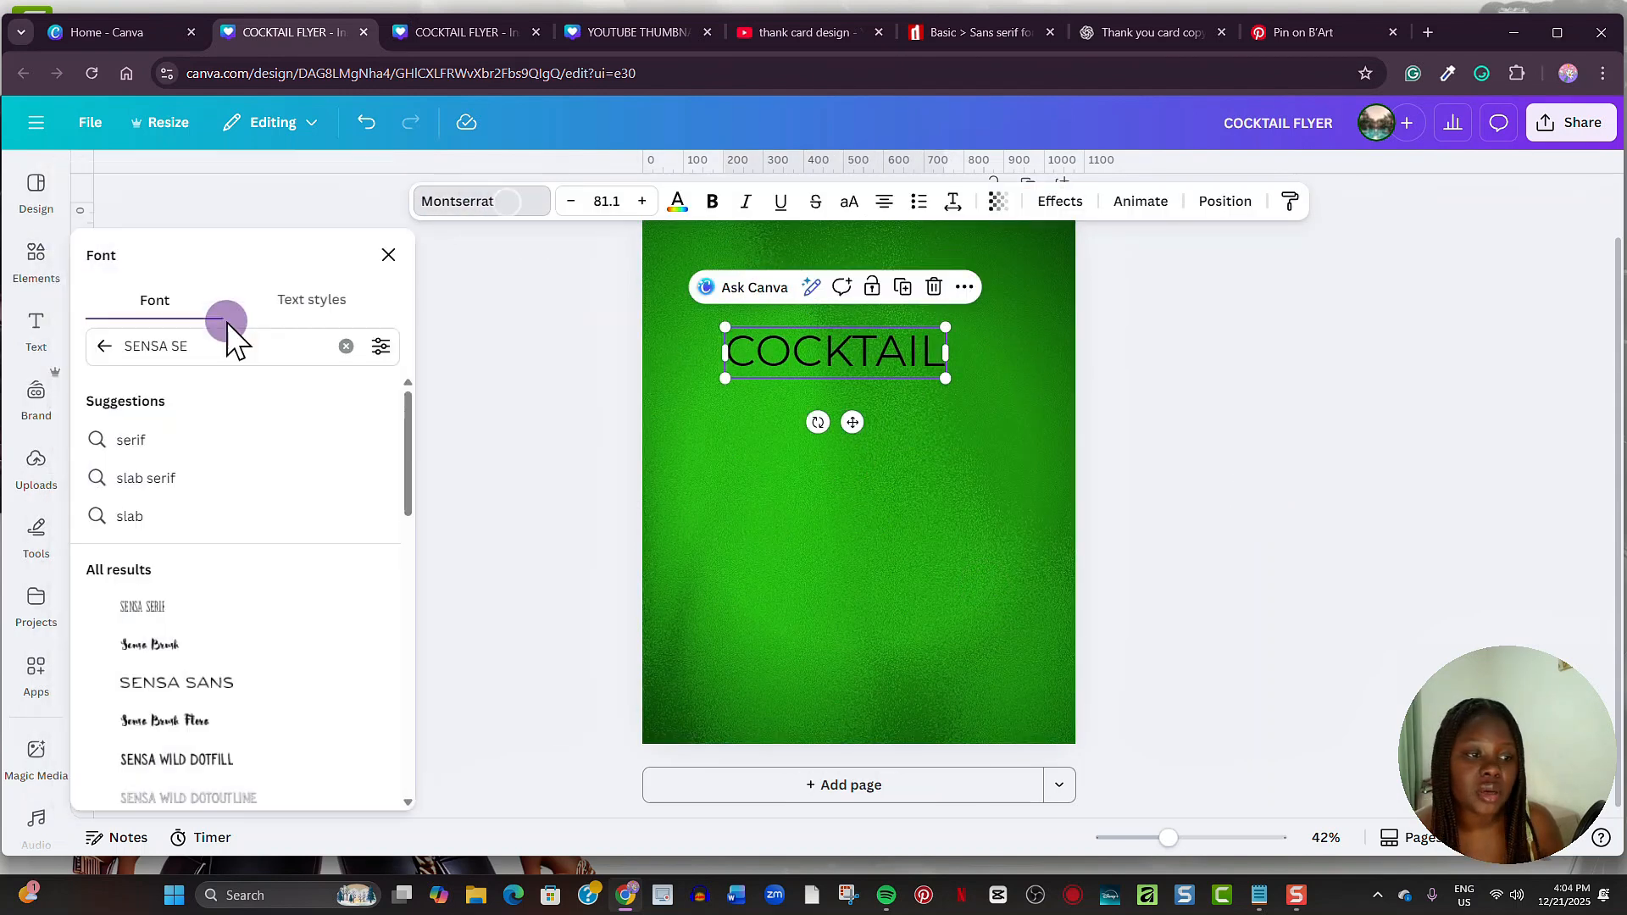
triple_click(226, 343)
text(BAYSID)
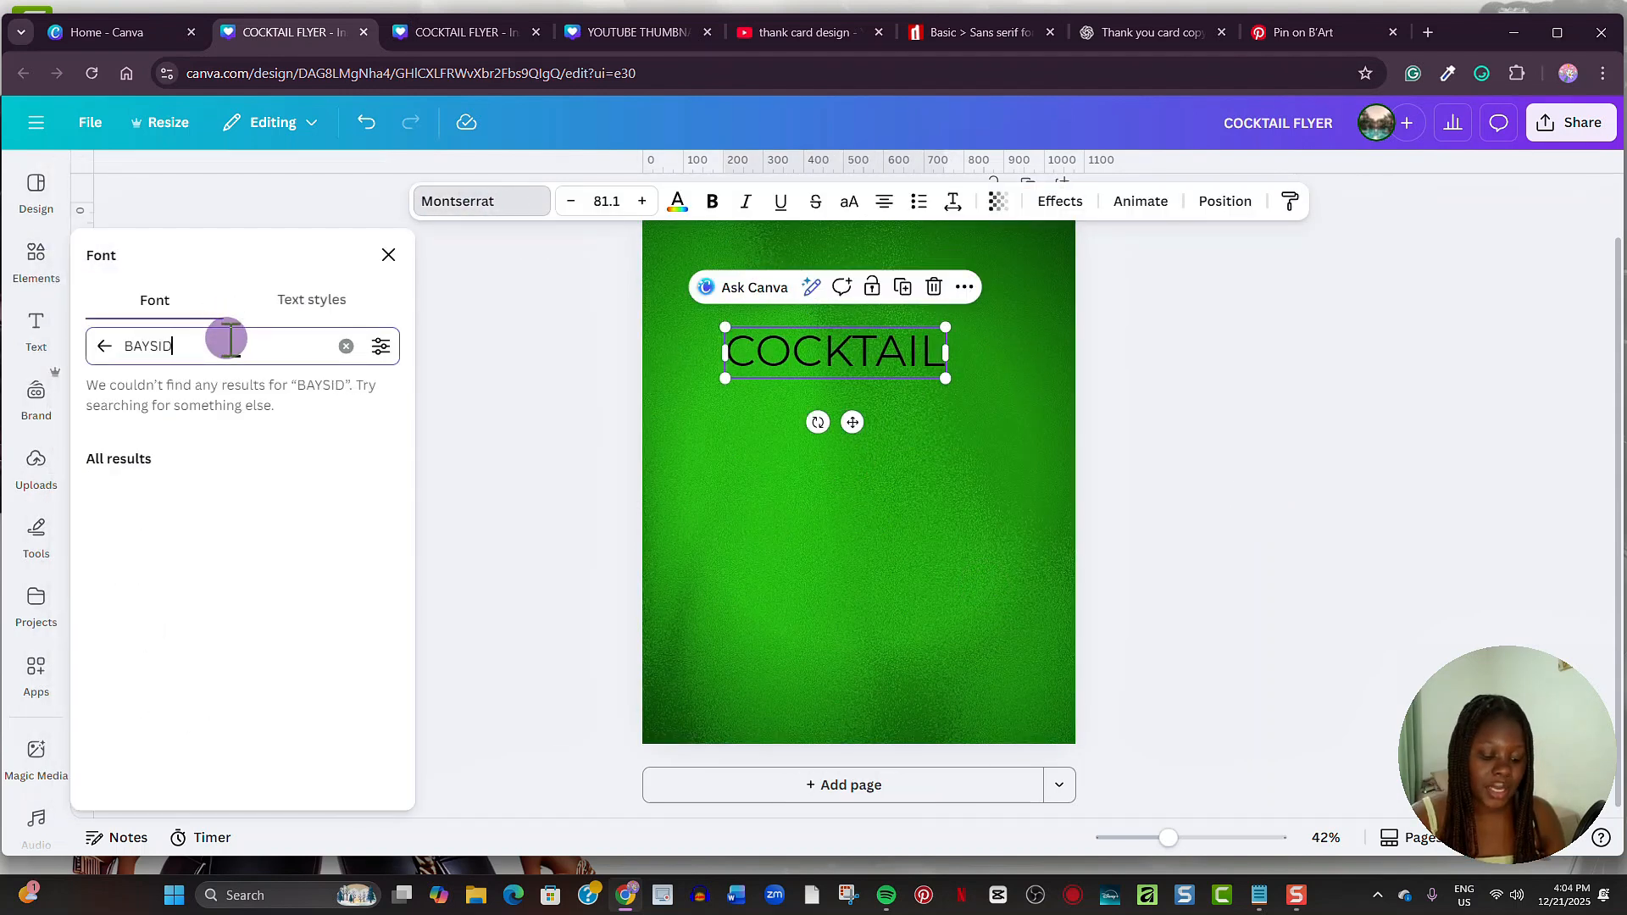
text(E DE)
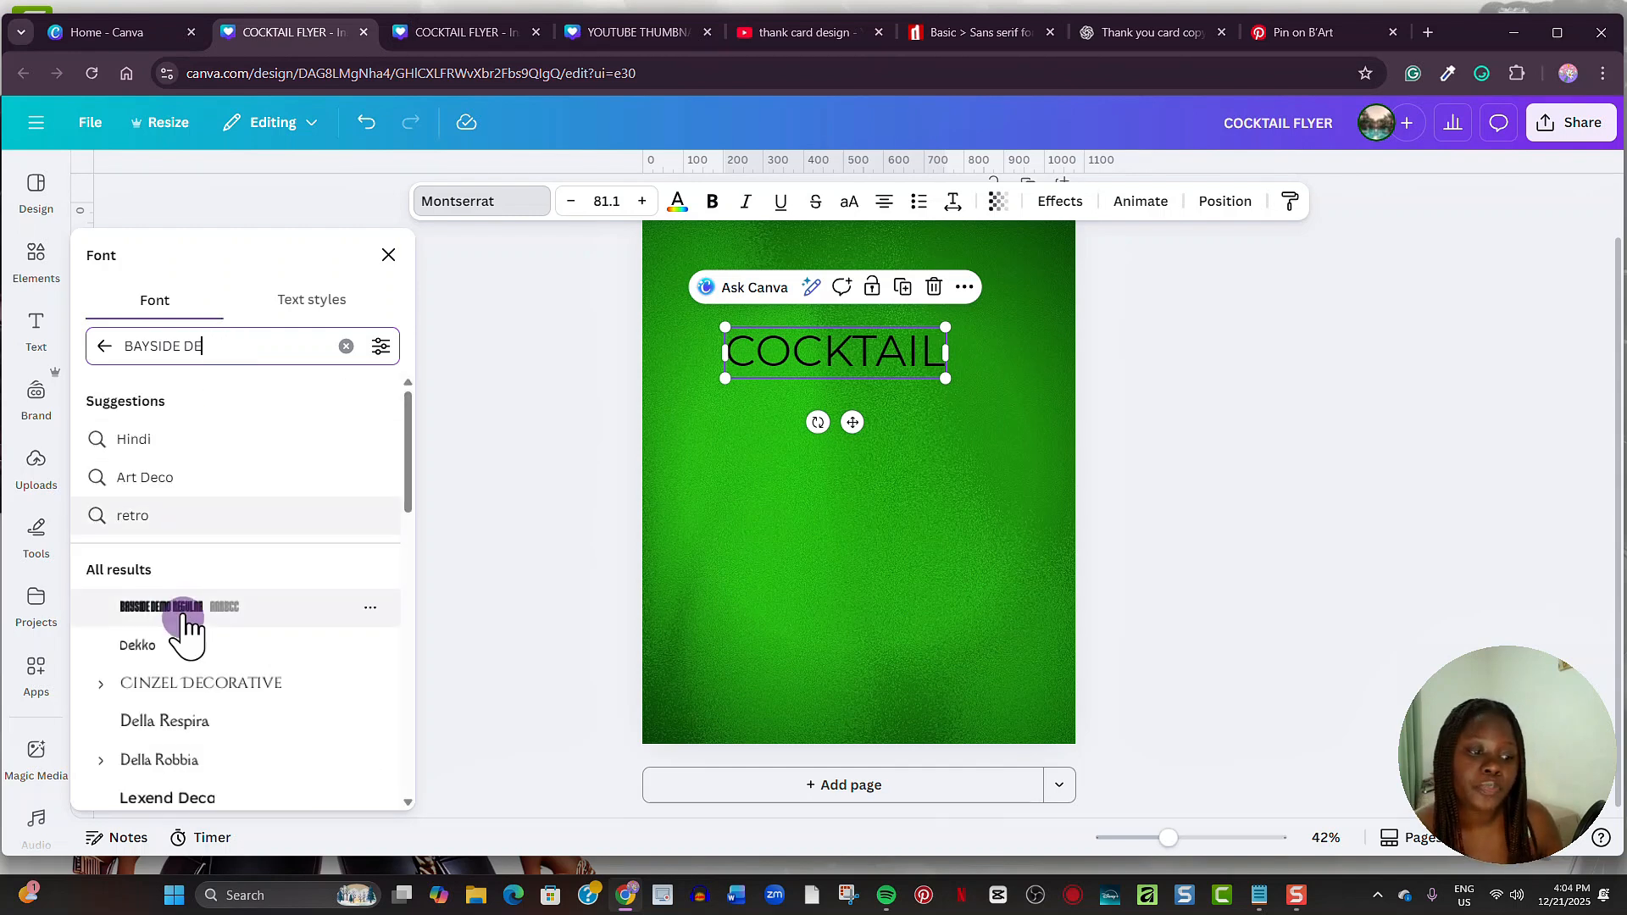
click(185, 608)
click(389, 256)
Step: Enlarge the COCKTAIL text to size 220 at the page's top centre and fill it with the document's green gradient
drag(882, 379, 1049, 472)
scroll(1025, 559, up, 1)
drag(1004, 523, 947, 424)
click(677, 200)
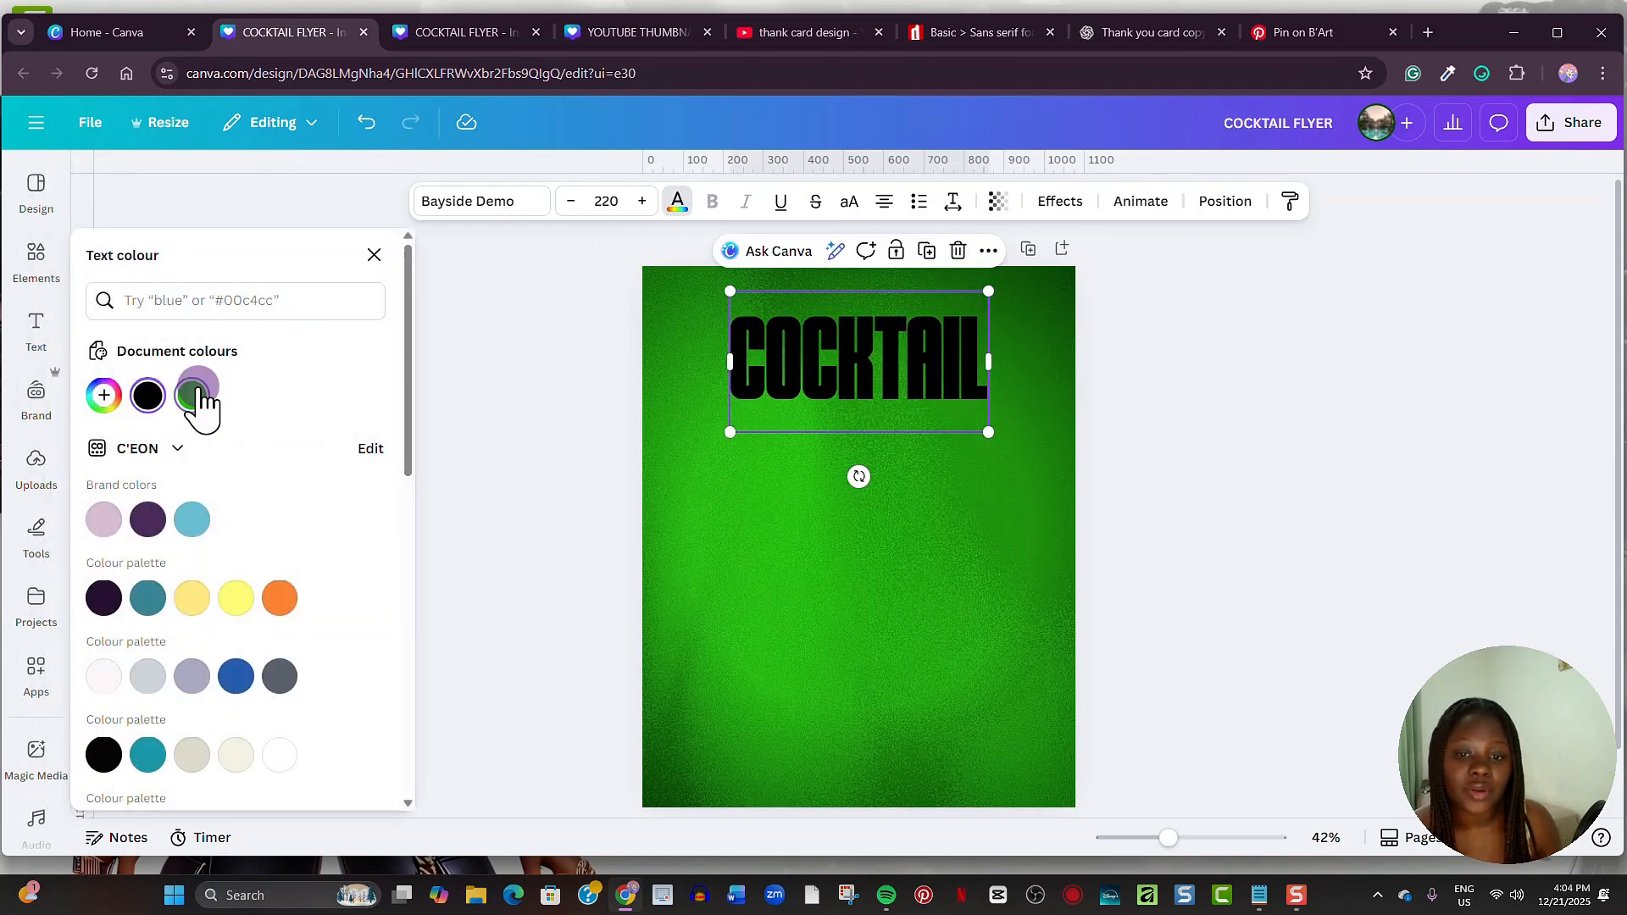
click(192, 395)
click(371, 255)
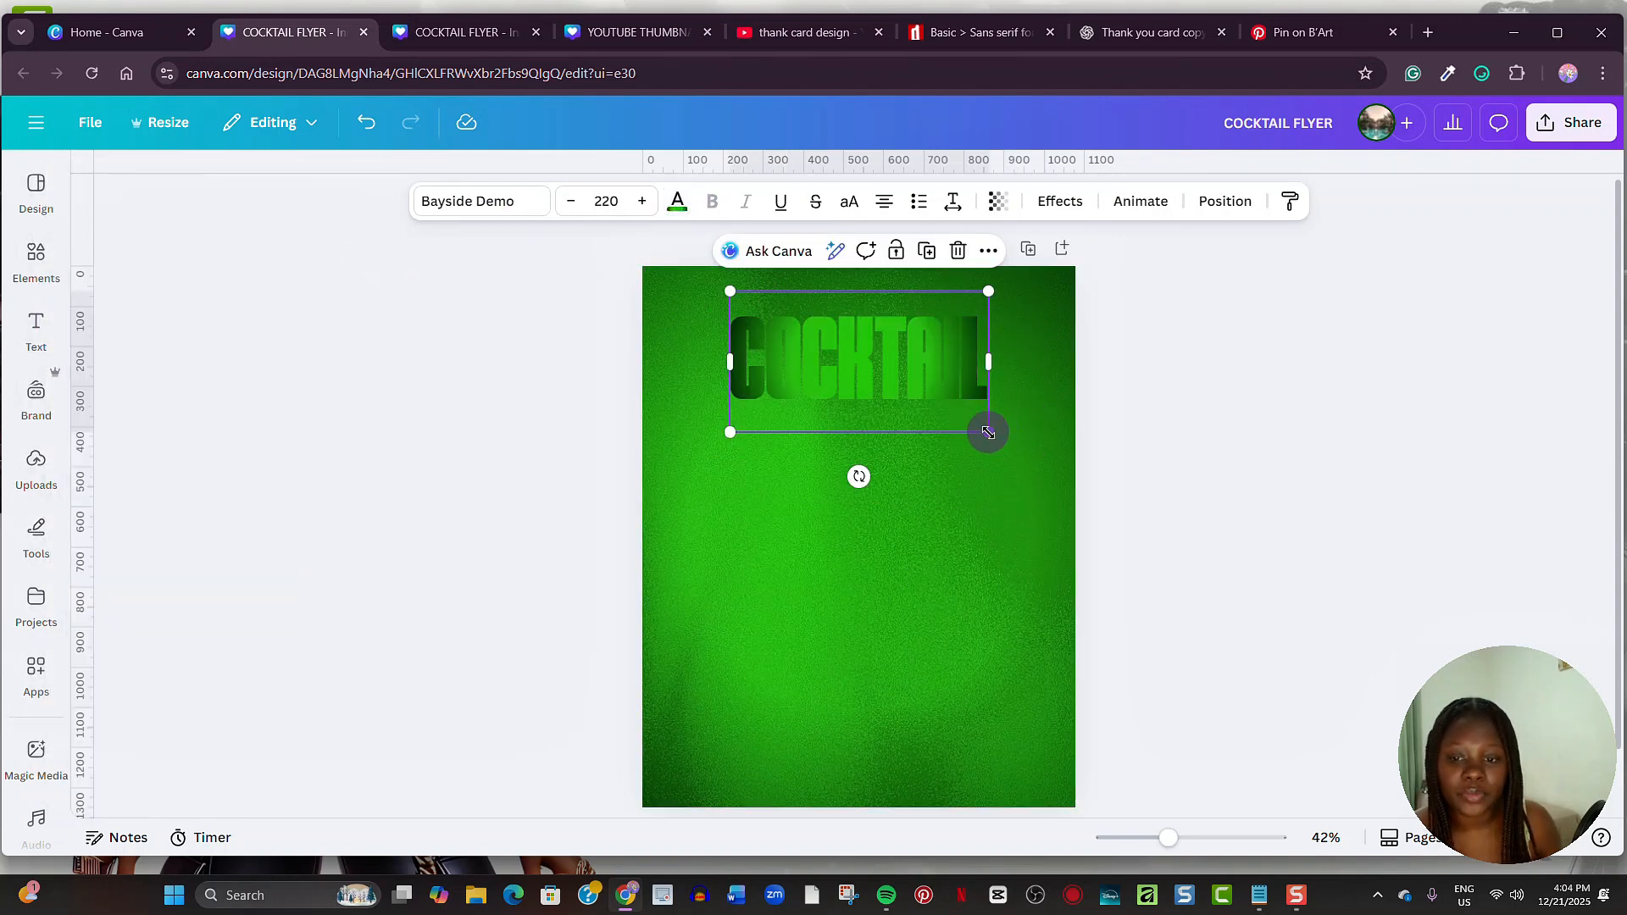
Step: Enlarge the COCKTAIL text to size 258 and duplicate it into five rows stacked down the page
drag(987, 432, 915, 450)
click(931, 454)
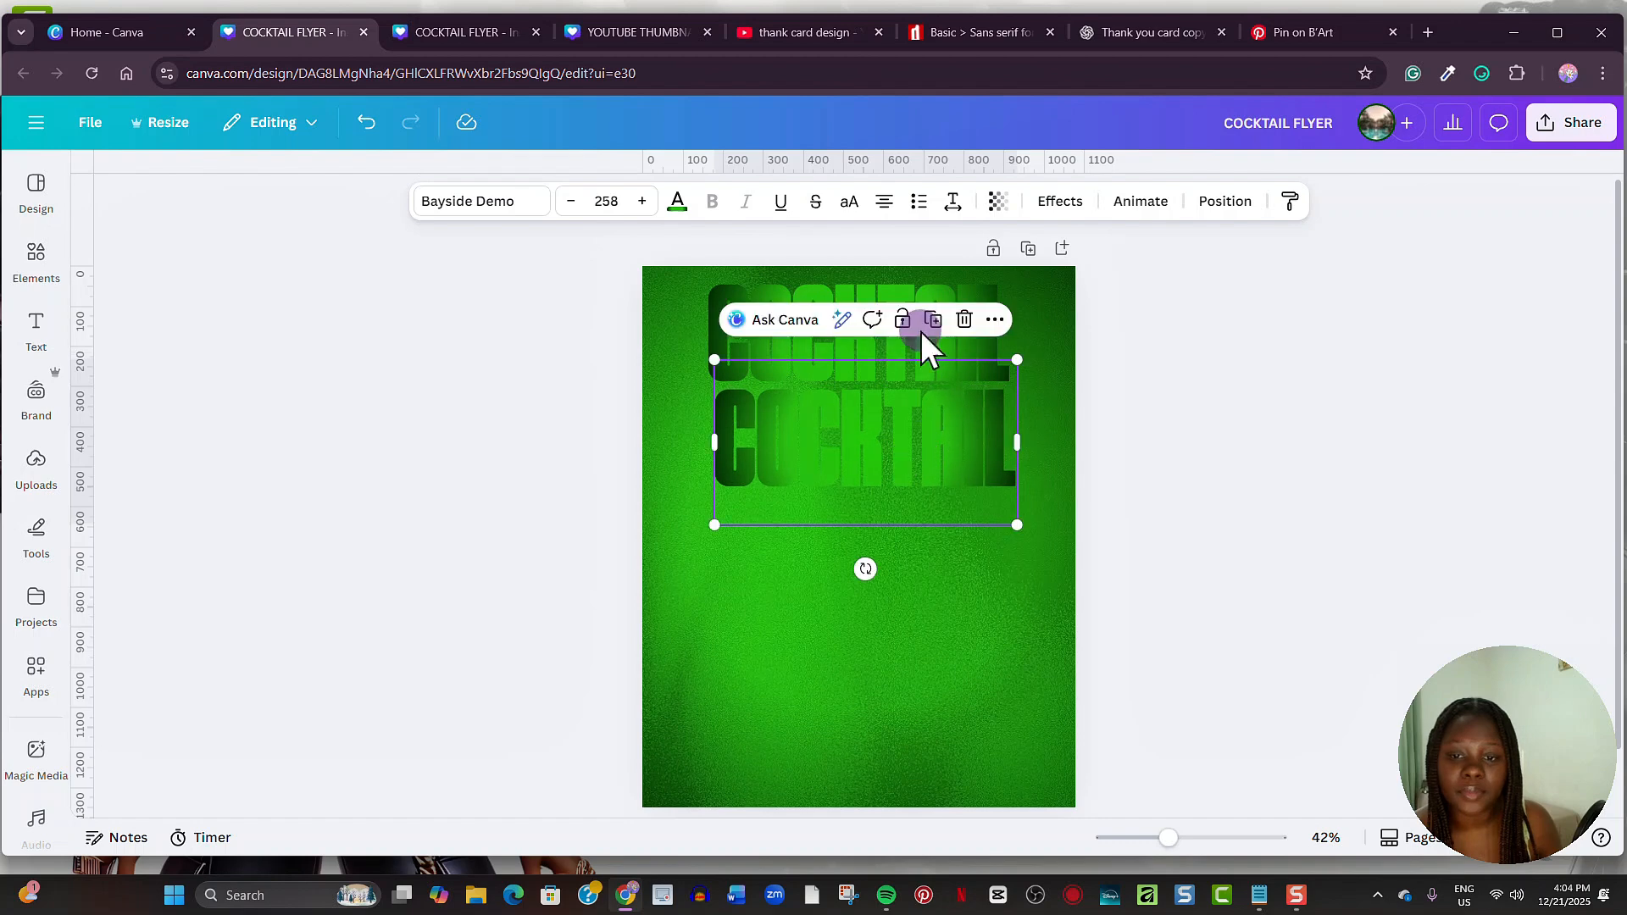
click(934, 325)
click(929, 422)
click(946, 529)
click(1166, 537)
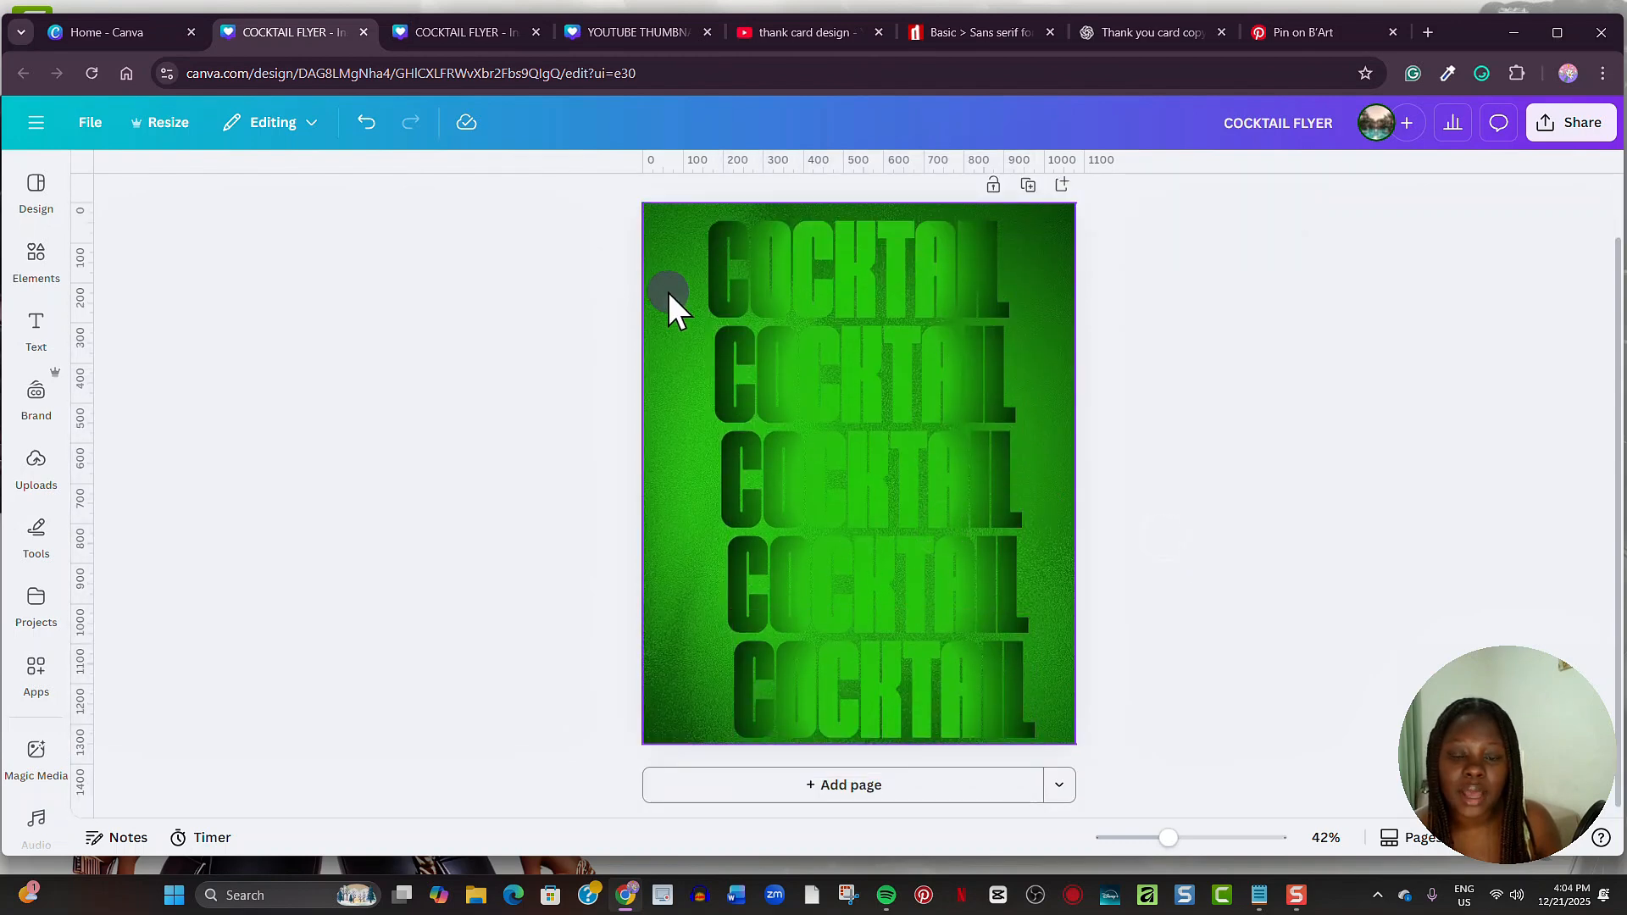
Step: Align the five COCKTAIL rows with Tidy up and group them
drag(668, 292, 856, 683)
click(1217, 203)
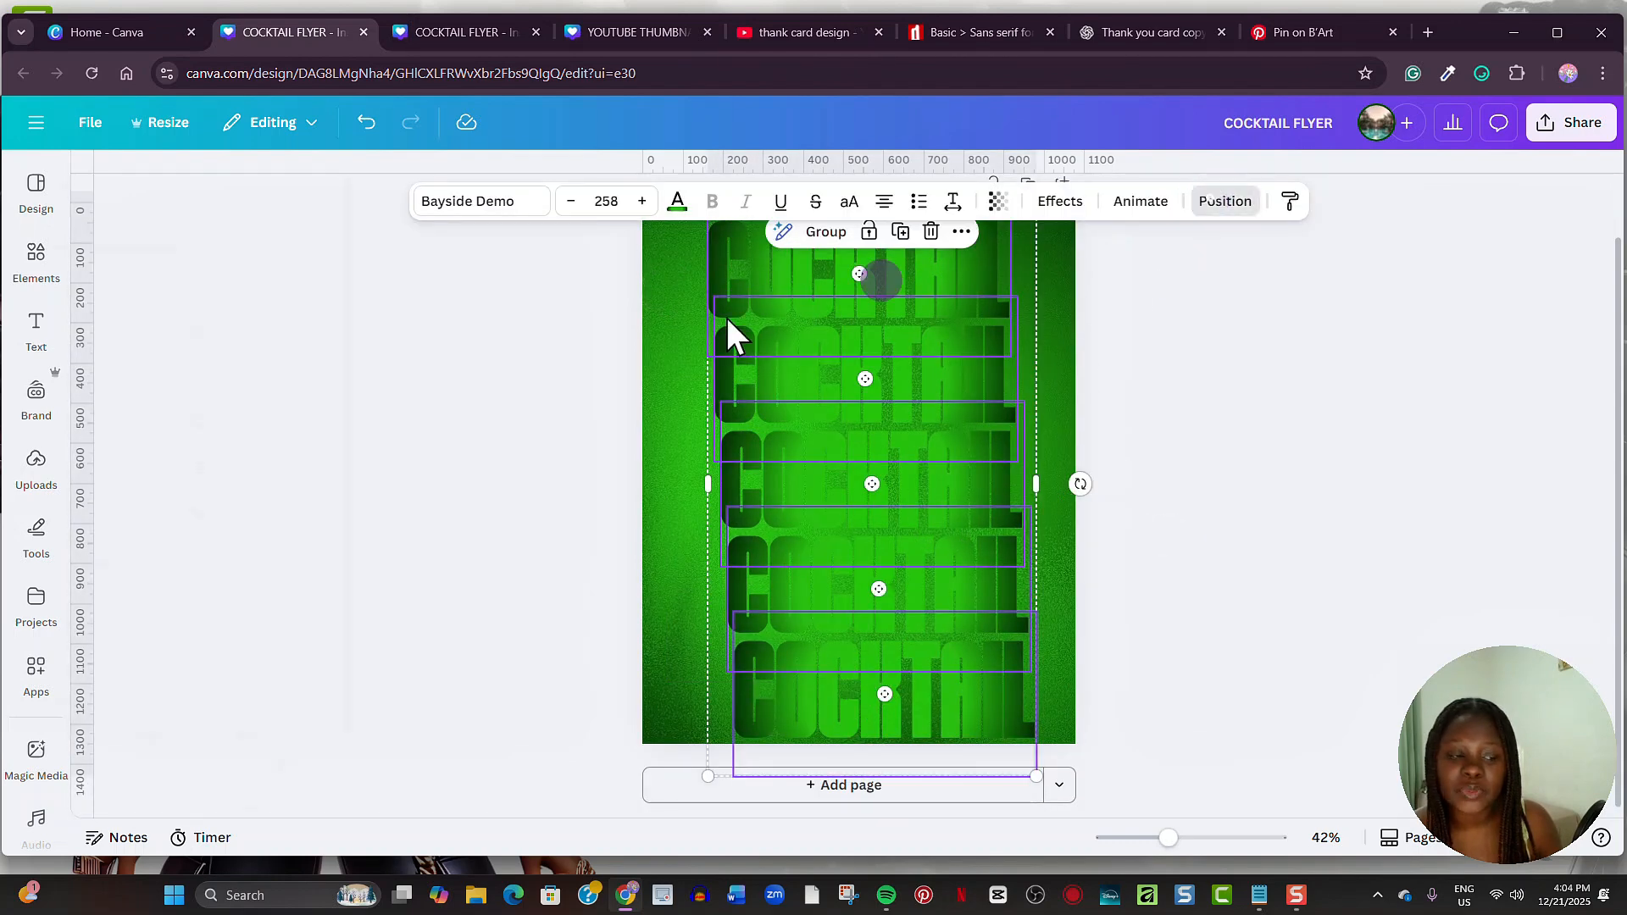
click(165, 720)
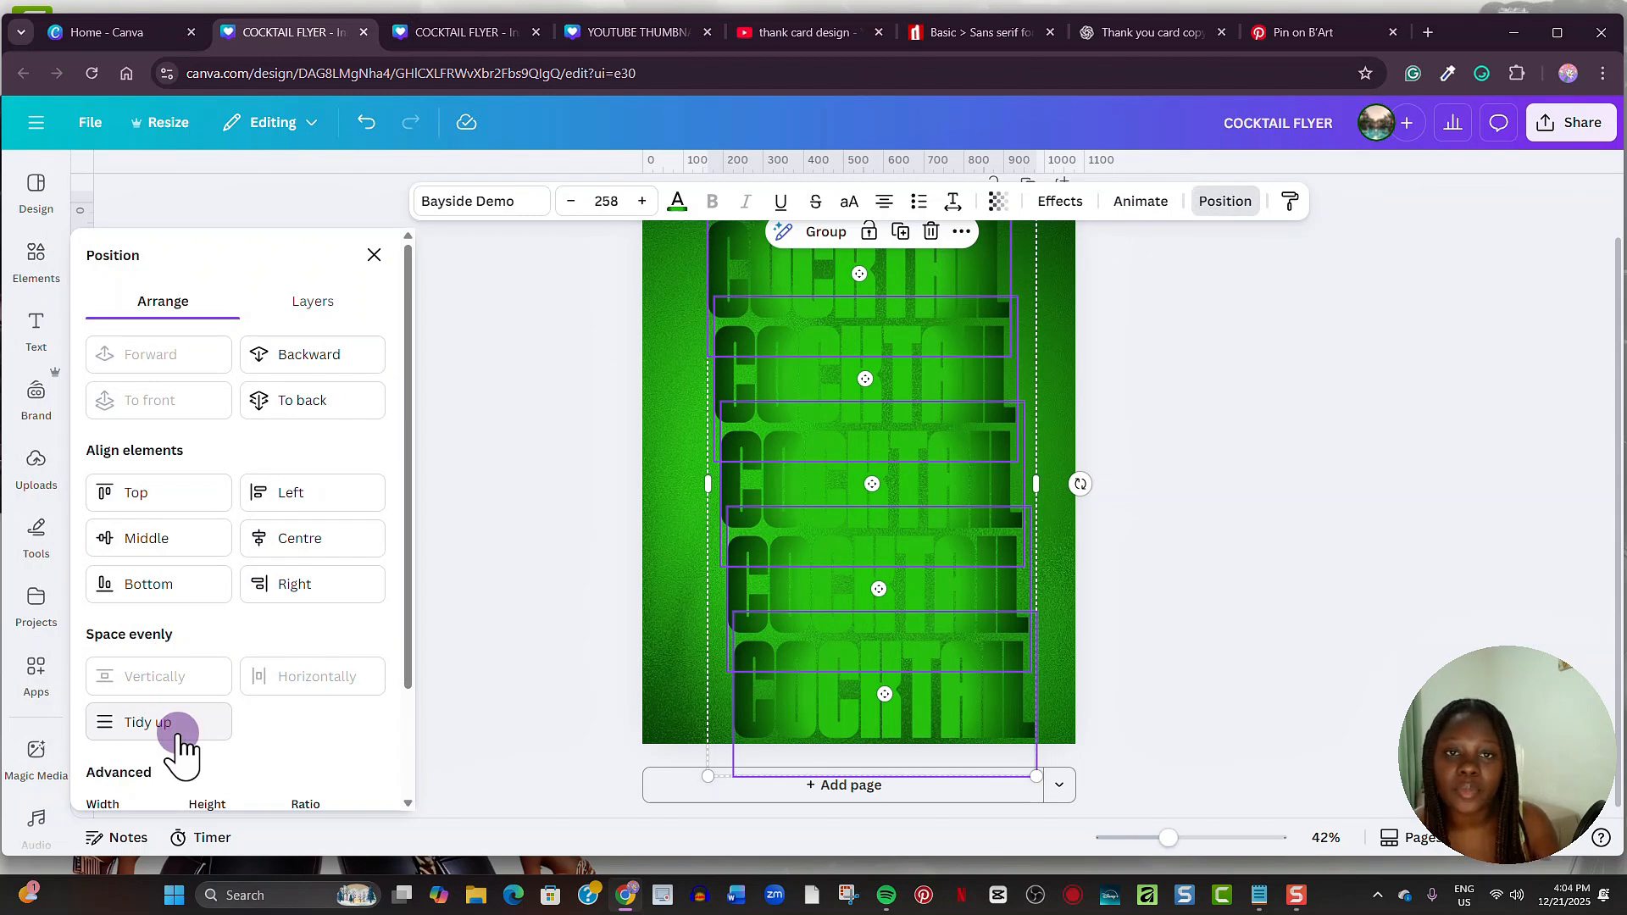
click(178, 733)
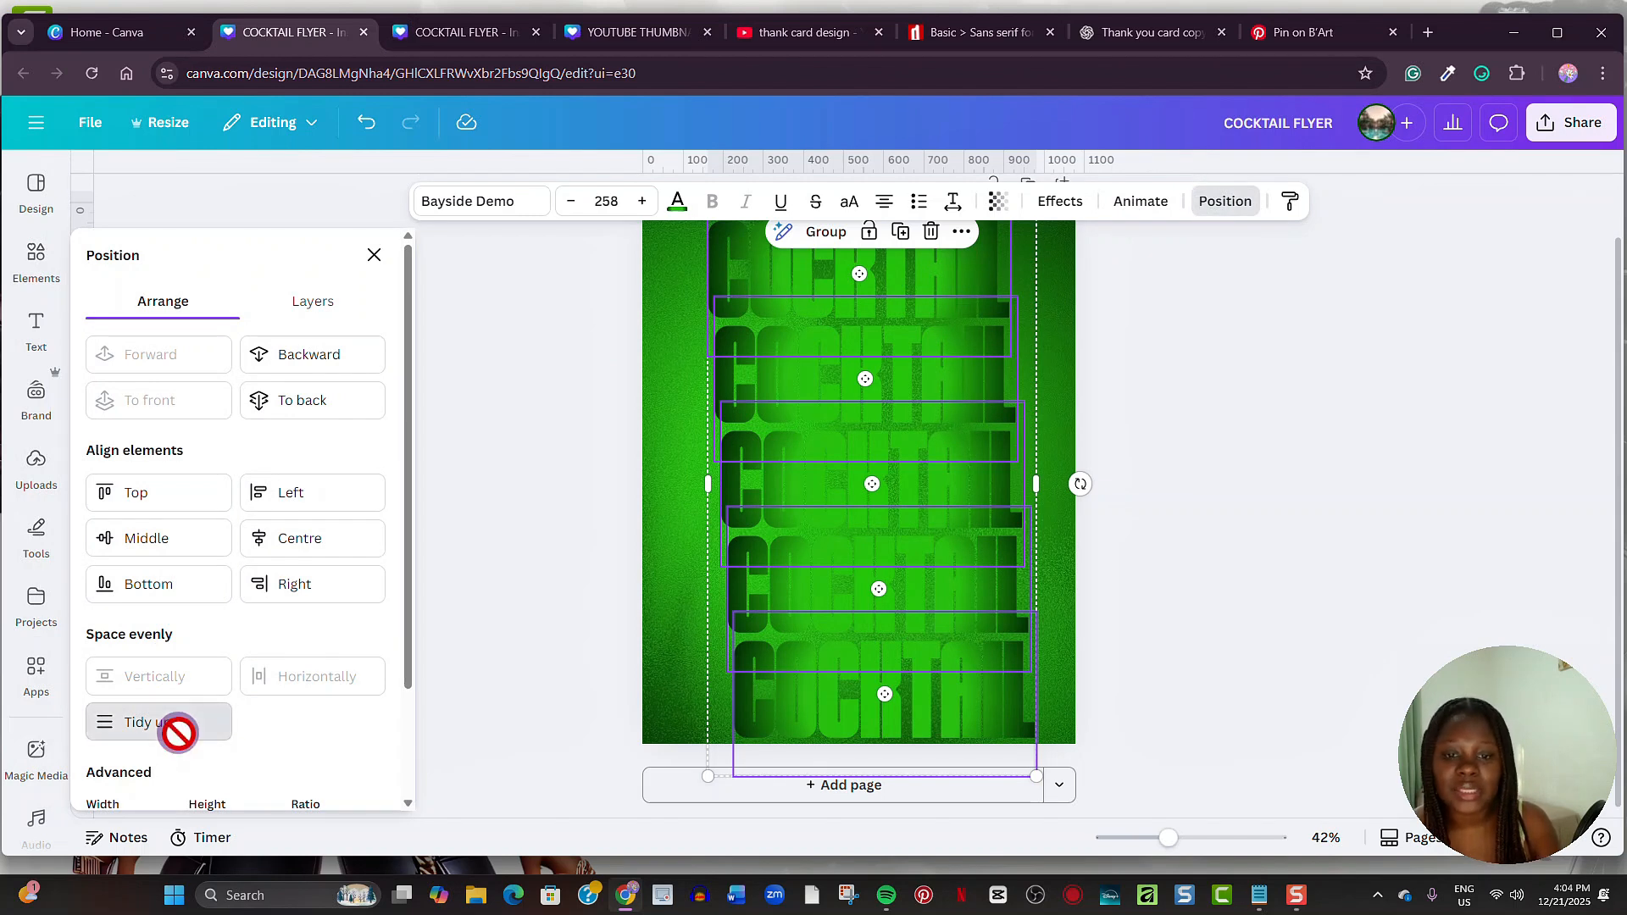
click(369, 258)
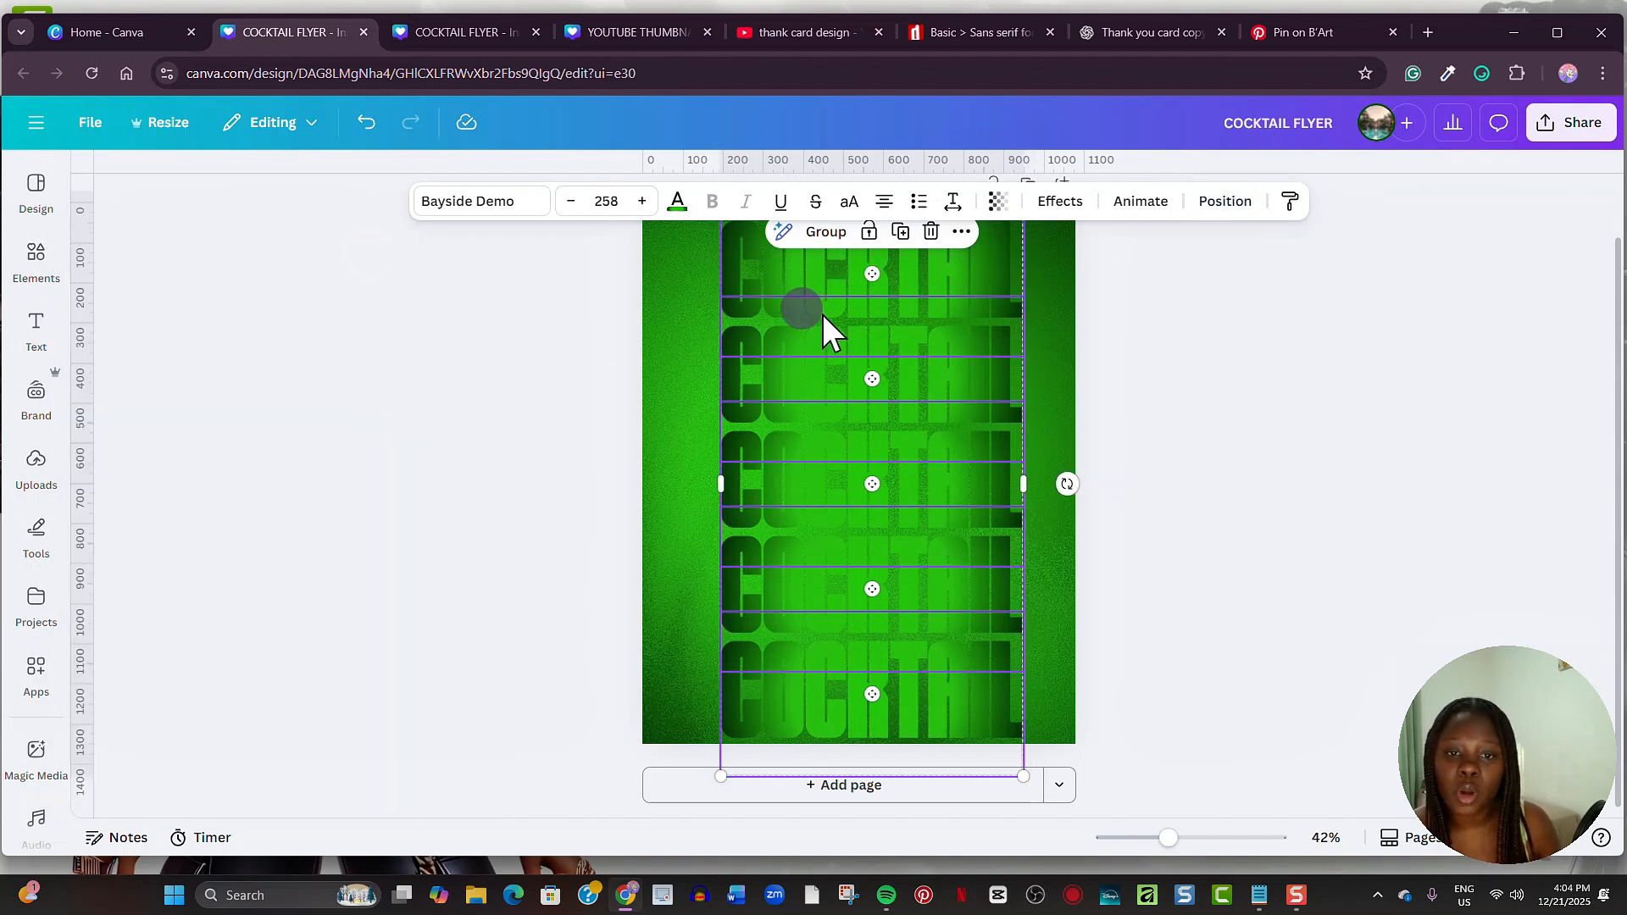
click(833, 235)
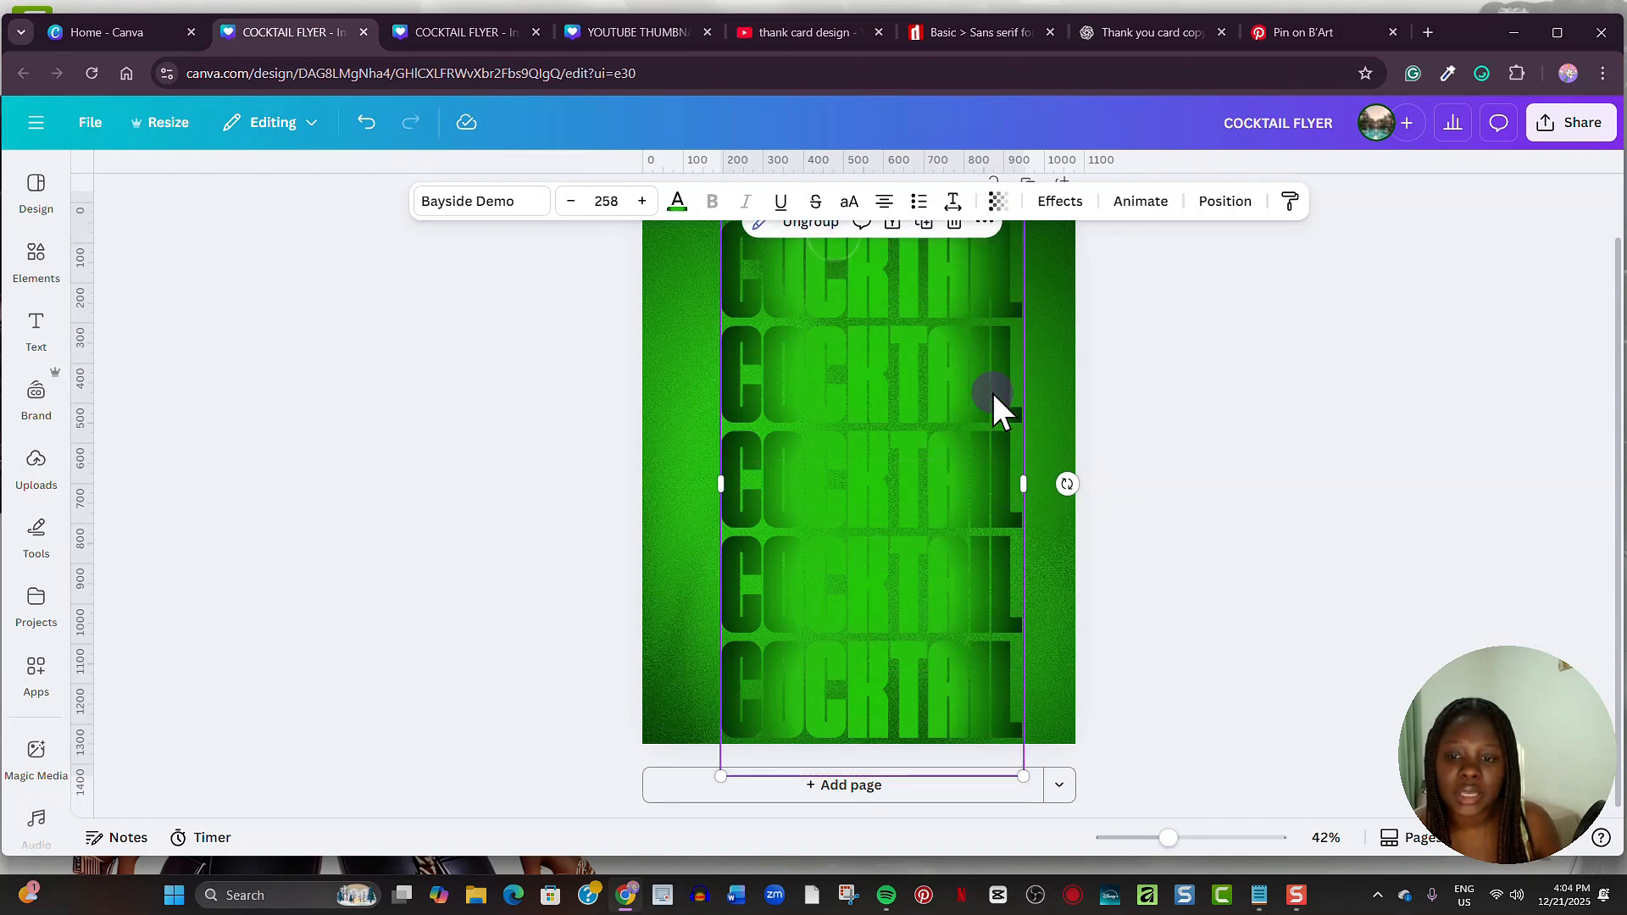
Step: Set the rotation of the grouped COCKTAIL rows to 15.3°
click(1227, 205)
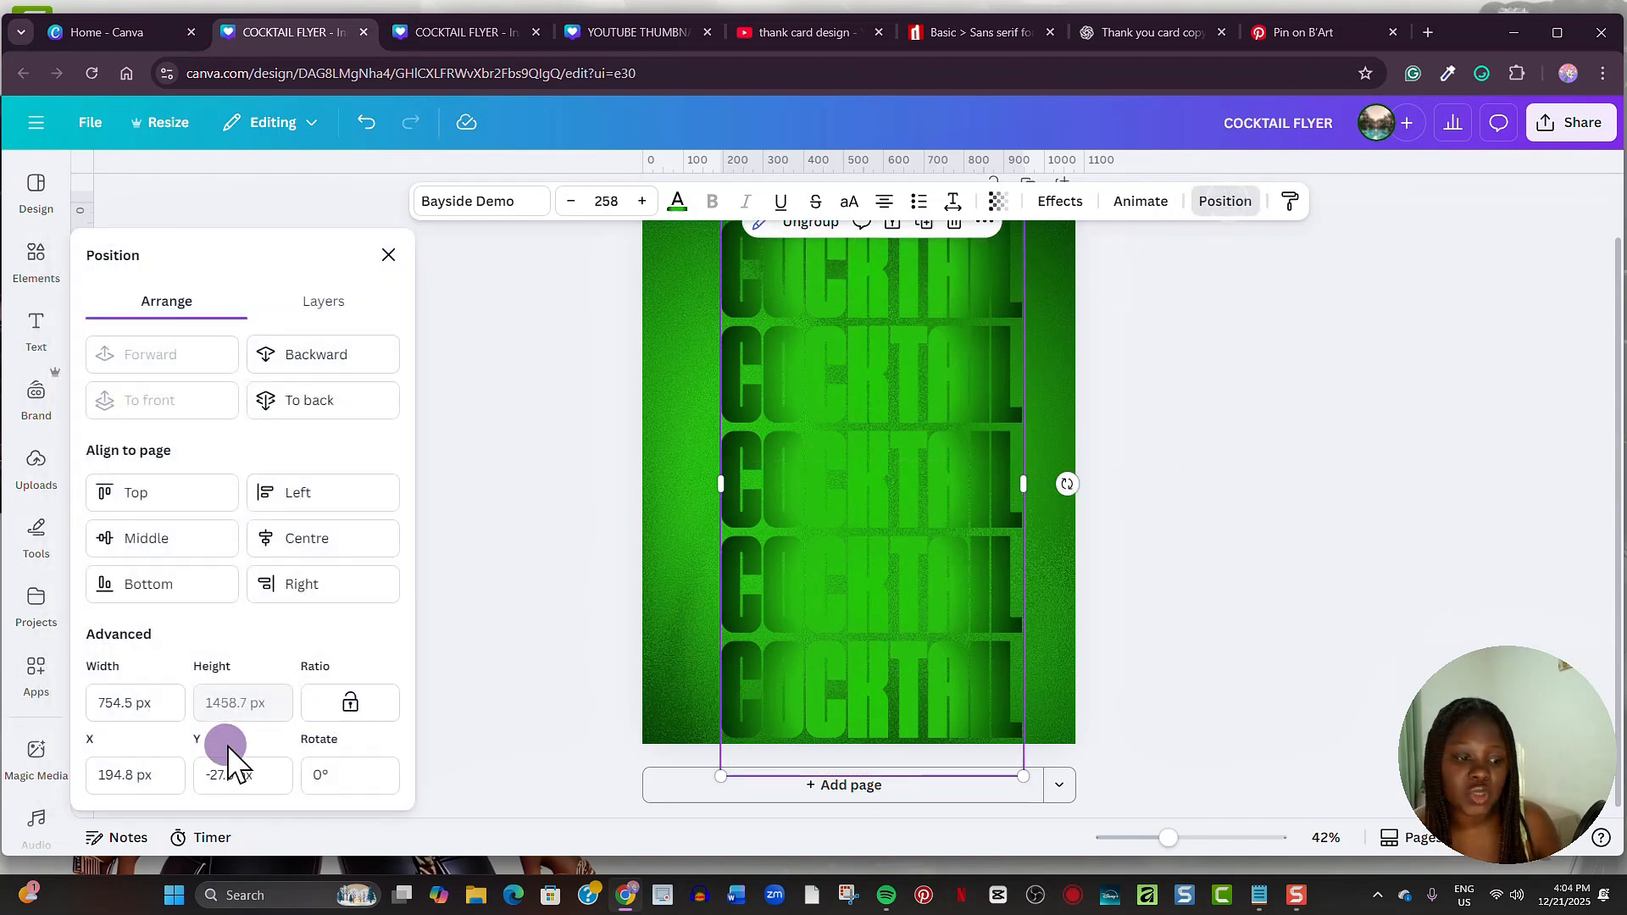
click(327, 775)
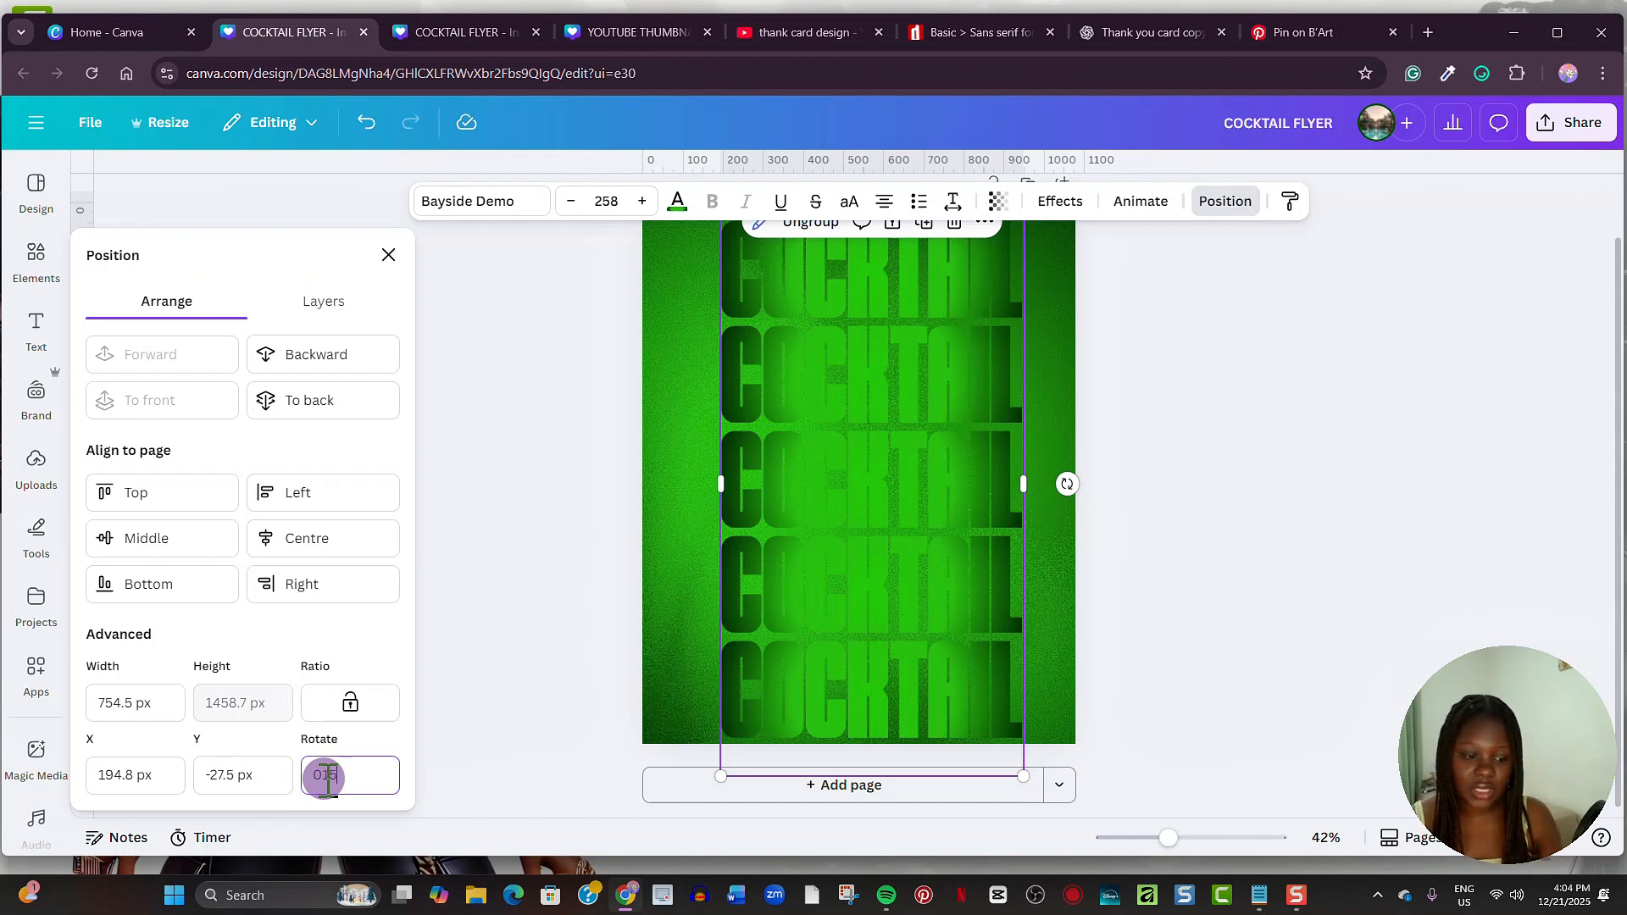
text(15.3)
key(Return)
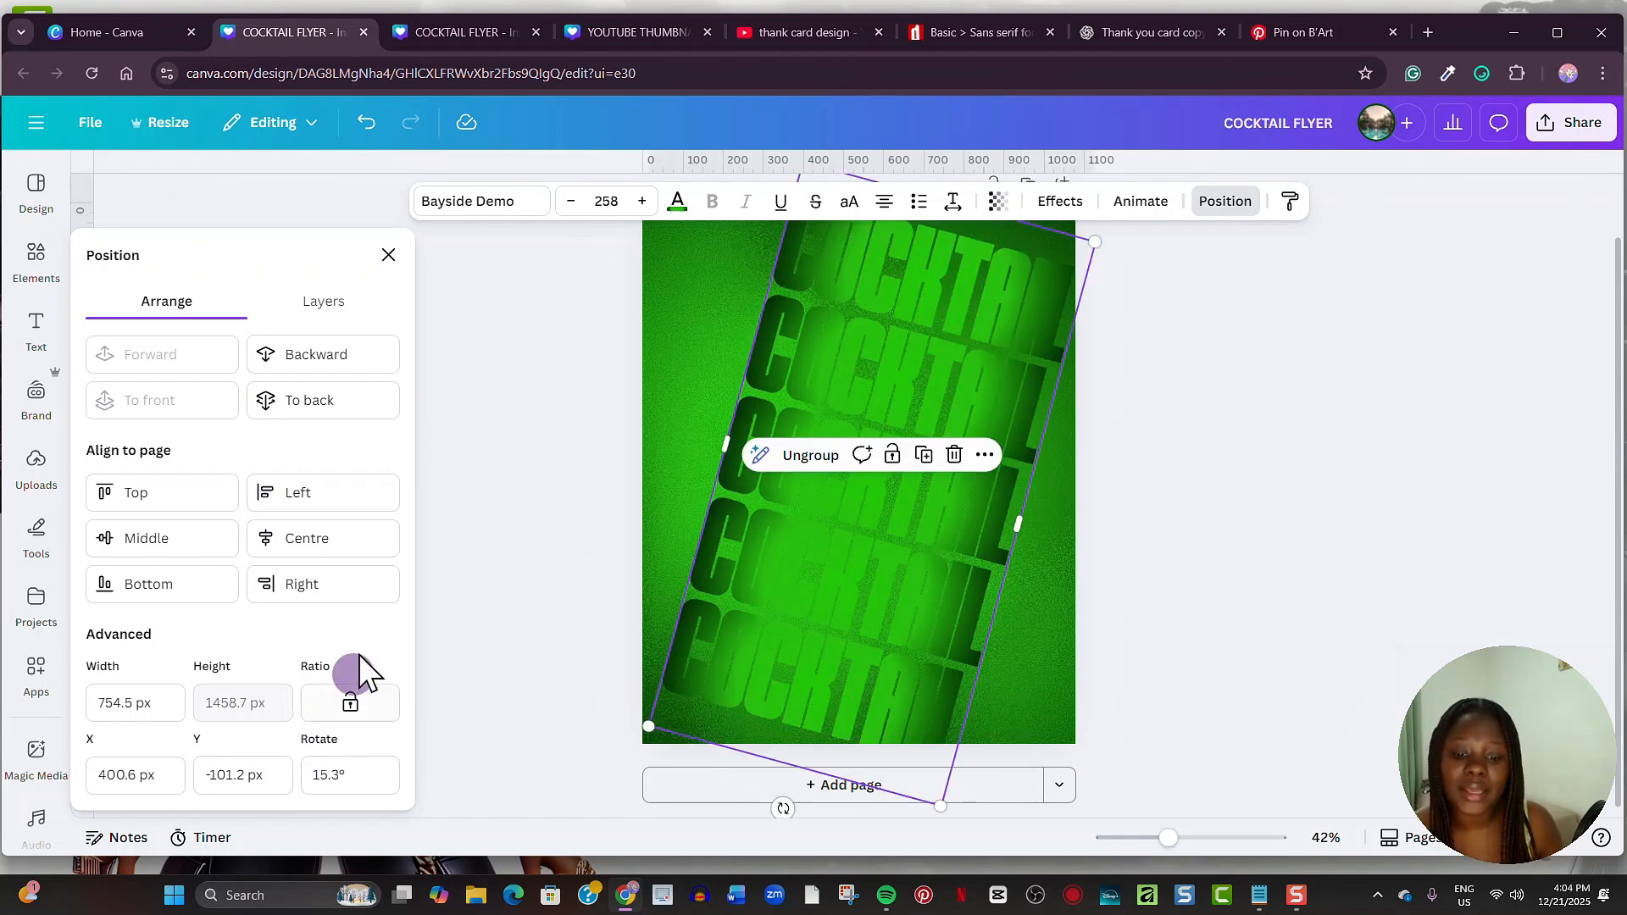
click(393, 254)
Step: Enlarge the rotated COCKTAIL group to size 480 and position it so it covers the whole page
drag(650, 734, 320, 766)
scroll(1110, 392, up, 1)
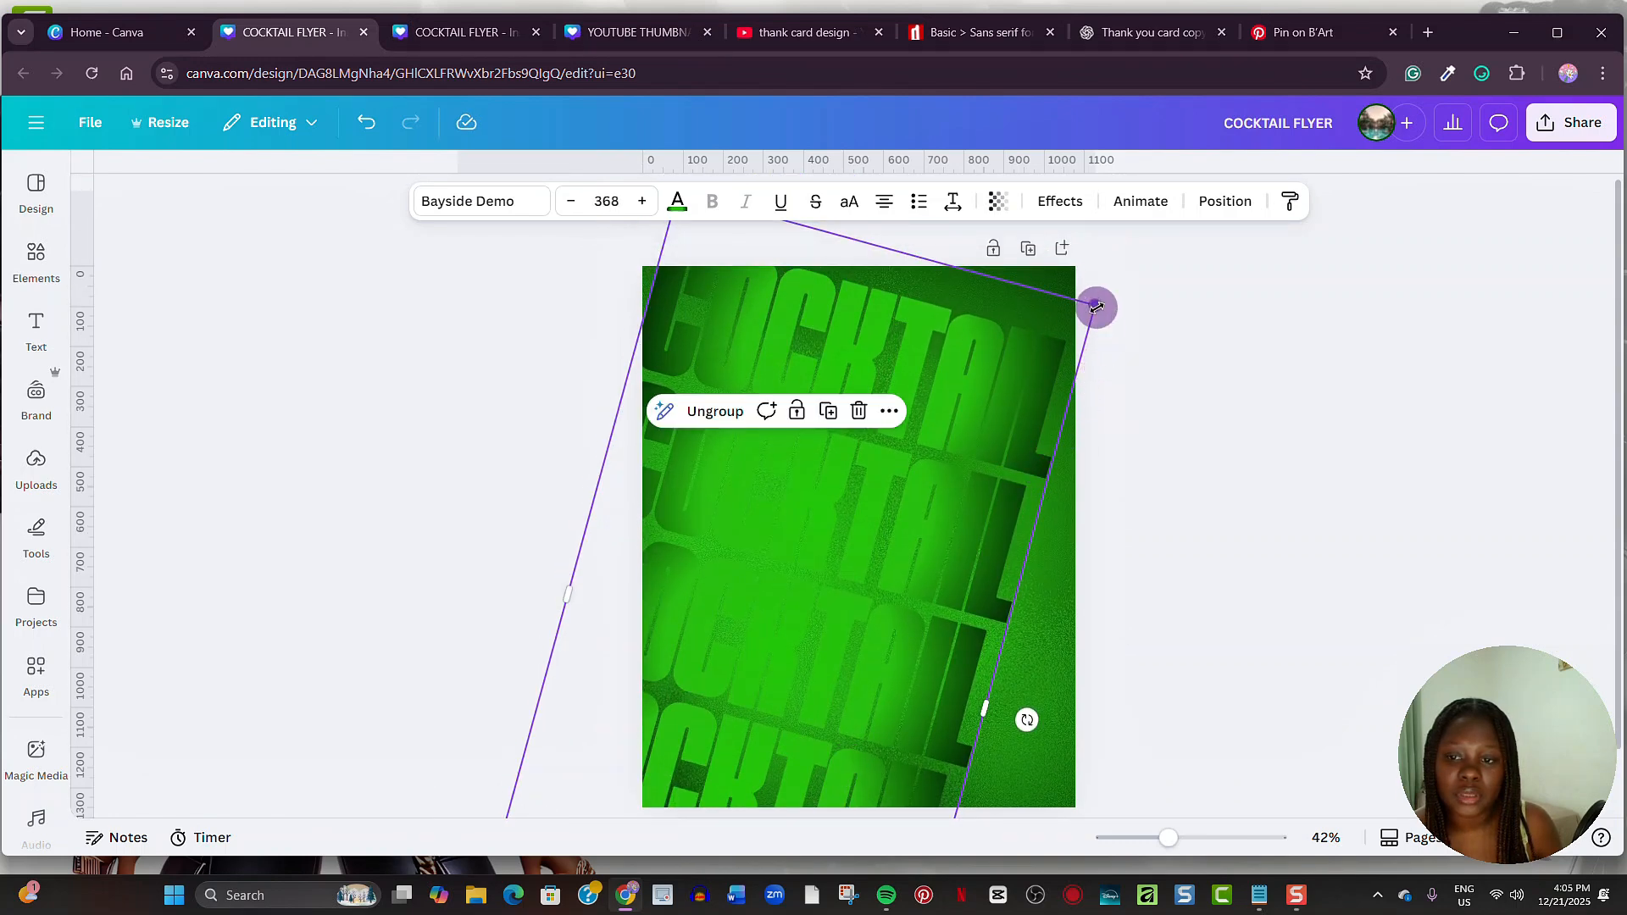
drag(1094, 305, 1372, 167)
scroll(1328, 544, down, 2)
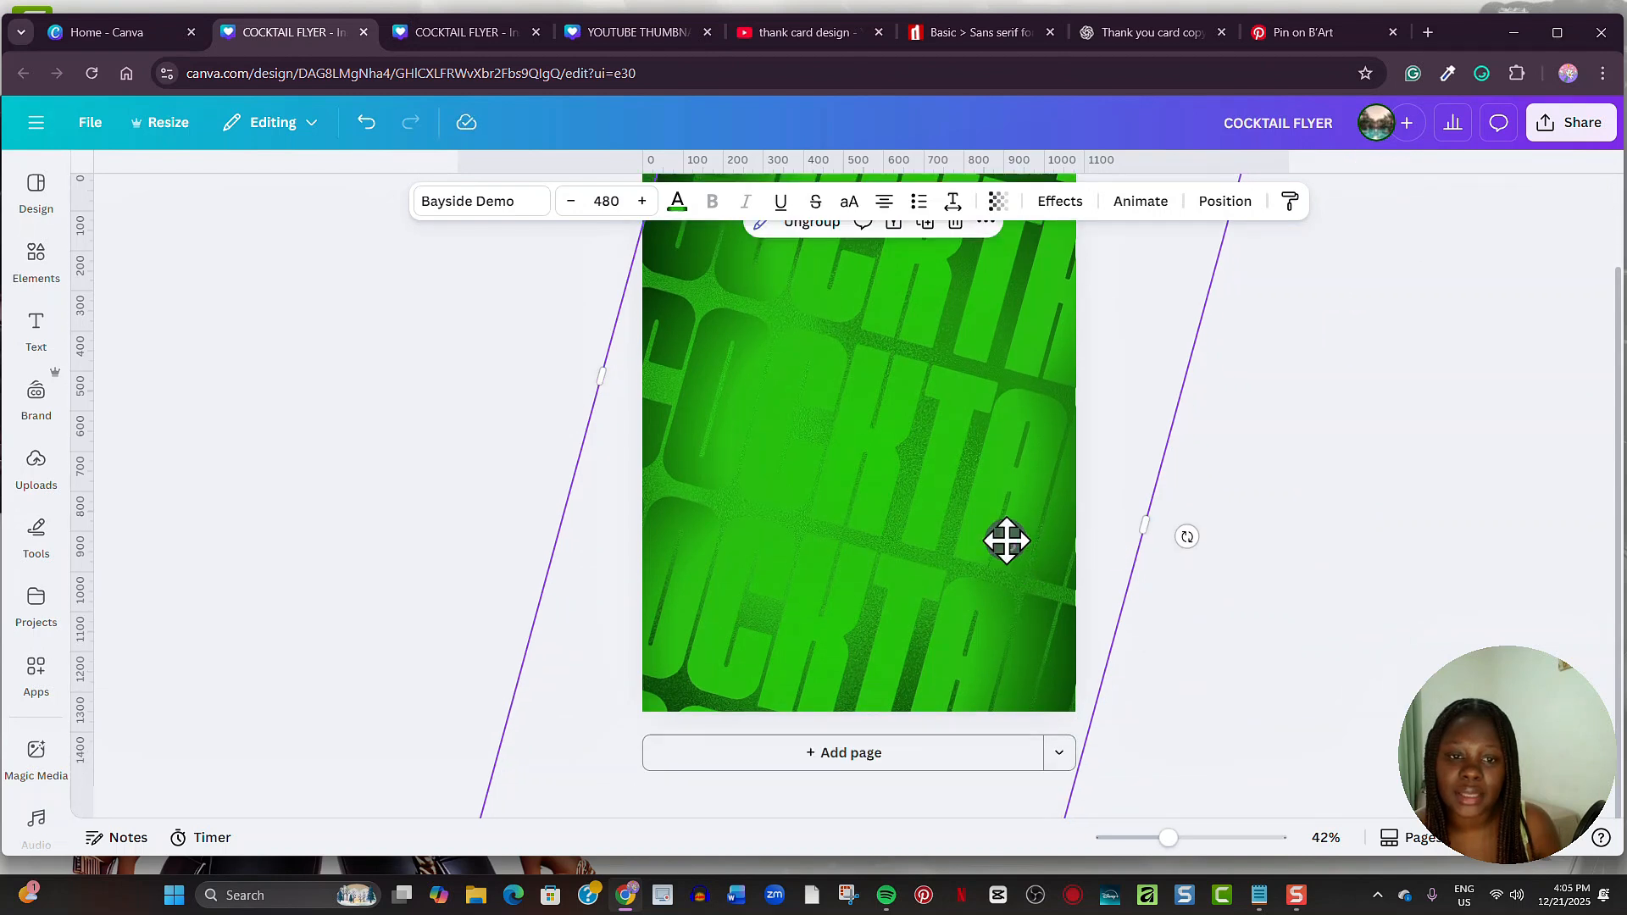
drag(1010, 547, 1004, 529)
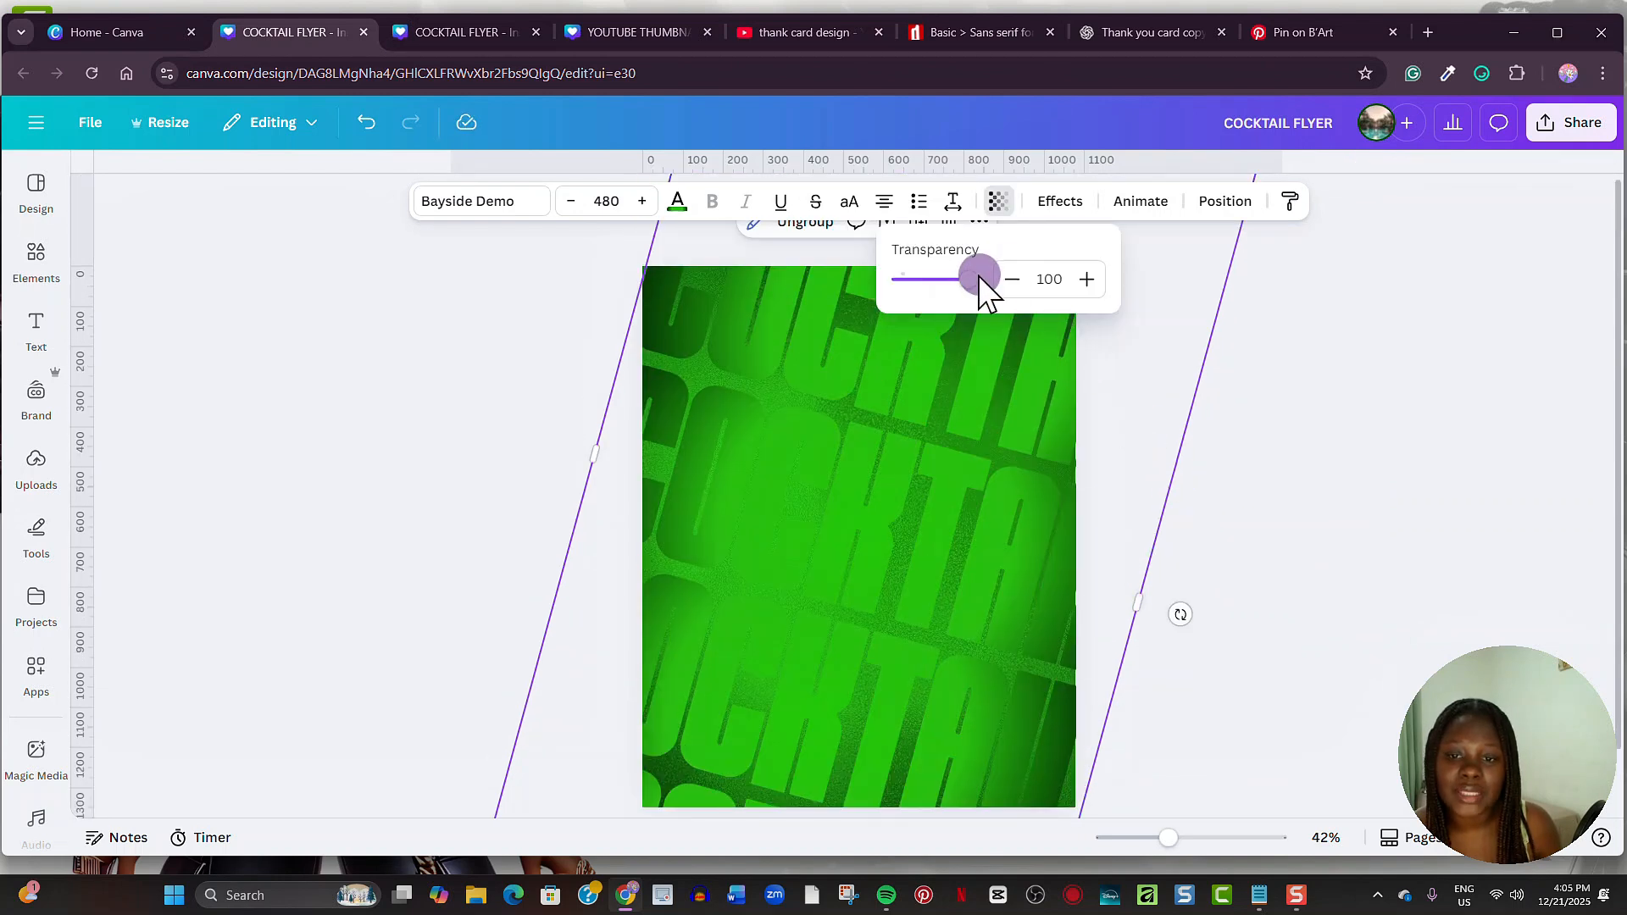
Step: Set the COCKTAIL group's transparency to 27 and its rotation to -15.3°
drag(968, 280, 931, 282)
click(1178, 500)
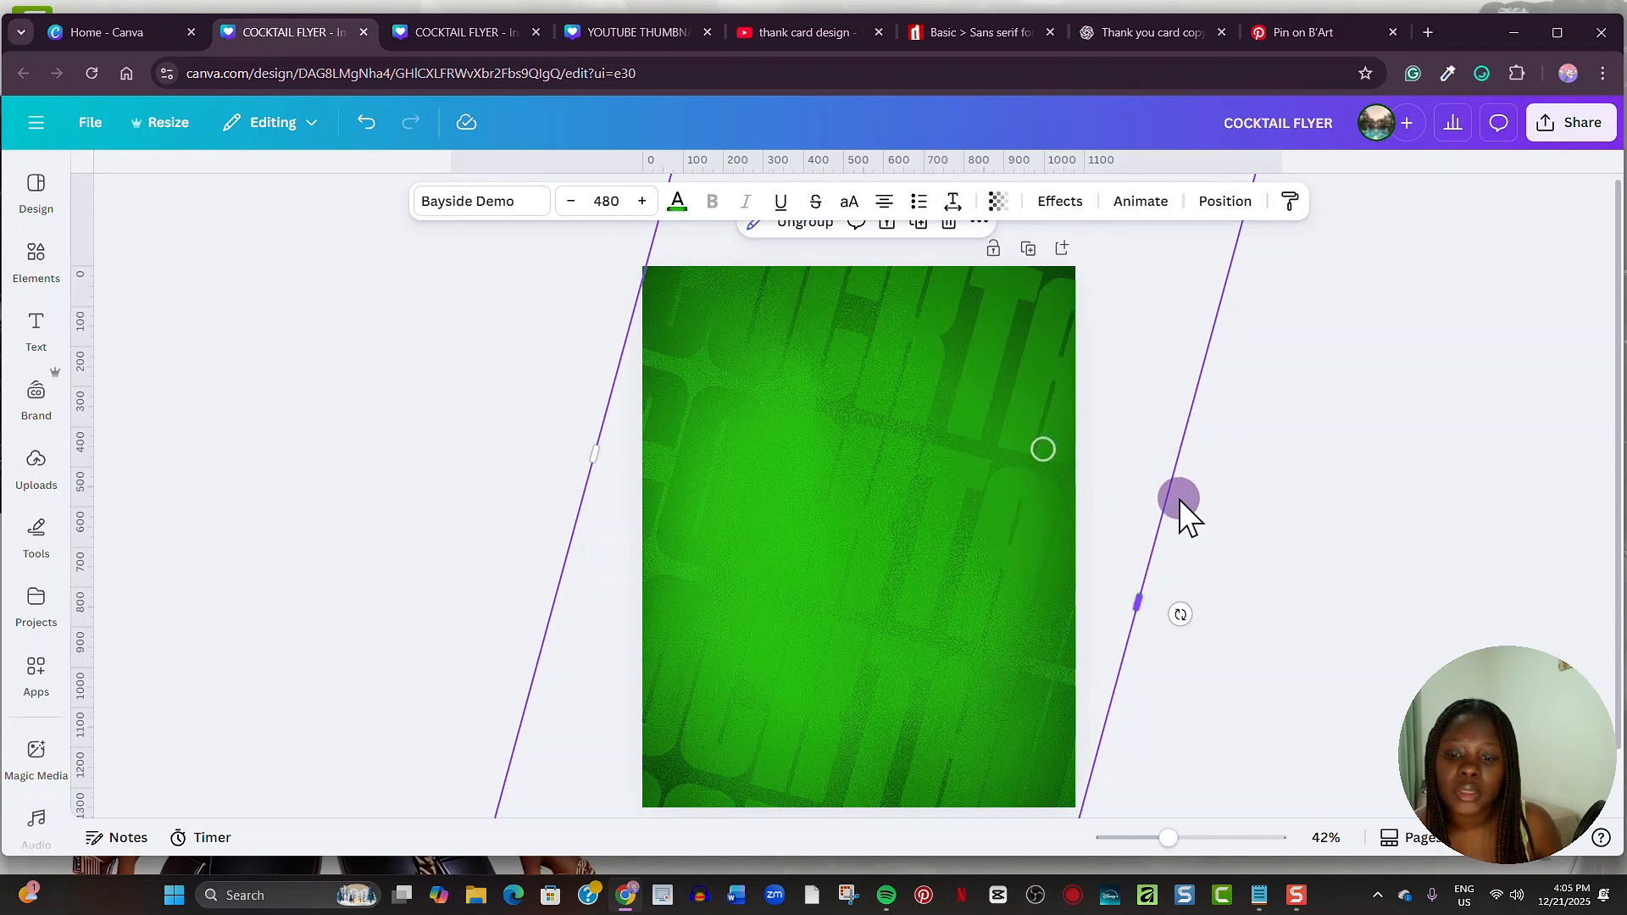
click(1224, 203)
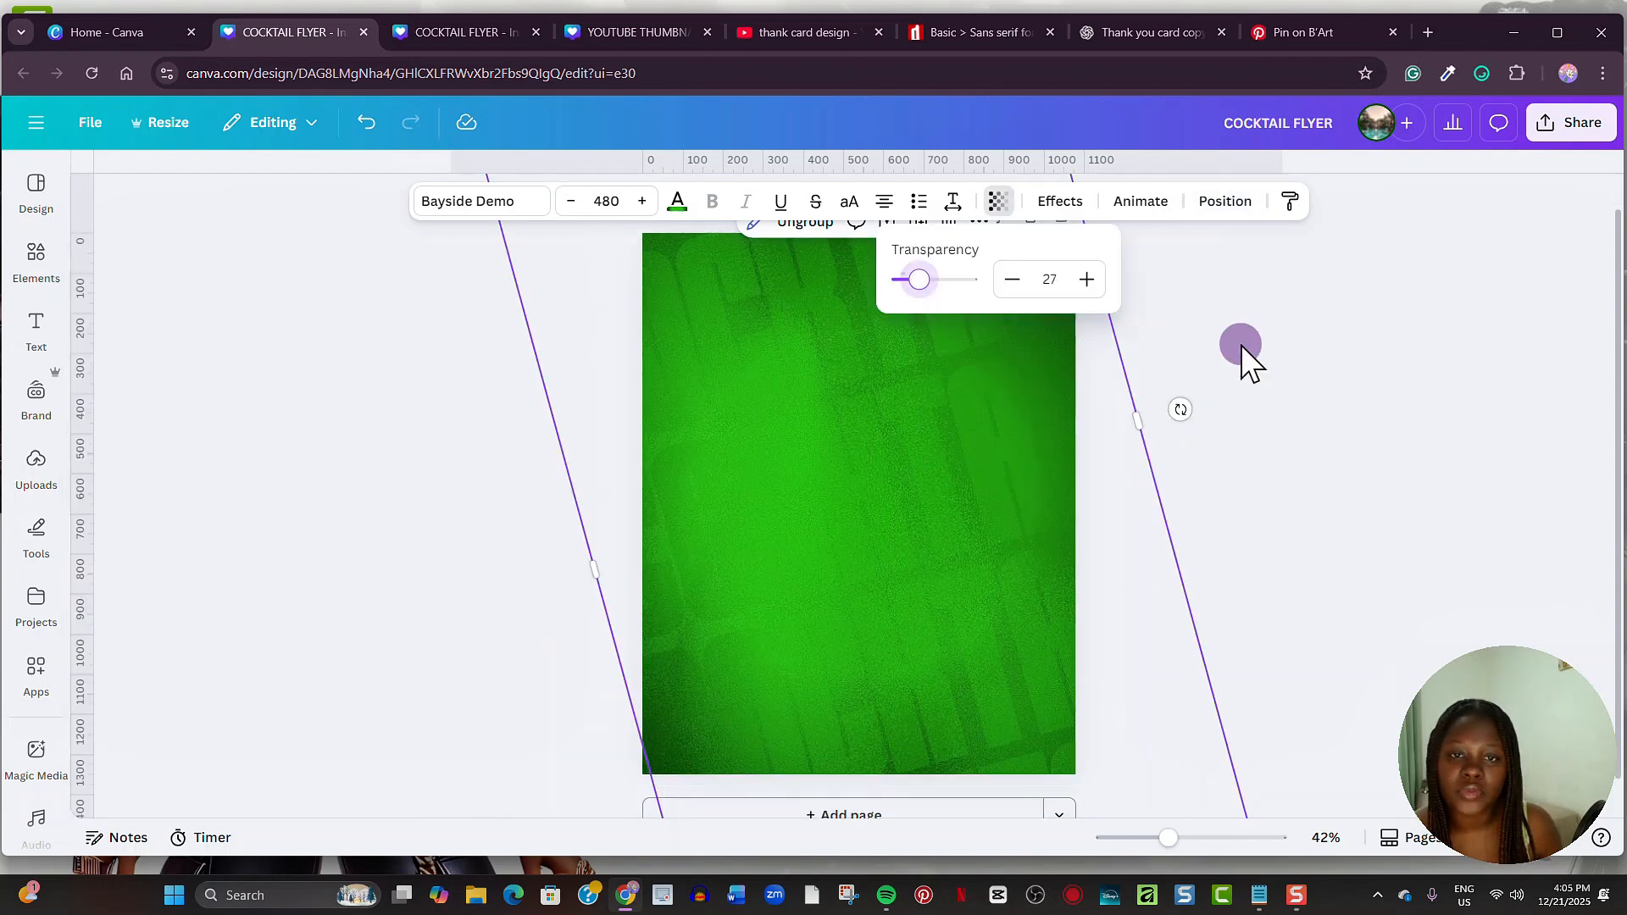
click(1244, 344)
Step: Select the grainy photo in the layer list, unlock it, and enlarge it beyond the page's right edge
click(1223, 204)
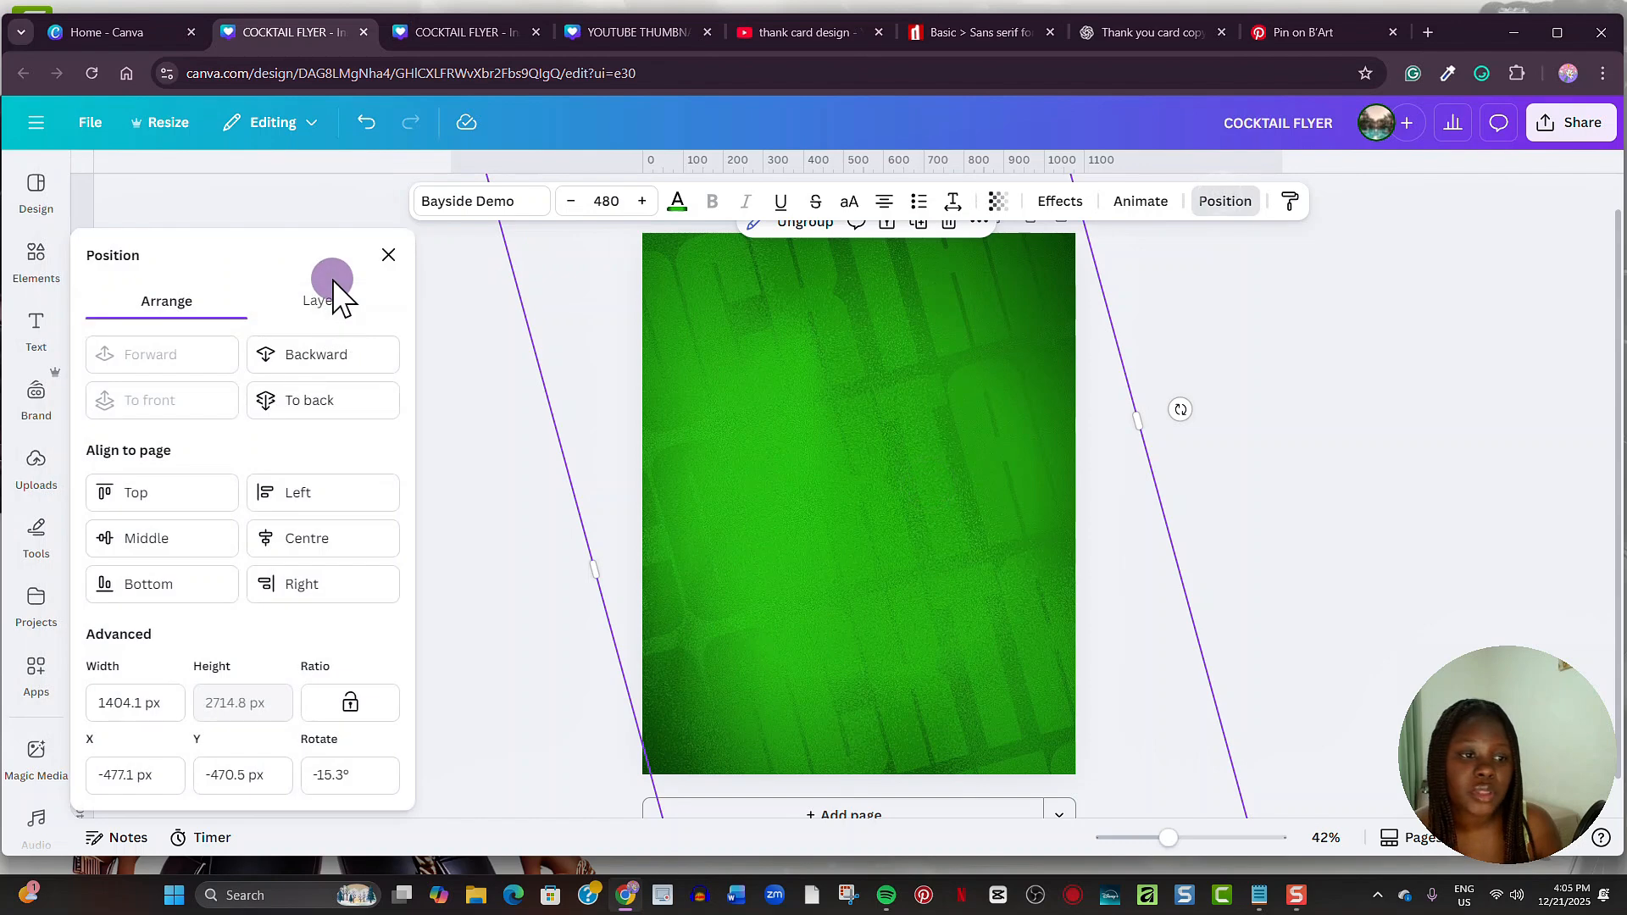
click(332, 286)
click(315, 552)
click(922, 283)
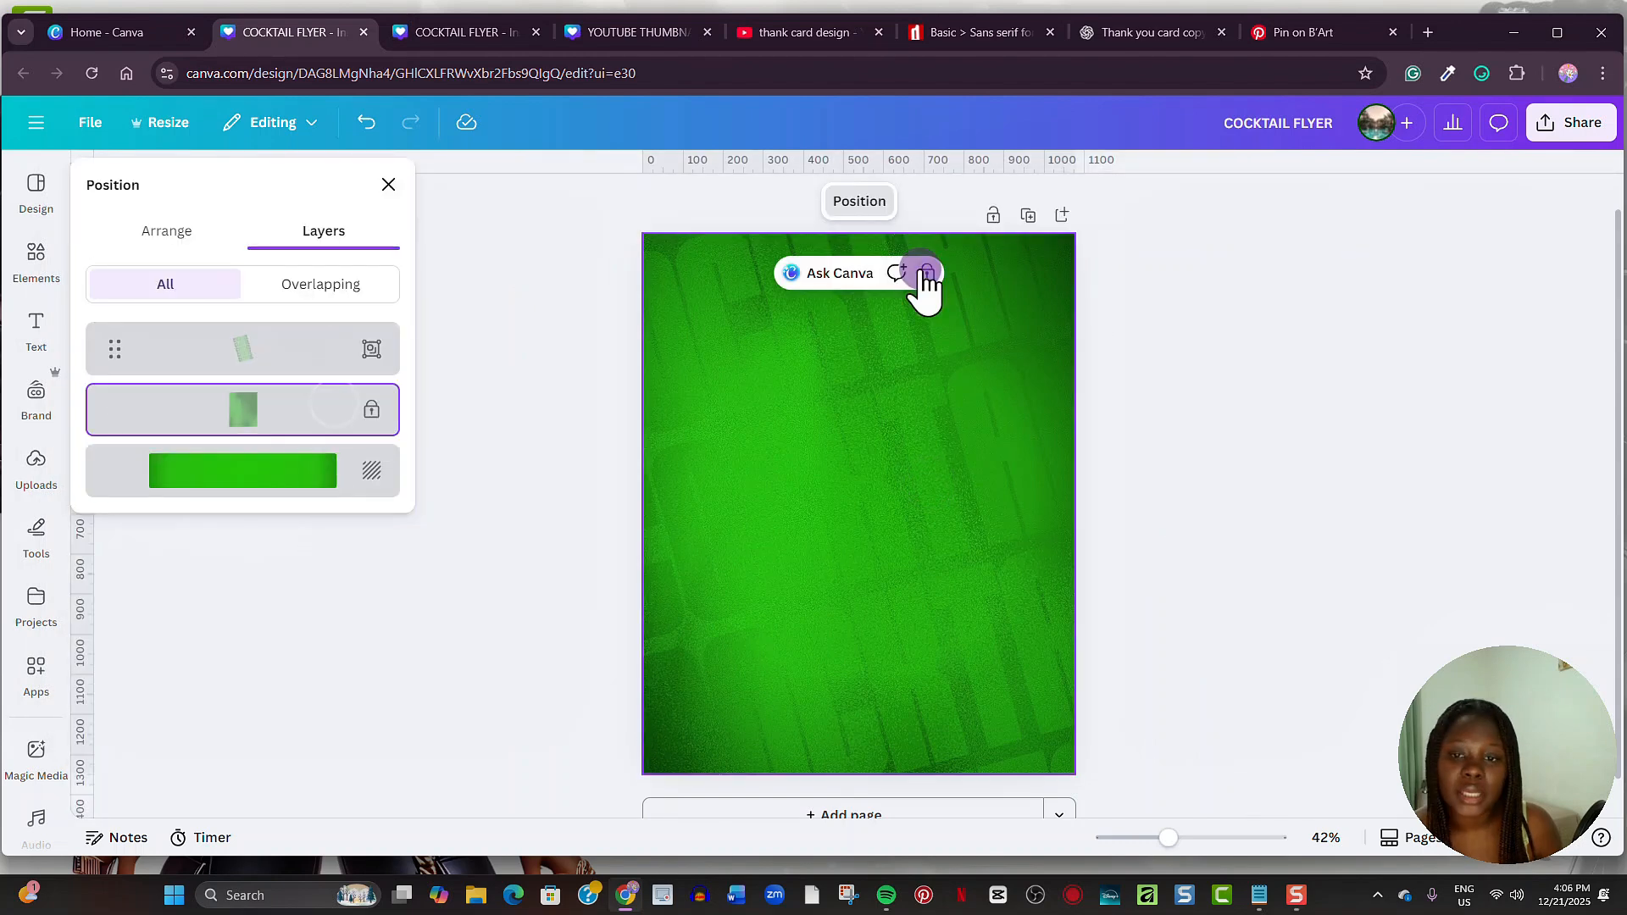
drag(1107, 221, 1214, 160)
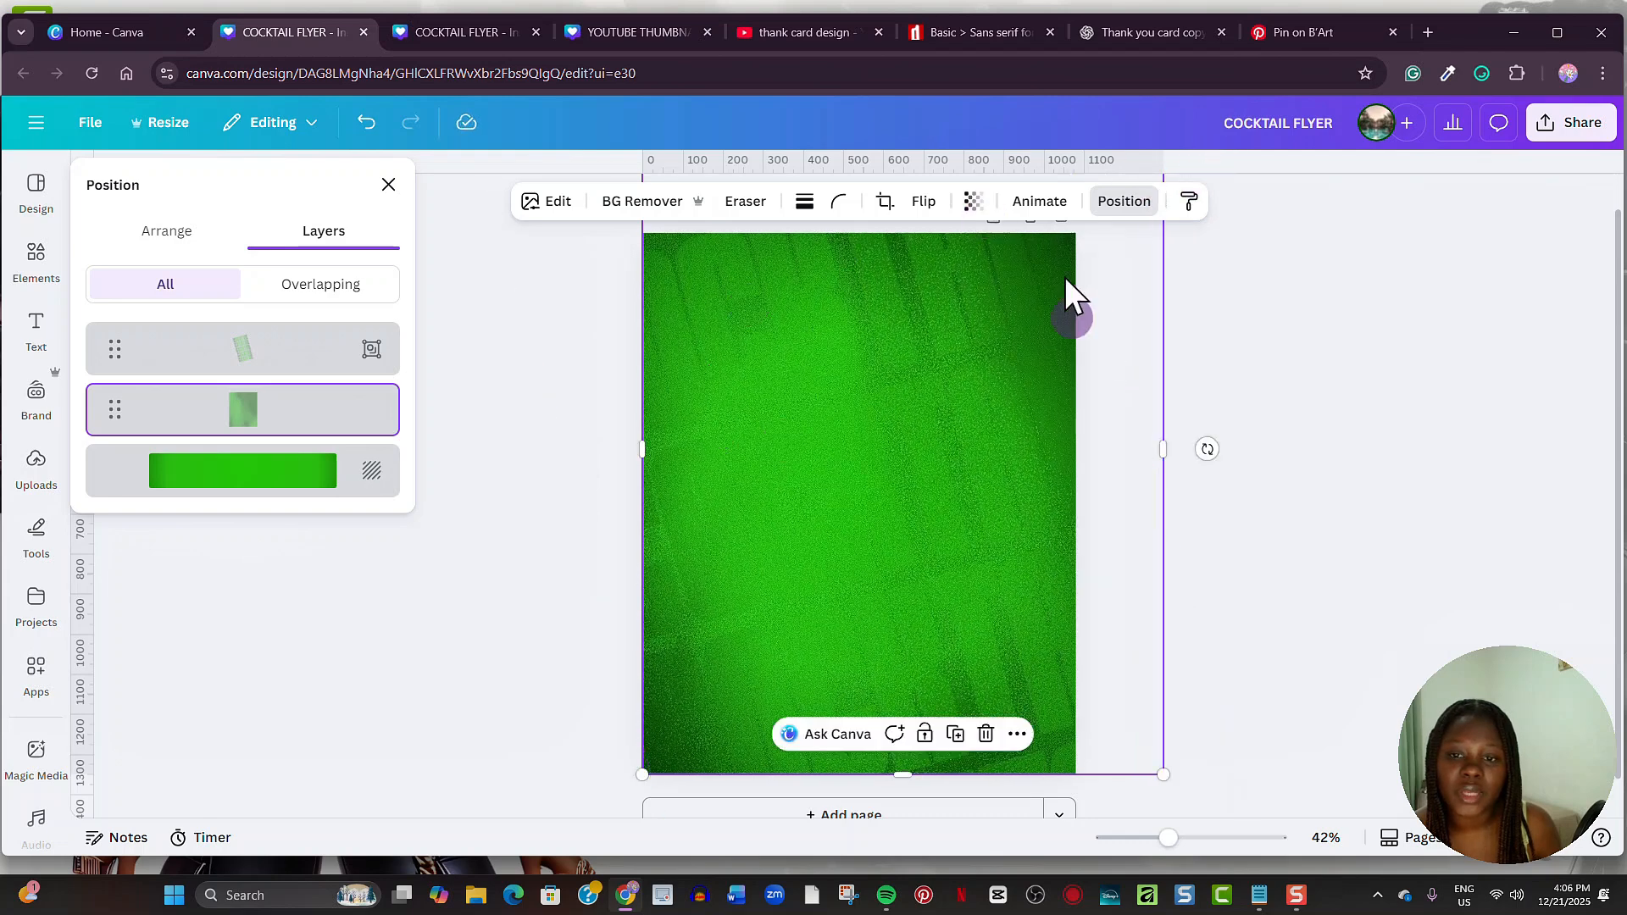
Step: Fully lock the enlarged grainy photo from its layer options and deselect everything
click(381, 395)
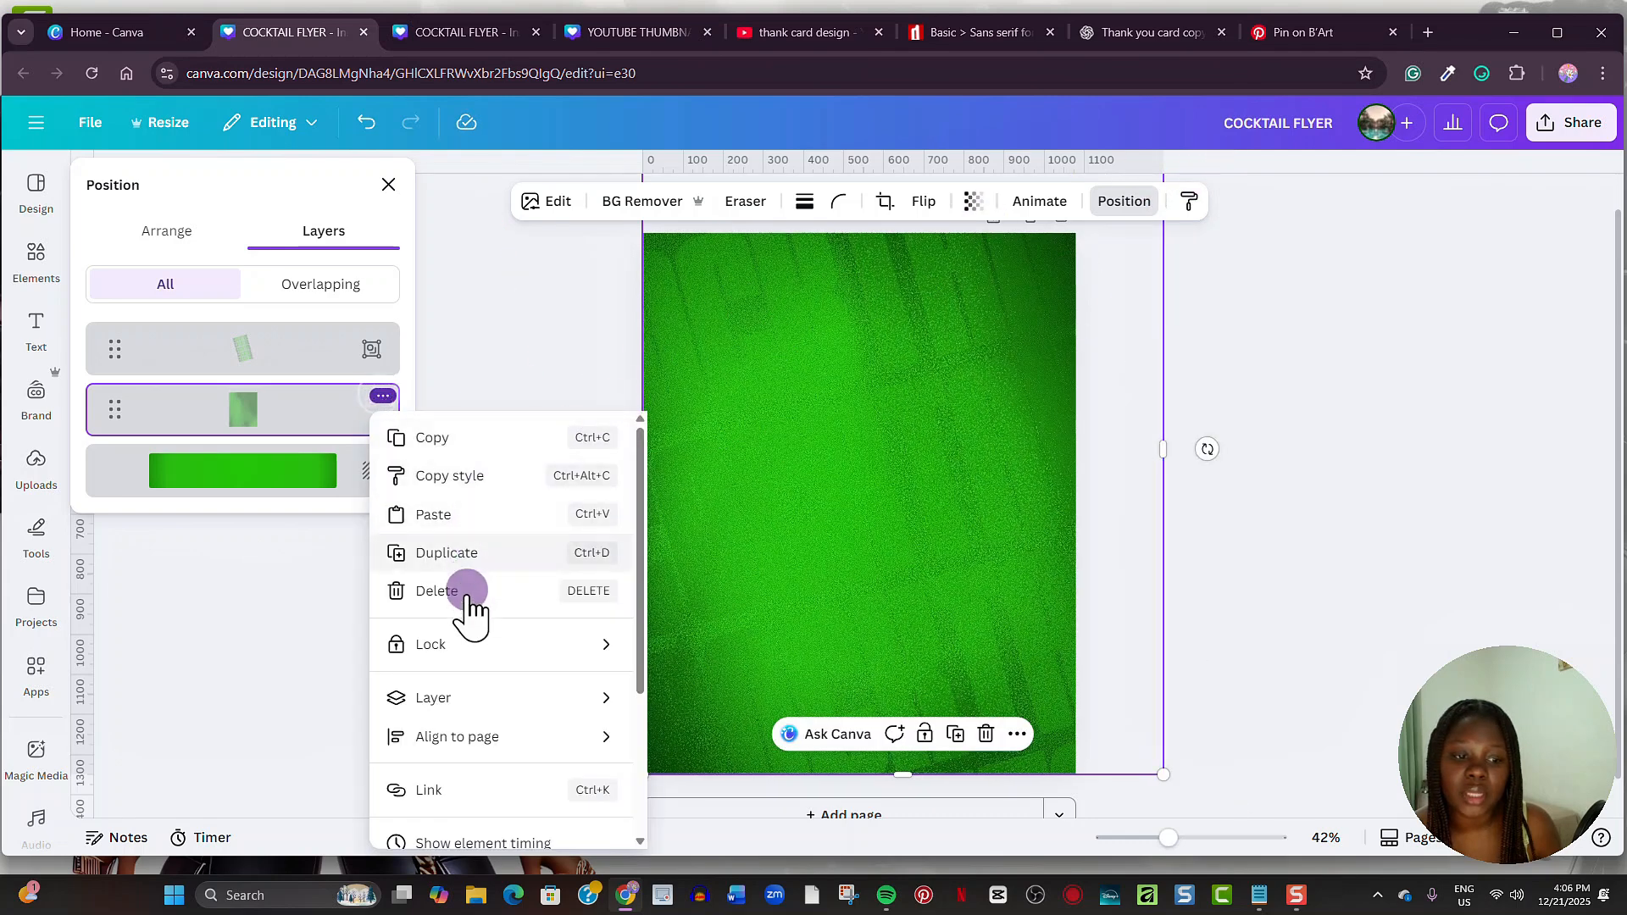
mouse_move(465, 657)
click(692, 652)
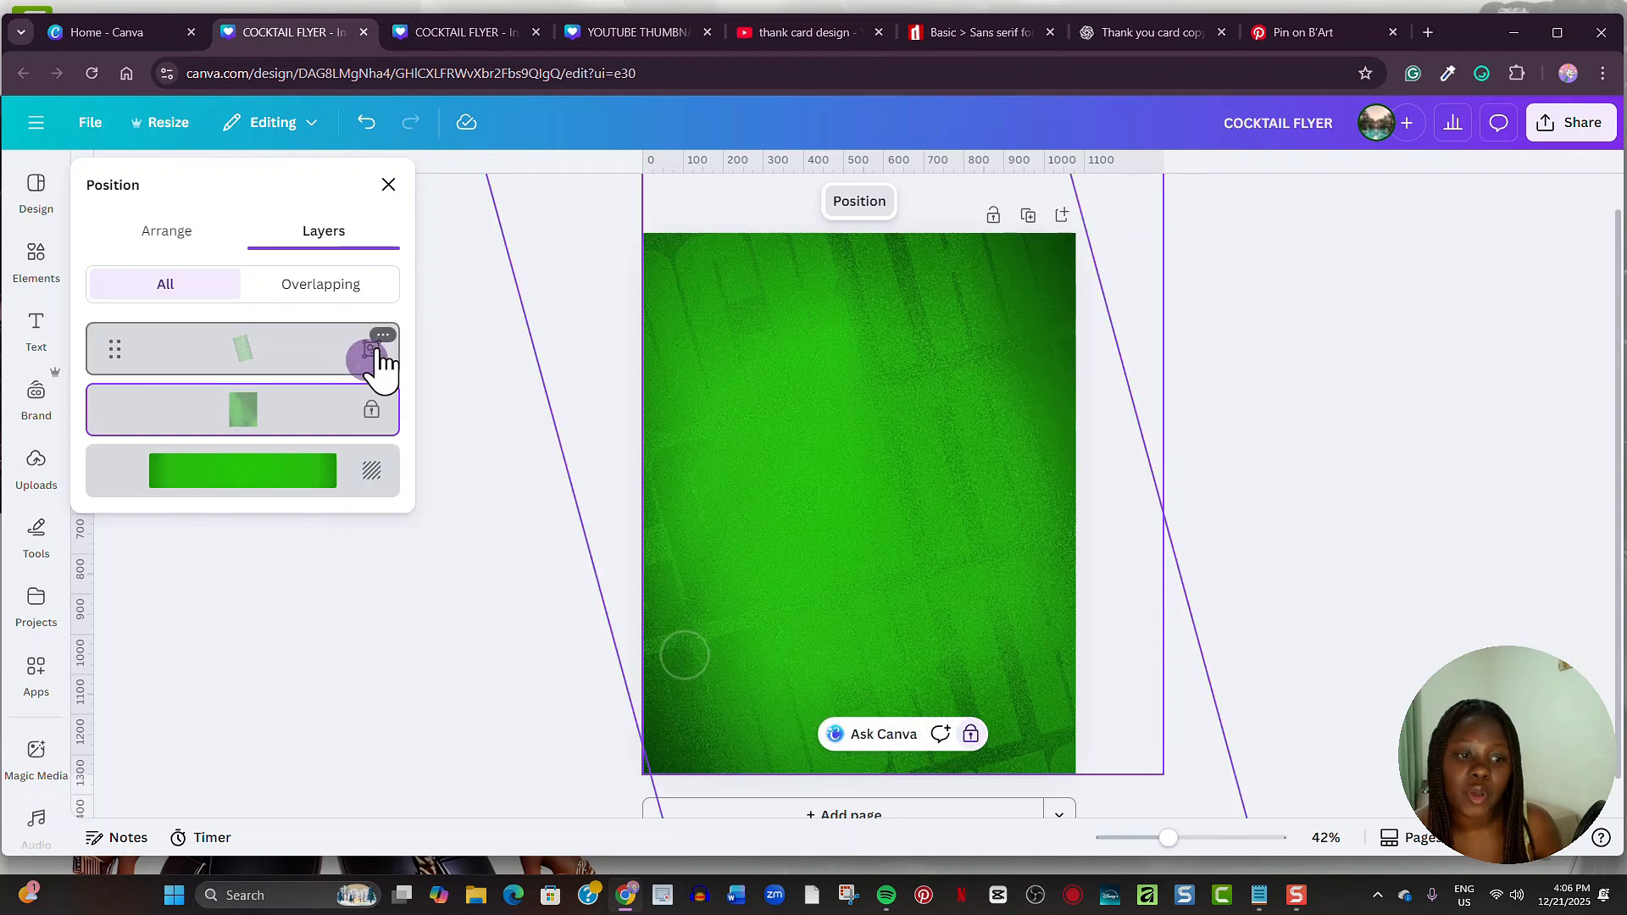
click(374, 356)
click(383, 408)
click(1224, 364)
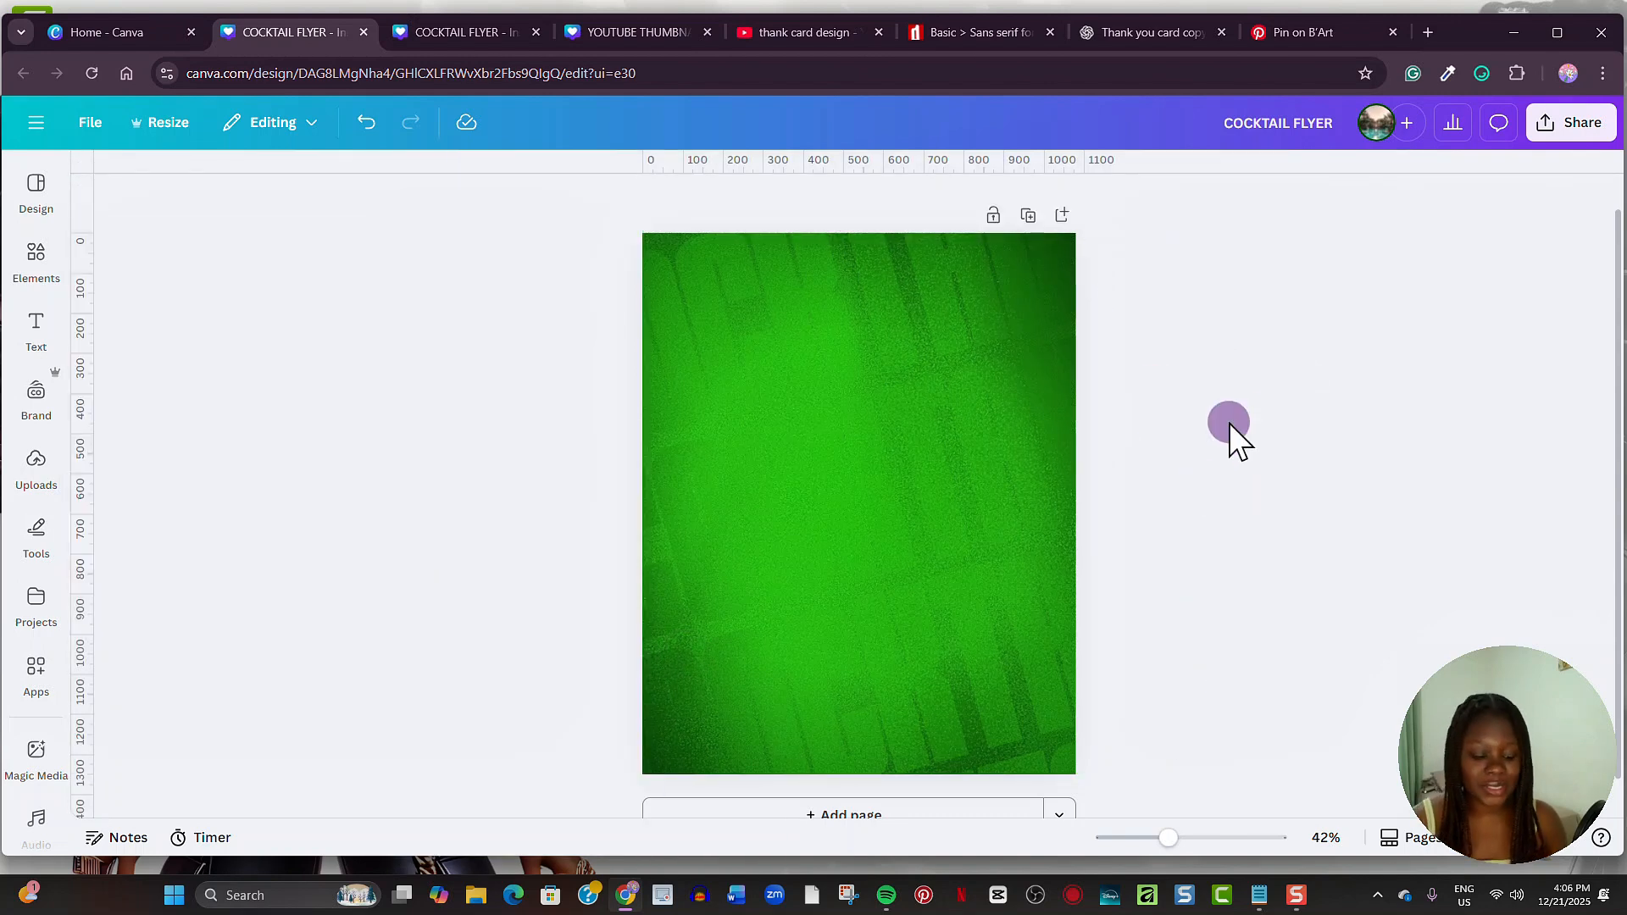
Step: Add a new "COCKTAIL" text box, enlarge it to size 154, and centre it near the page's top
key(t)
key(BackSpace)
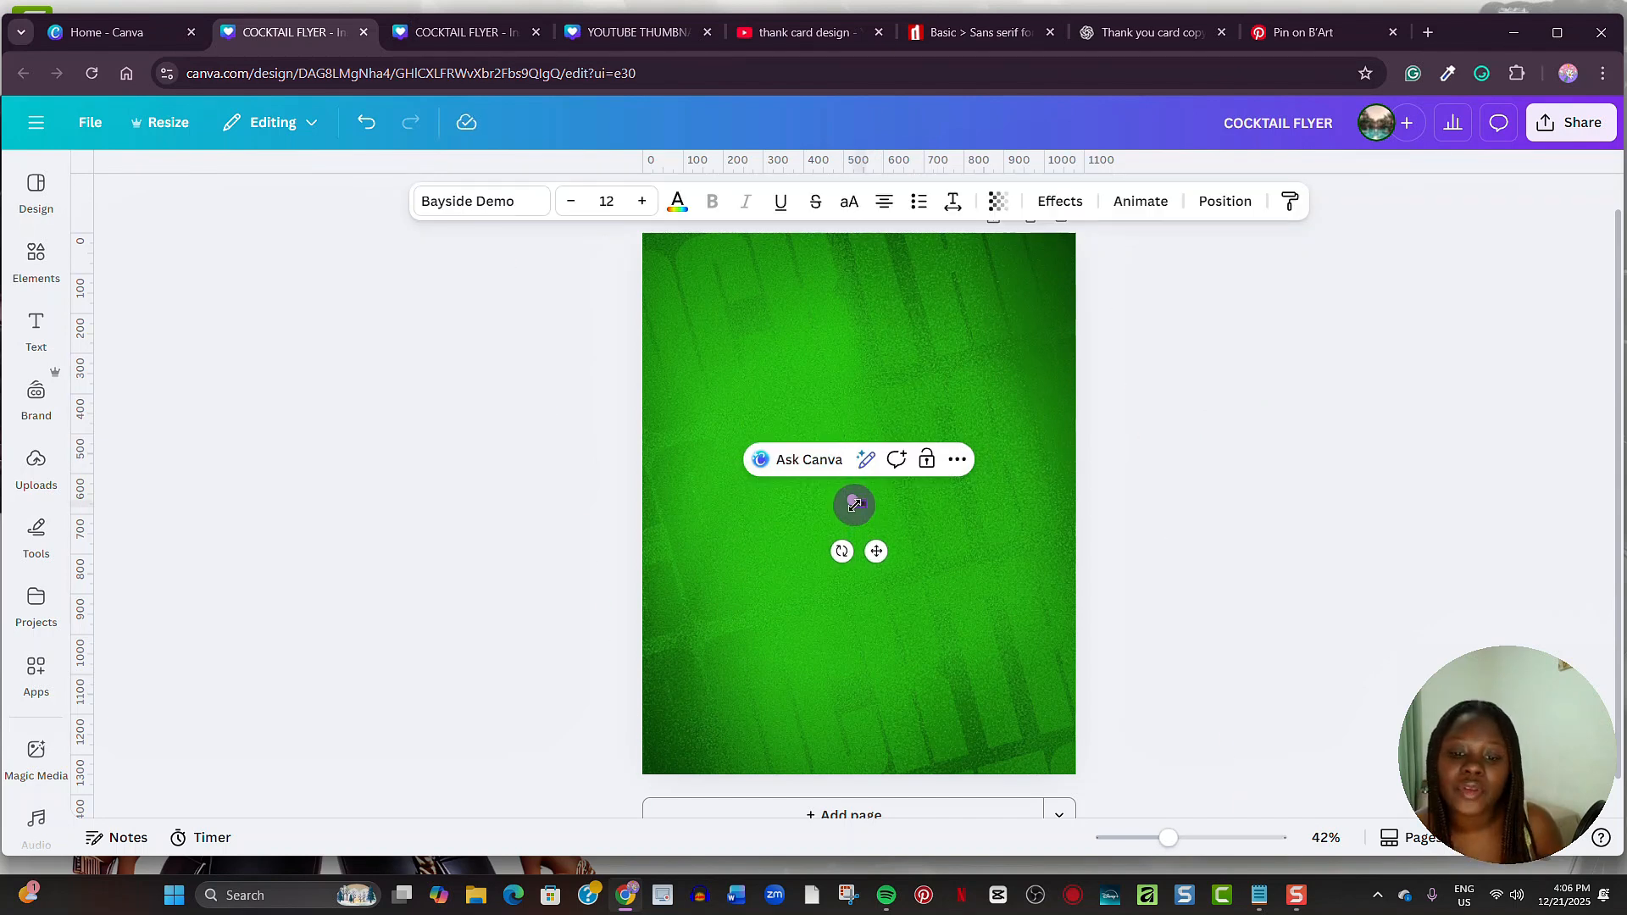
drag(852, 504, 683, 409)
click(1169, 521)
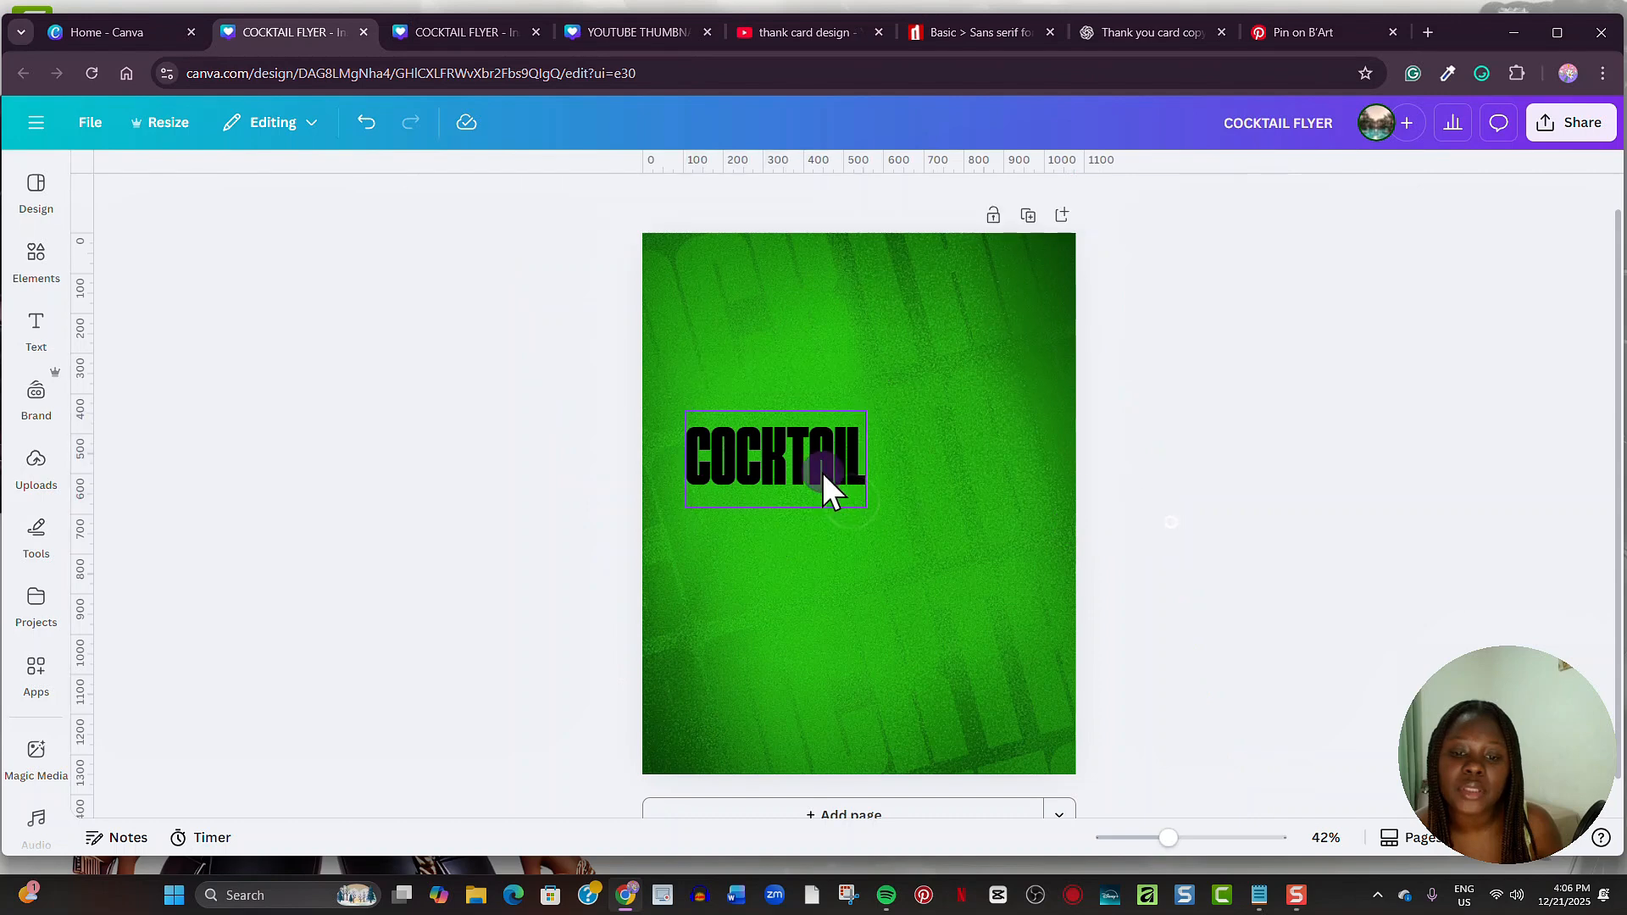
drag(822, 473, 903, 350)
Step: Search the fonts for "GLACIA" and apply Glacial Indifference Regular to the new COCKTAIL heading
click(489, 207)
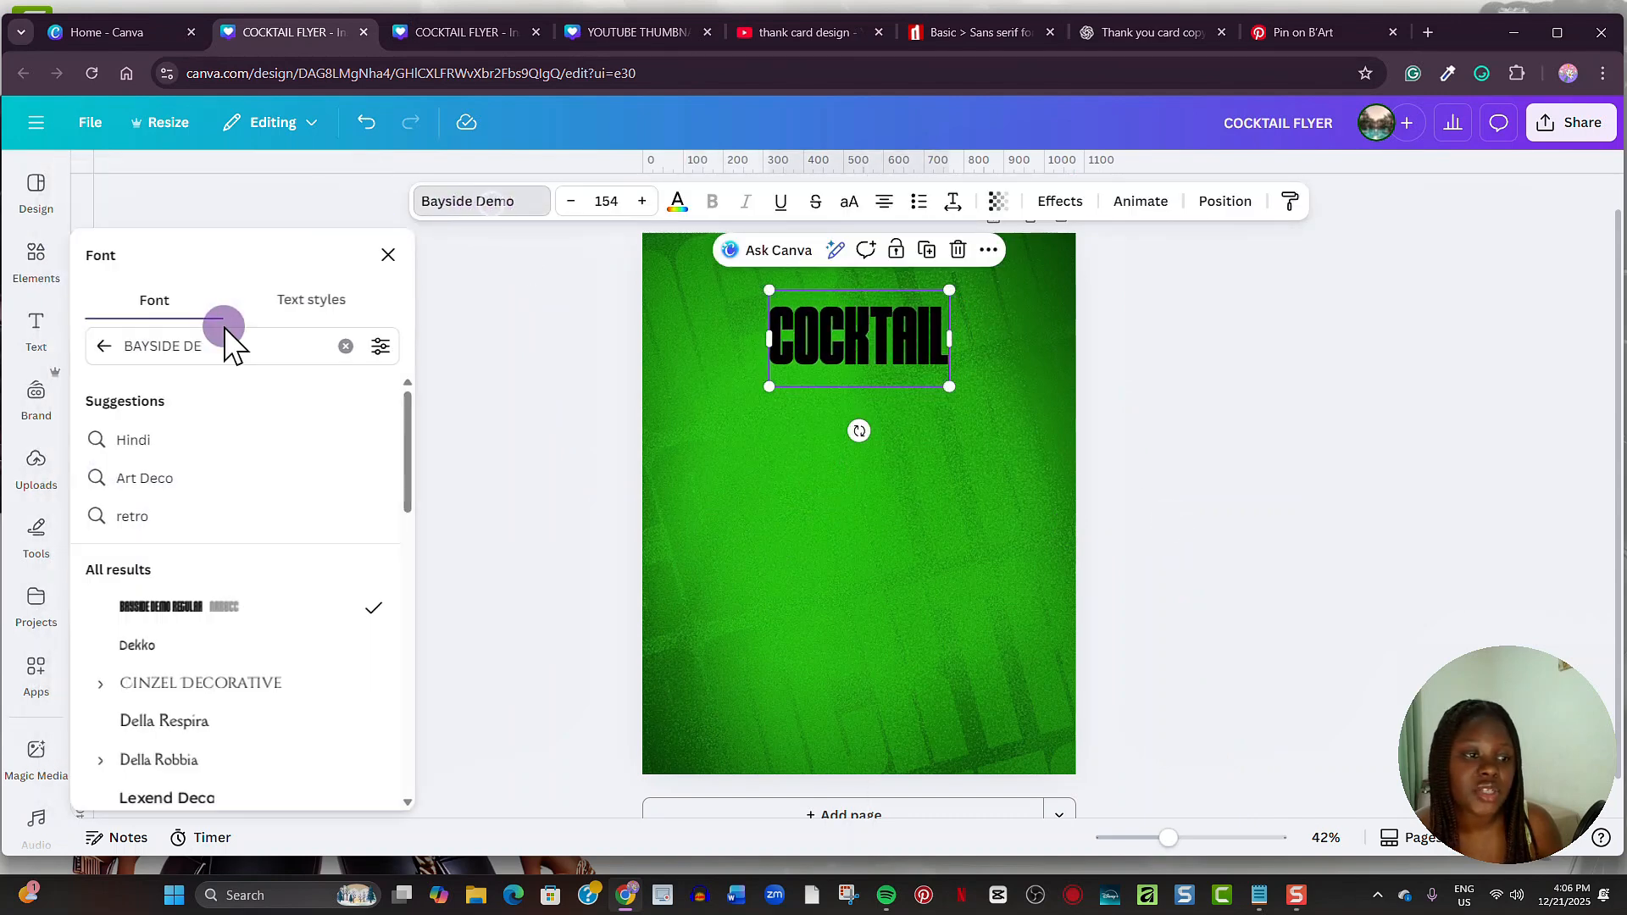
click(225, 339)
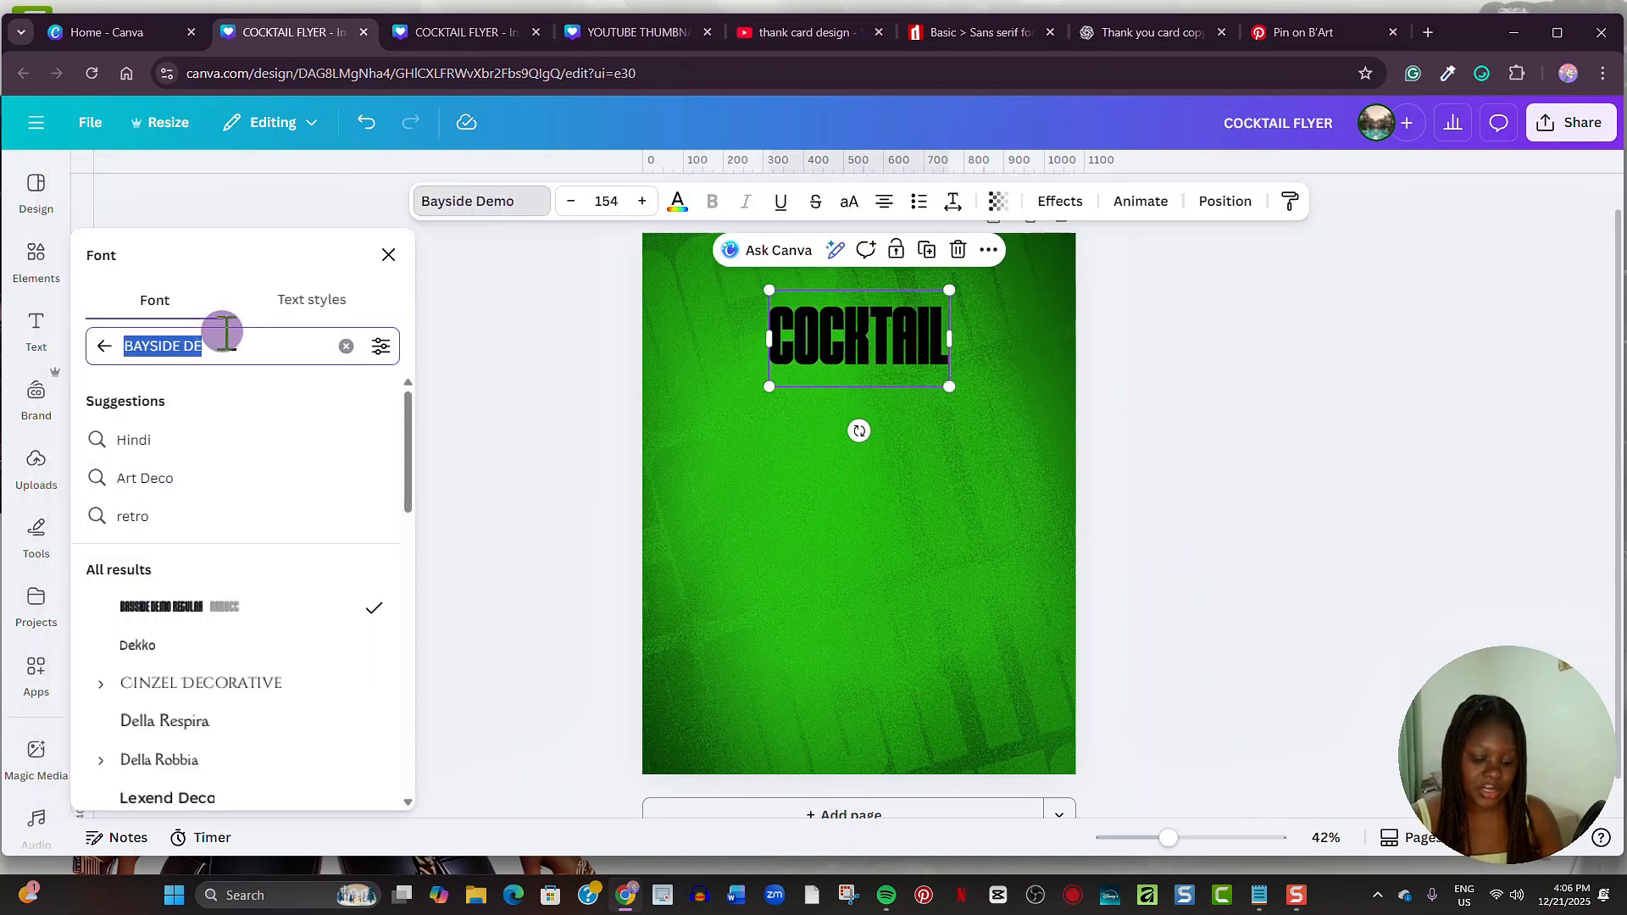
text(GLACIA)
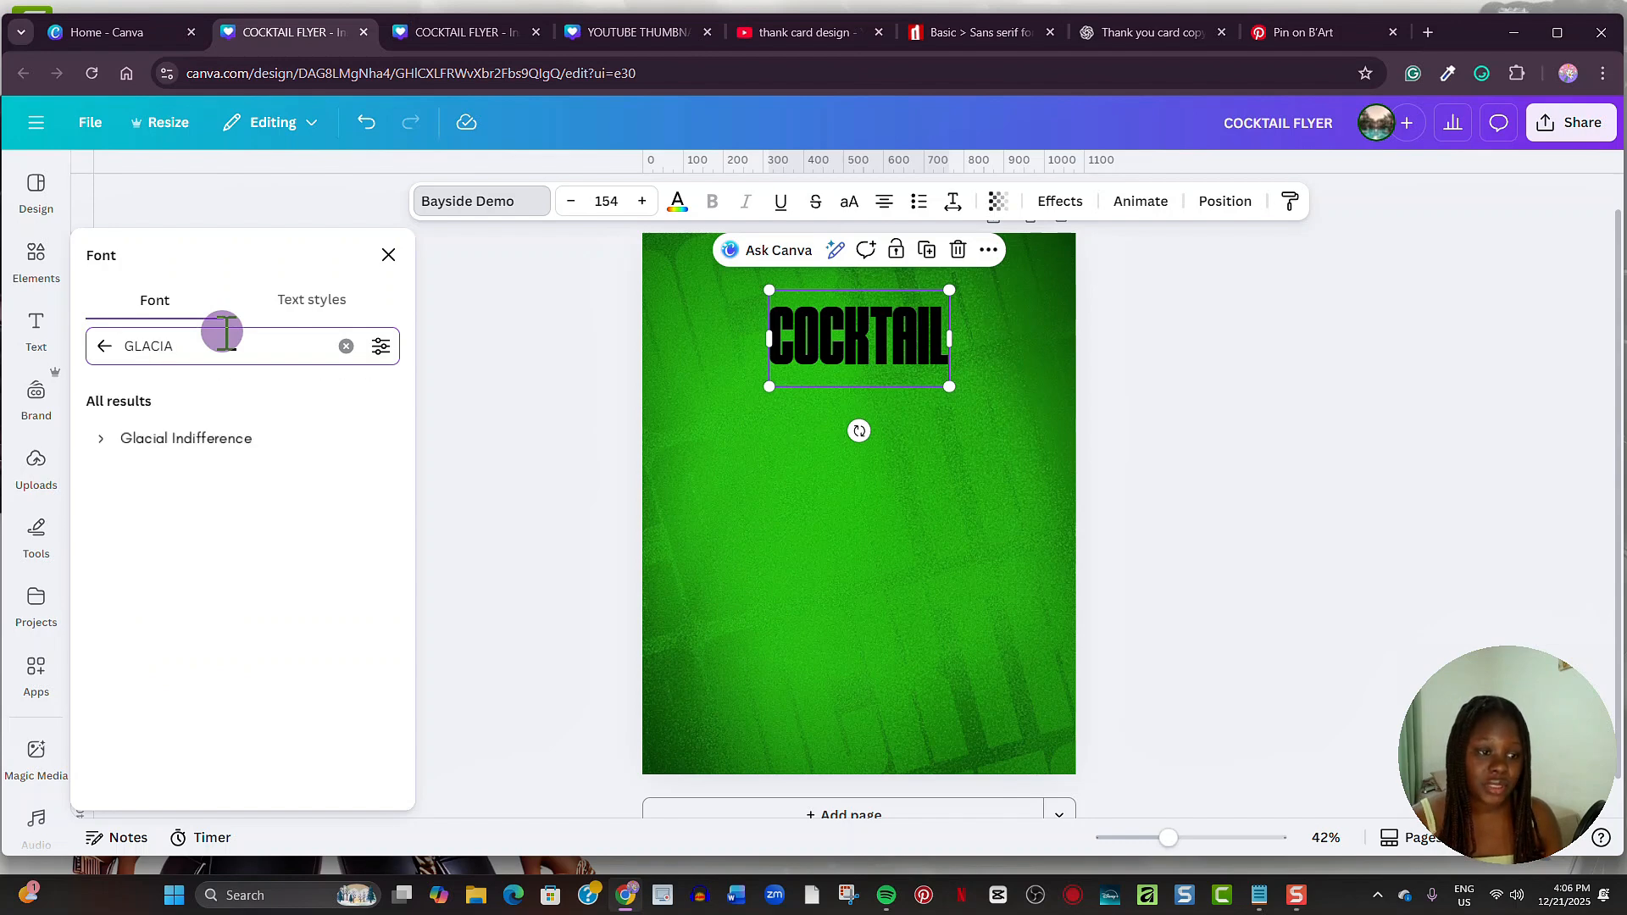
click(98, 440)
click(163, 479)
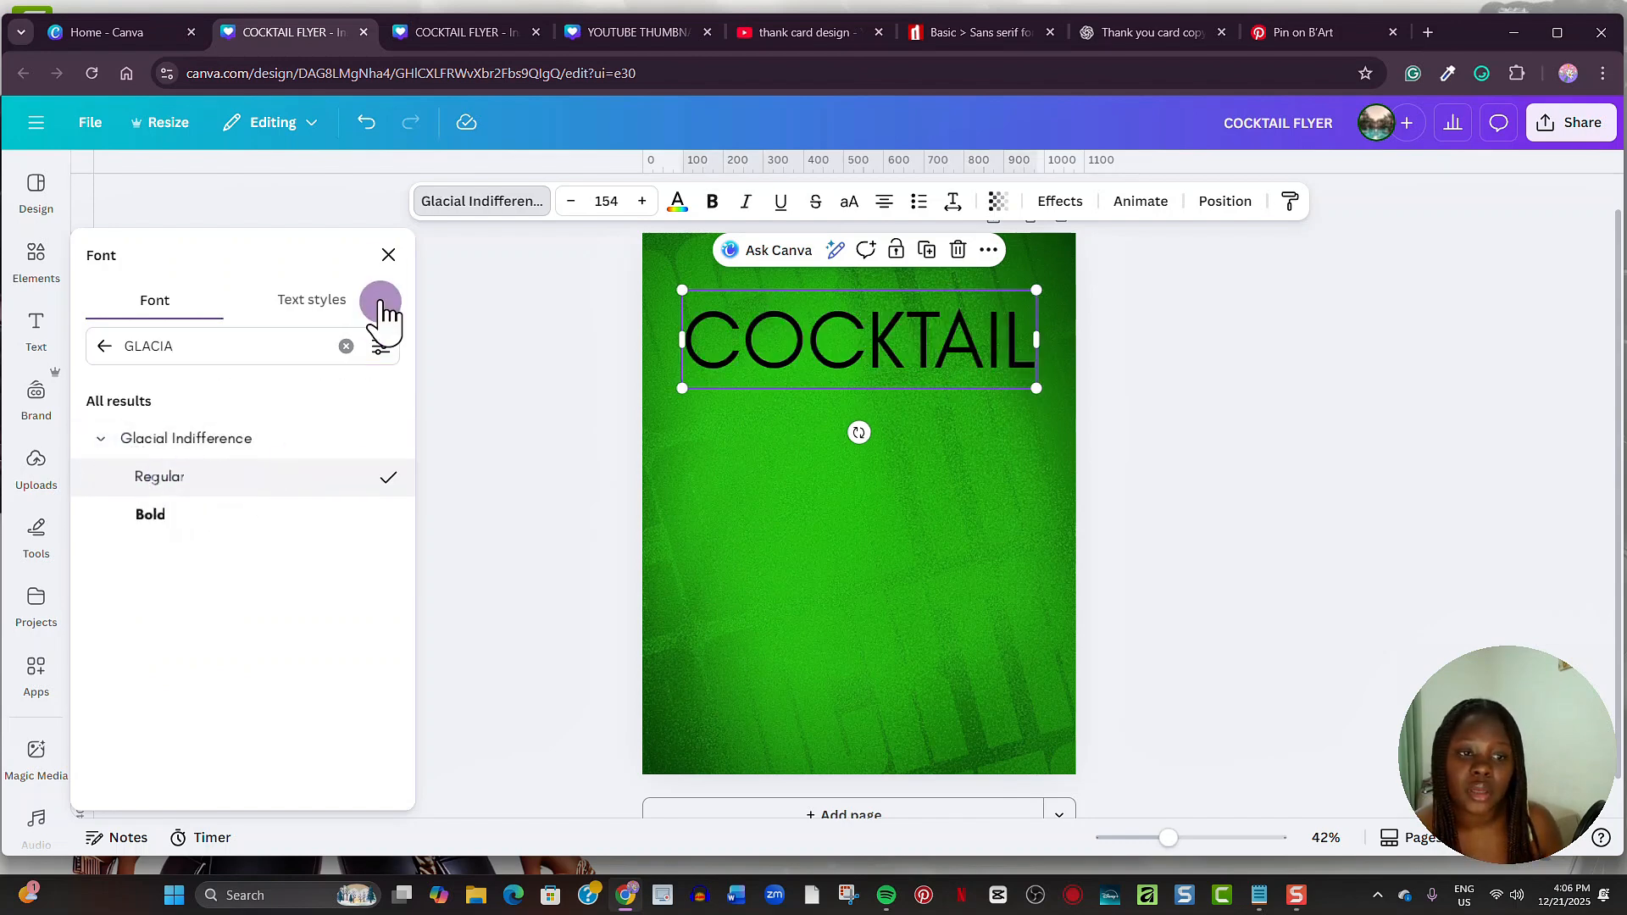
click(387, 256)
Step: Colour the COCKTAIL heading white and widen its letter spacing to about 235
click(677, 202)
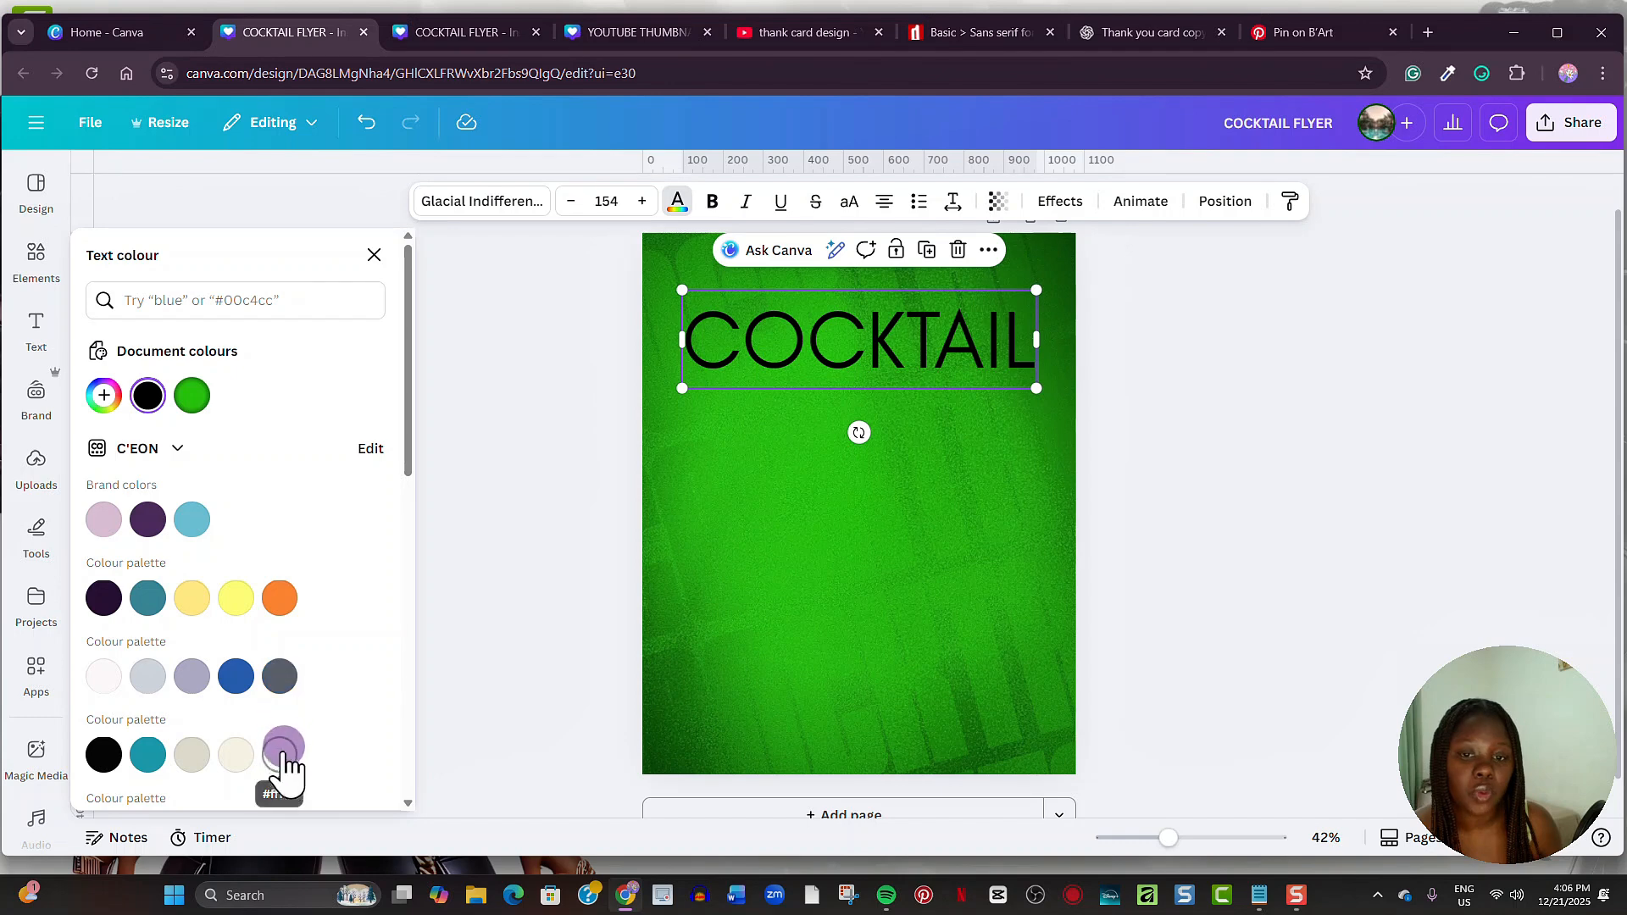
click(283, 754)
click(373, 255)
click(952, 201)
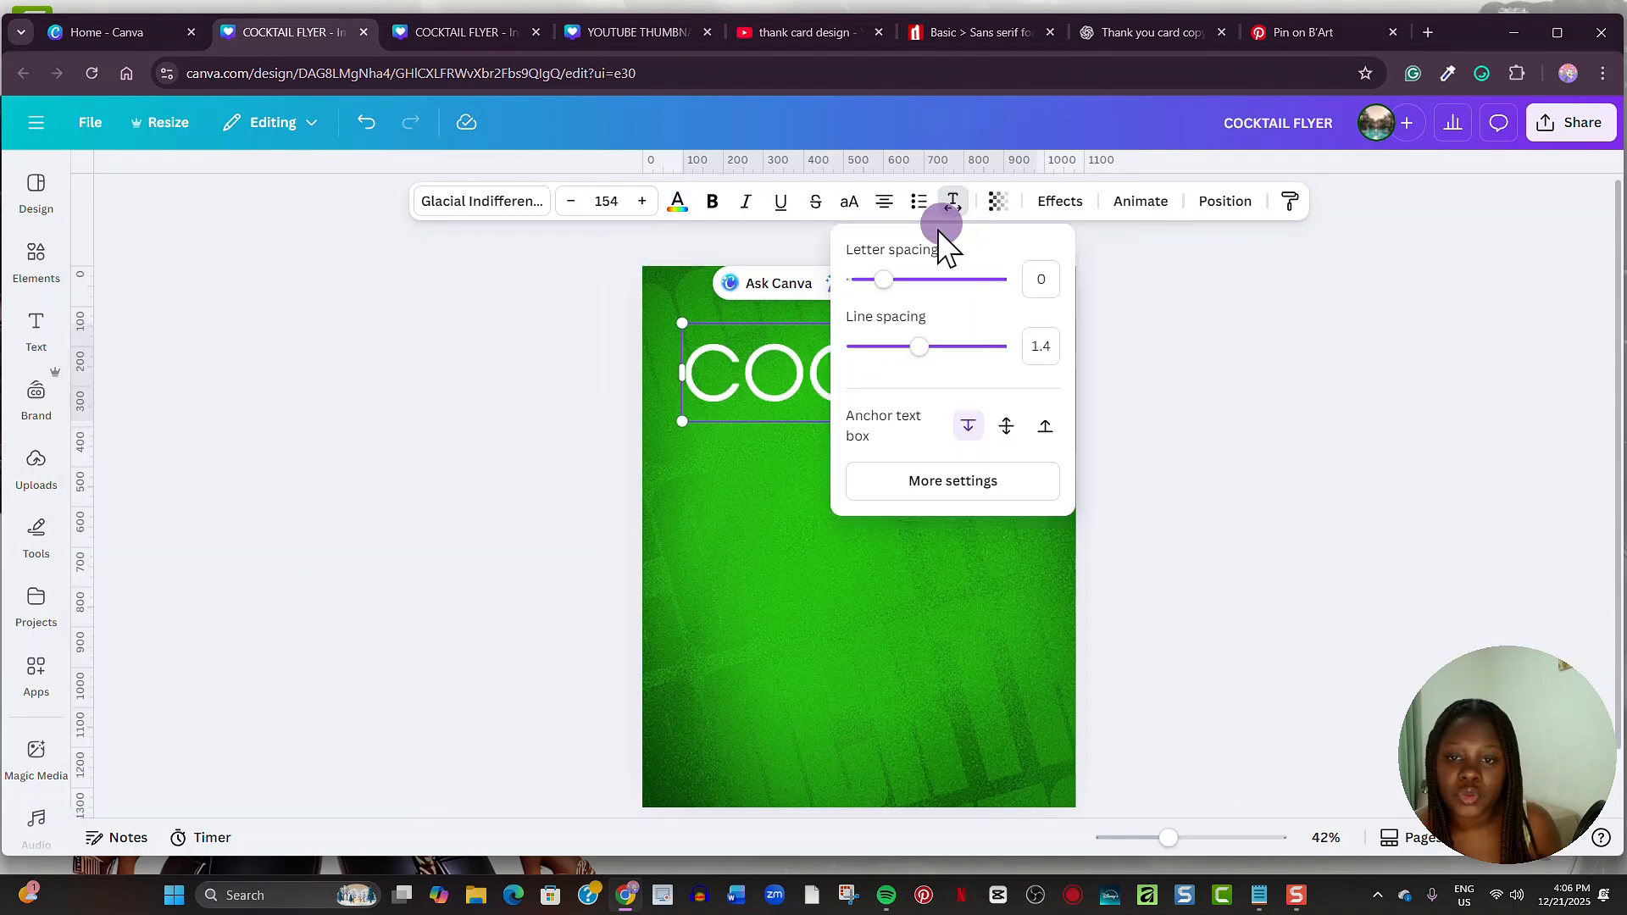
drag(882, 276, 915, 290)
click(1188, 439)
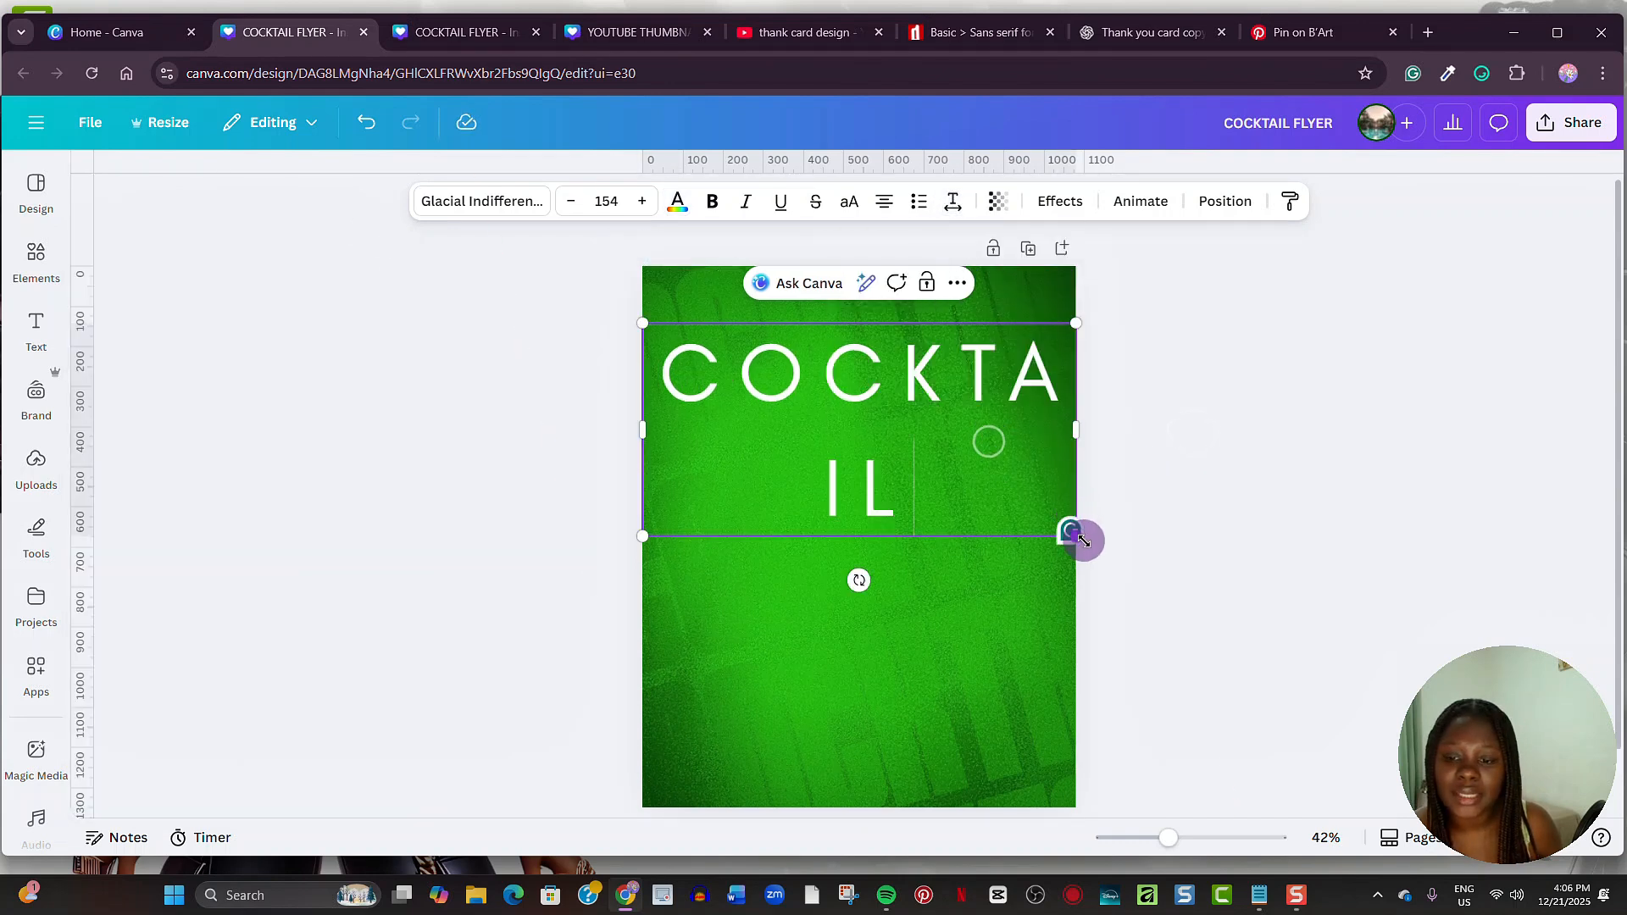
Step: Shrink the COCKTAIL heading to size 44.9 on a single line and centre it near the page's top edge
drag(1071, 534, 845, 353)
drag(763, 318, 778, 321)
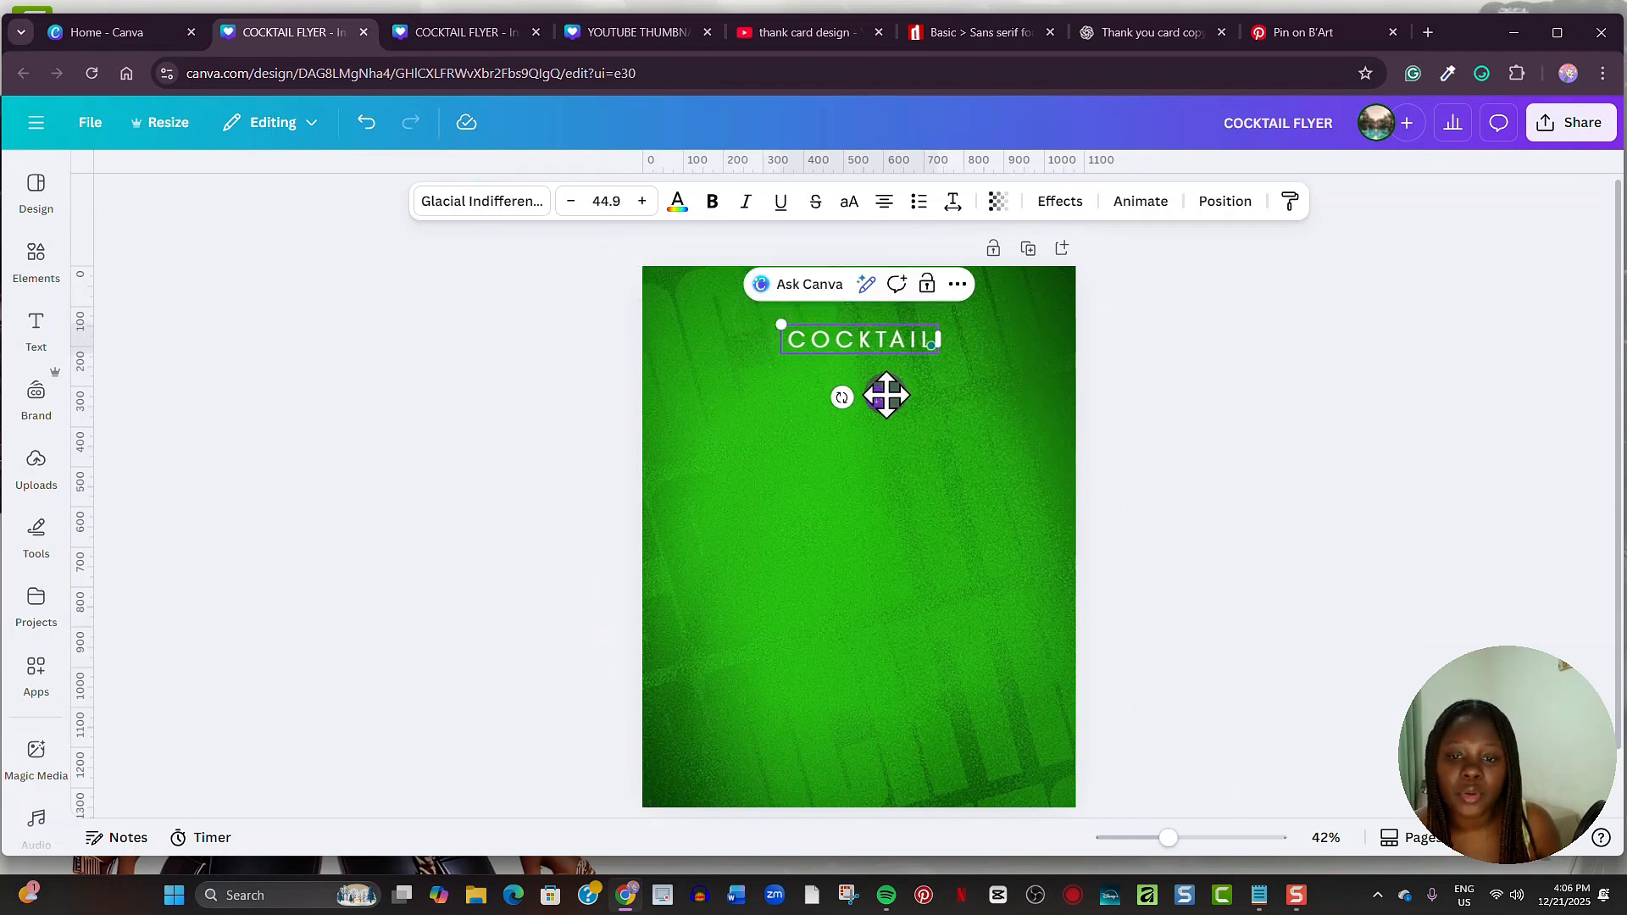
drag(885, 395, 872, 390)
click(928, 346)
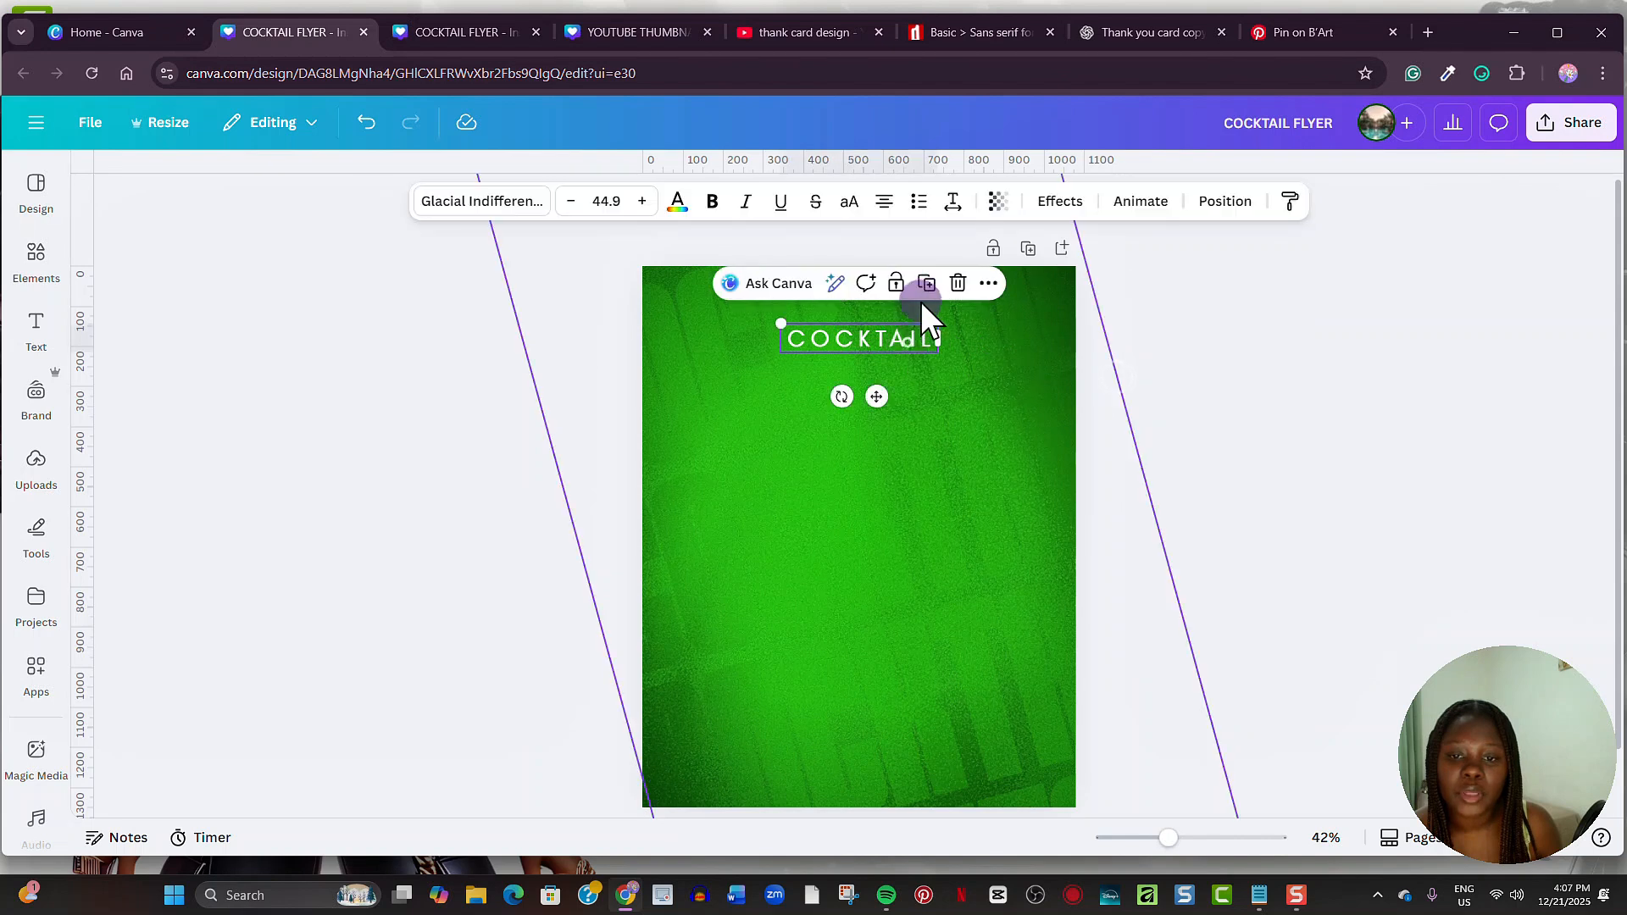
Step: Duplicate the COCKTAIL heading just below itself, change the copy's text to "SATURDAYS", and widen its box slightly
click(931, 291)
drag(915, 373, 919, 378)
double_click(919, 378)
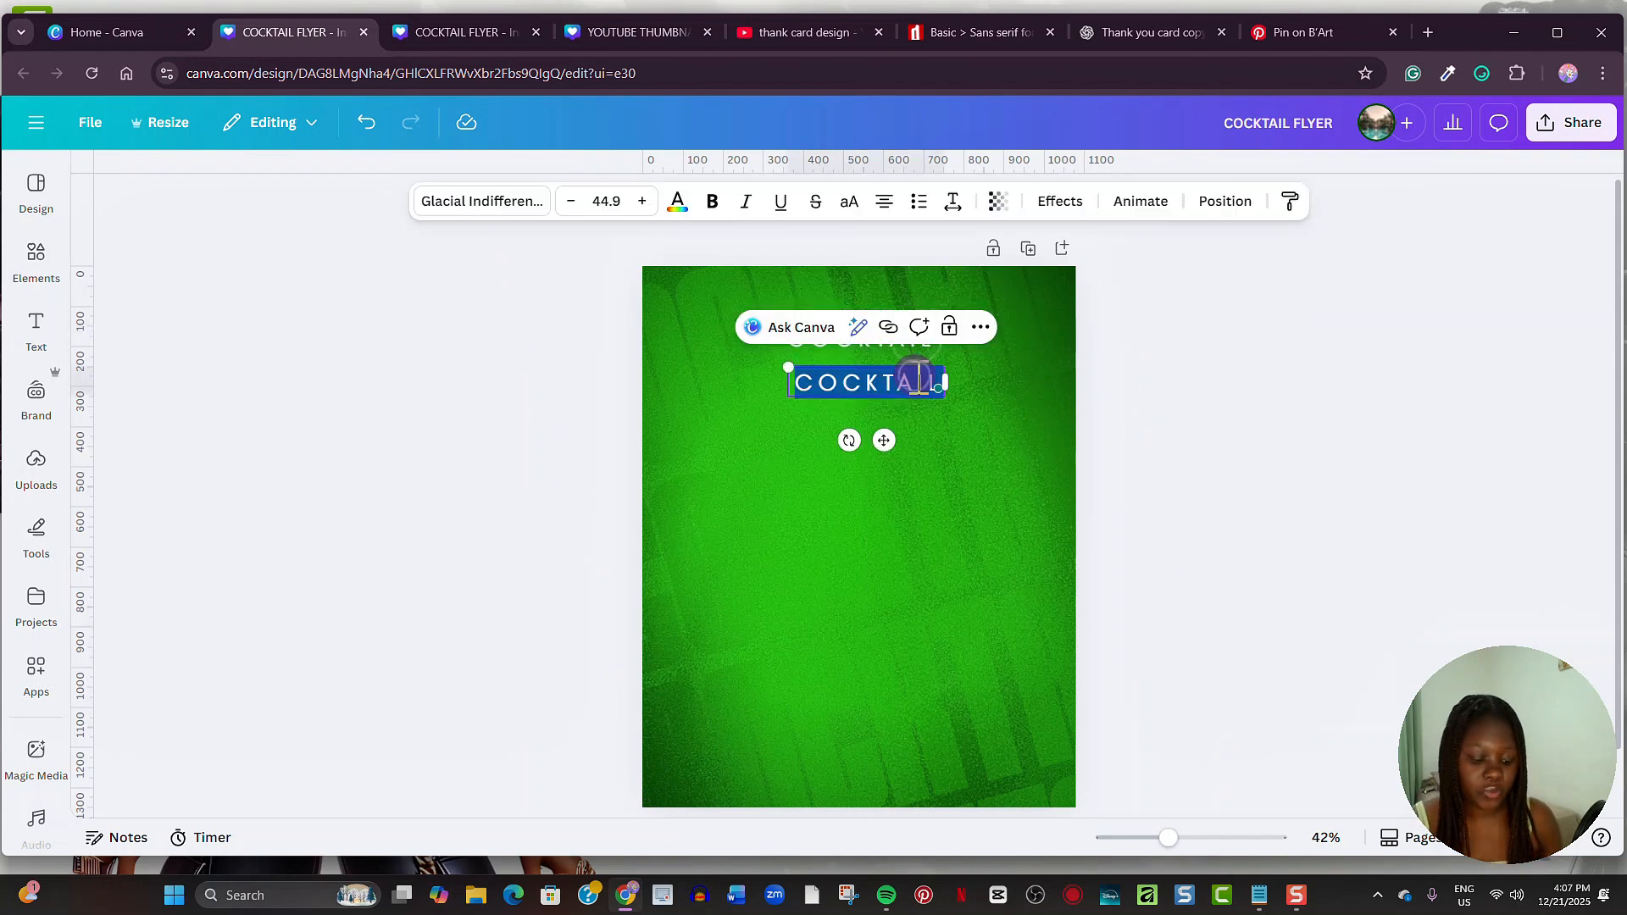
text(SA)
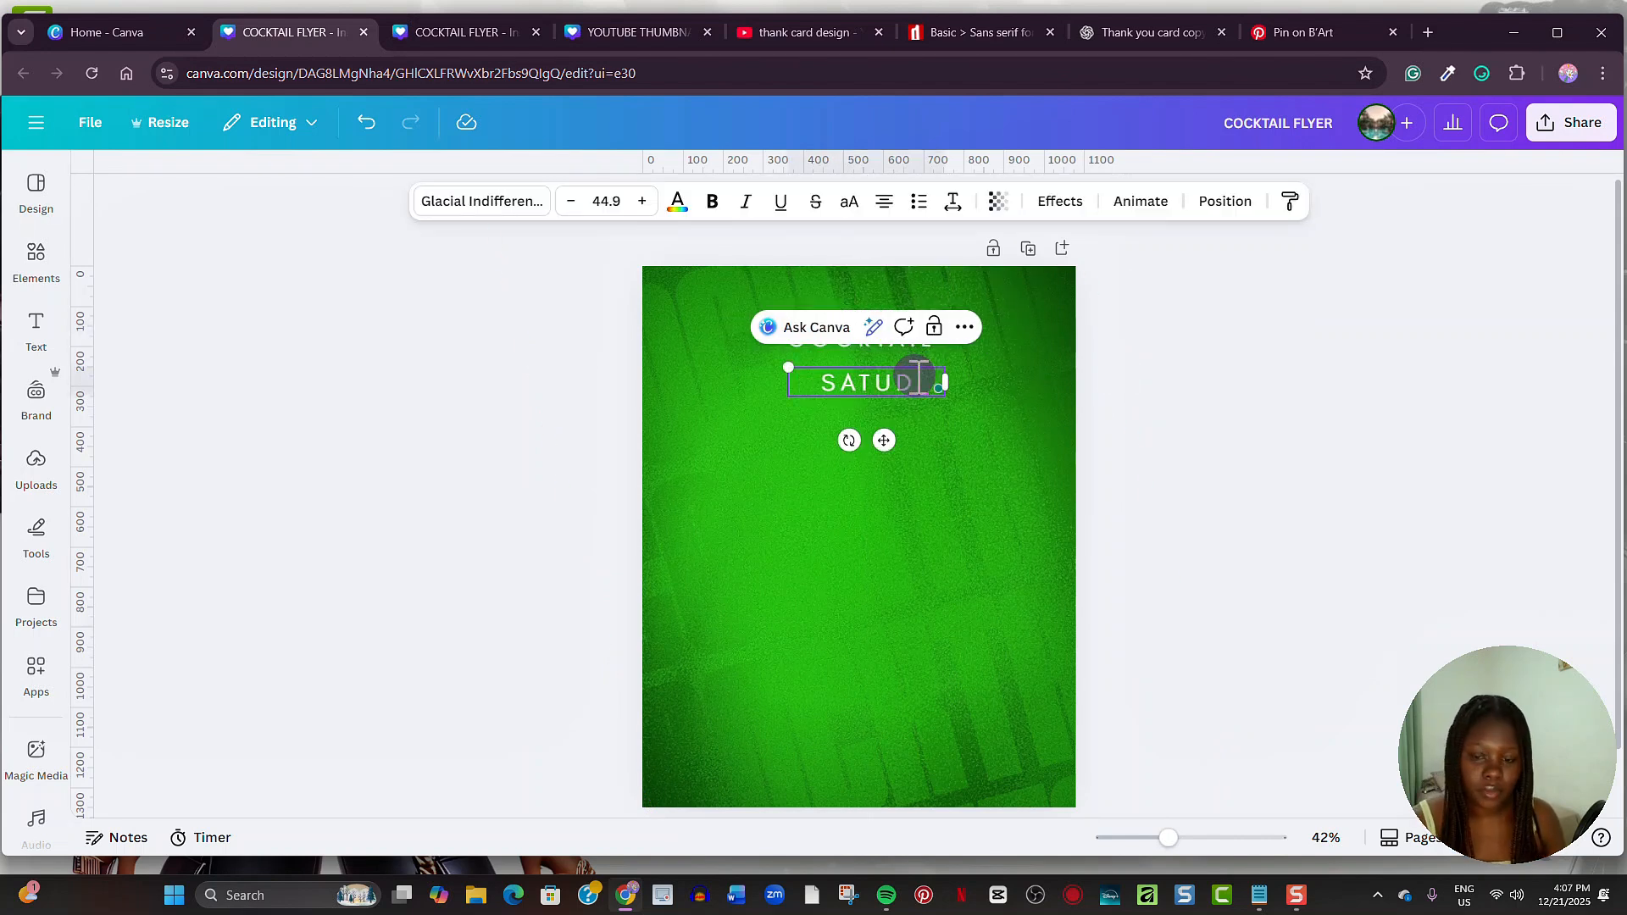
text(TURDAYS)
drag(949, 390, 966, 390)
Step: Search the fonts for "SENSA" and apply Sensa Serif to the SATURDAYS text
click(491, 201)
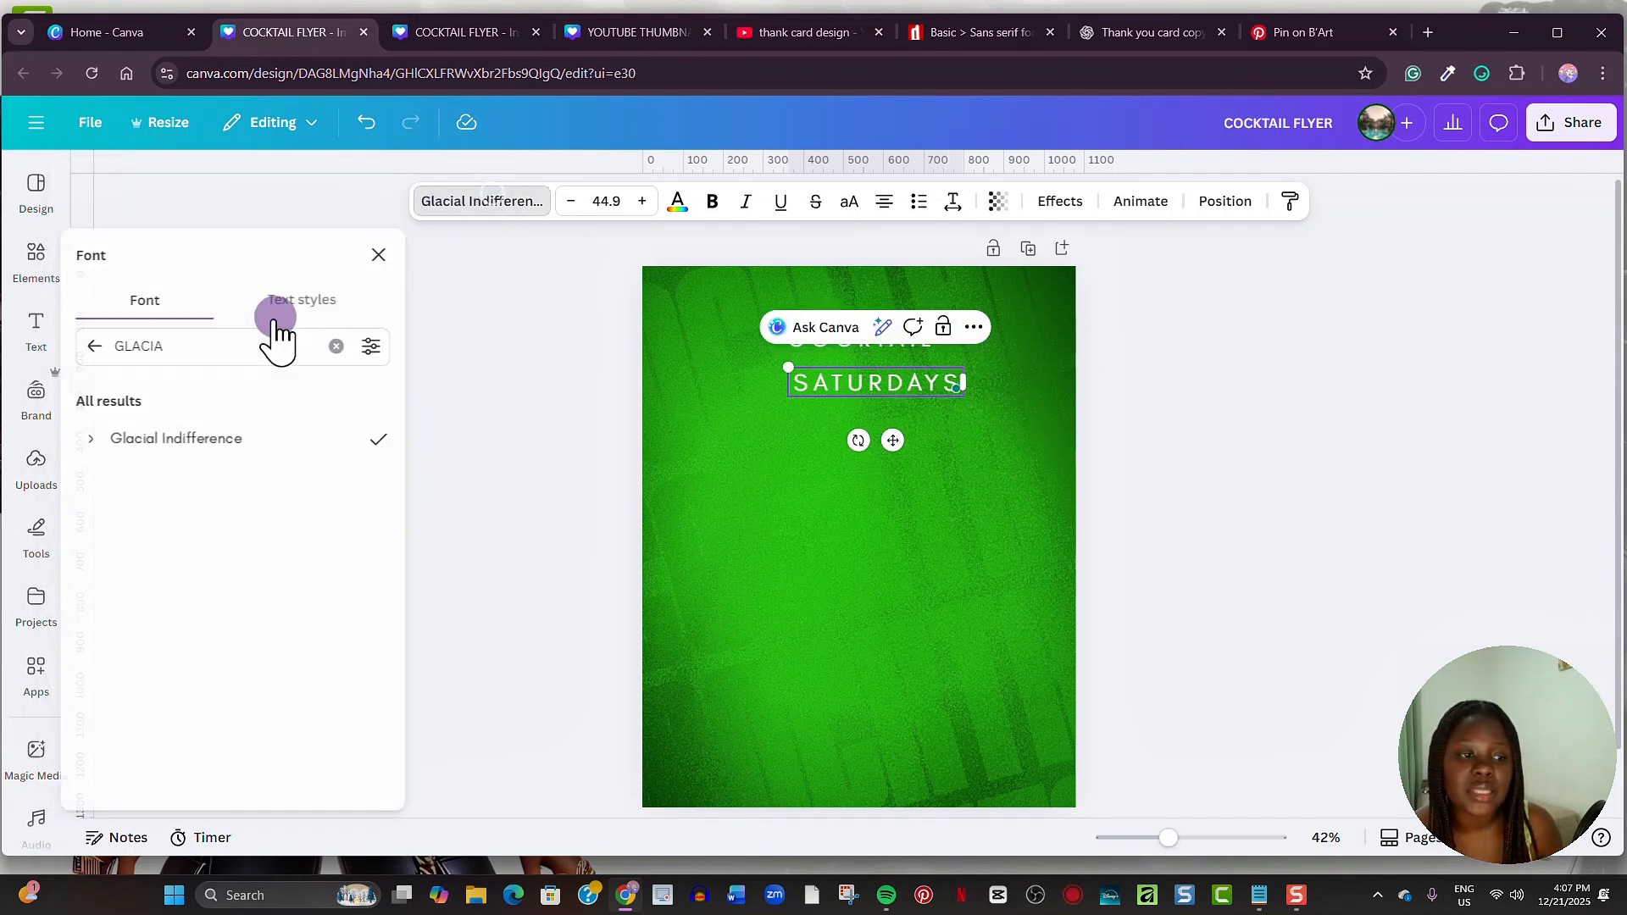
click(244, 353)
key(ctrl+a)
text(SENSA)
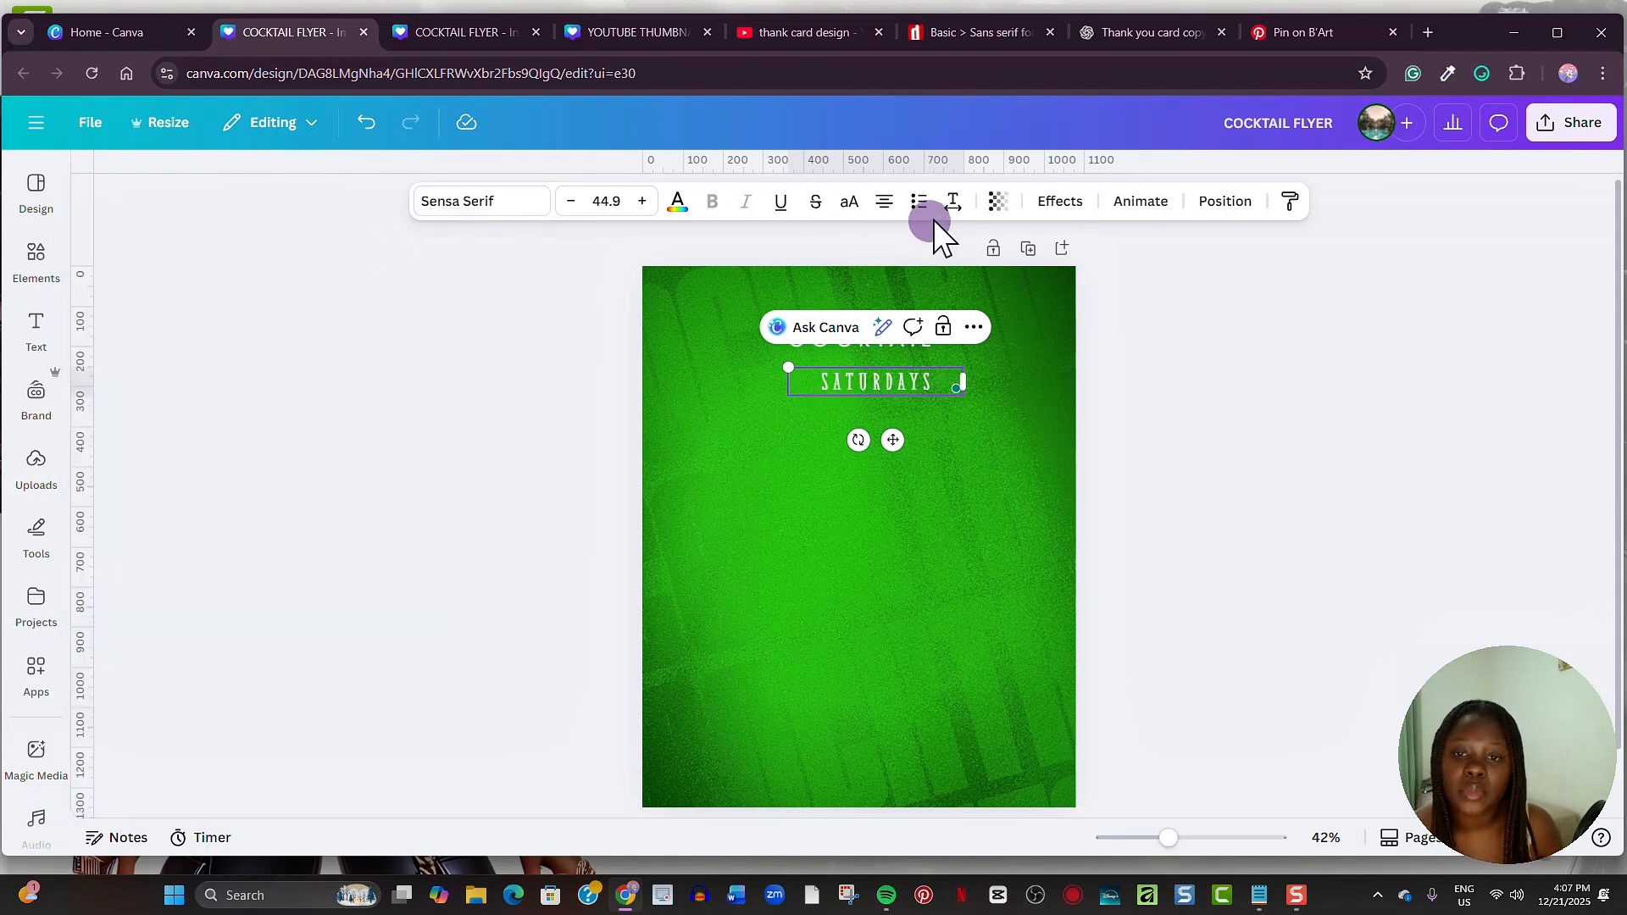
Step: Tighten the letter spacing of SATURDAYS, enlarge it to size 155, and place it directly beneath COCKTAIL
click(951, 203)
drag(906, 286, 915, 287)
click(947, 398)
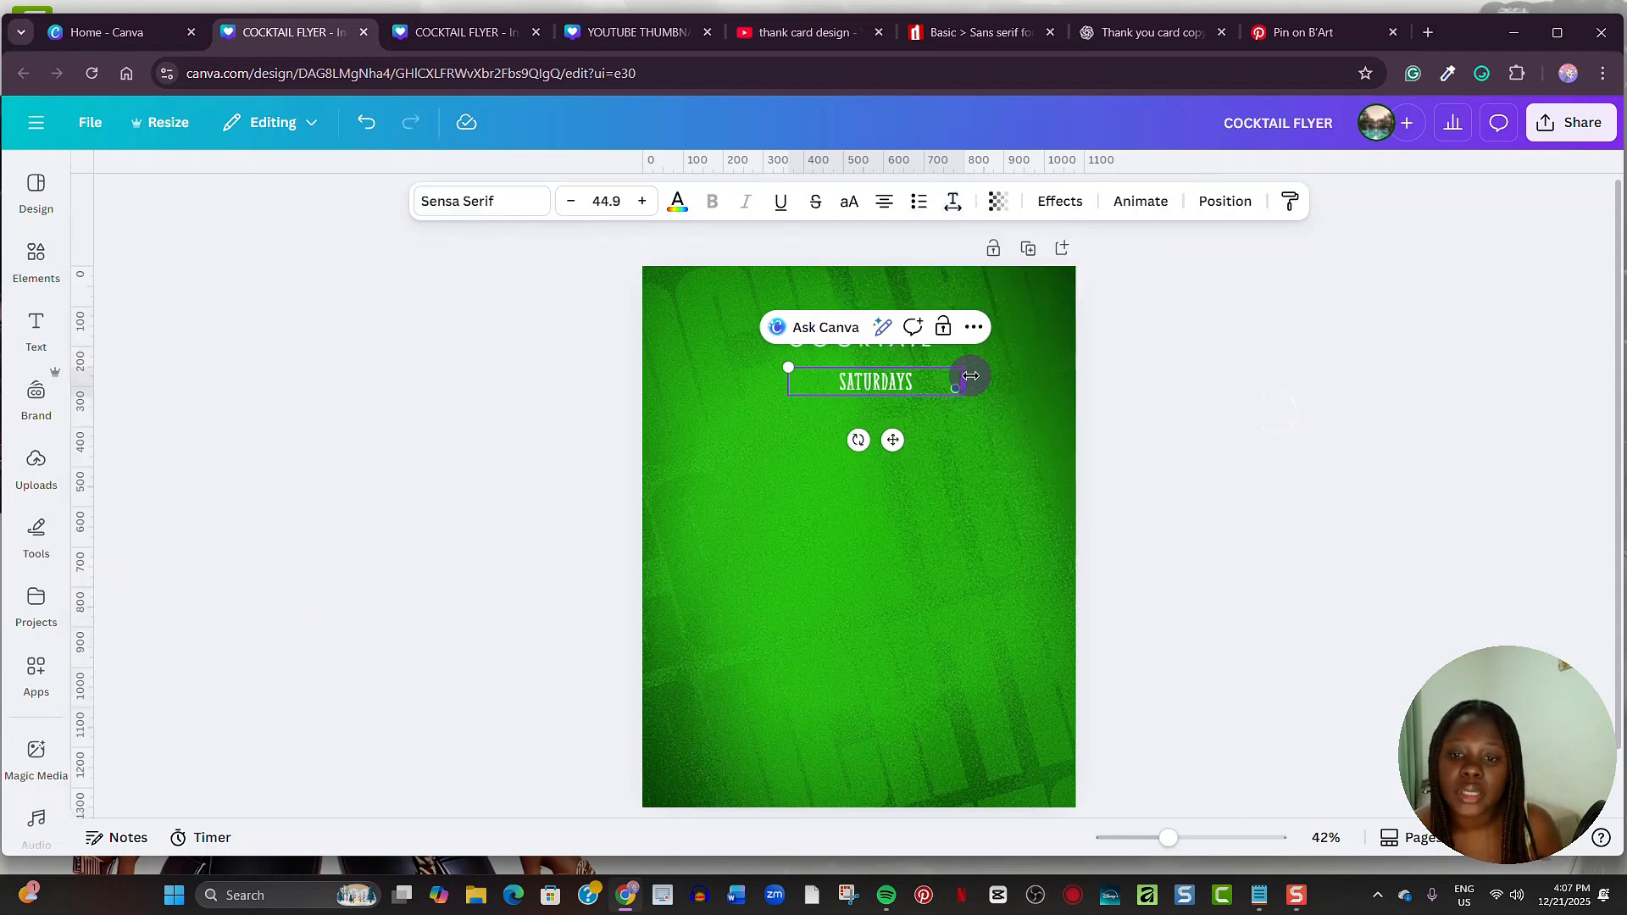
drag(970, 375, 585, 331)
drag(766, 407, 935, 407)
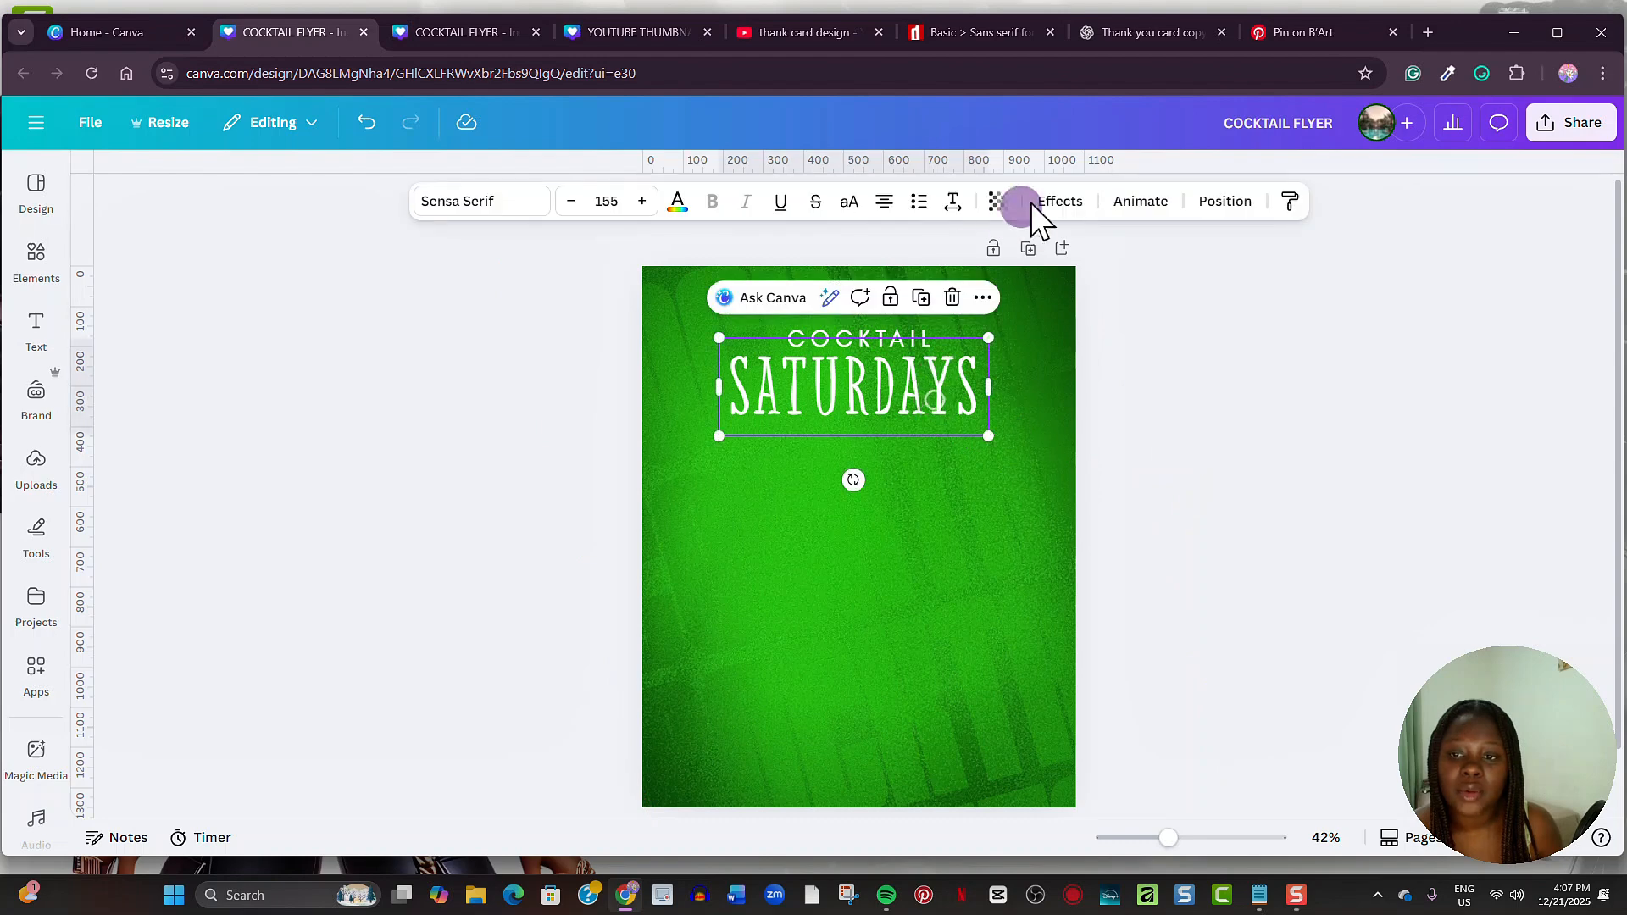
Step: Apply the Lift text effect to SATURDAYS and to the COCKTAIL heading above it, at intensity 48
click(1059, 202)
click(335, 373)
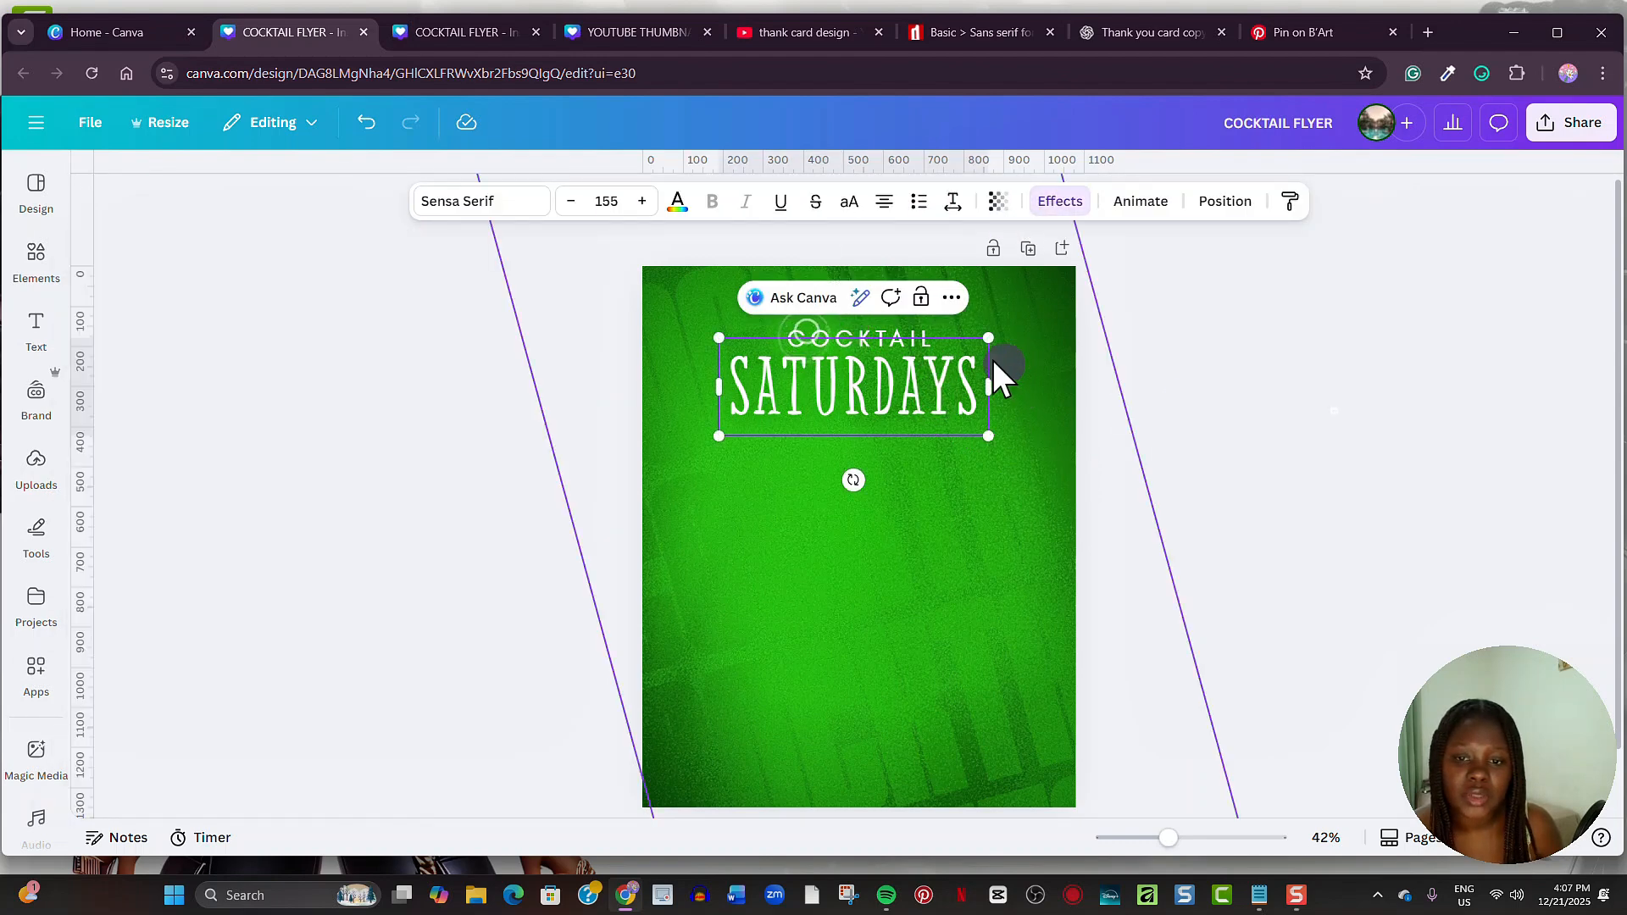
click(918, 332)
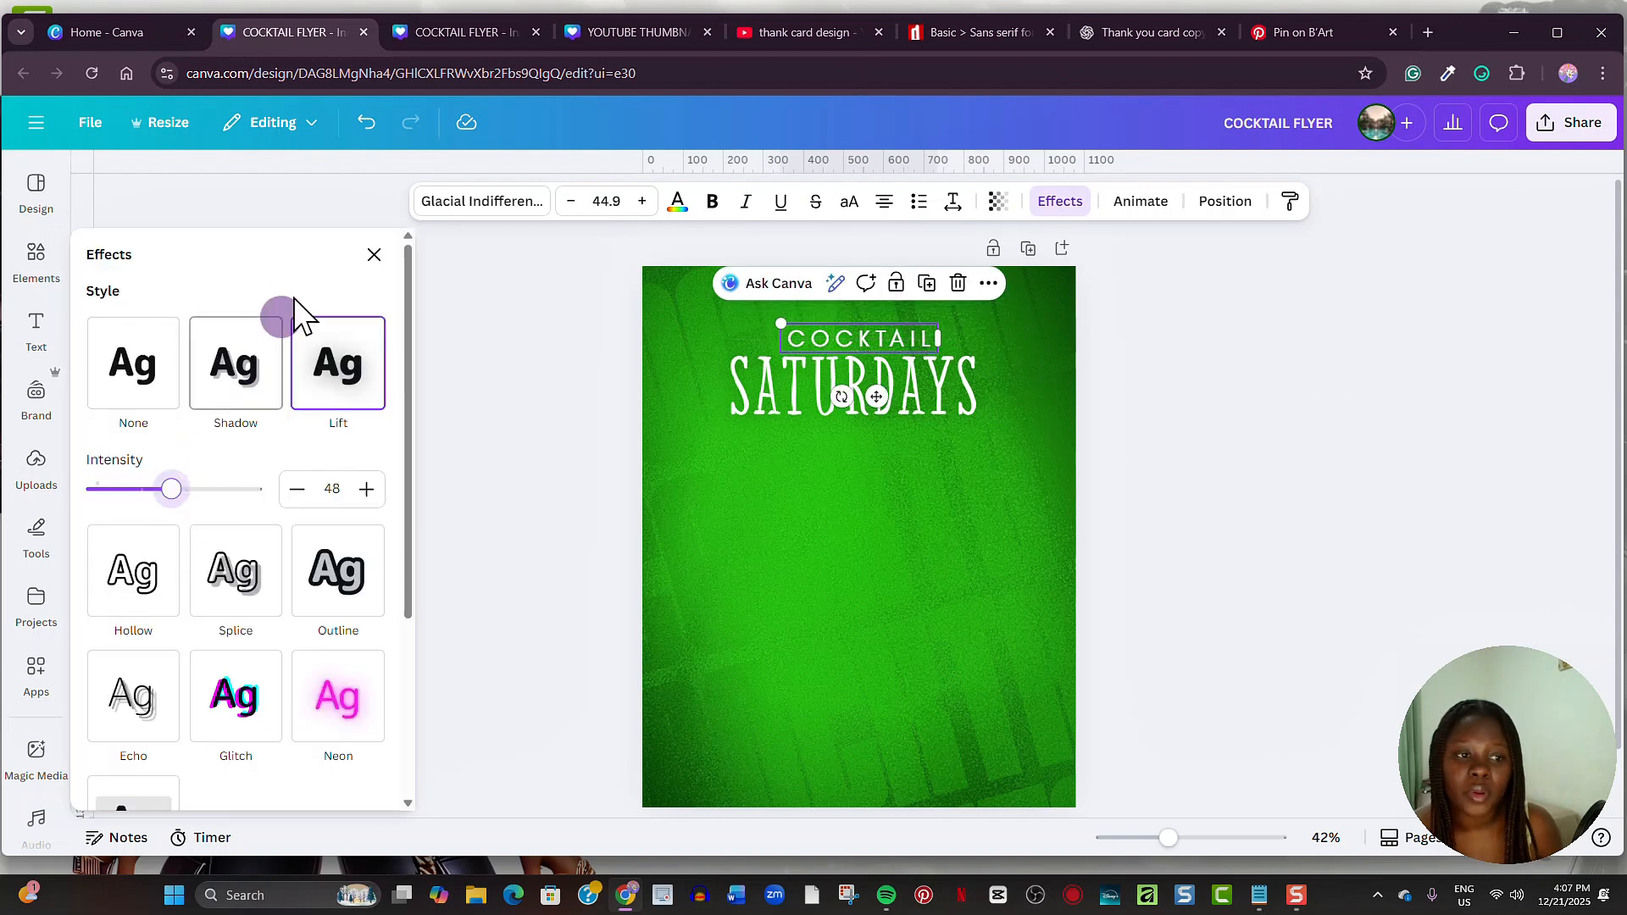
Step: Duplicate the COCKTAIL heading into the page's lower area and replace the copy's text with "EVERY LAST SATURDAY"
click(927, 283)
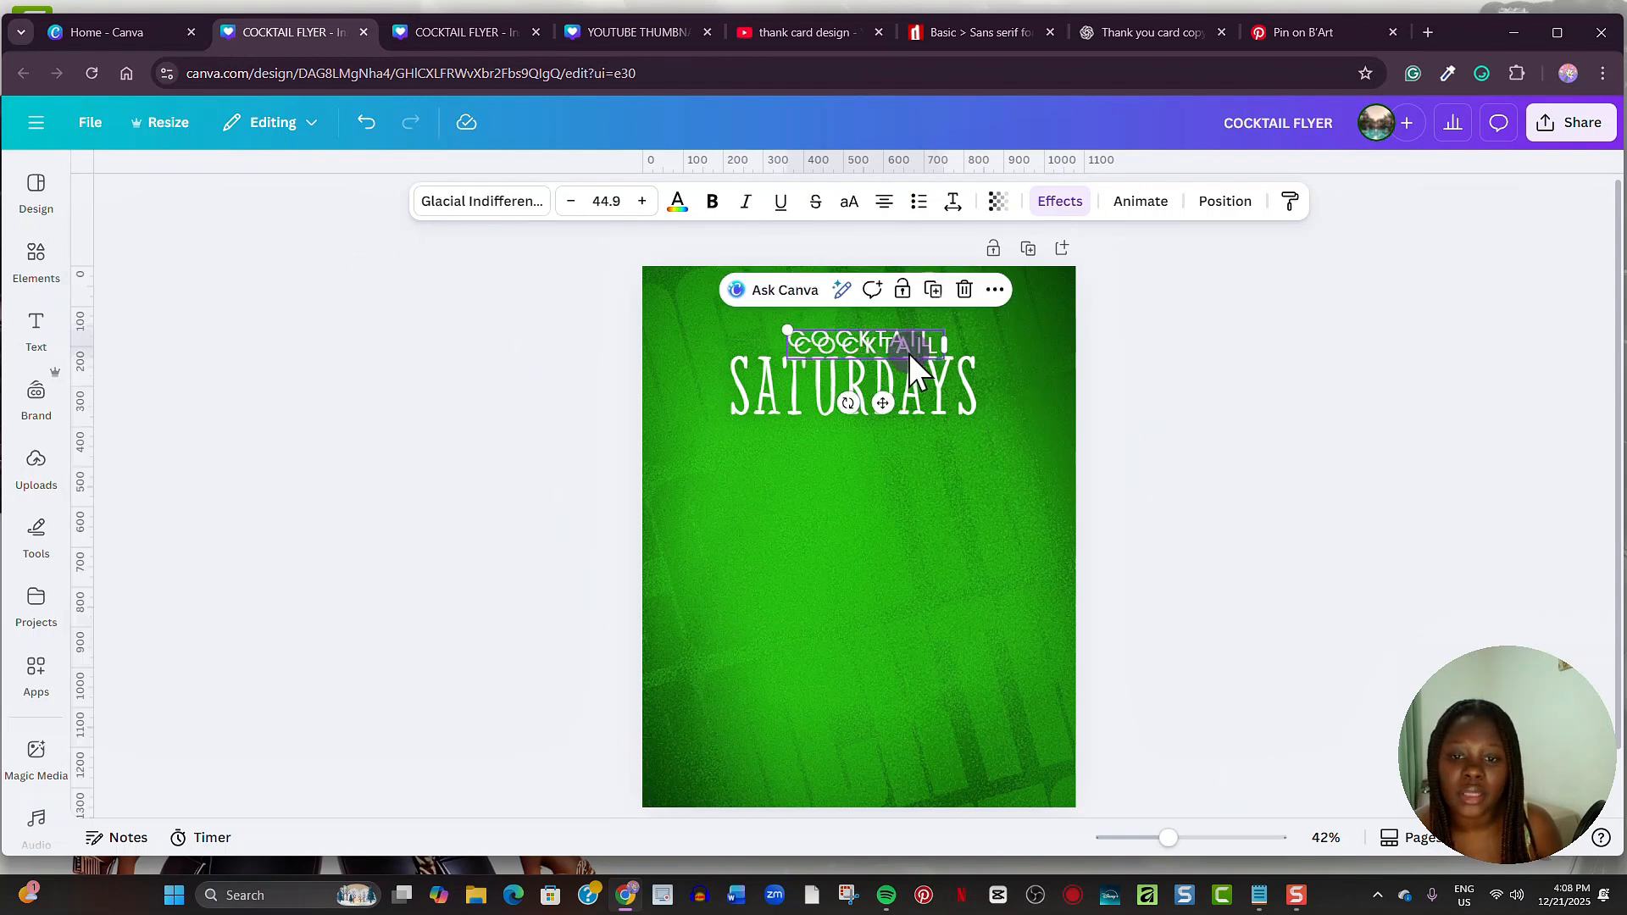
drag(908, 354, 875, 723)
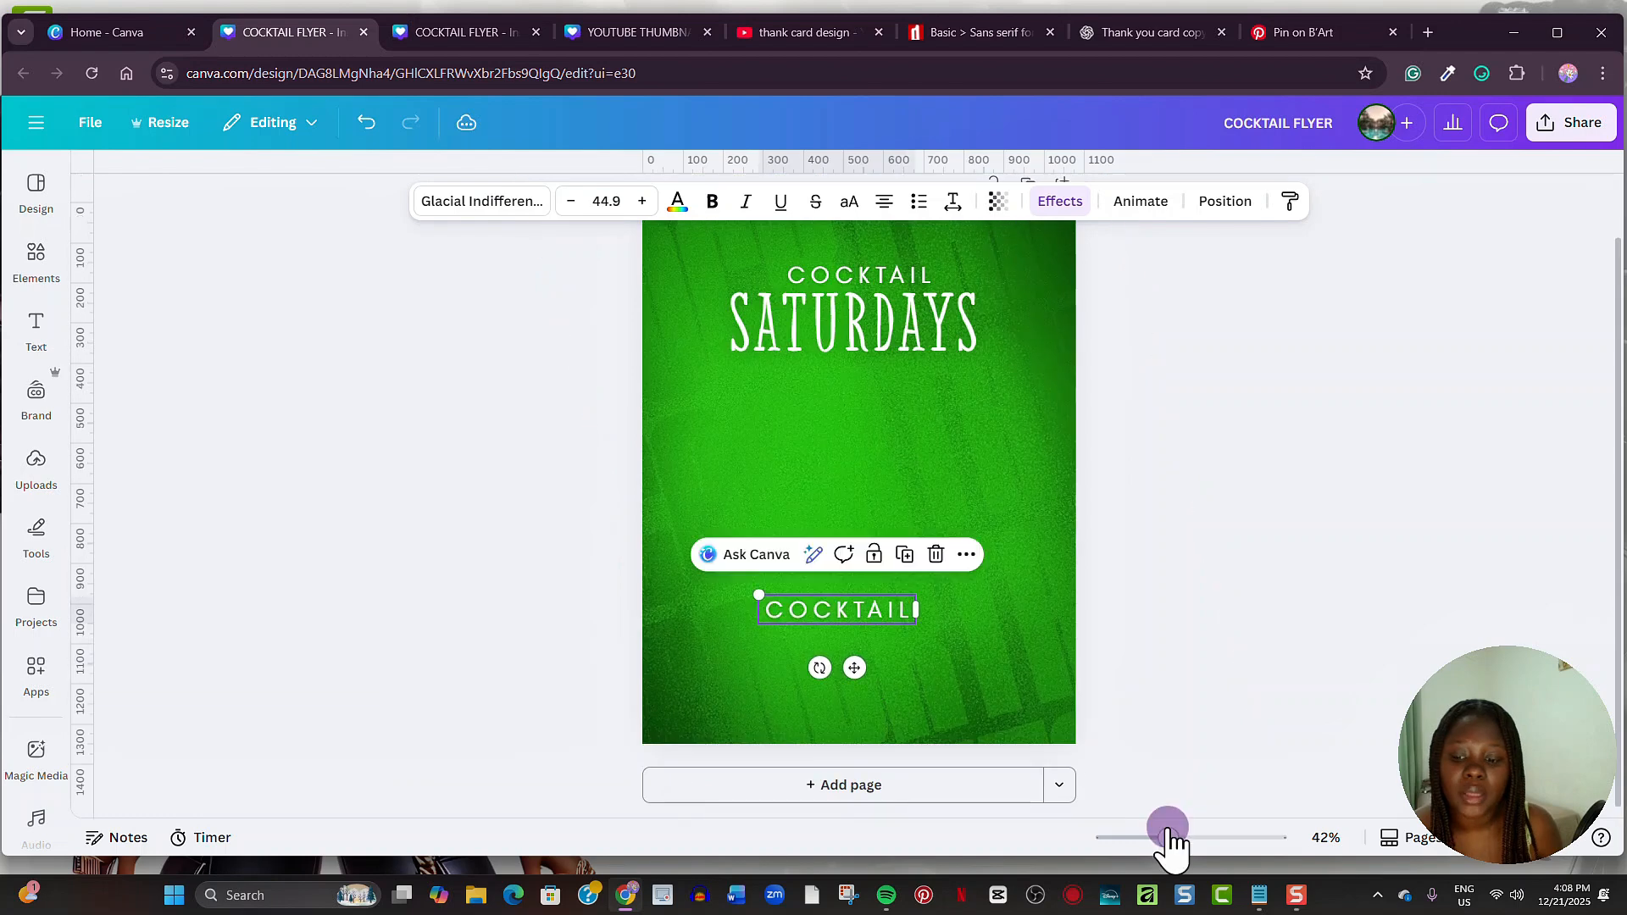
drag(1172, 839, 1192, 837)
double_click(949, 544)
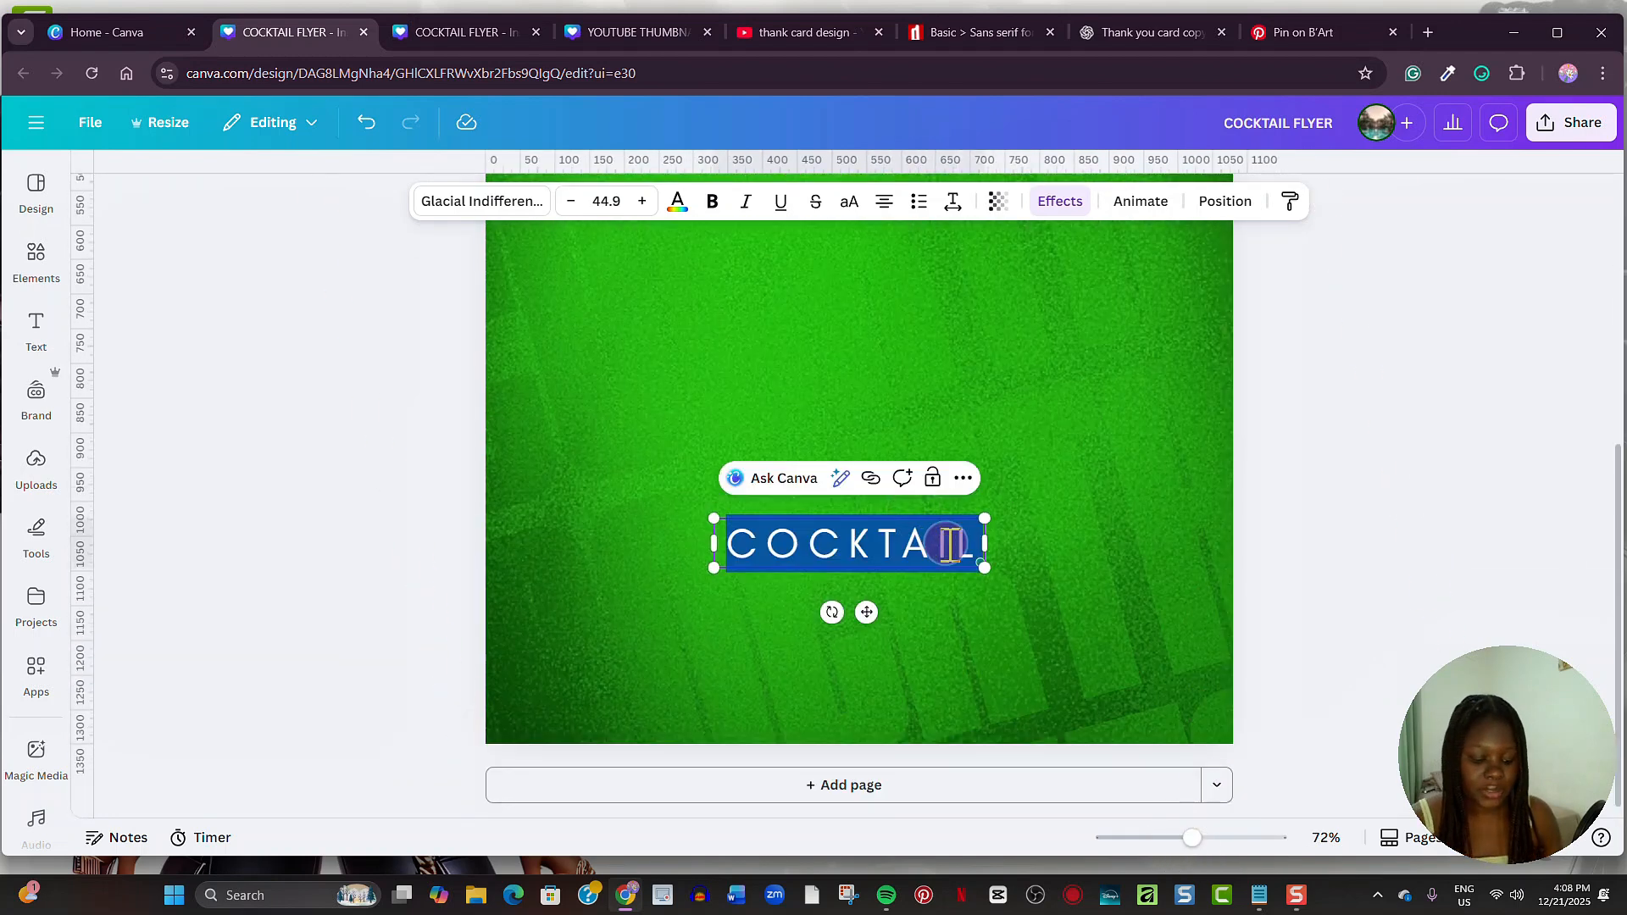
text(EVERY LAST SATURDAYS)
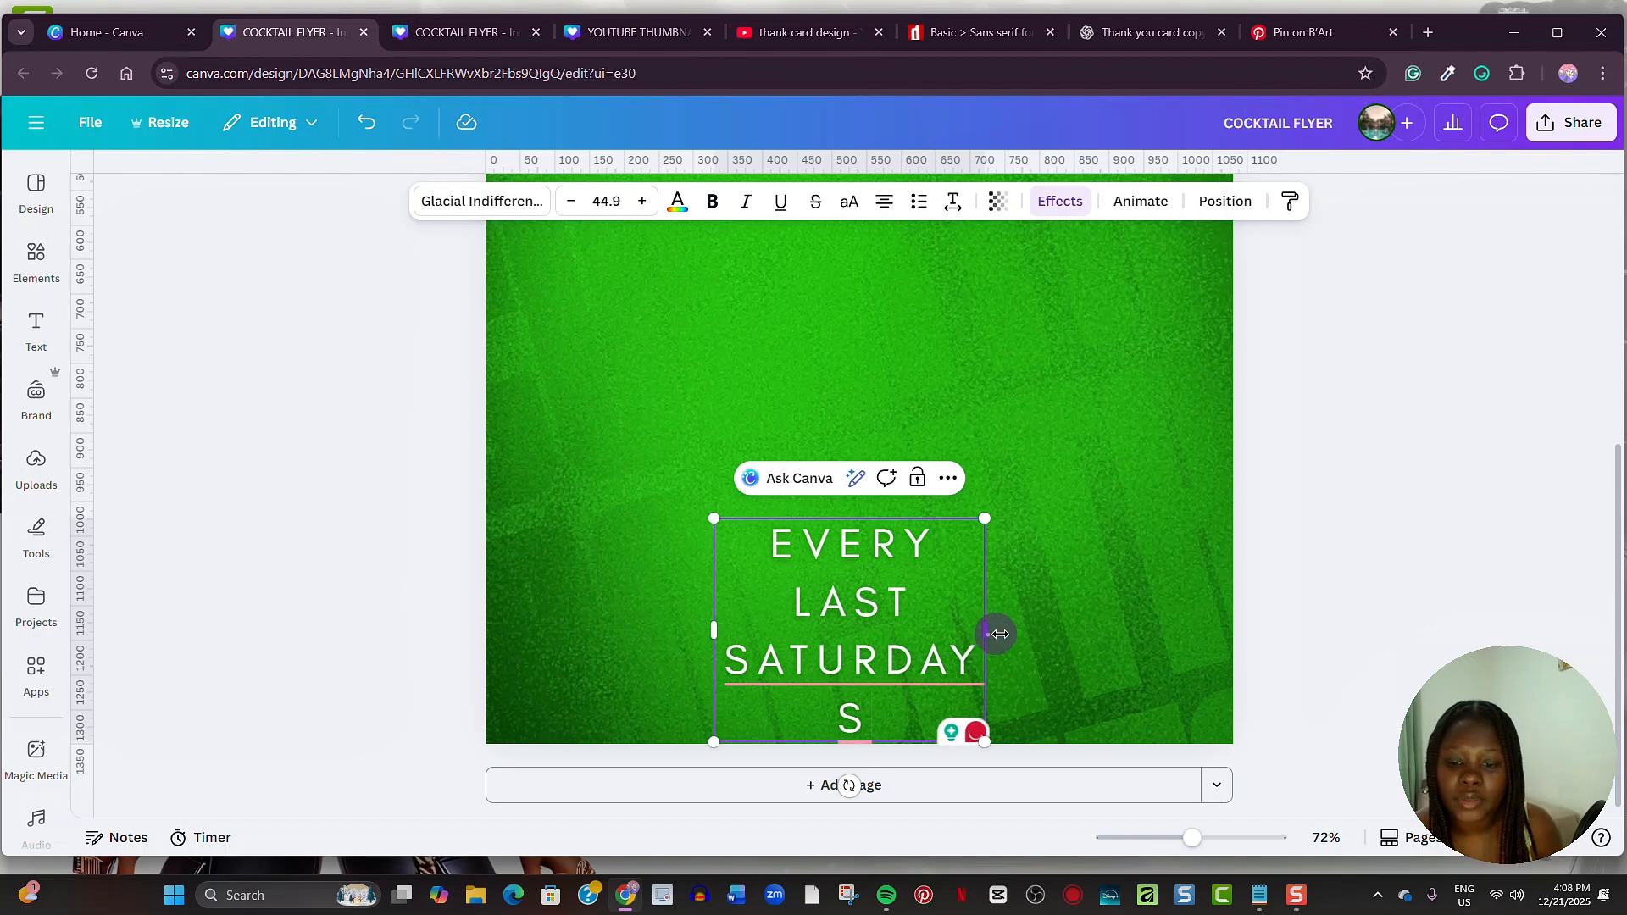
Step: Widen the EVERY LAST SATURDAY box to fit one line and scale it down to size 31.3, about 613 wide
drag(998, 633, 1303, 542)
drag(1017, 569, 1090, 564)
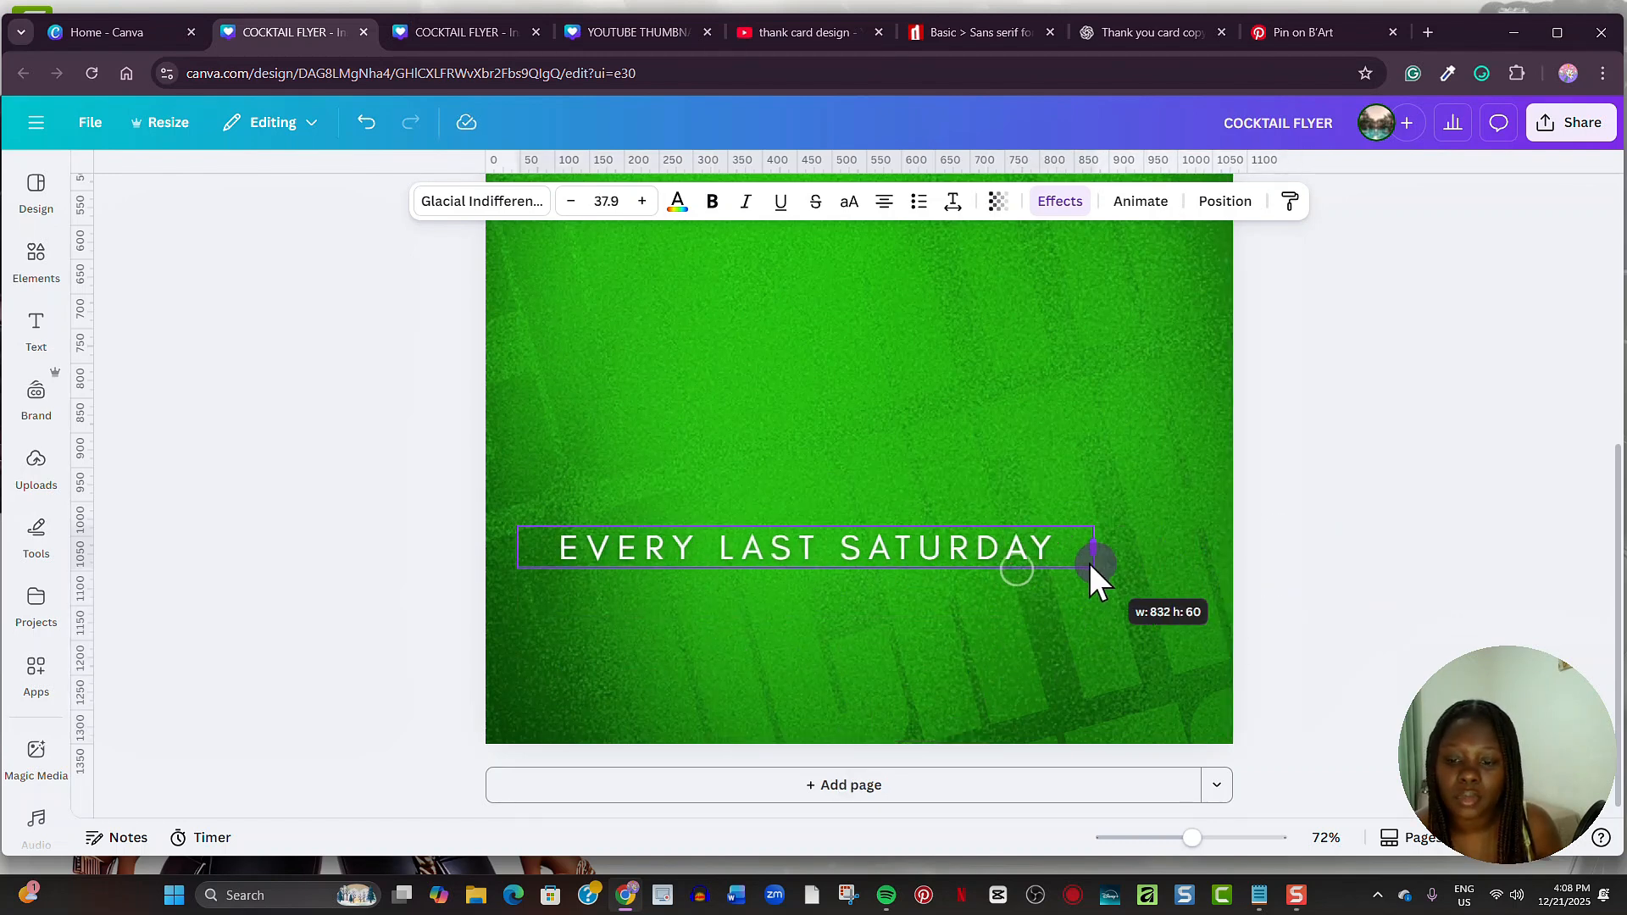
drag(919, 552, 1042, 584)
drag(1145, 607, 1053, 593)
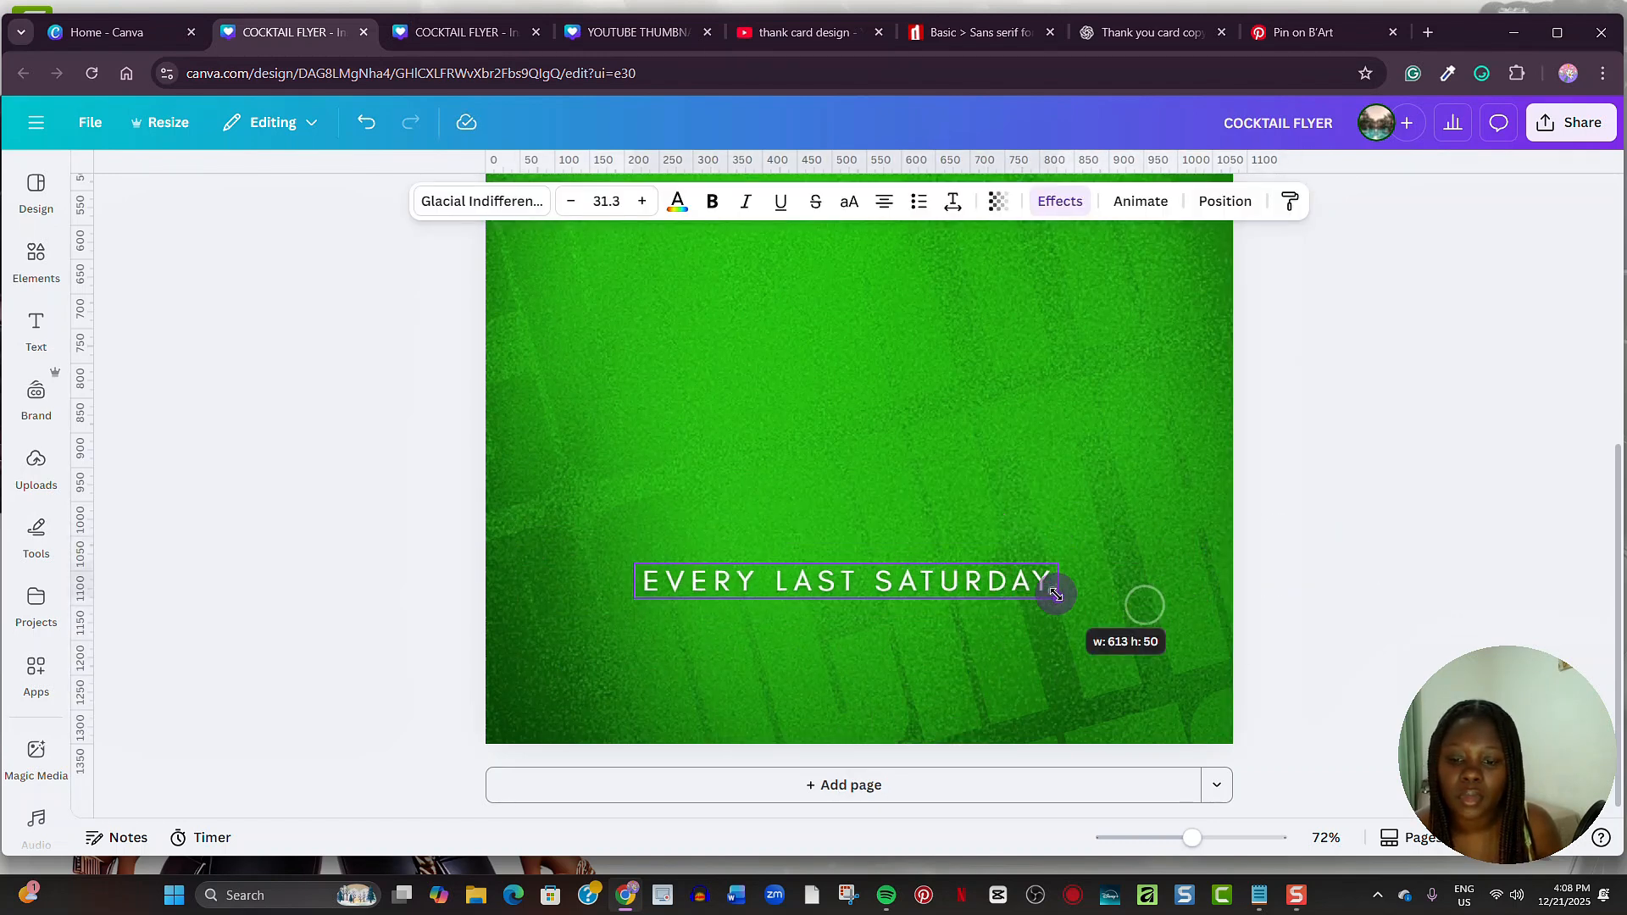
Step: Make EVERY LAST SATURDAY bold with letter spacing 102, then fit its box and centre it at size 34.6
click(712, 202)
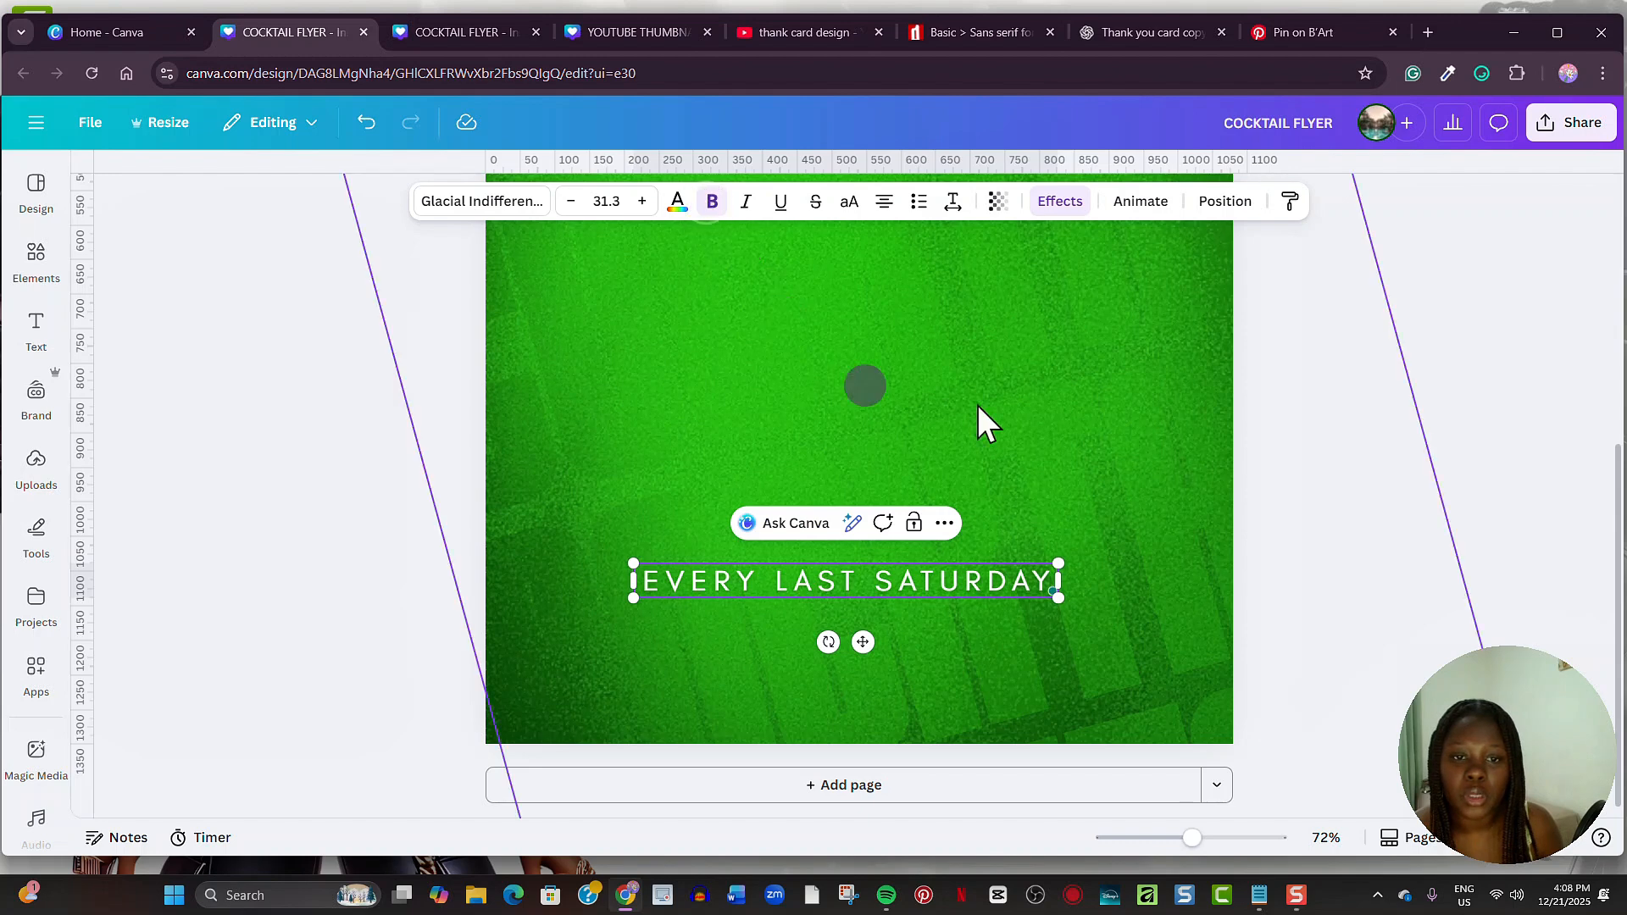
click(957, 203)
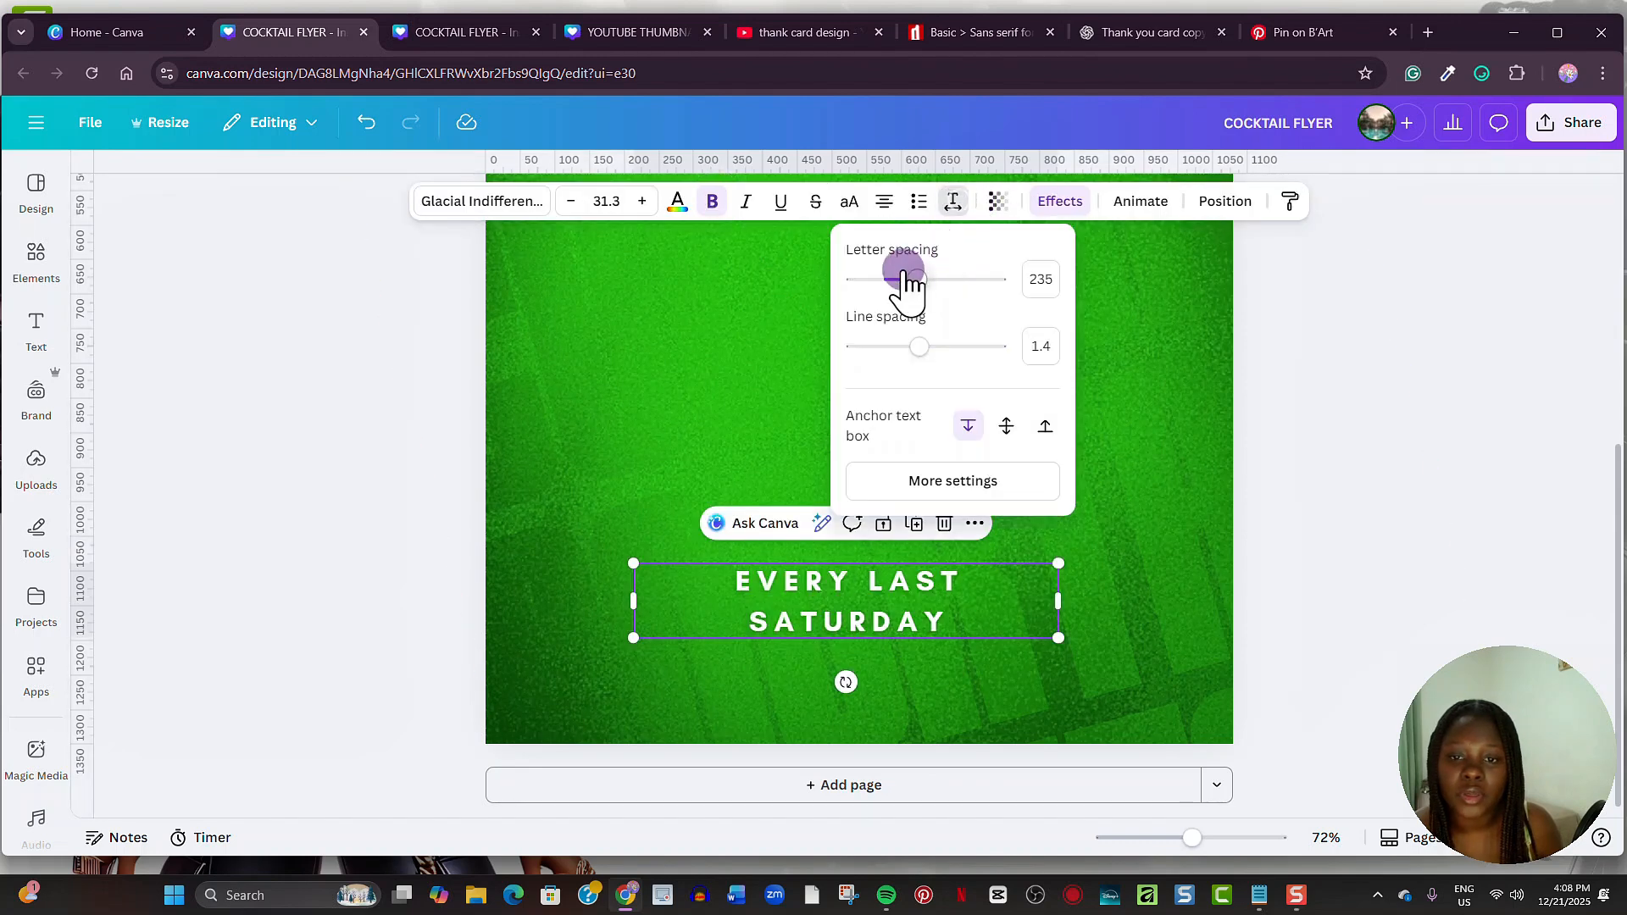
drag(915, 280, 898, 280)
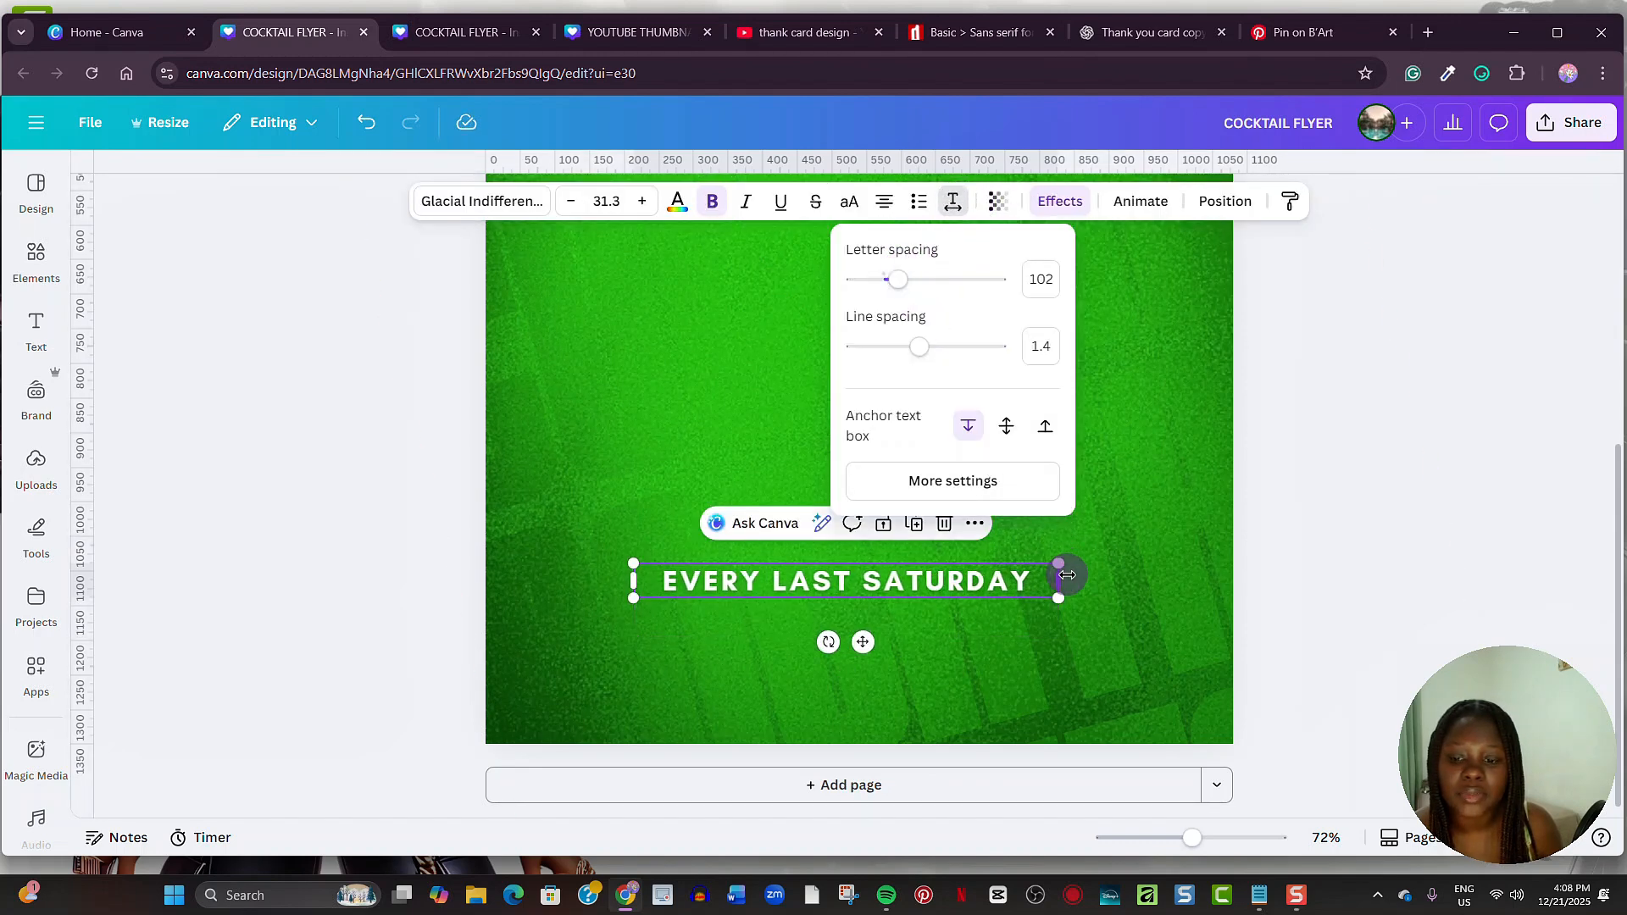
drag(1059, 580, 966, 618)
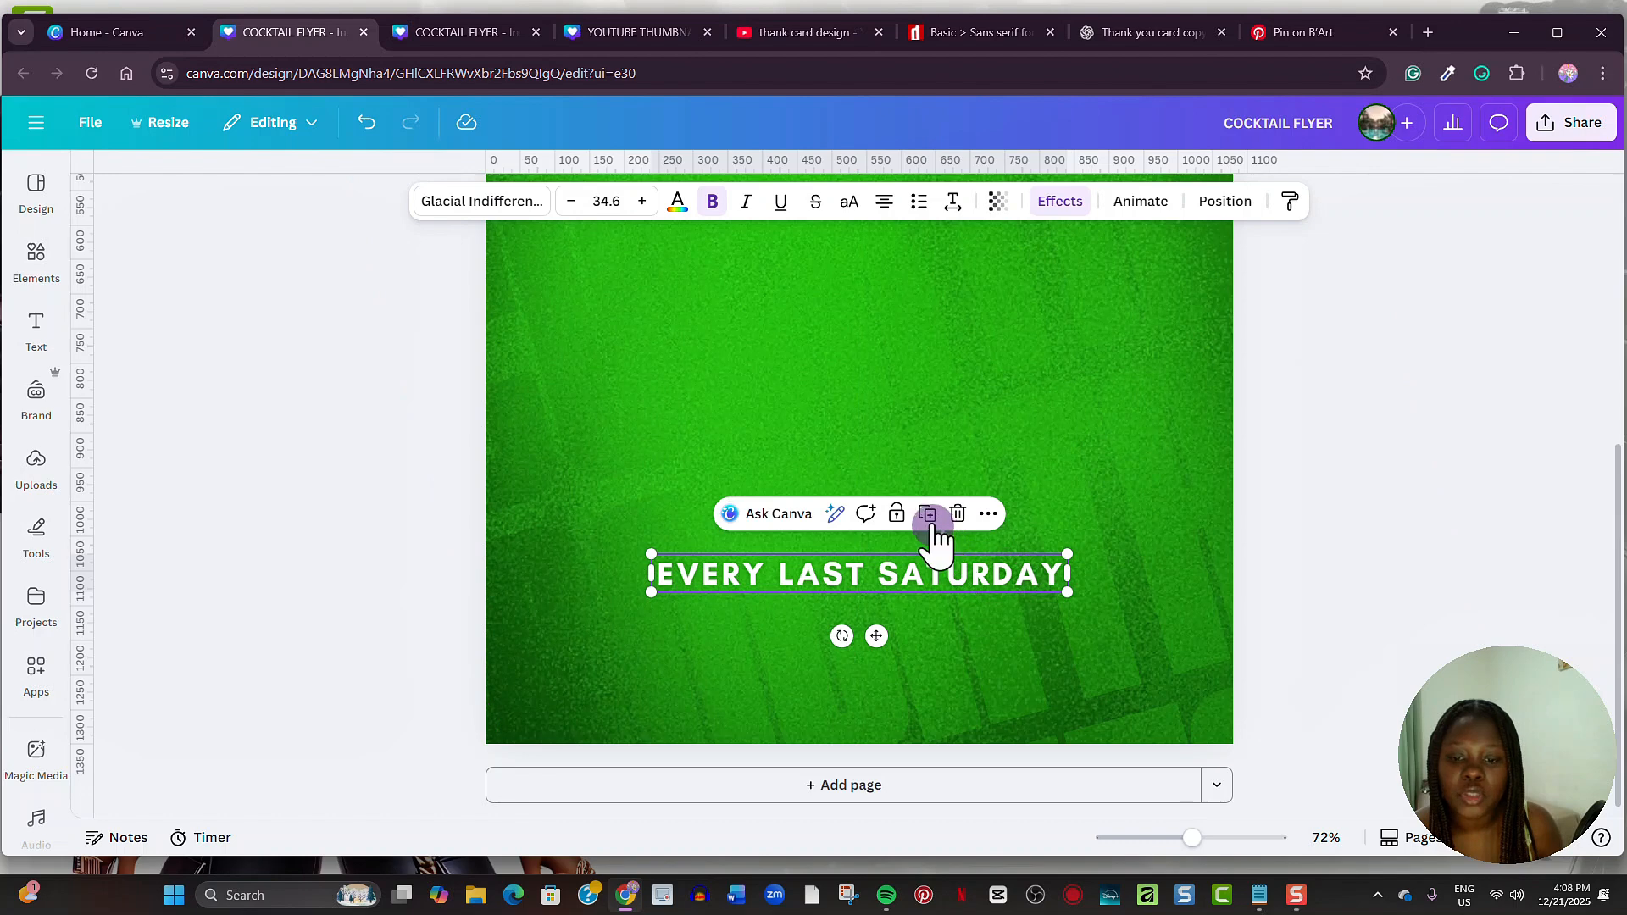
click(936, 525)
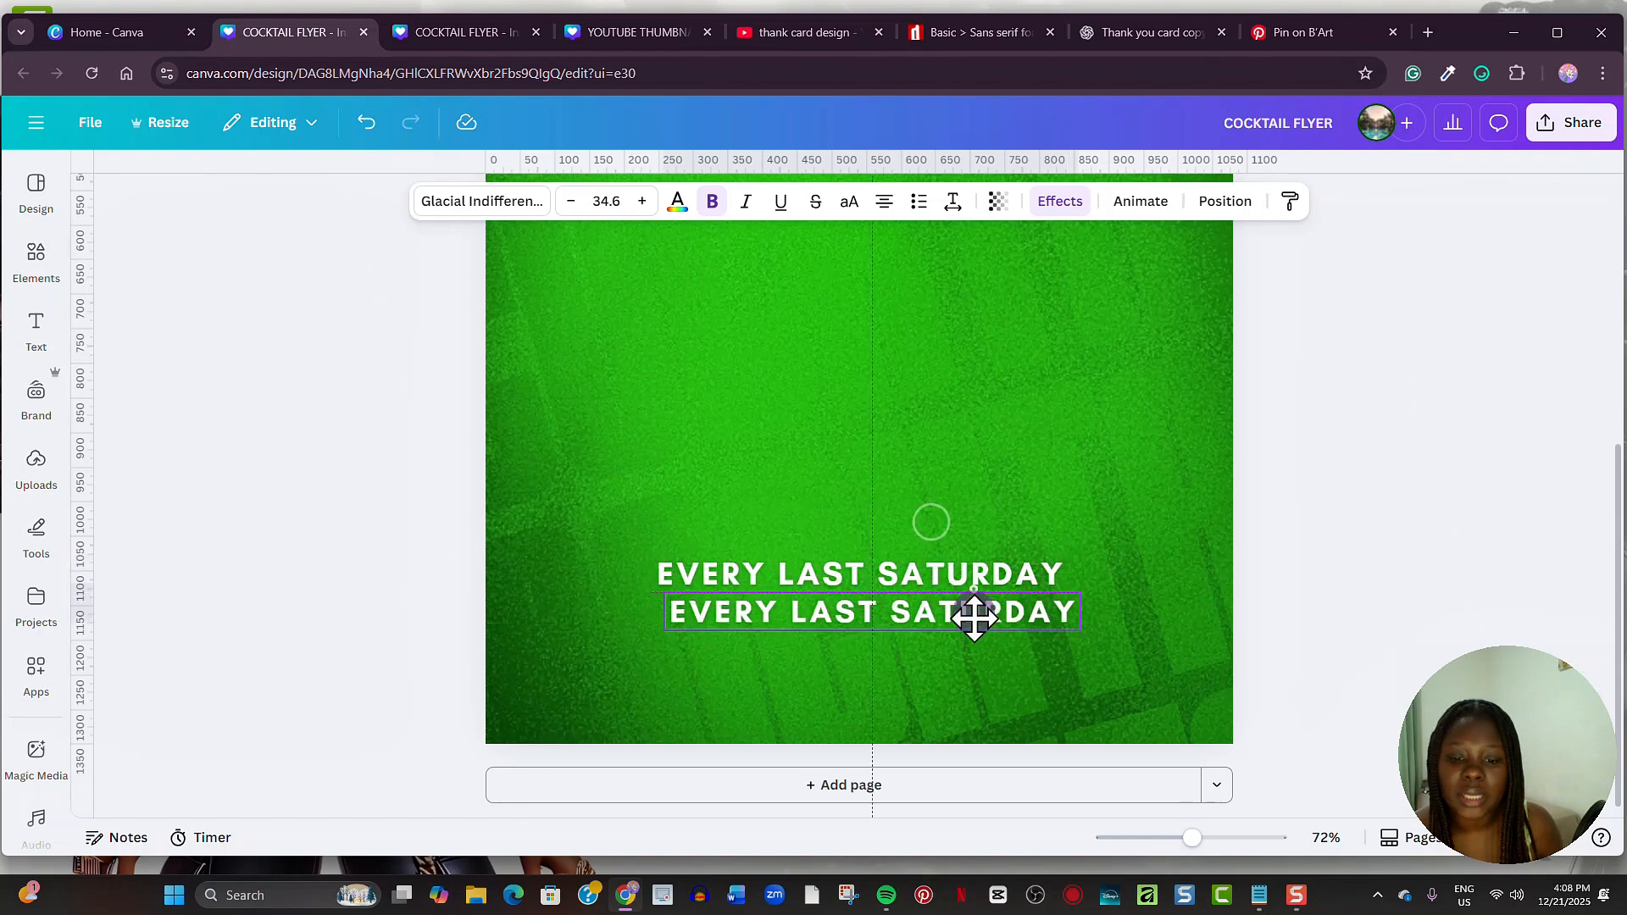
double_click(964, 619)
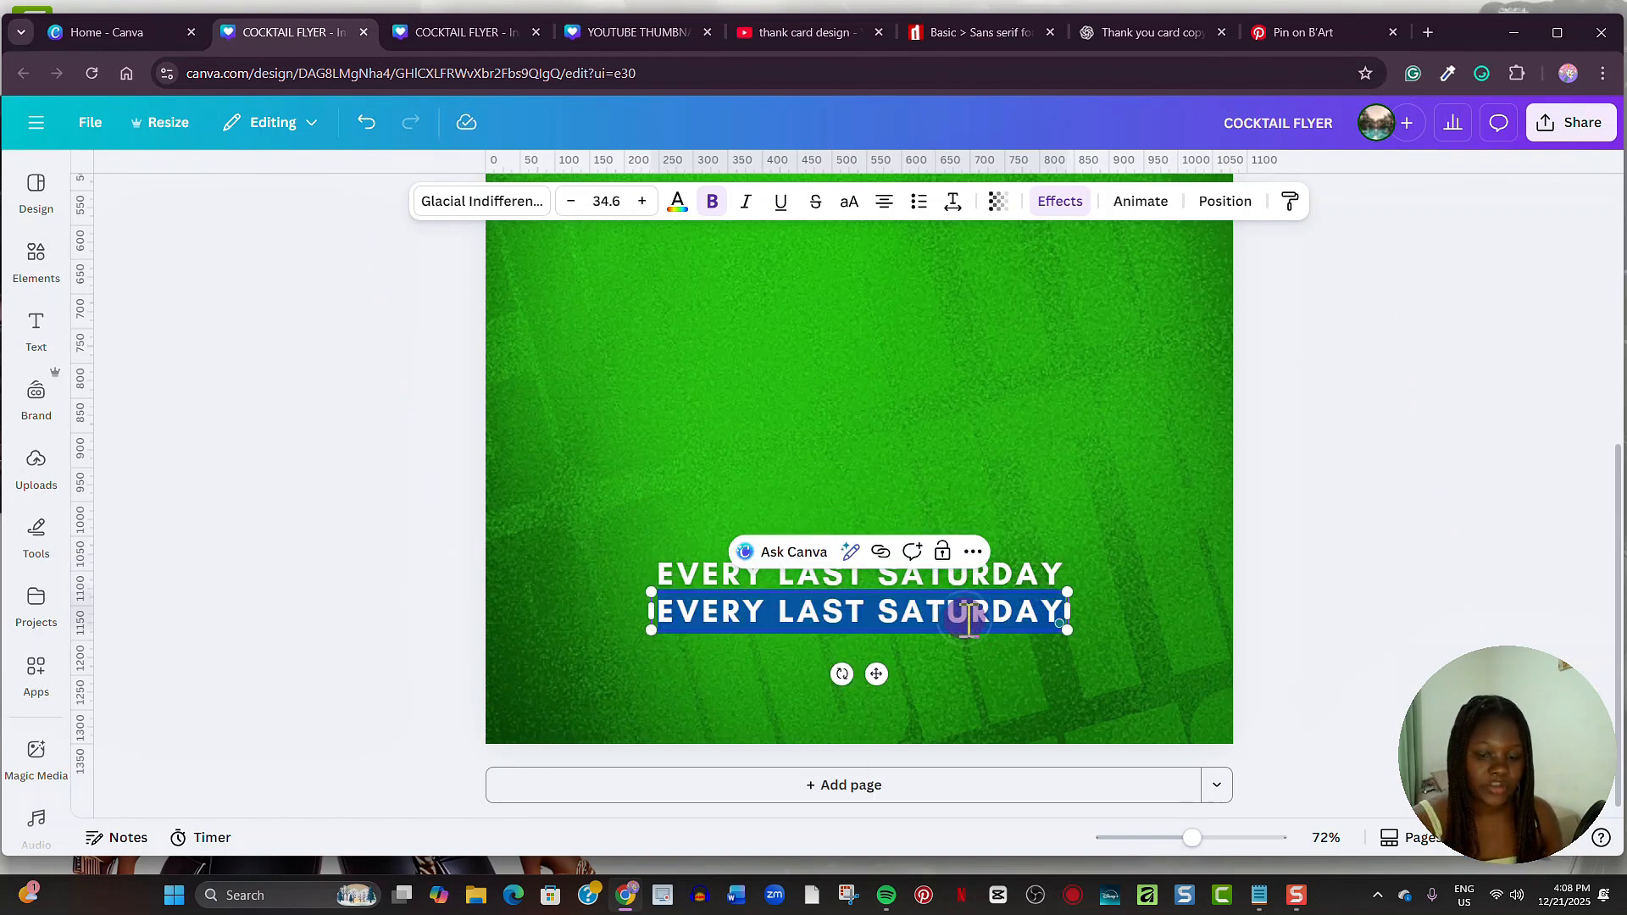
text(@TOTO LOUNGE)
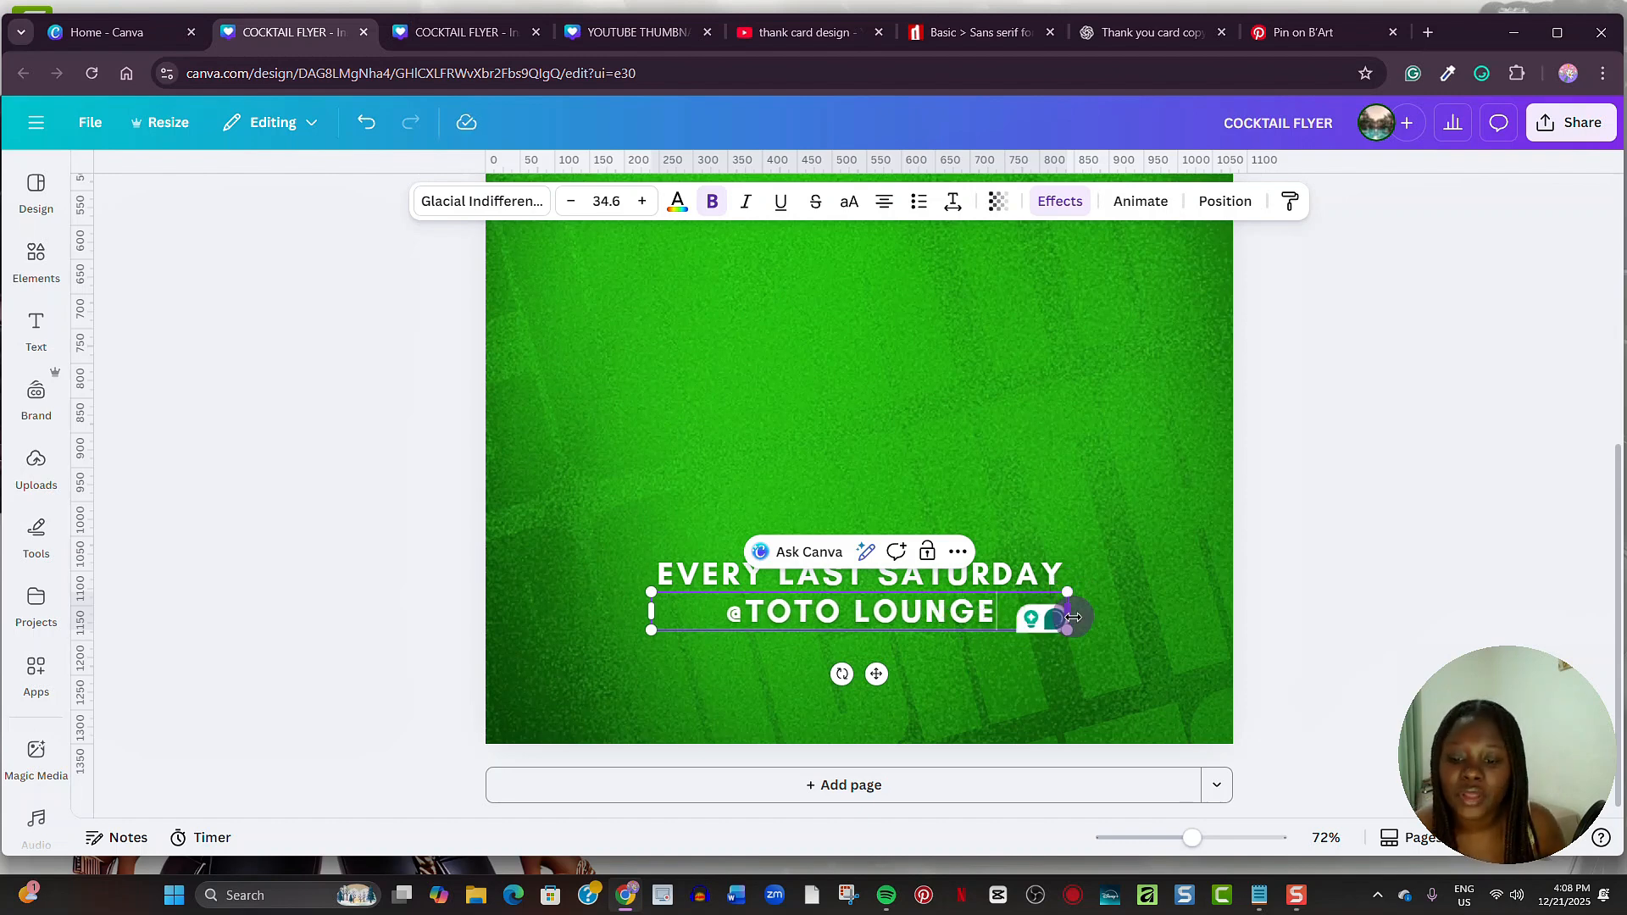
drag(1073, 617, 908, 629)
click(1353, 549)
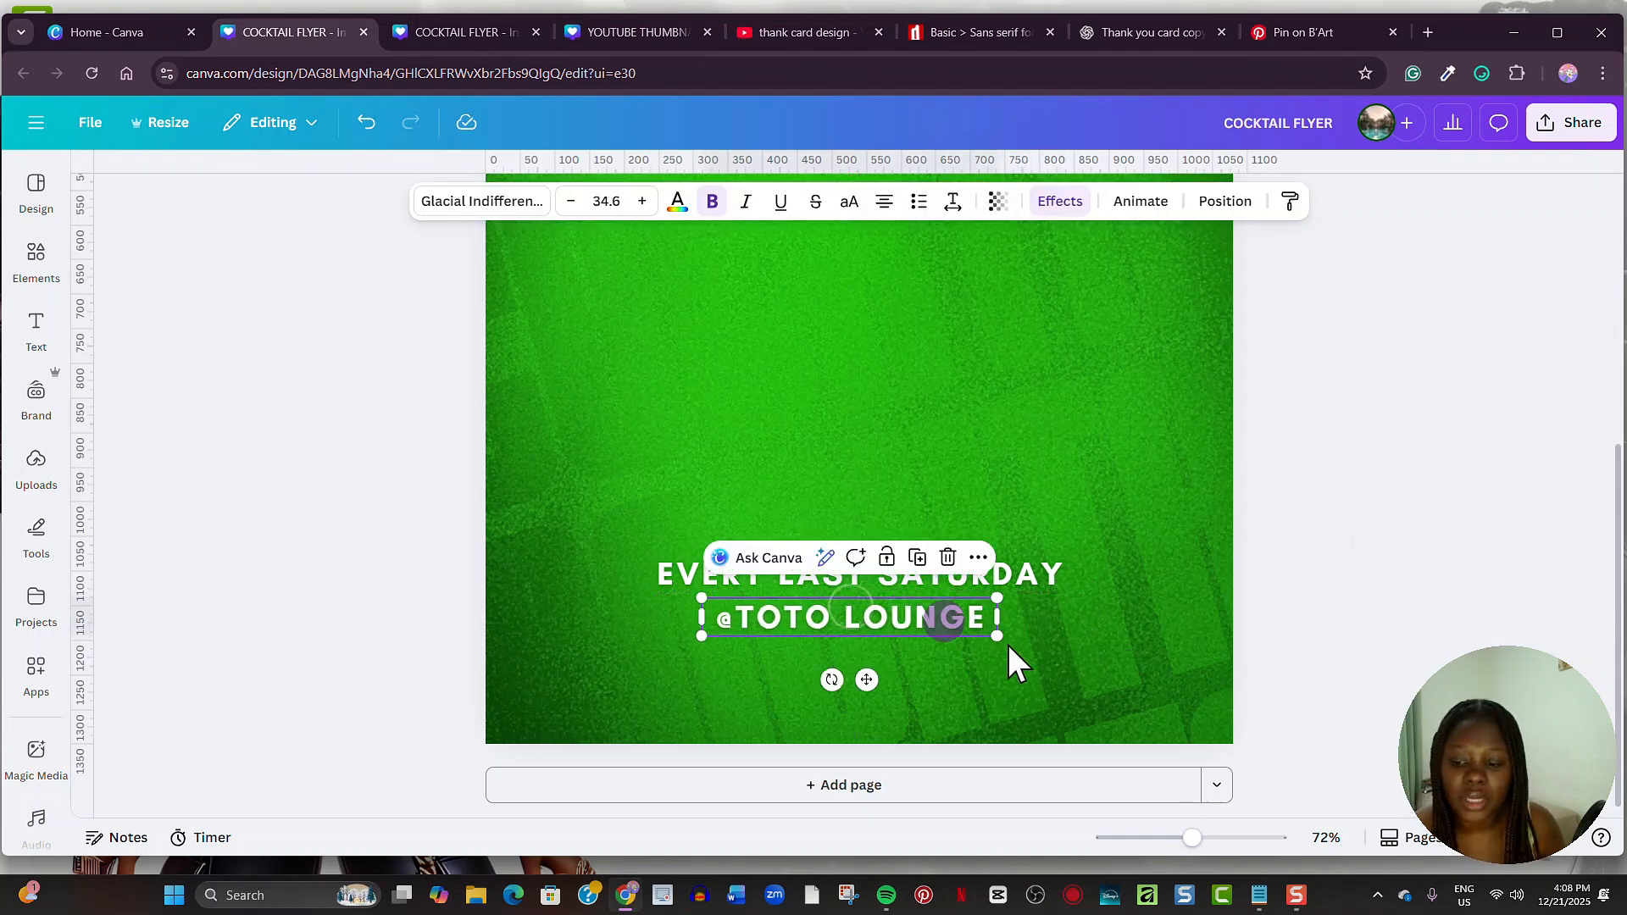
click(678, 201)
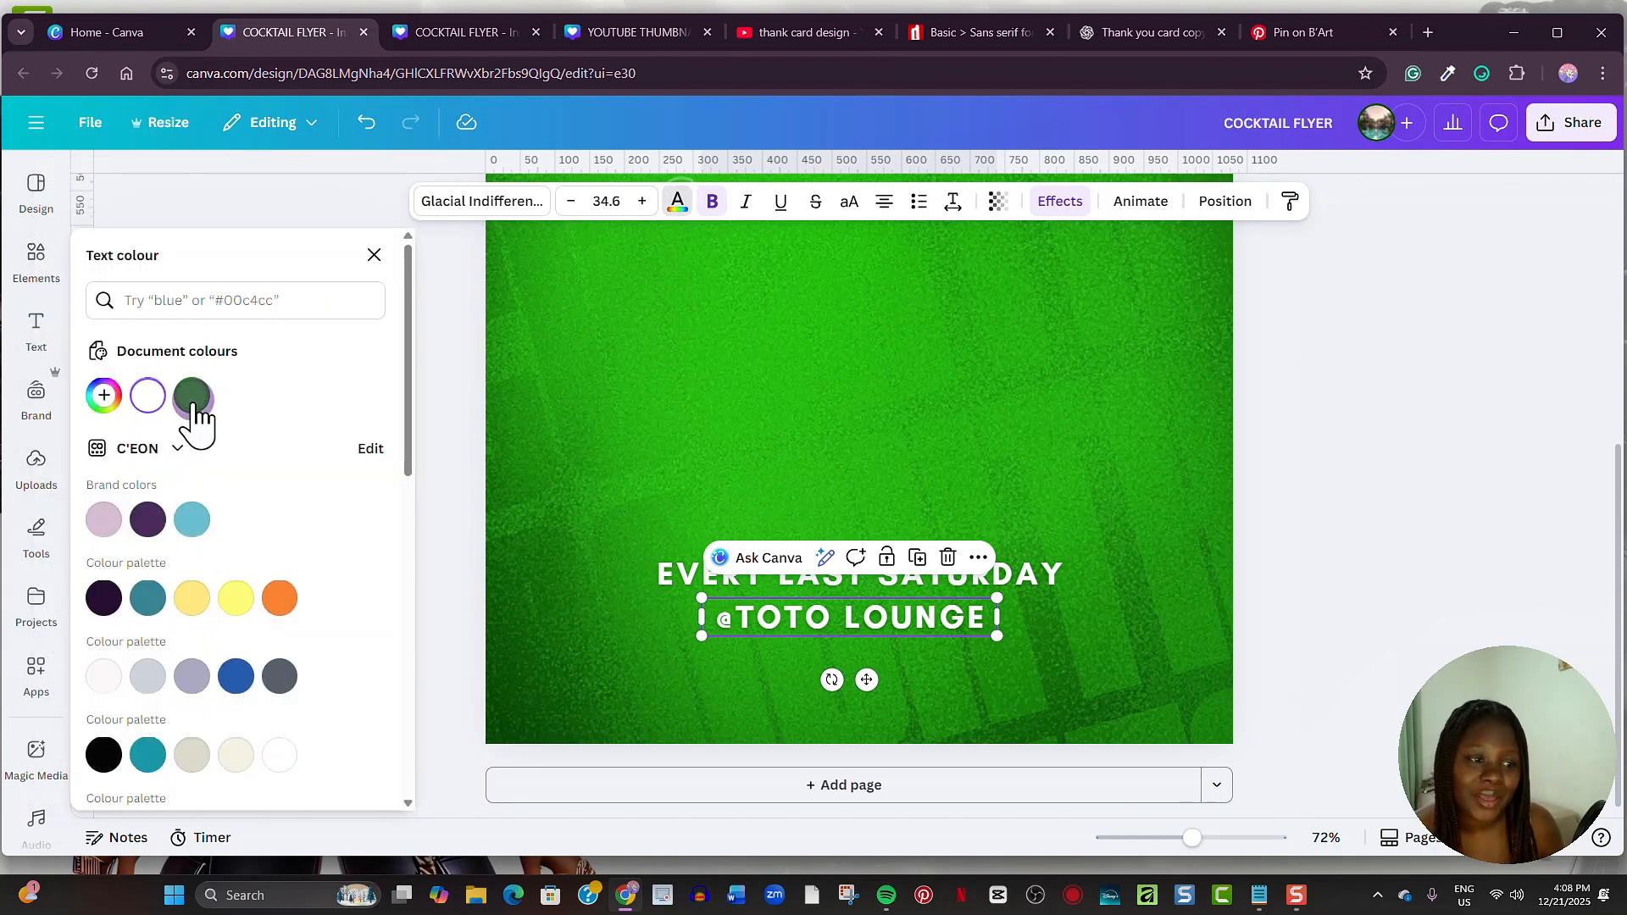
click(192, 395)
click(191, 396)
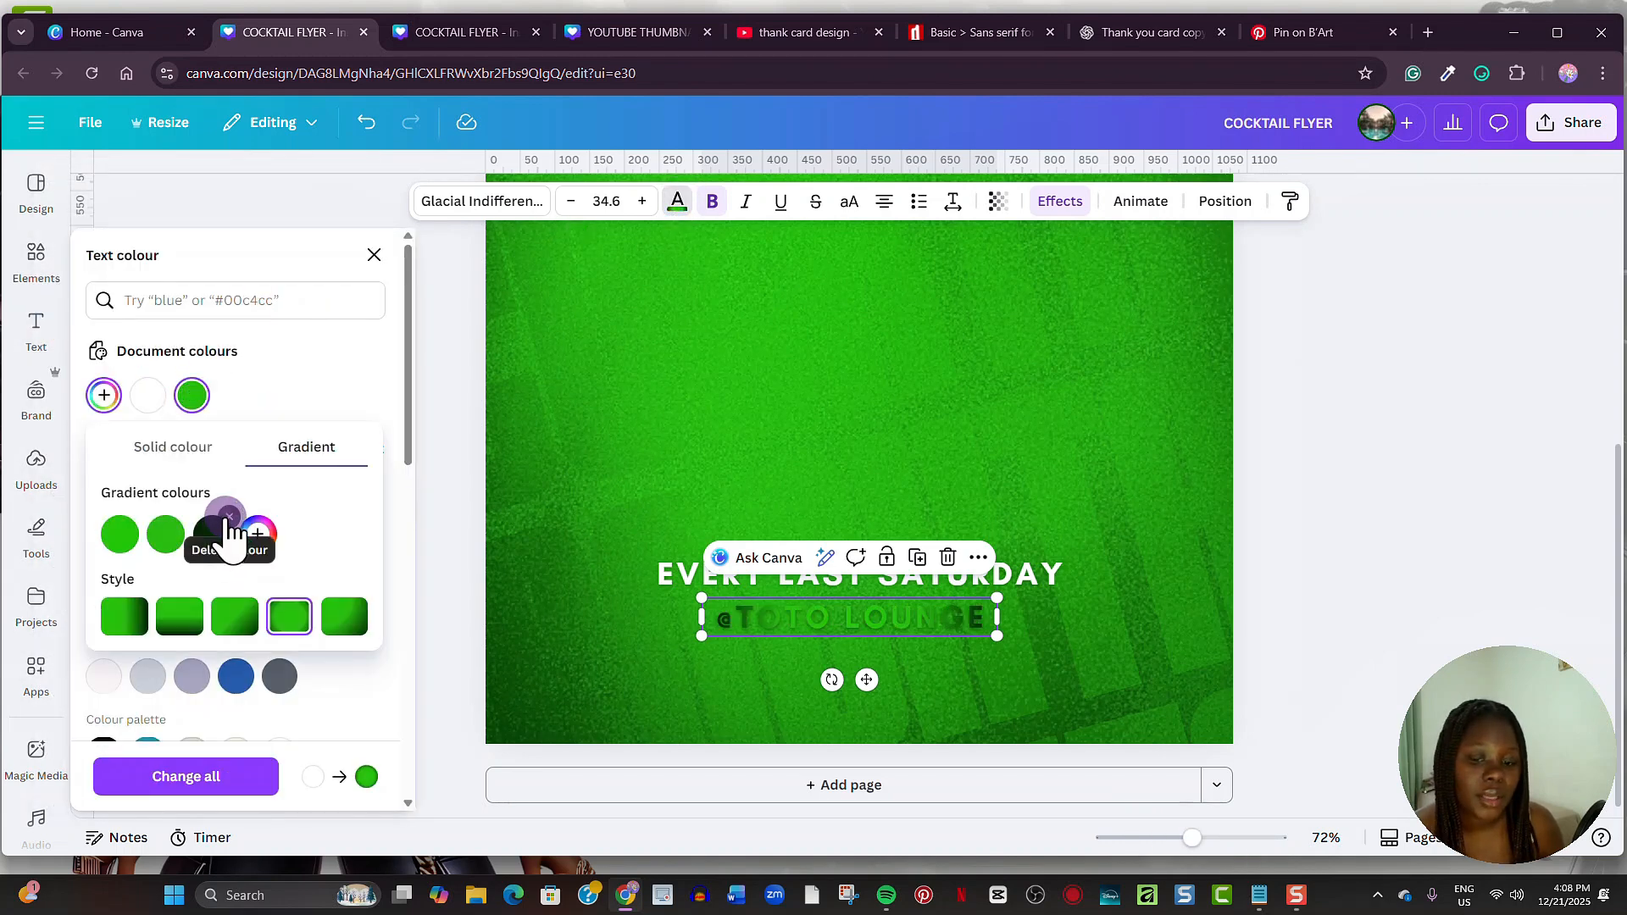
click(171, 530)
Step: Copy the first VENUE colour code from the Notepad notes and set the gradient's first colour to #1cff00
drag(1006, 419, 940, 418)
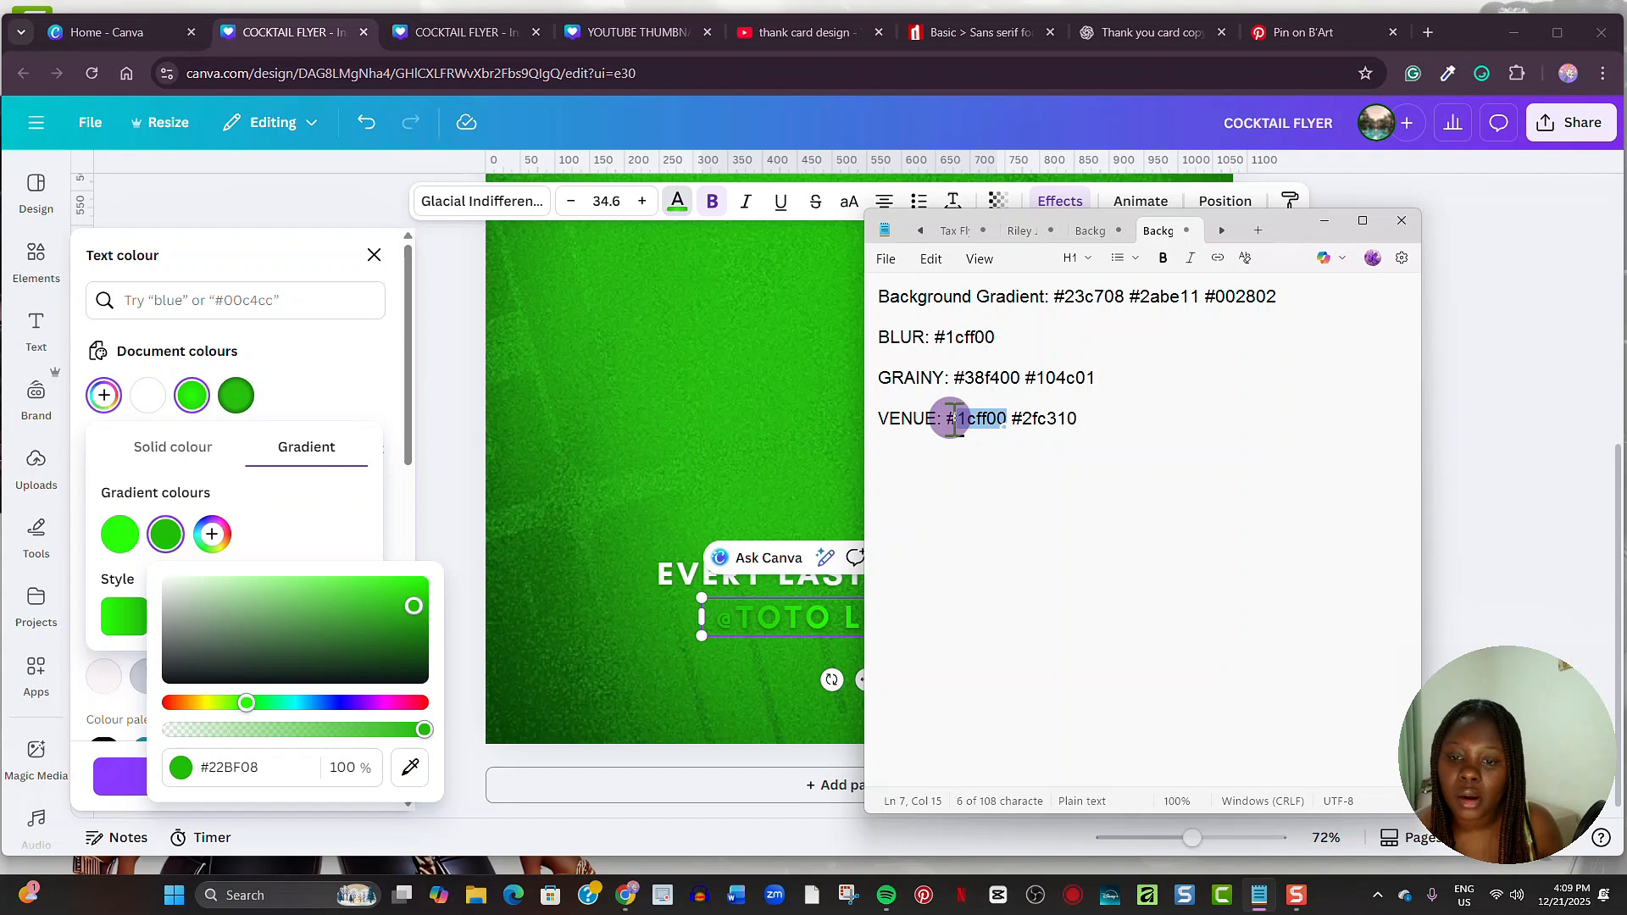
right_click(947, 418)
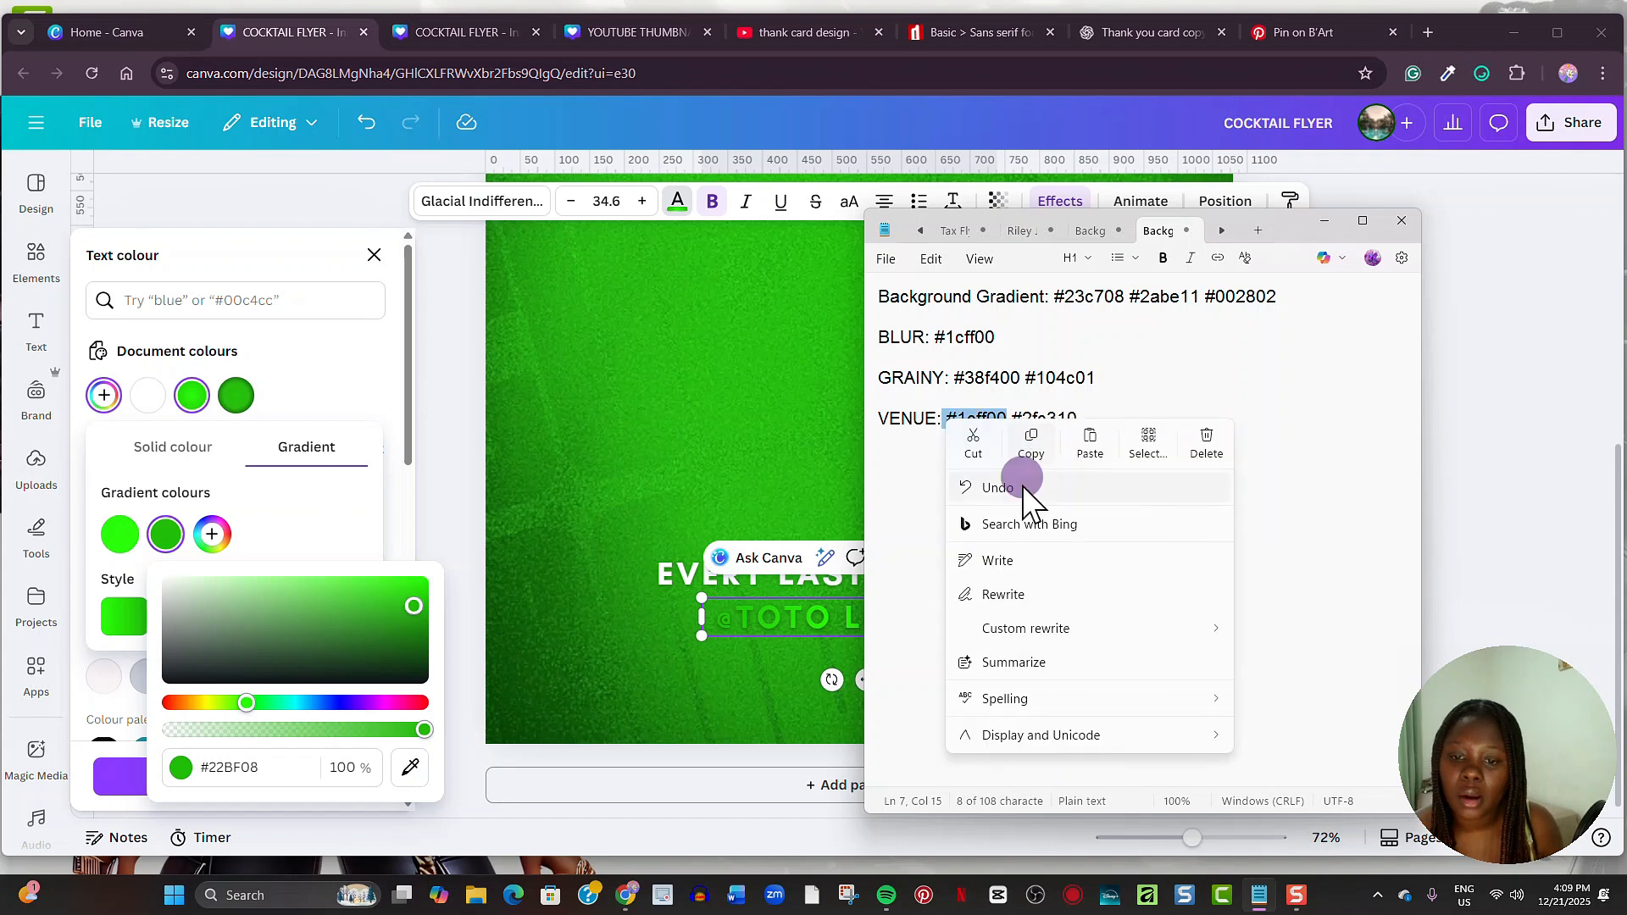
click(1031, 435)
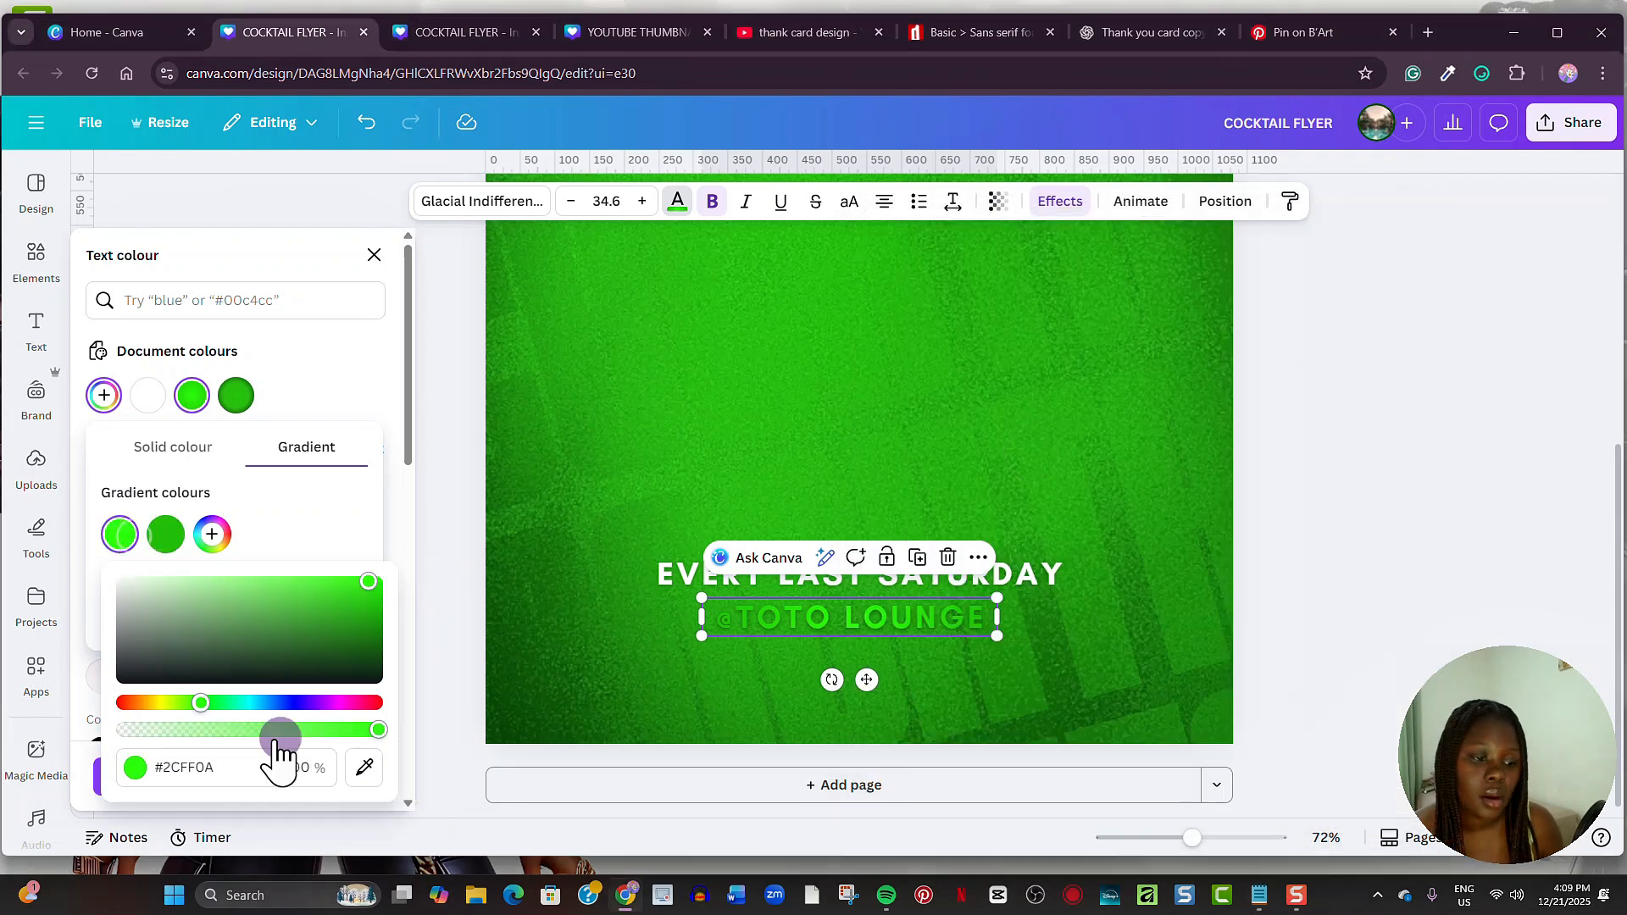
click(246, 762)
key(ctrl+v)
Step: Copy the second VENUE colour code from the Notepad notes and set the gradient's second colour to #2fc310
click(166, 534)
click(1259, 895)
drag(1080, 419, 1014, 418)
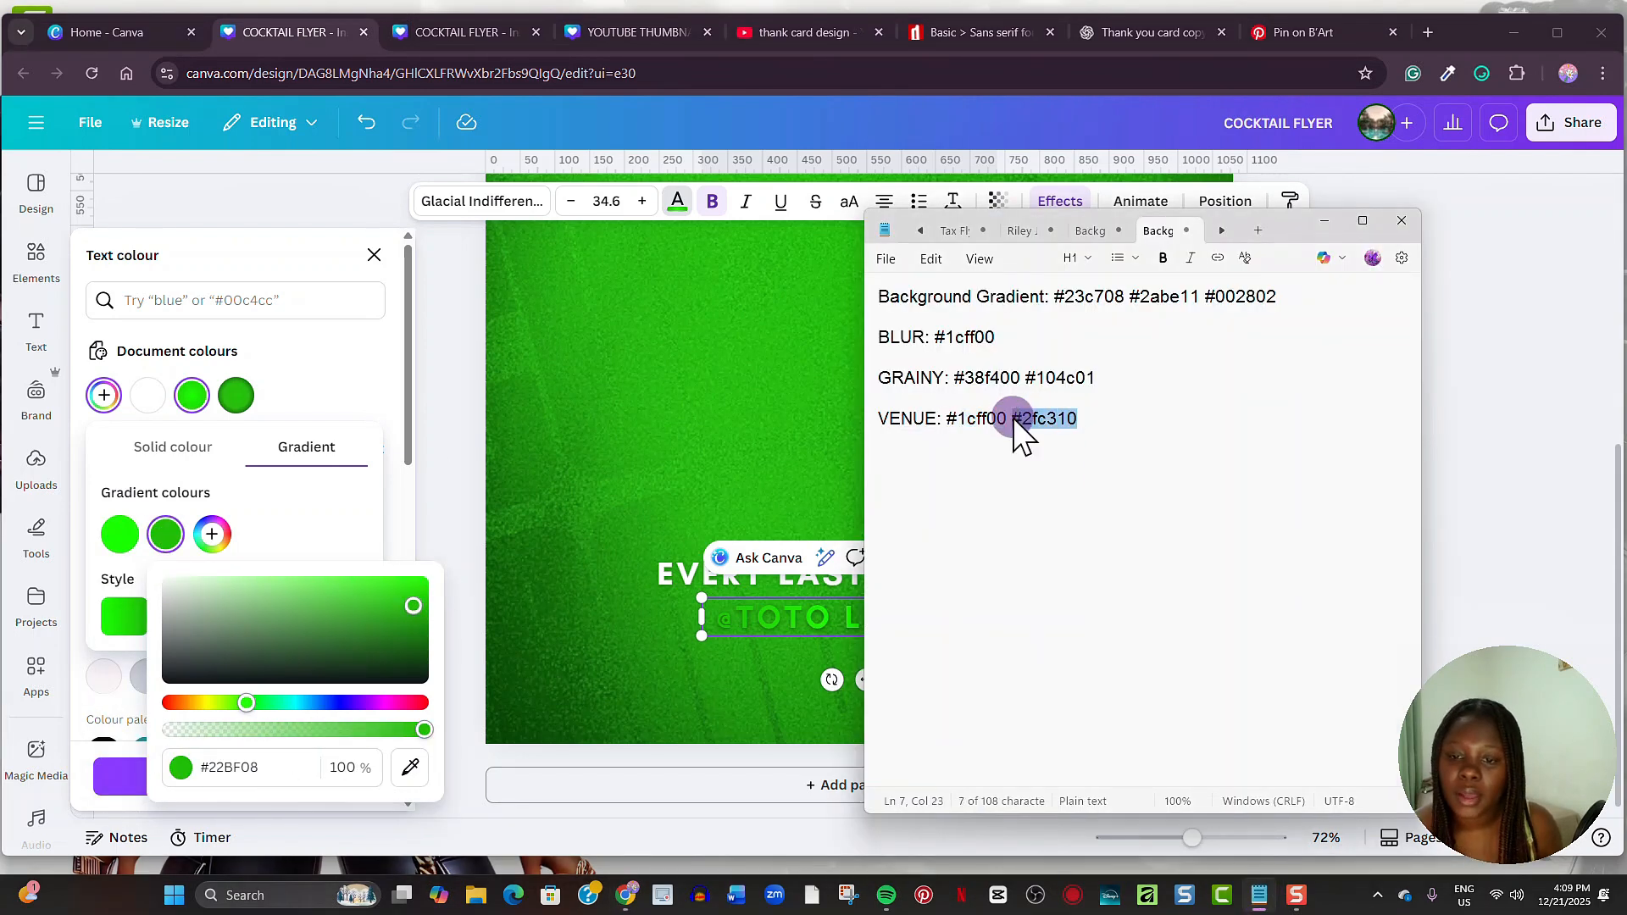
right_click(1014, 418)
click(1116, 460)
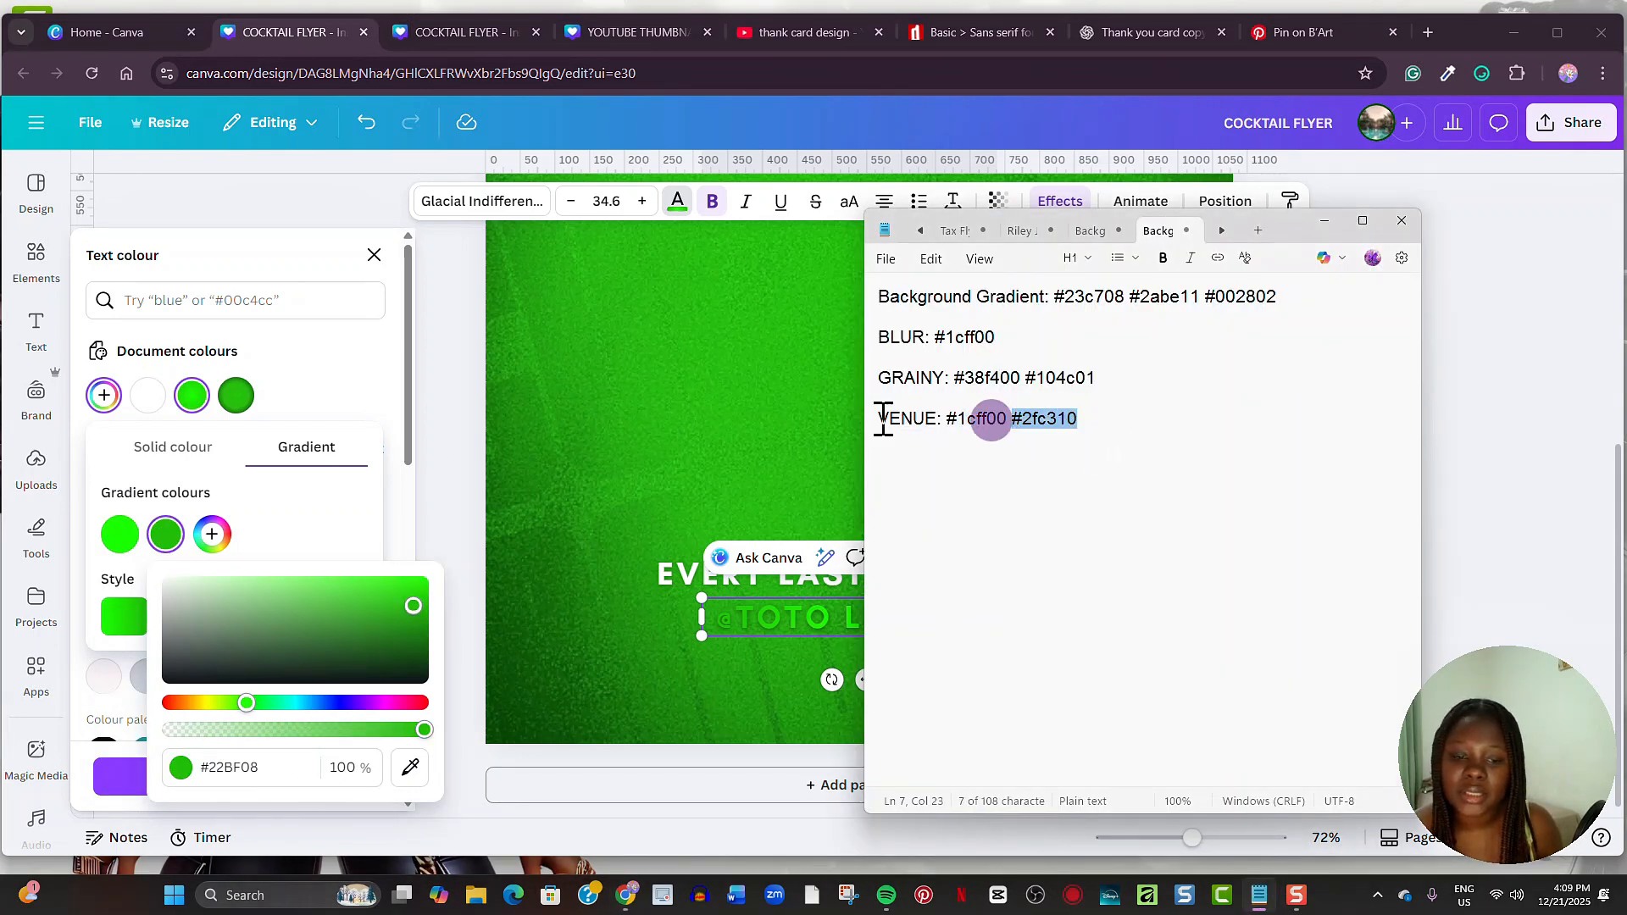
click(271, 767)
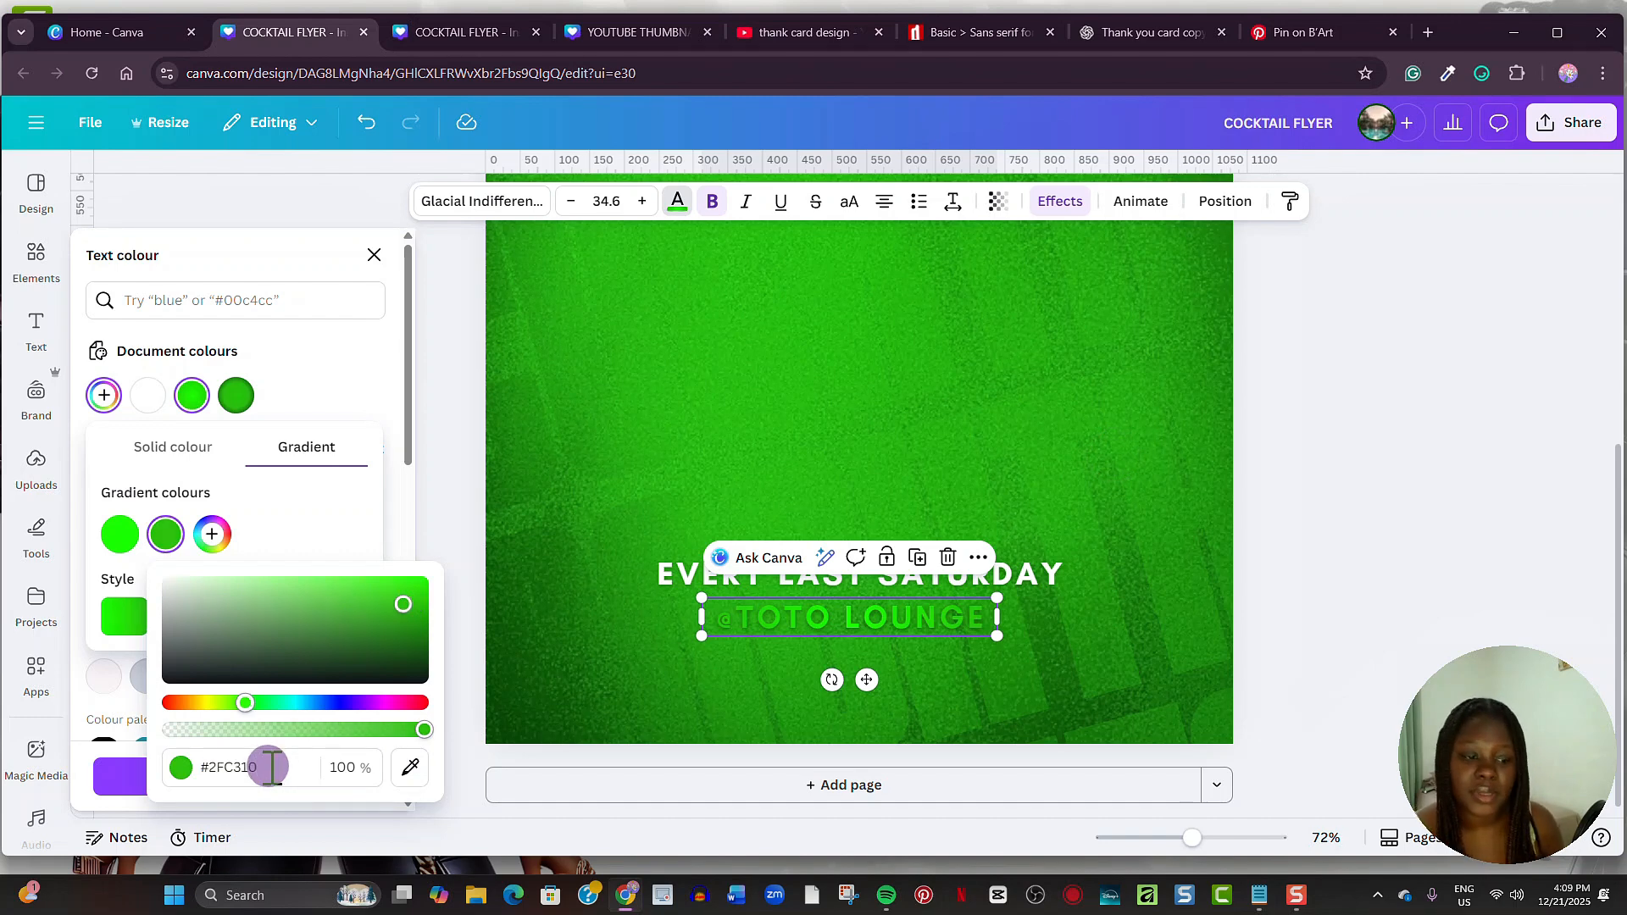
click(323, 510)
click(373, 255)
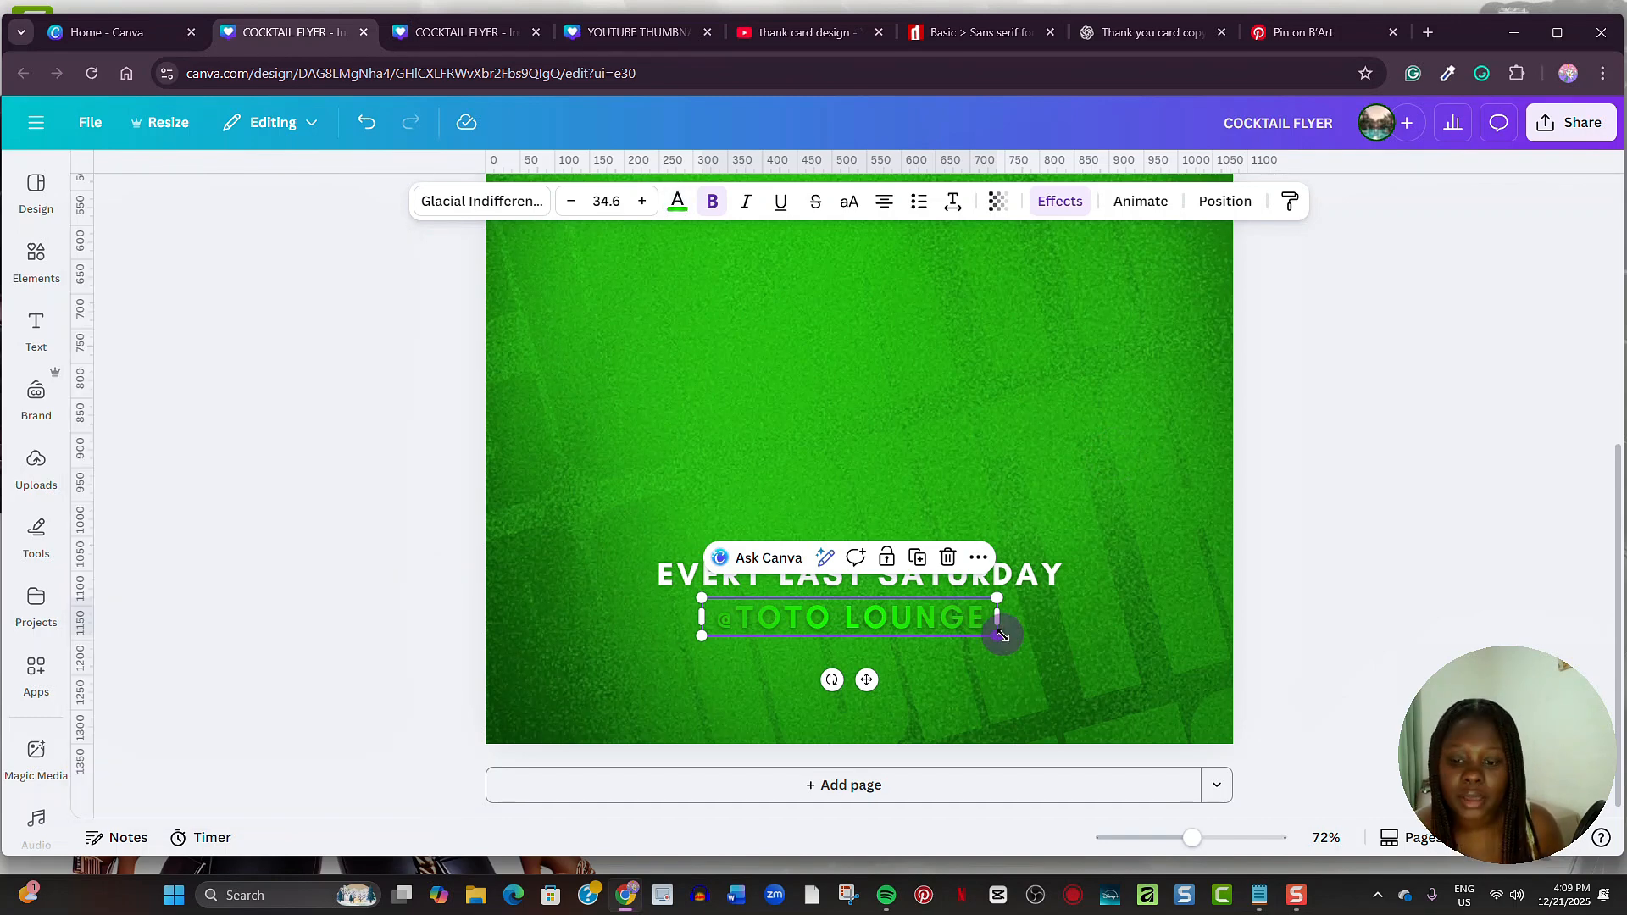
drag(997, 636, 1033, 642)
drag(952, 620, 930, 621)
click(1060, 203)
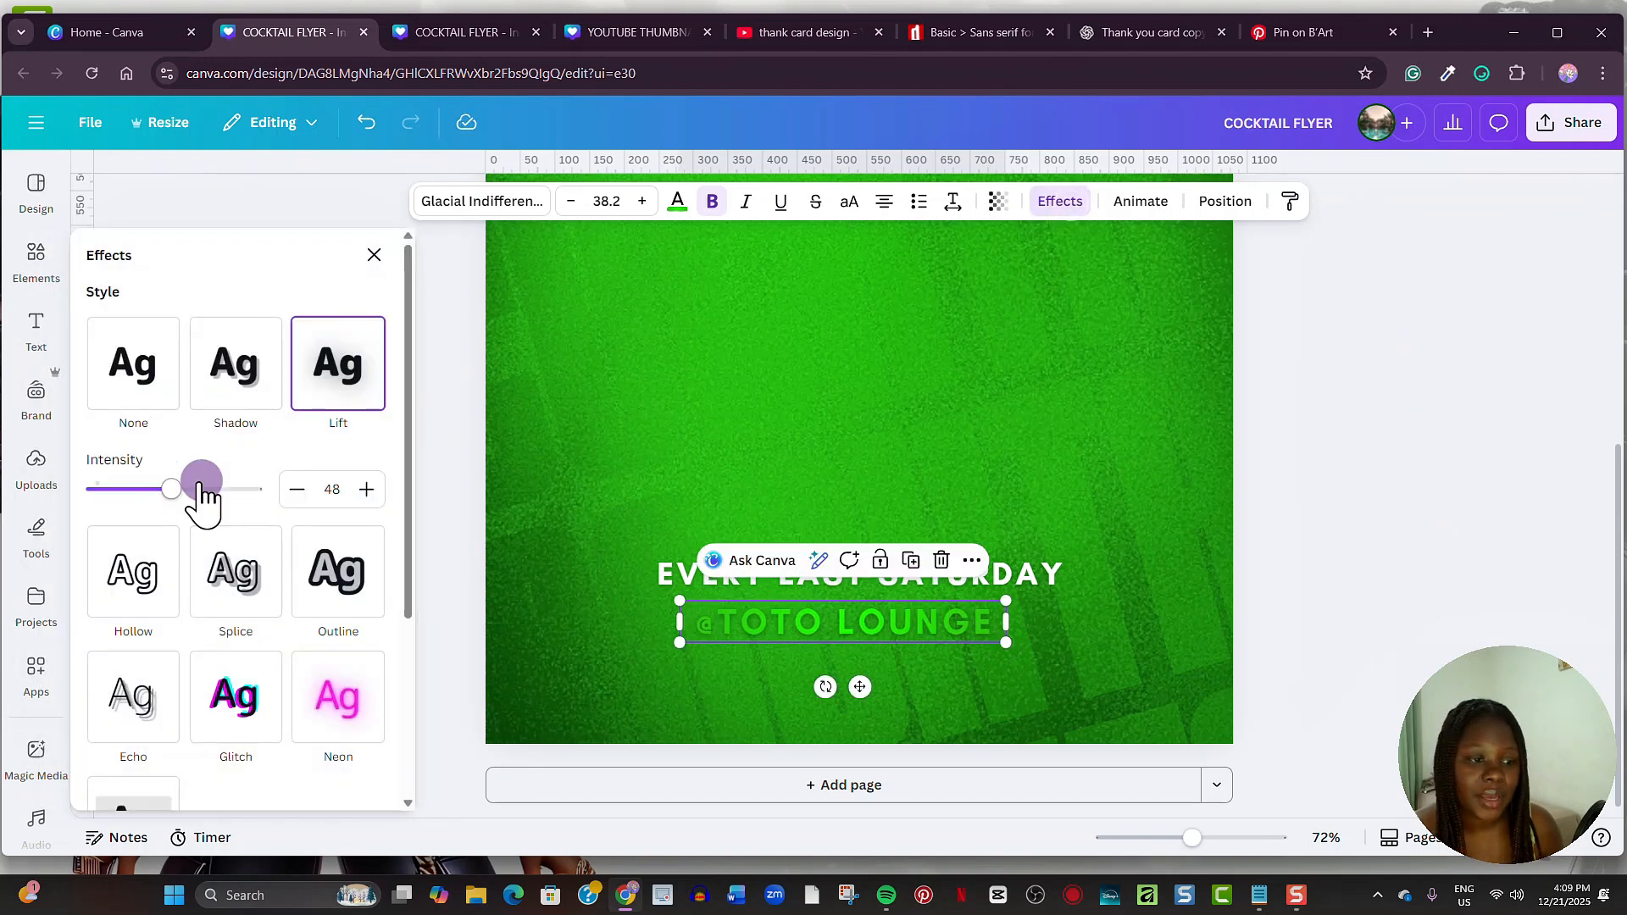
drag(212, 488, 285, 491)
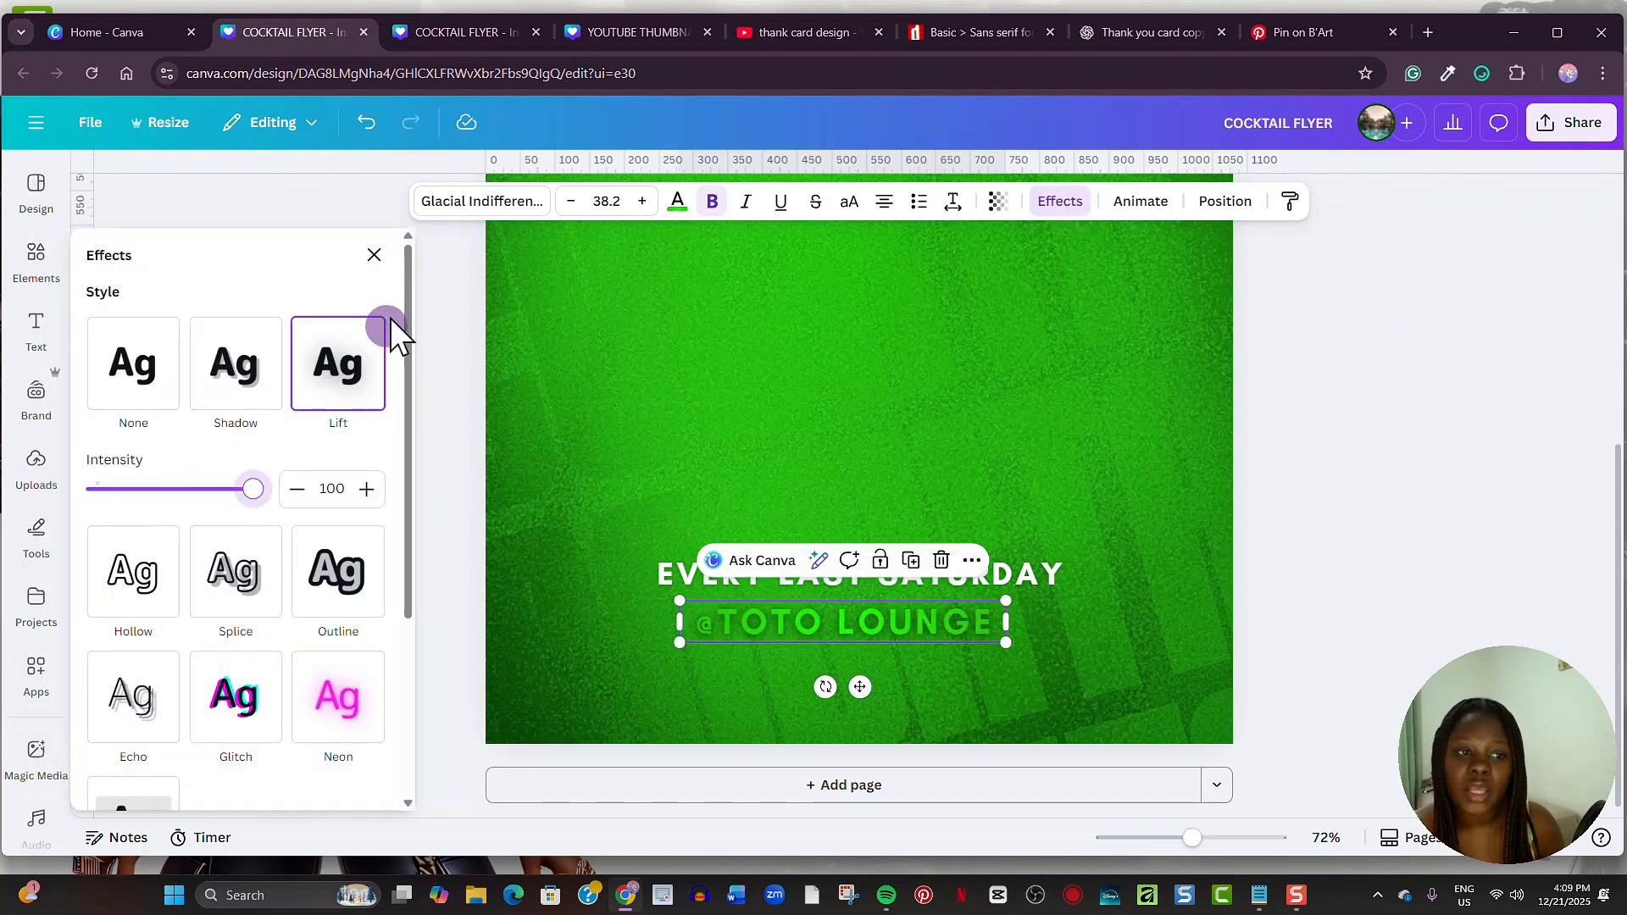
click(373, 254)
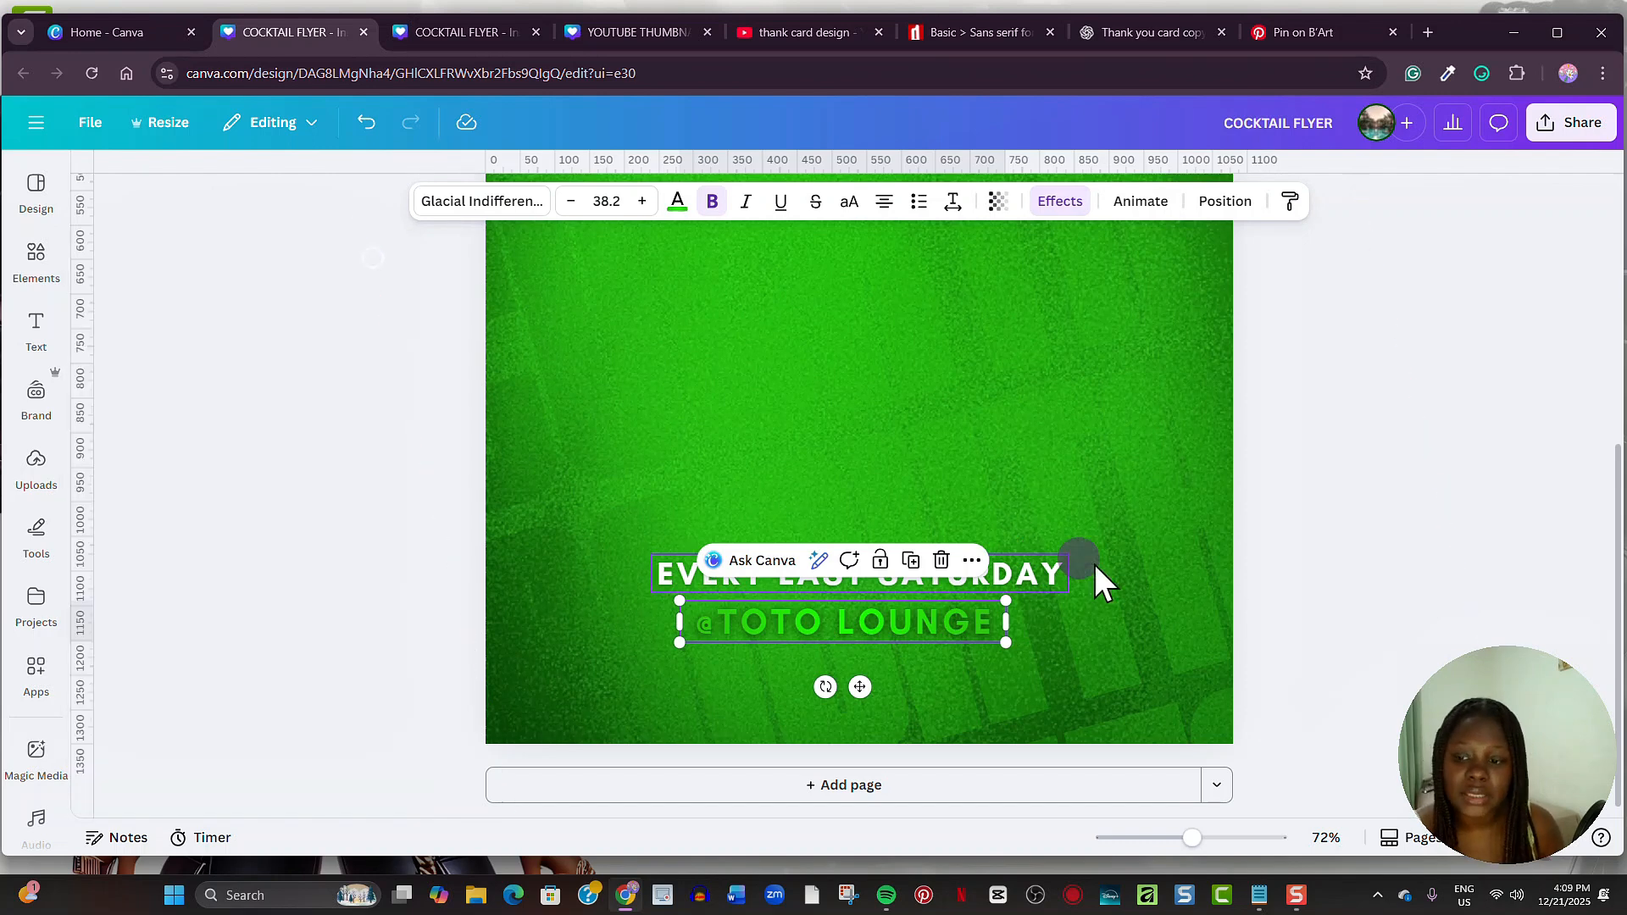
click(1280, 561)
click(1030, 570)
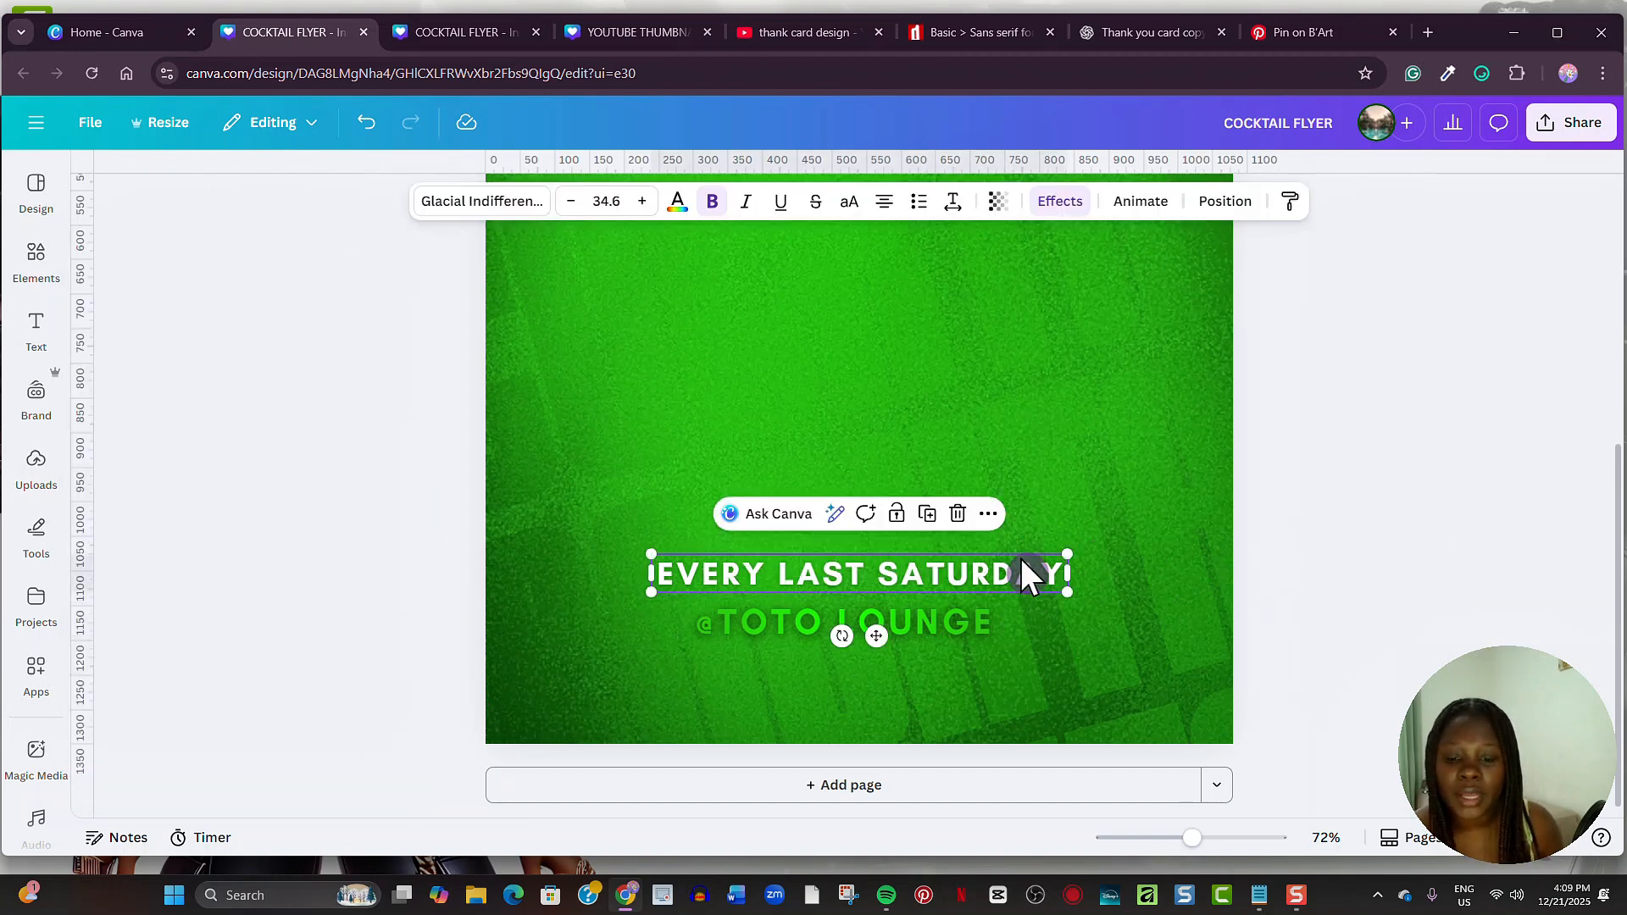
click(935, 523)
drag(963, 577, 949, 656)
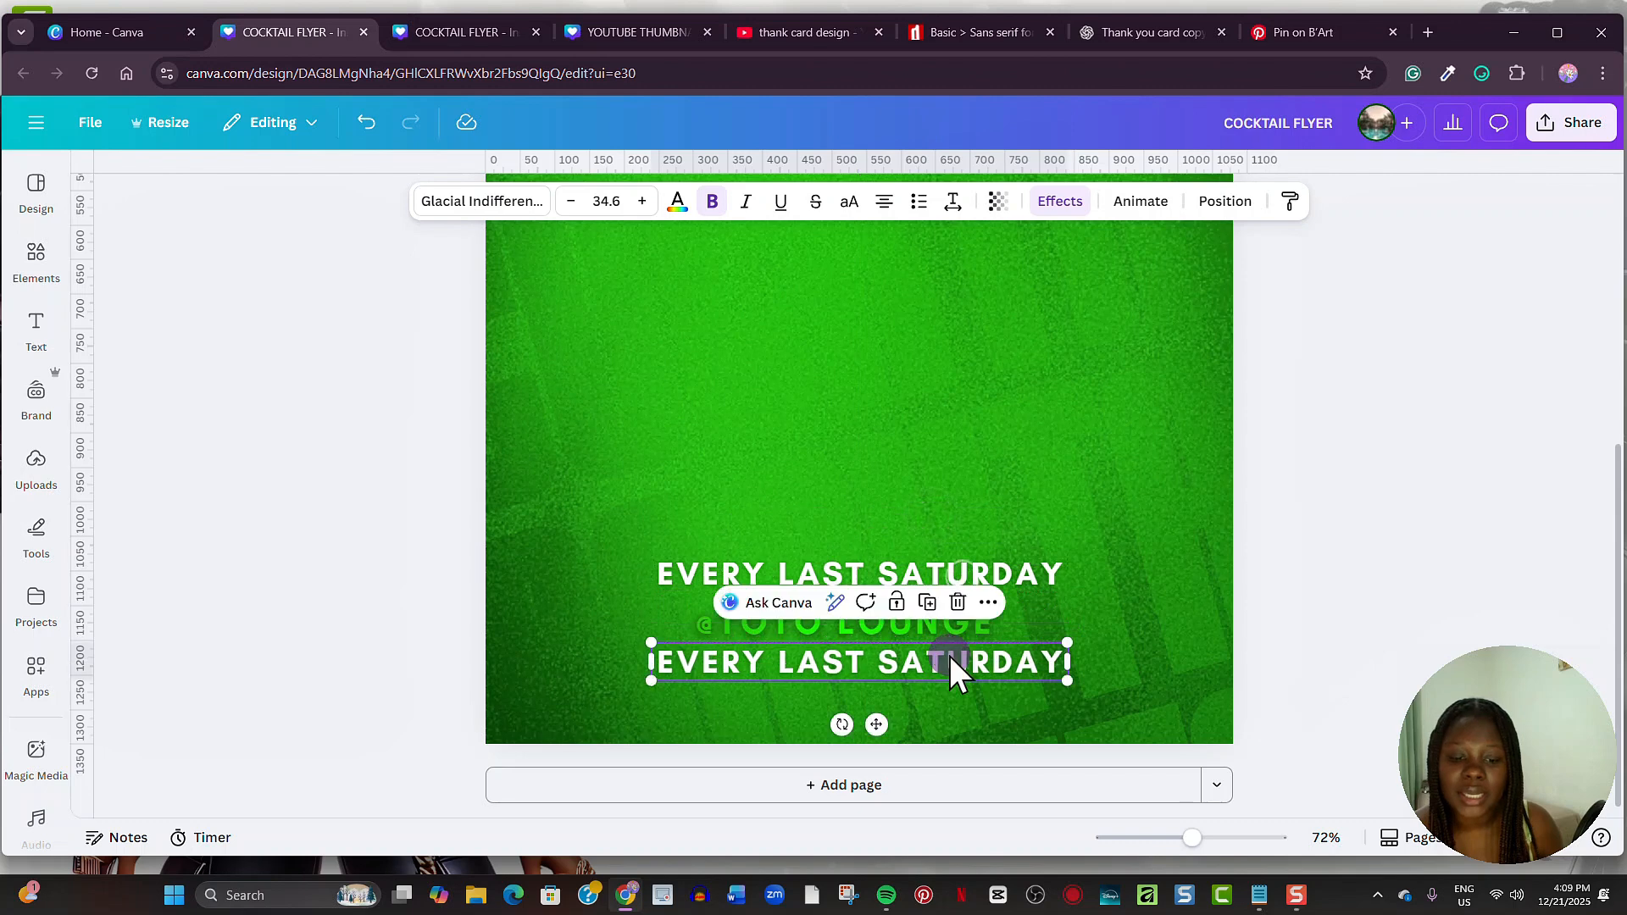
double_click(949, 656)
text(8 PM |)
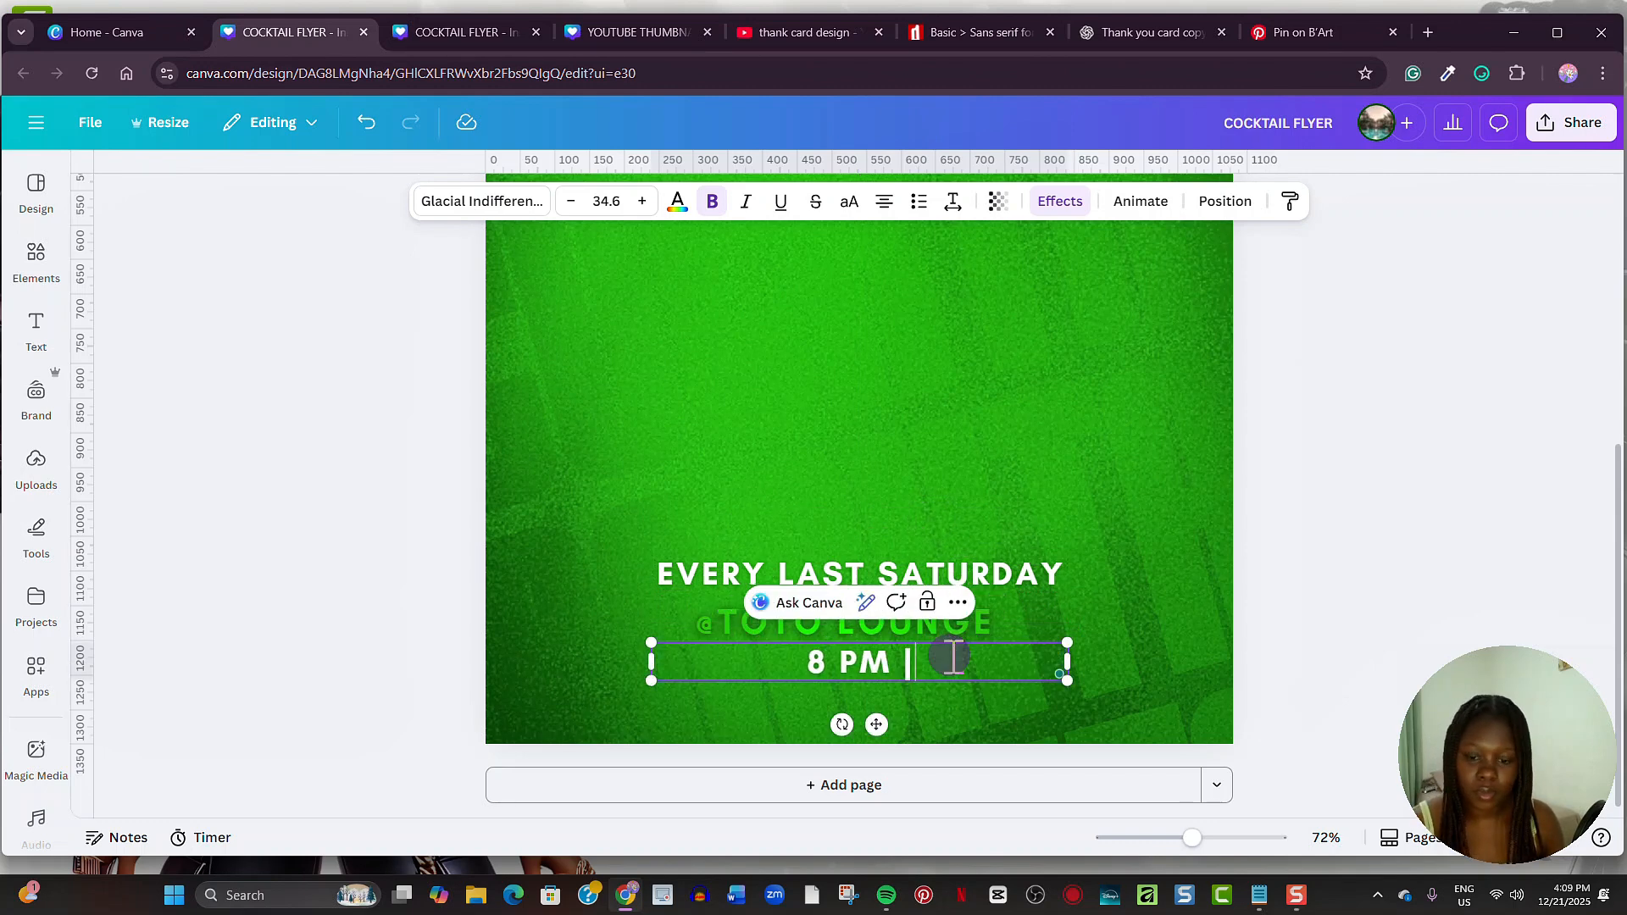
text( AMD: $50)
key(Escape)
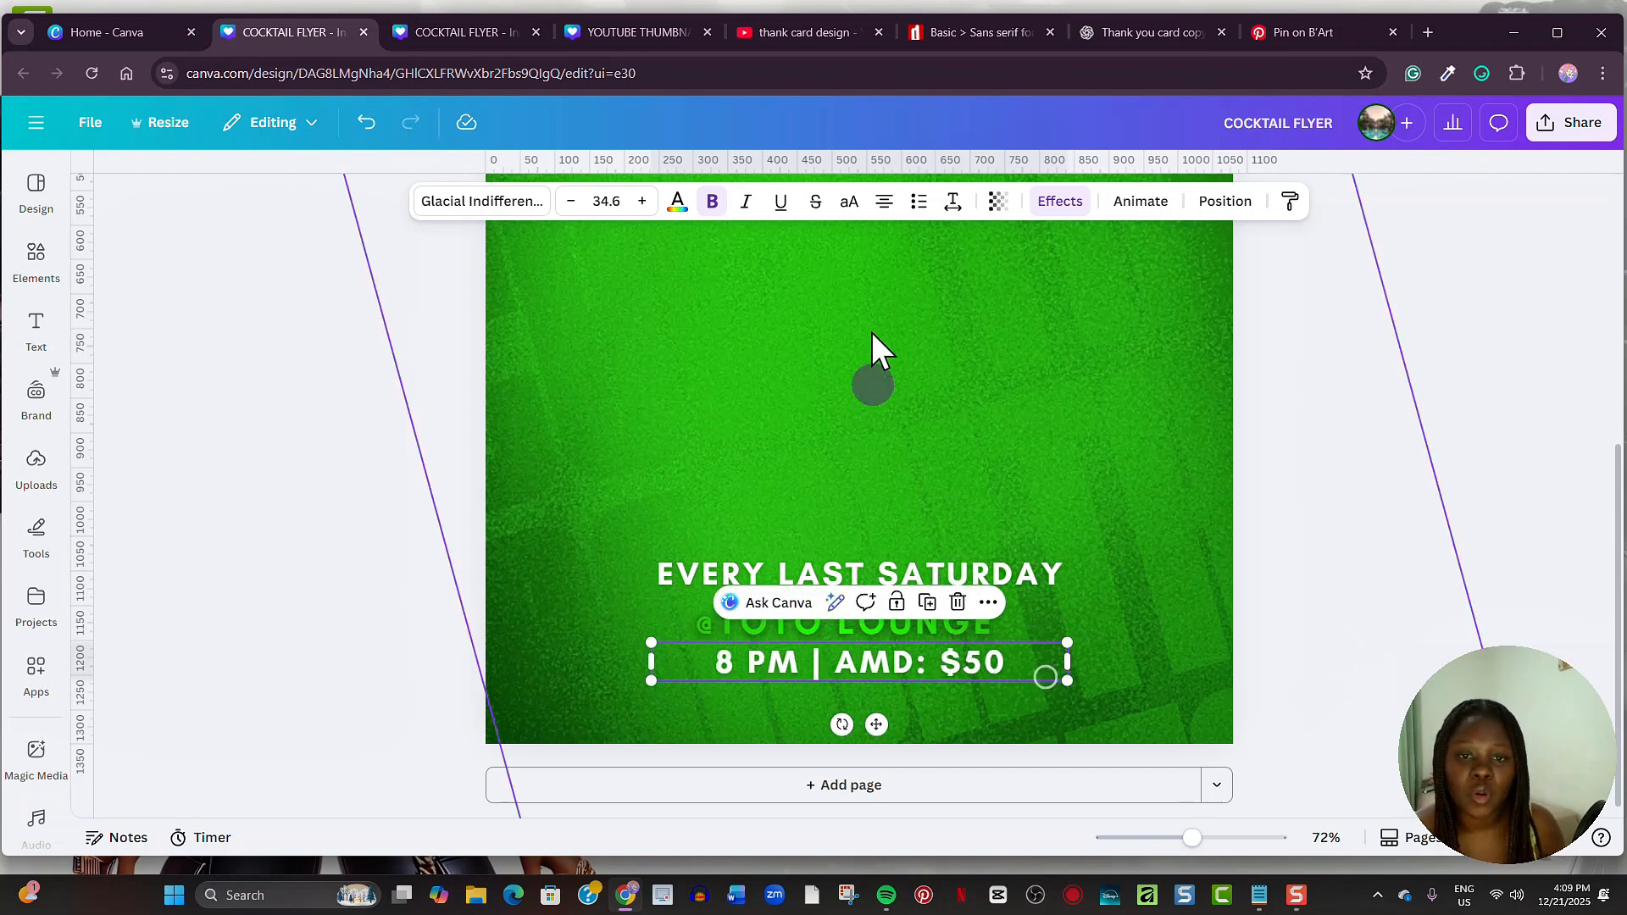
Step: Remove bold from the time and price line, narrow its text box, and reduce its letter spacing
click(713, 201)
drag(1067, 661, 945, 662)
click(953, 201)
drag(922, 280, 887, 279)
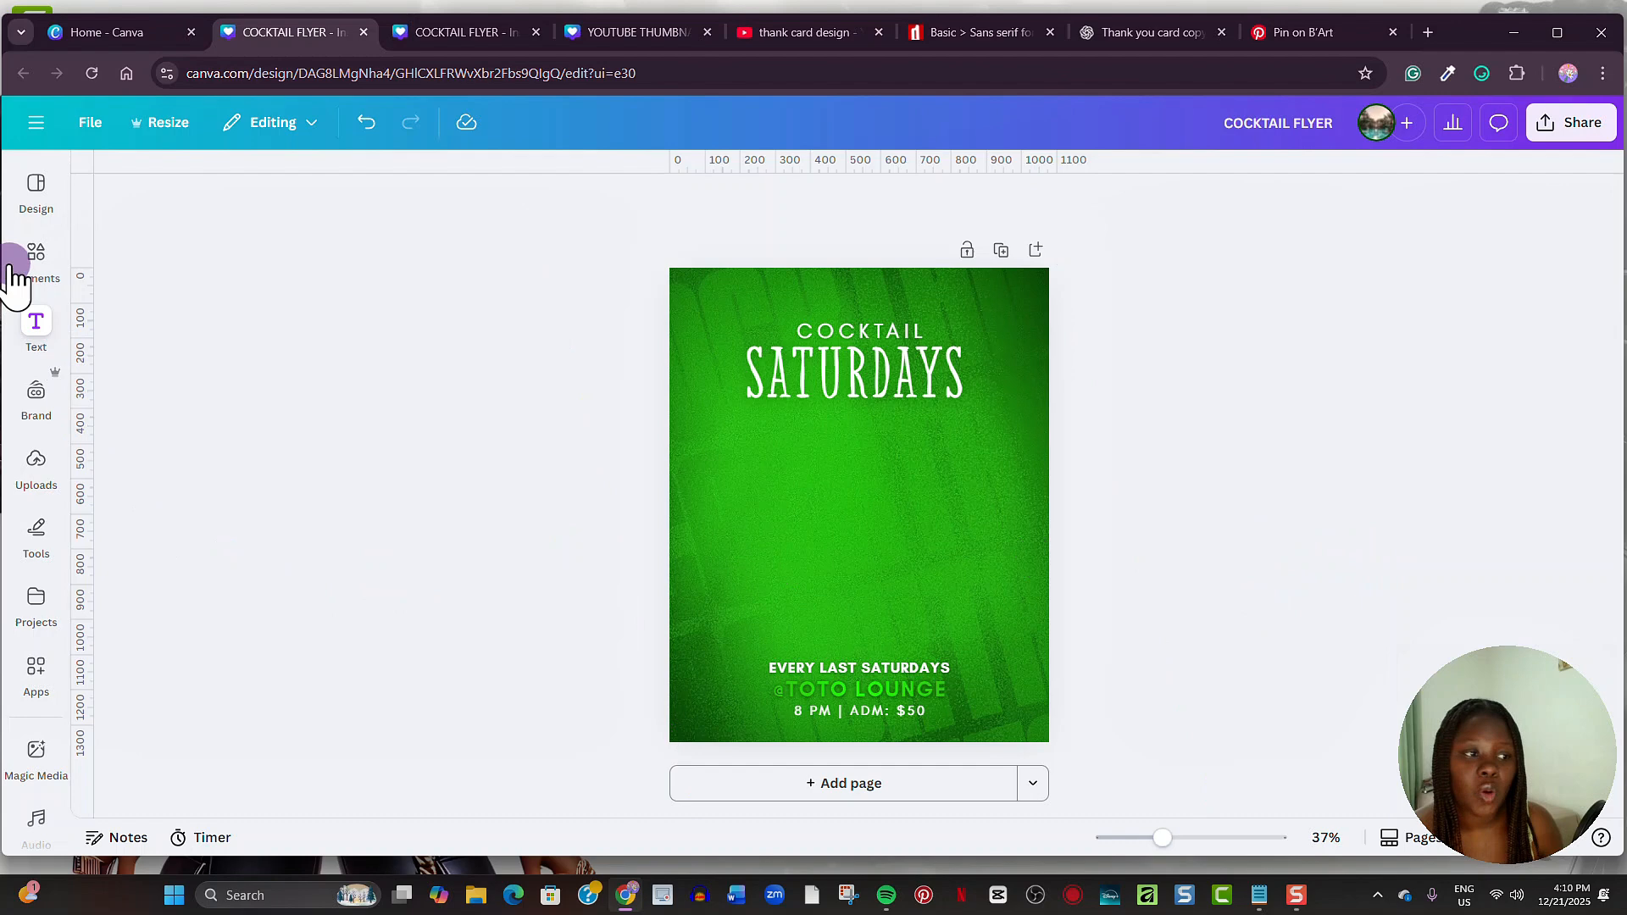
Step: Search the photo elements for LIME SLICE and add the single lime wedge with the dark green rind
click(21, 254)
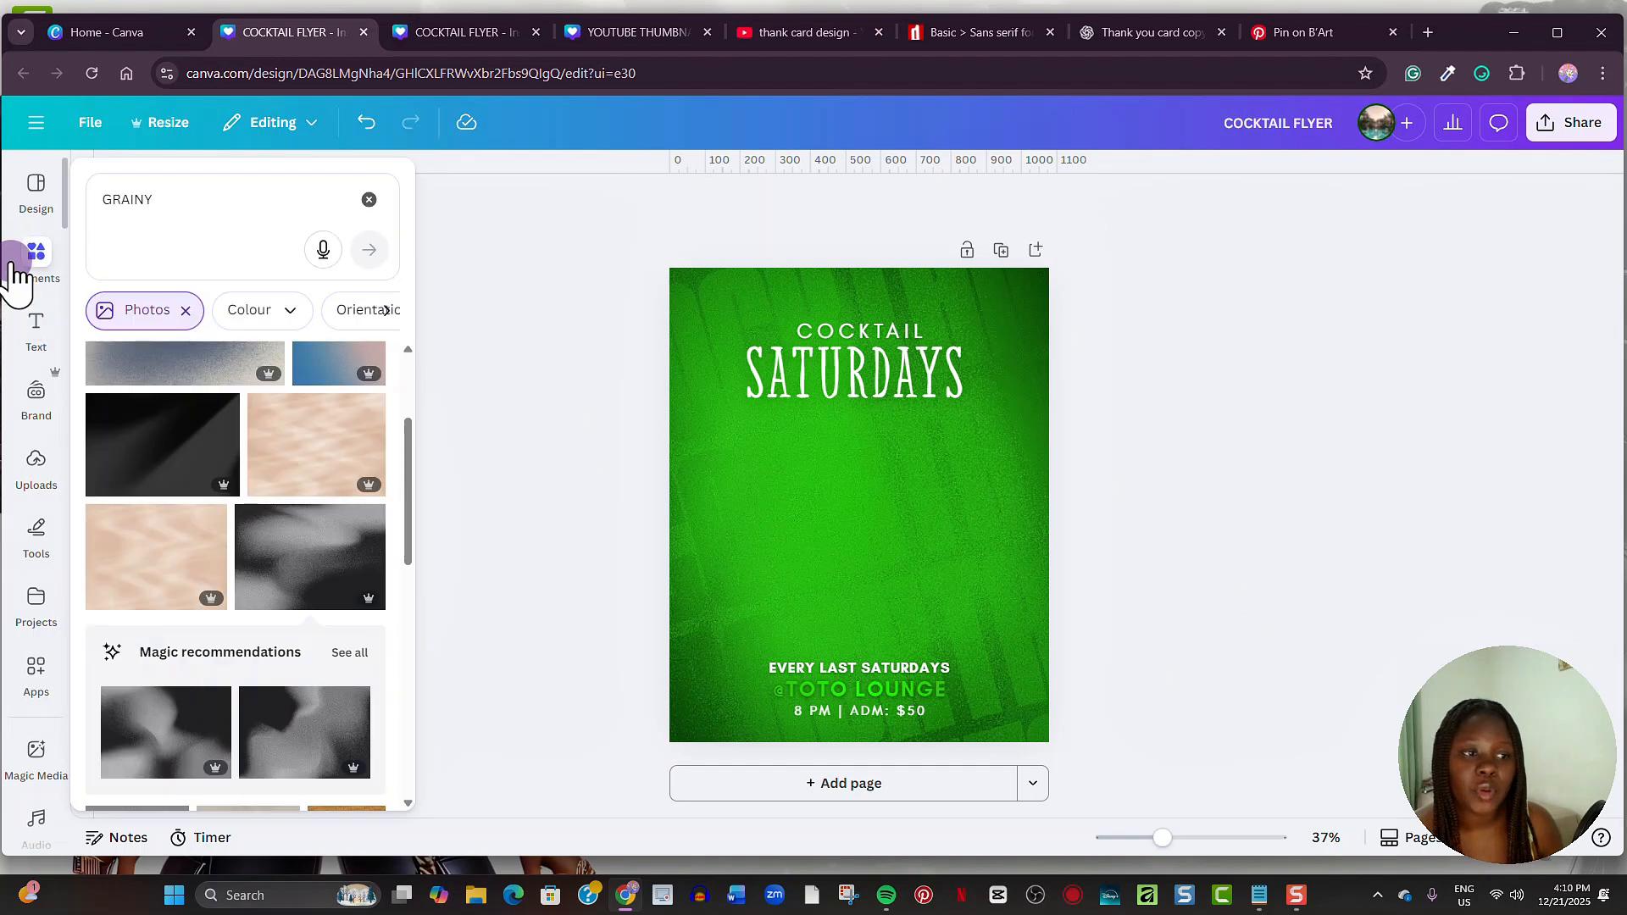
click(109, 202)
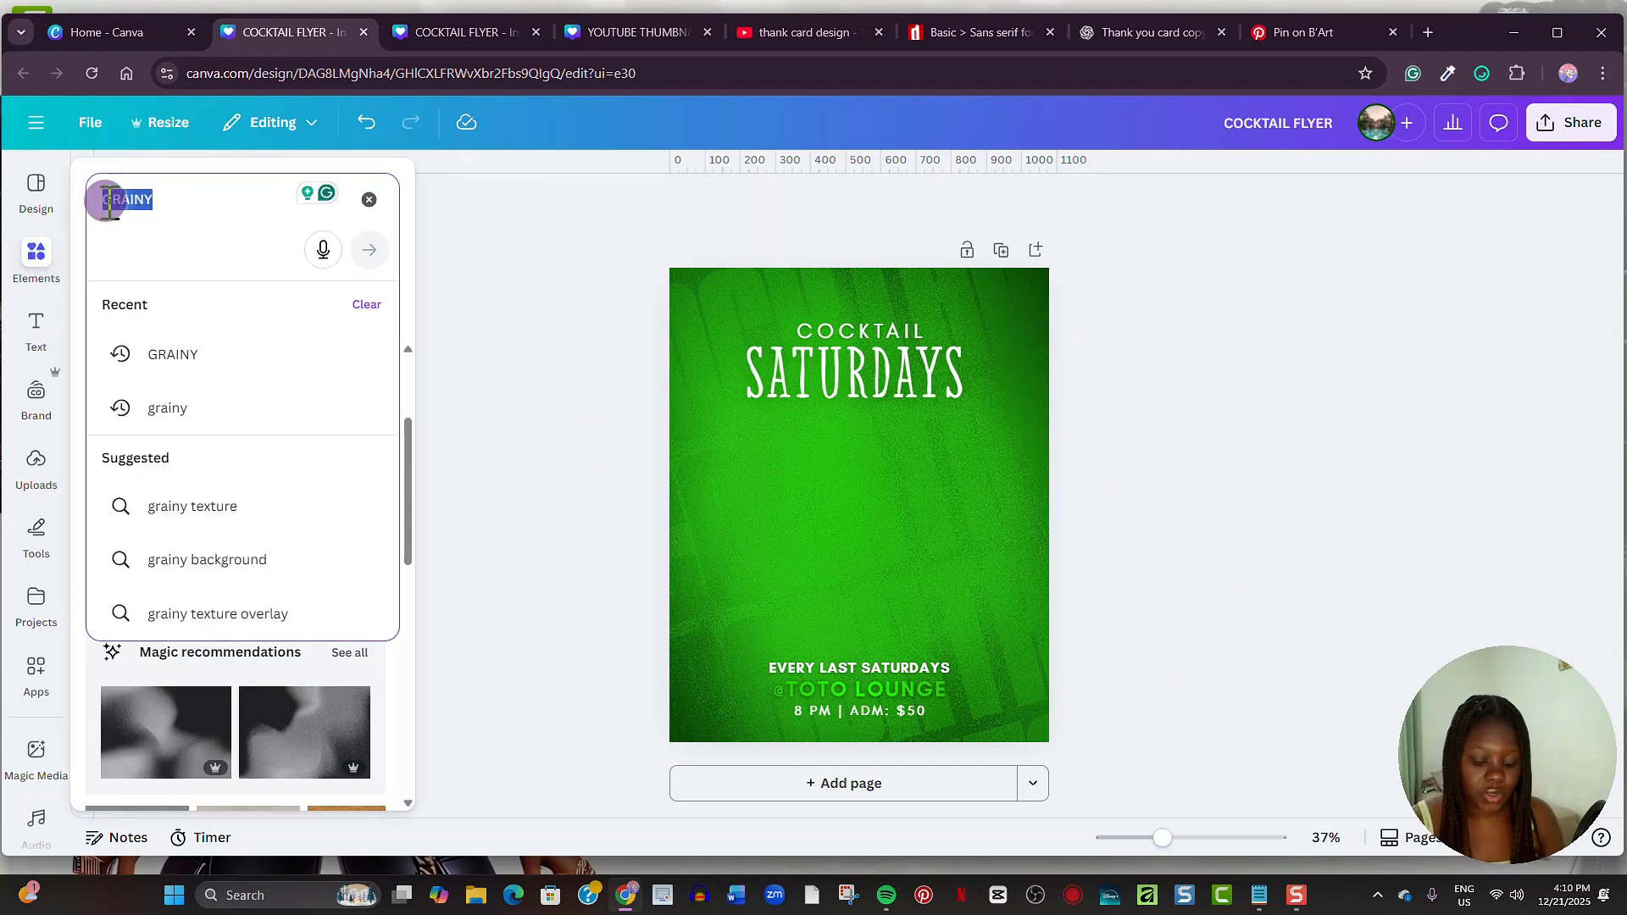
text(LIME SLICE)
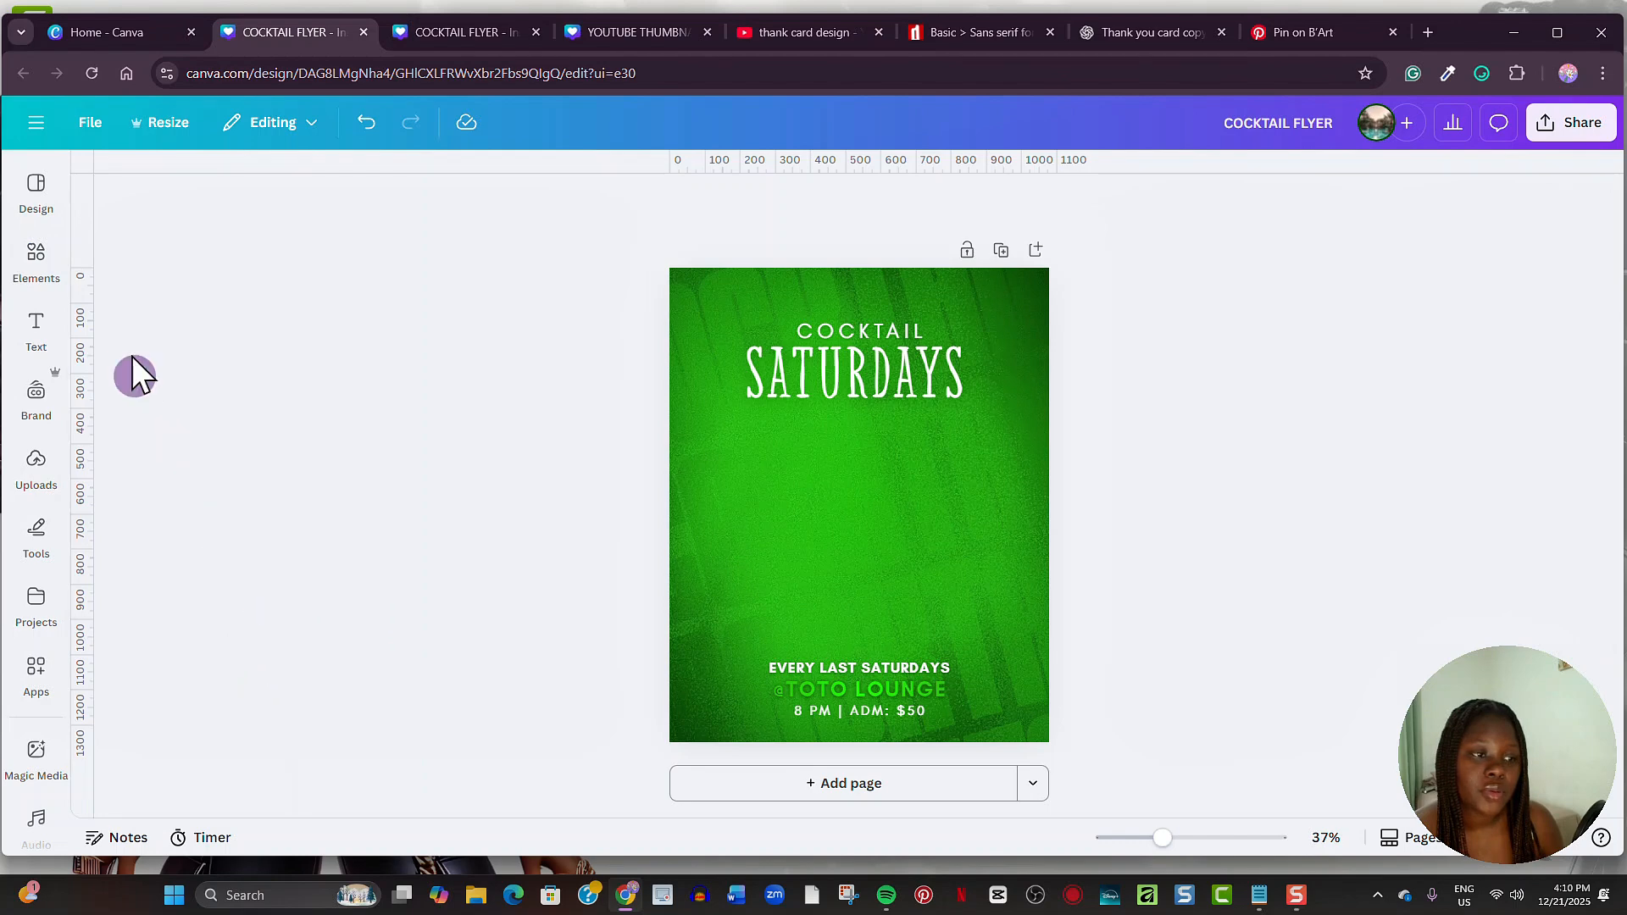
click(36, 258)
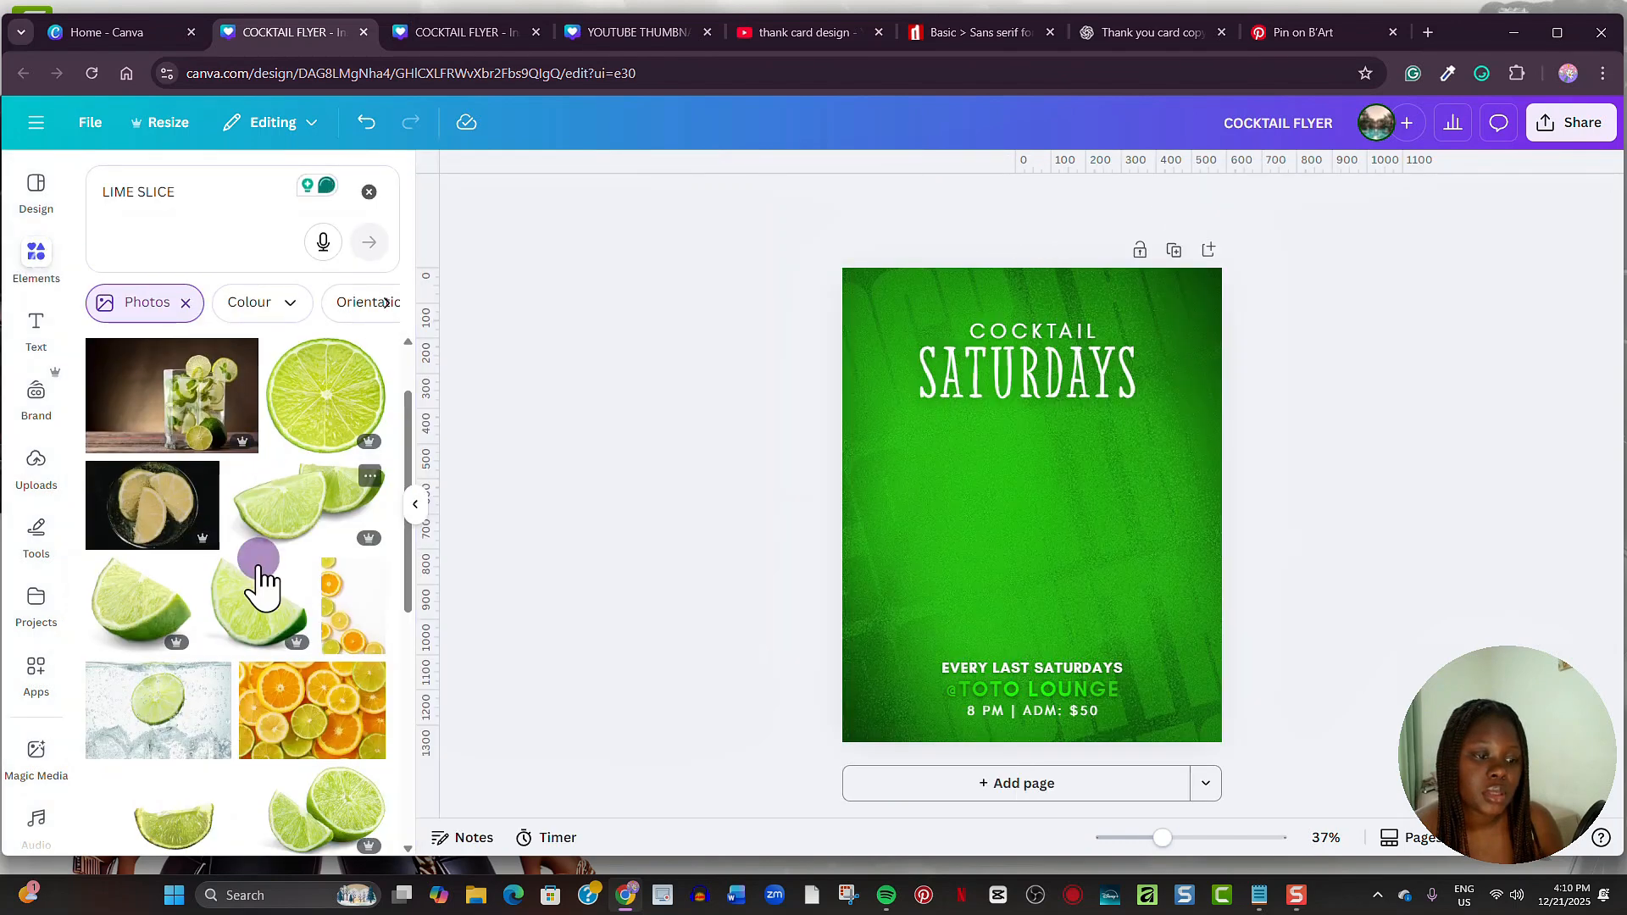
click(260, 604)
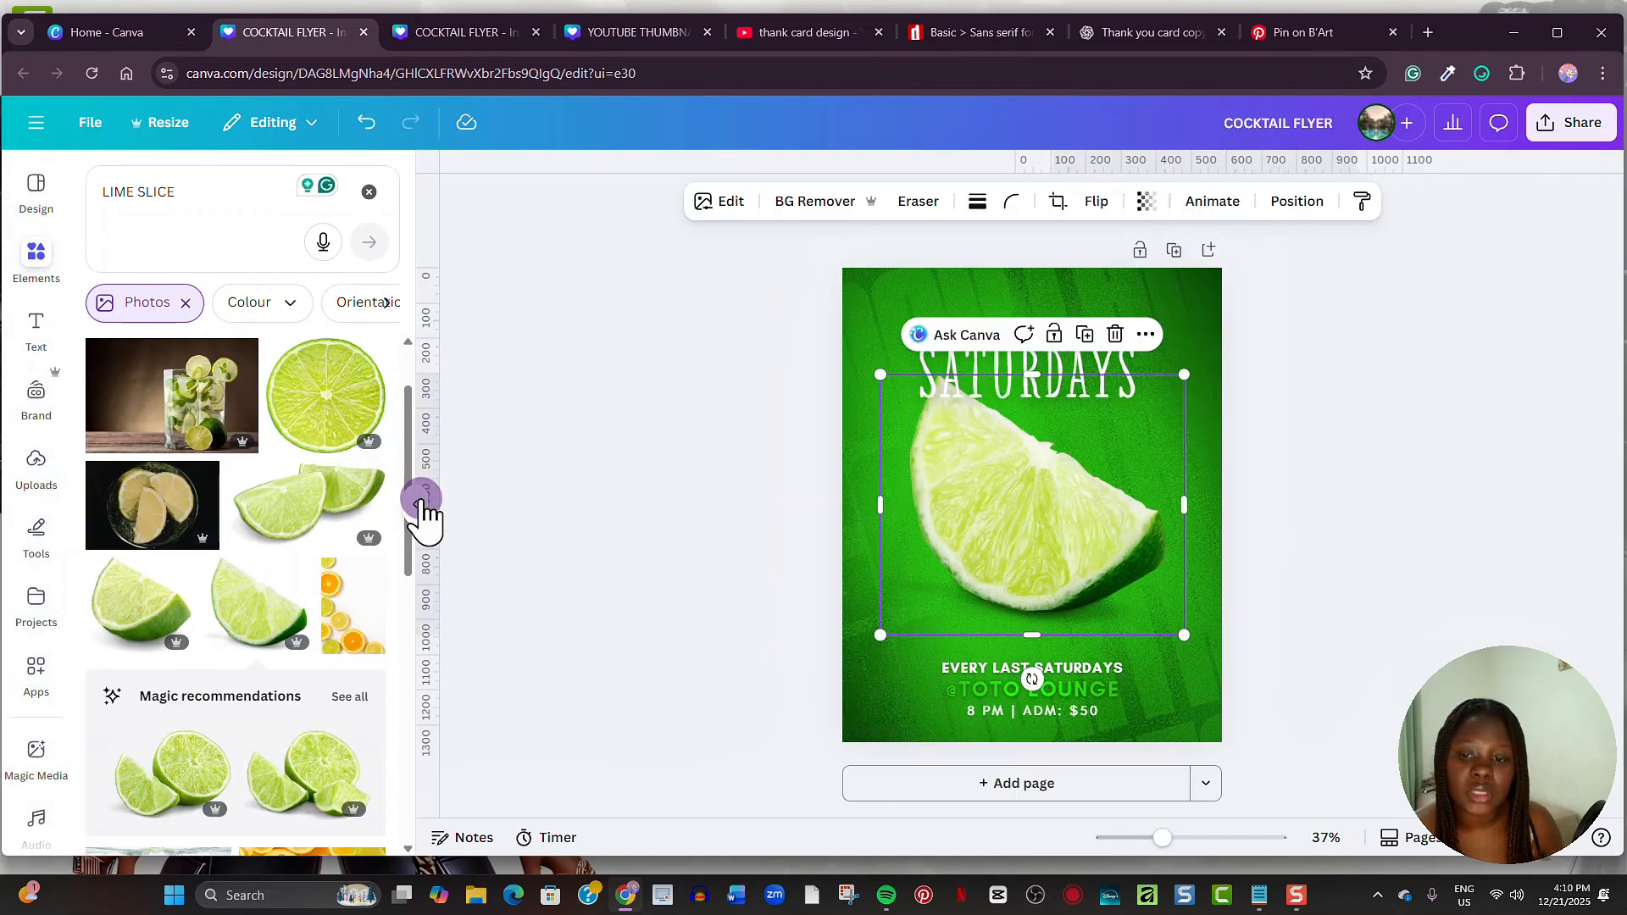
Step: Scale the lime wedge down slightly and position it between the SATURDAYS heading and the event details
click(415, 504)
drag(1007, 382, 983, 417)
mouse_move(890, 490)
mouse_down()
mouse_move(890, 521)
mouse_move(889, 505)
mouse_up()
Step: Apply the Flint filter to the lime wedge photo
click(522, 205)
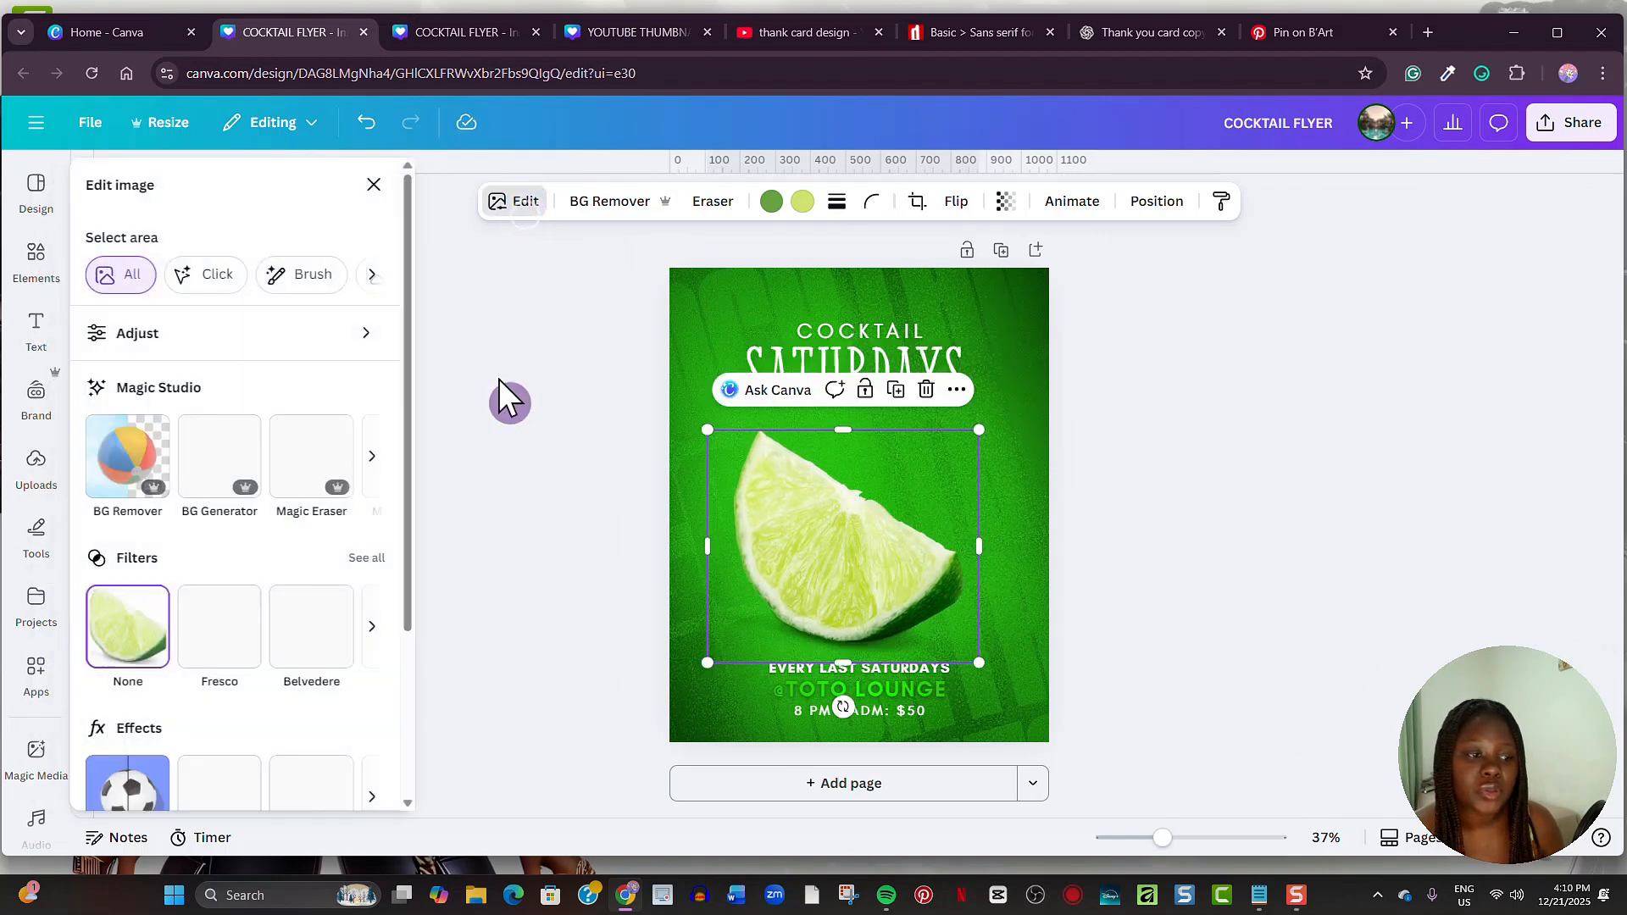
click(366, 557)
scroll(285, 542, down, 1)
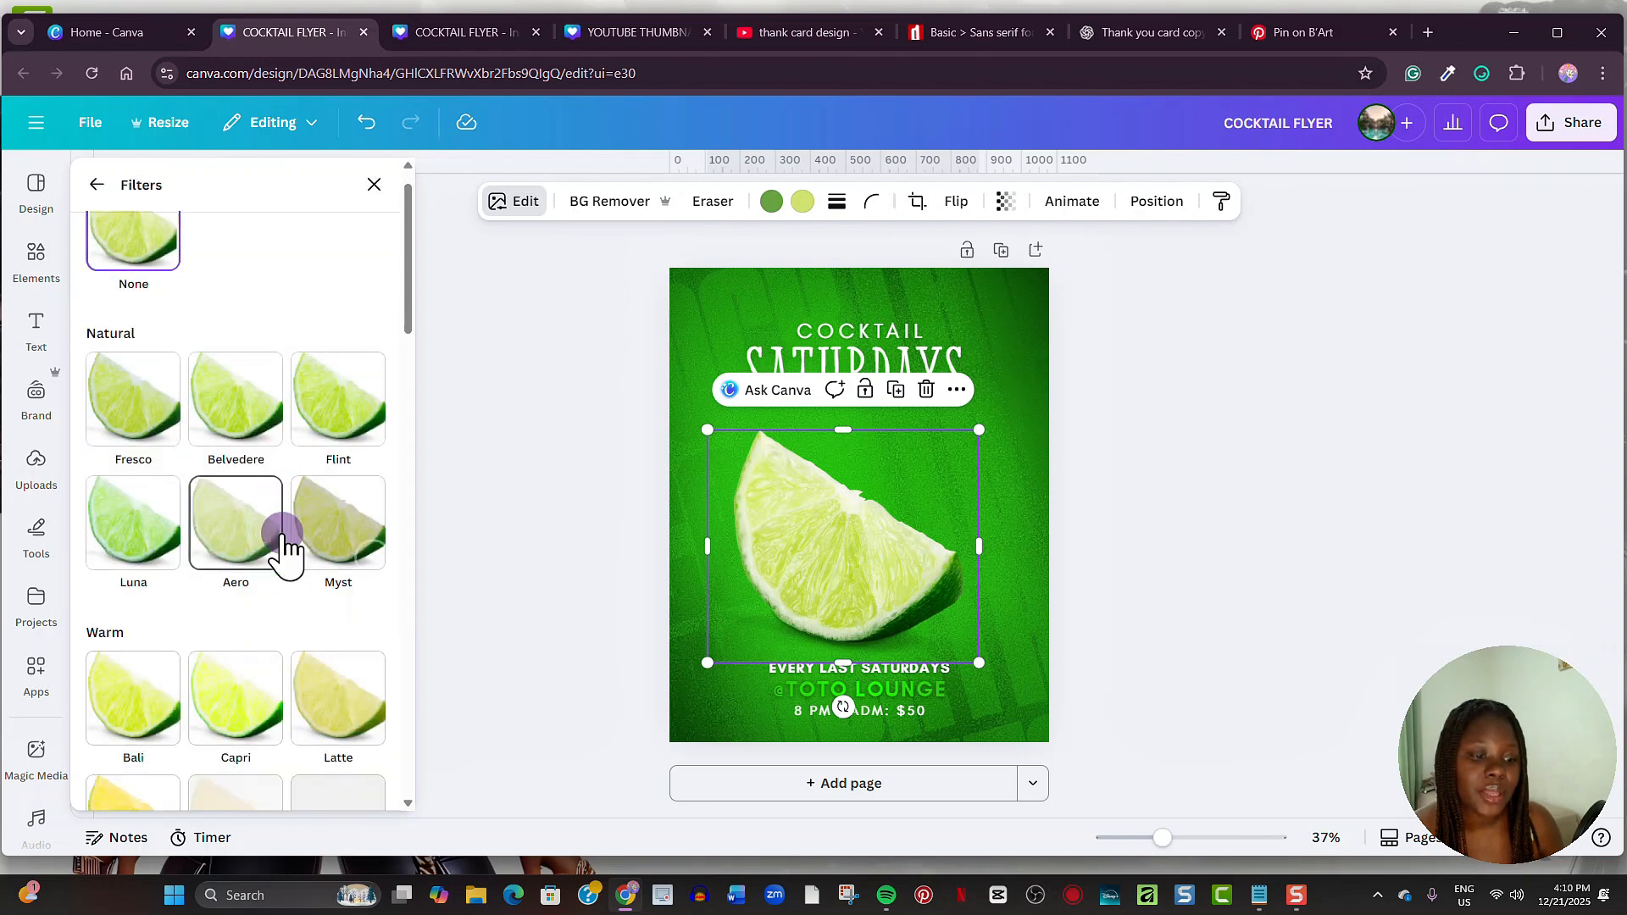
scroll(285, 547, down, 8)
scroll(331, 373, up, 8)
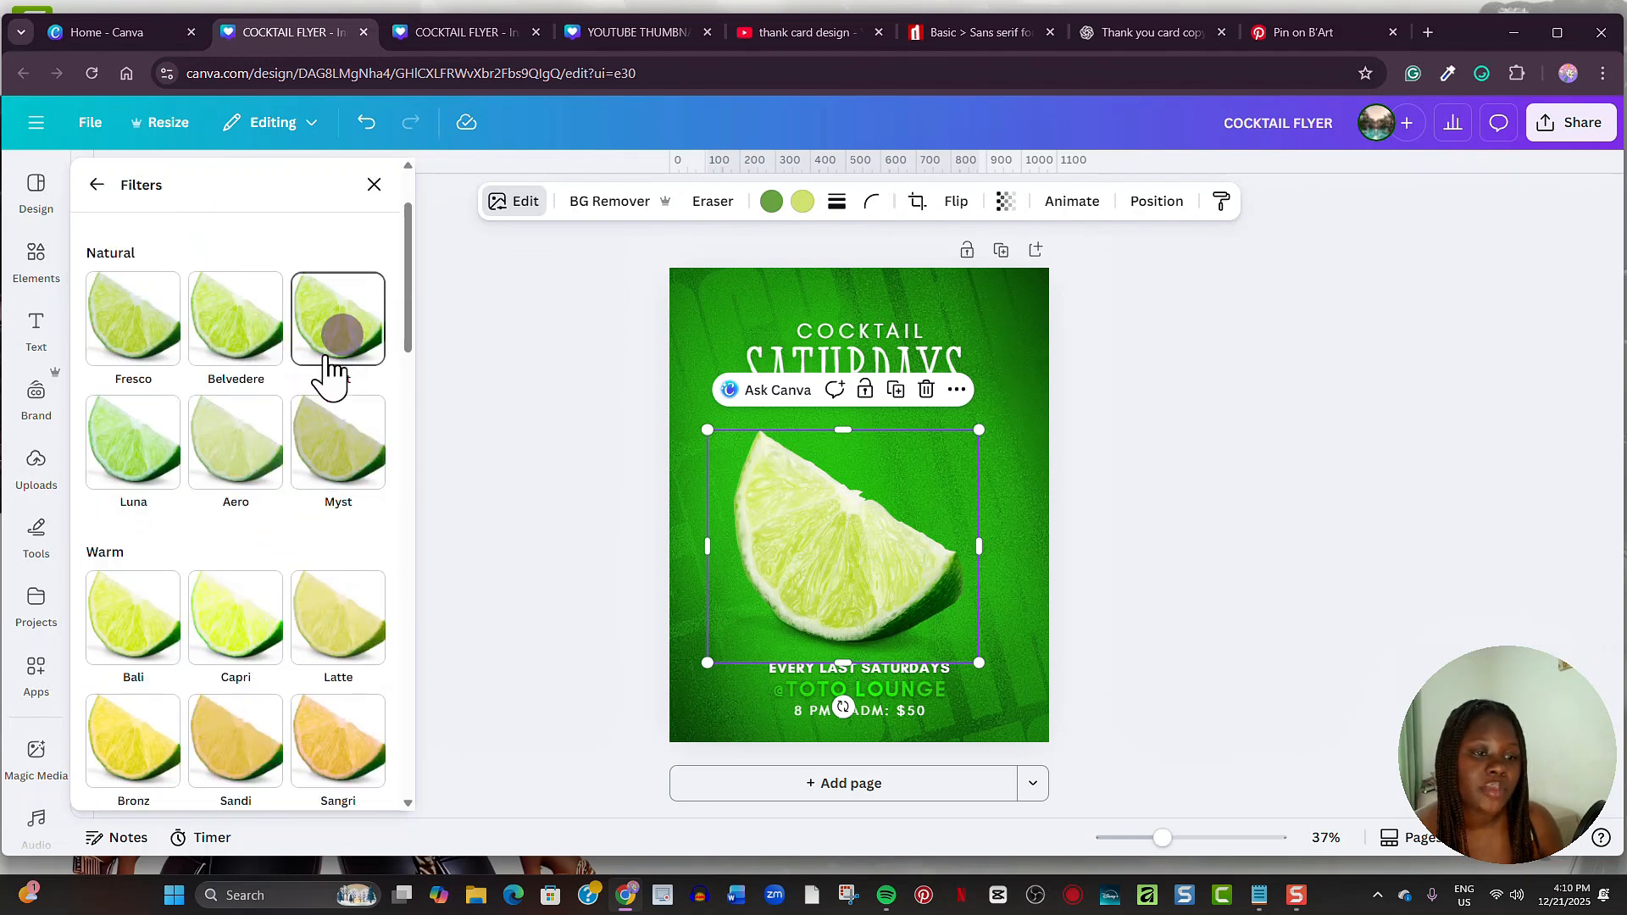
click(347, 326)
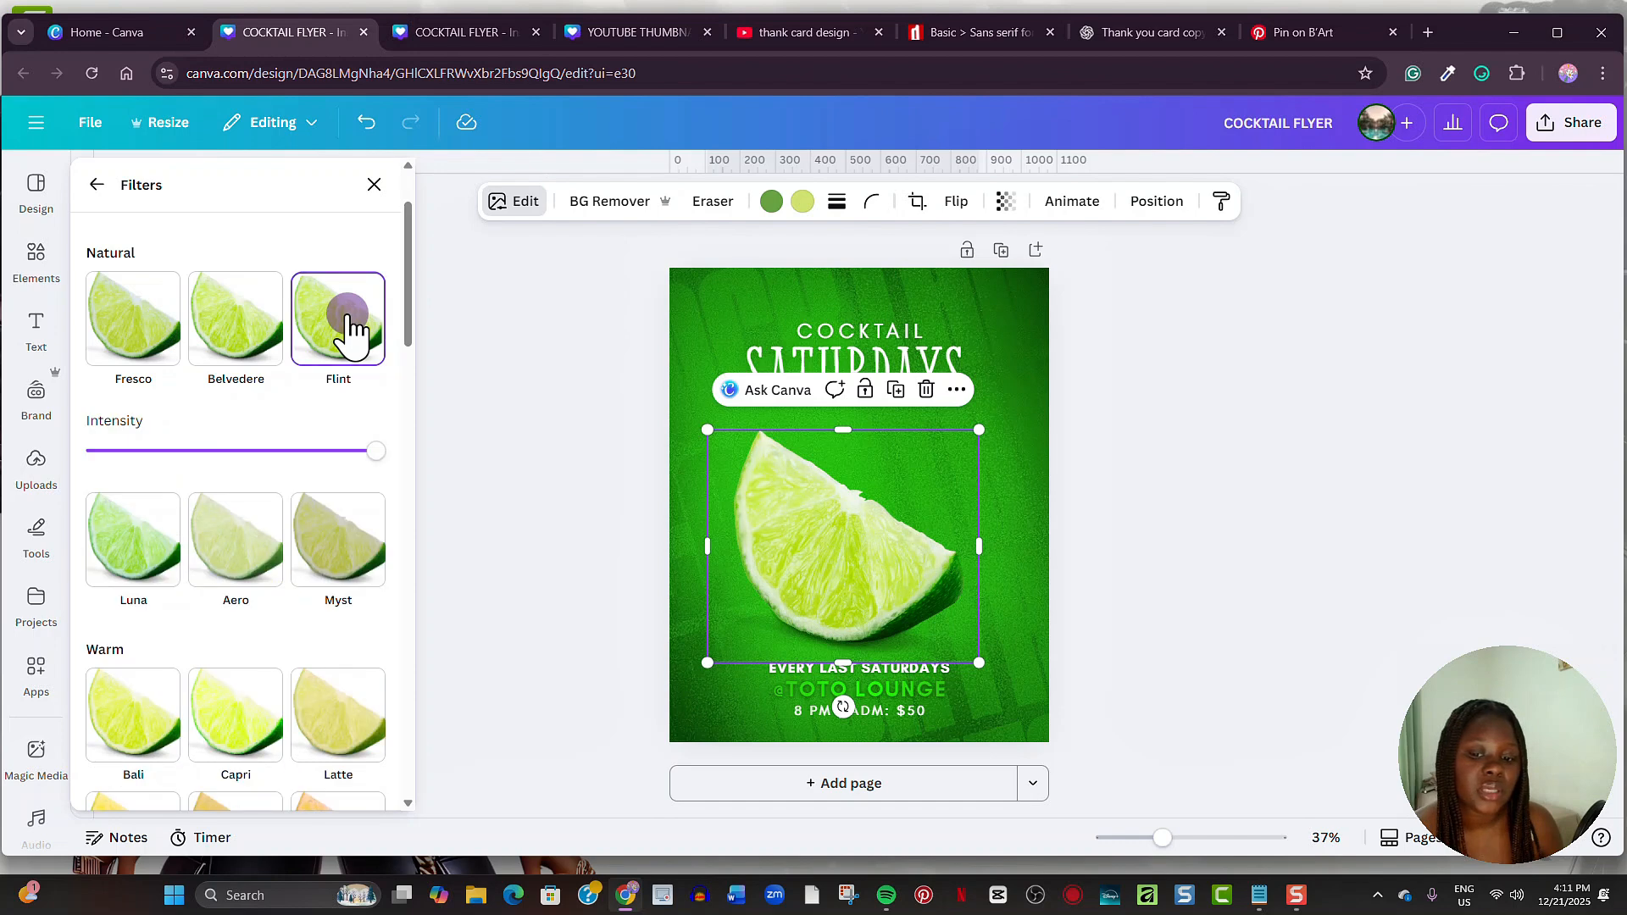
Step: Adjust the lime wedge photo's texture by setting its Sharpness to 64
click(98, 186)
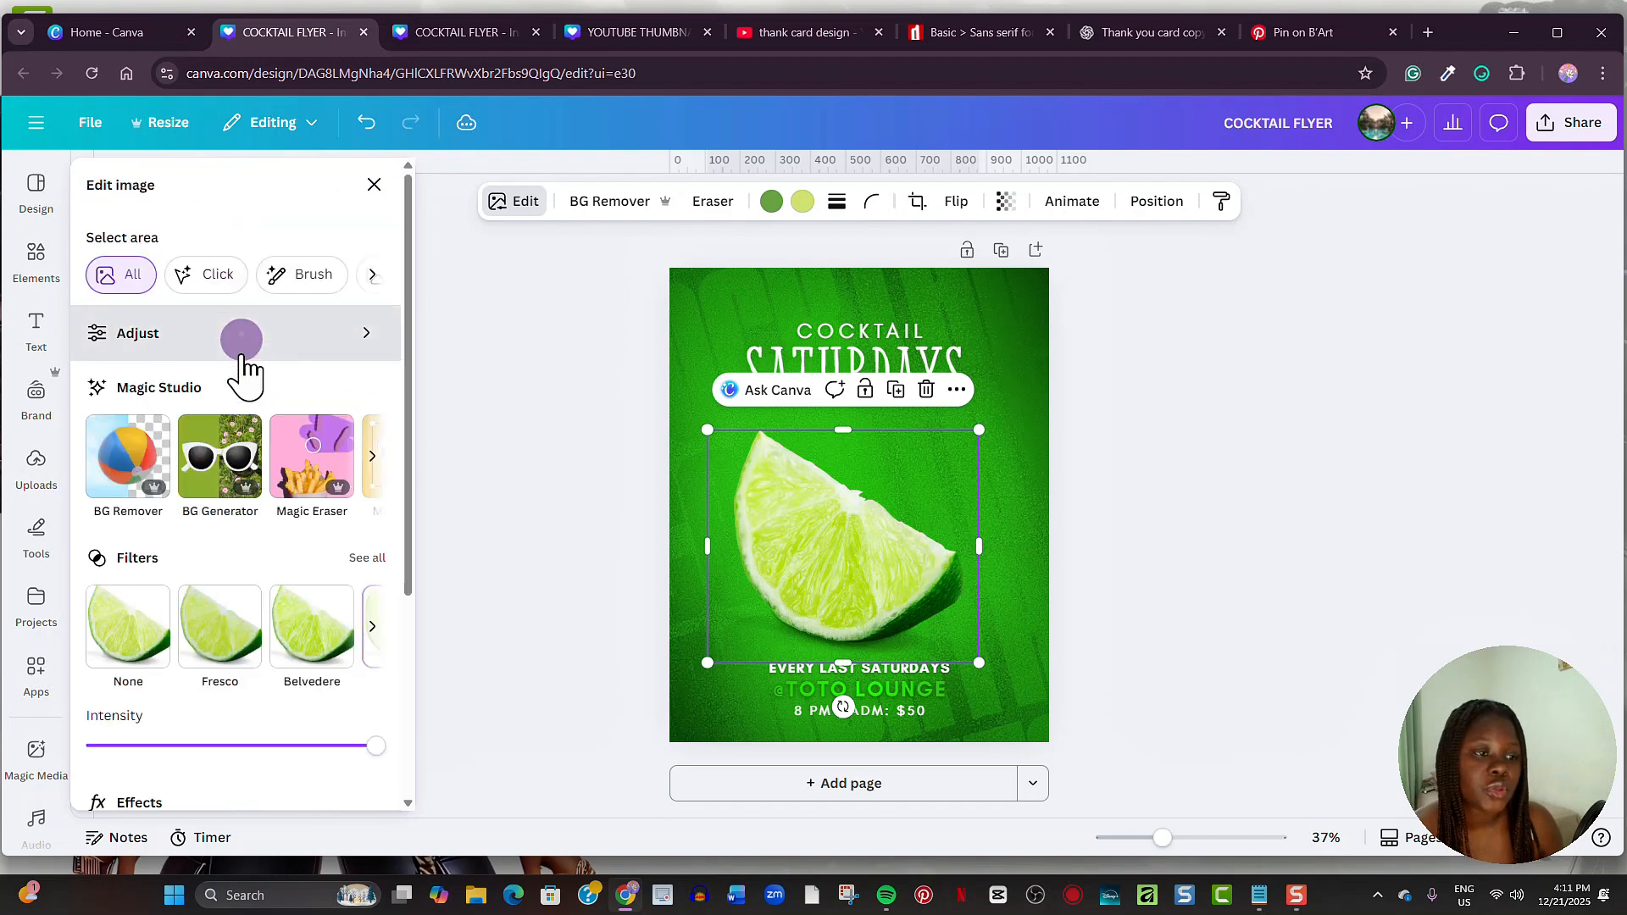
click(239, 335)
scroll(291, 614, down, 5)
scroll(232, 624, down, 5)
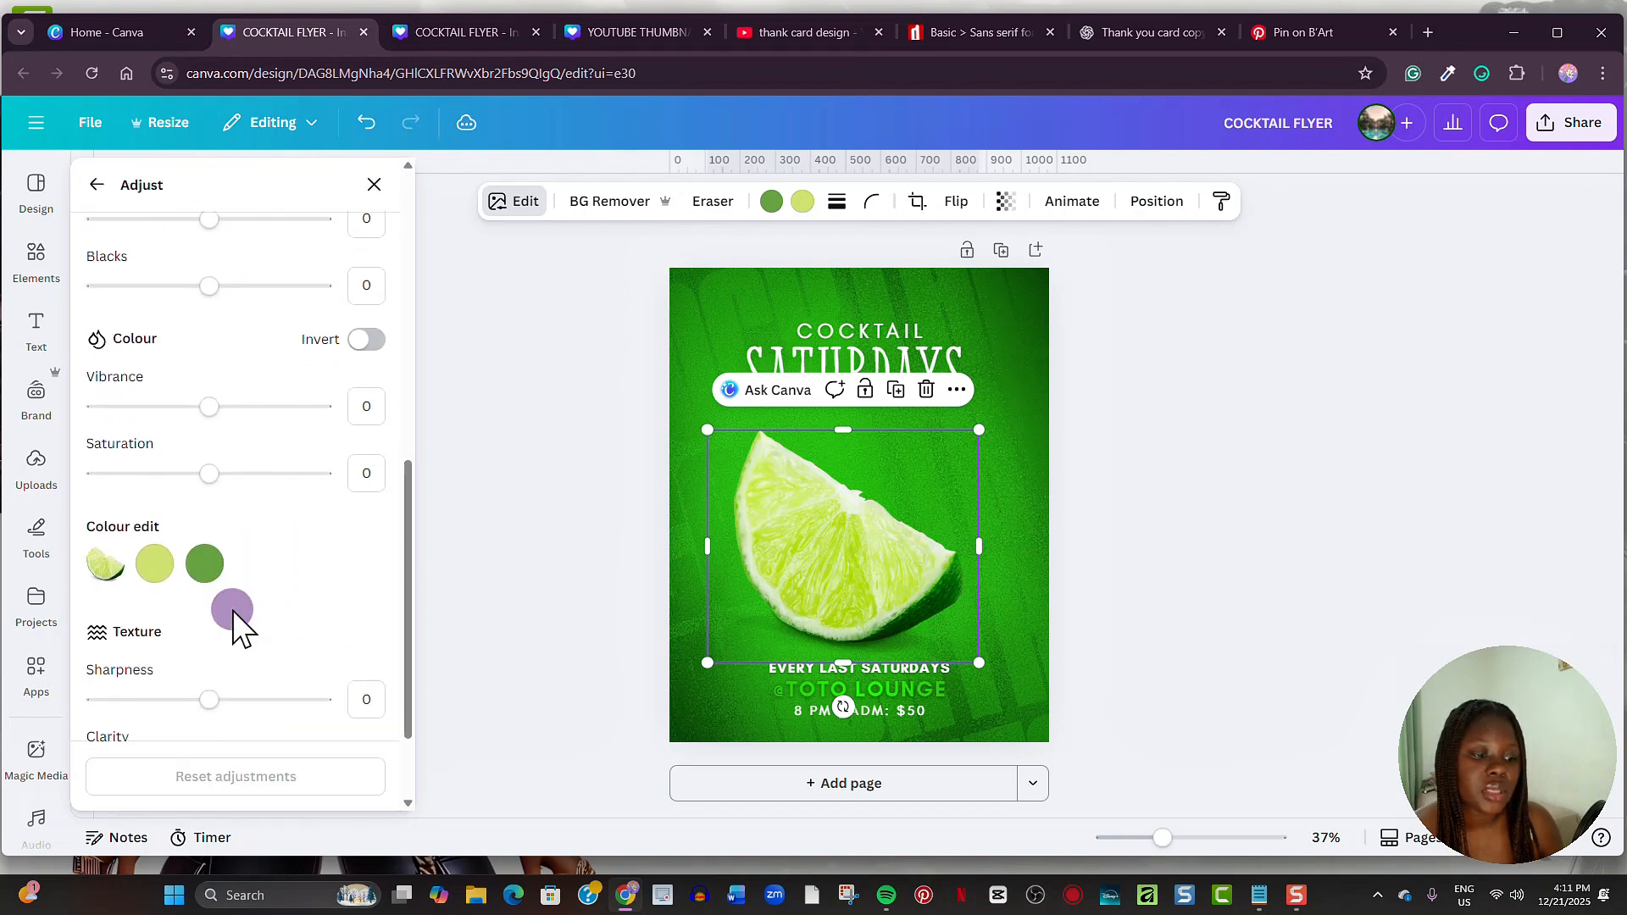
drag(211, 572, 263, 573)
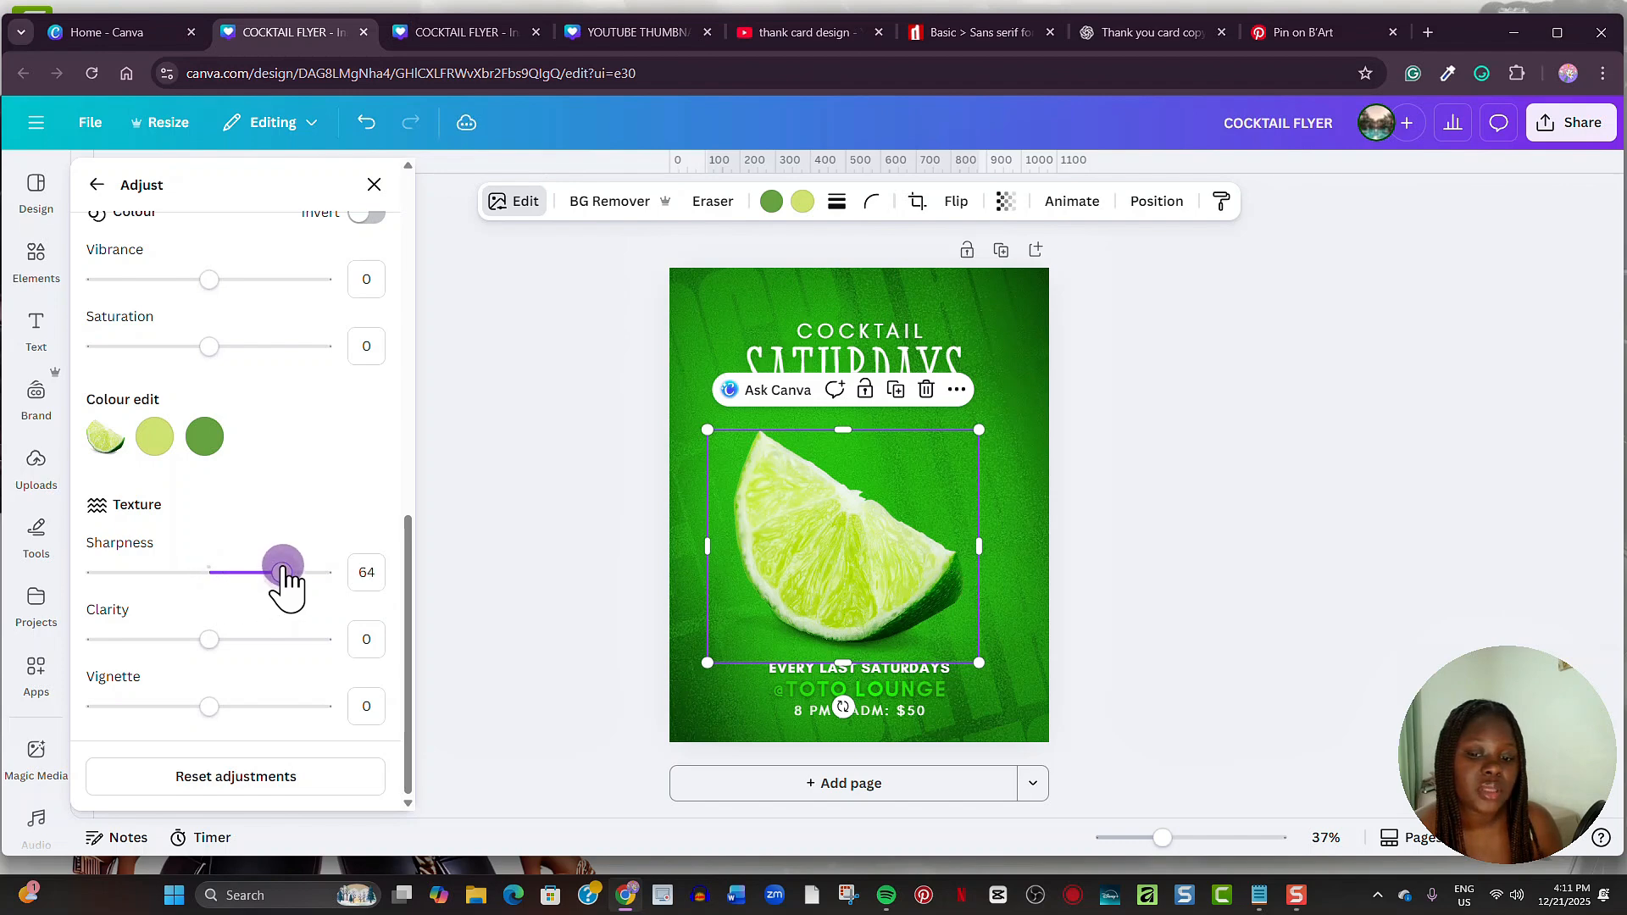
Step: Search the graphic elements for BLUR and add the orange blurred circle to the flyer
click(51, 254)
double_click(165, 197)
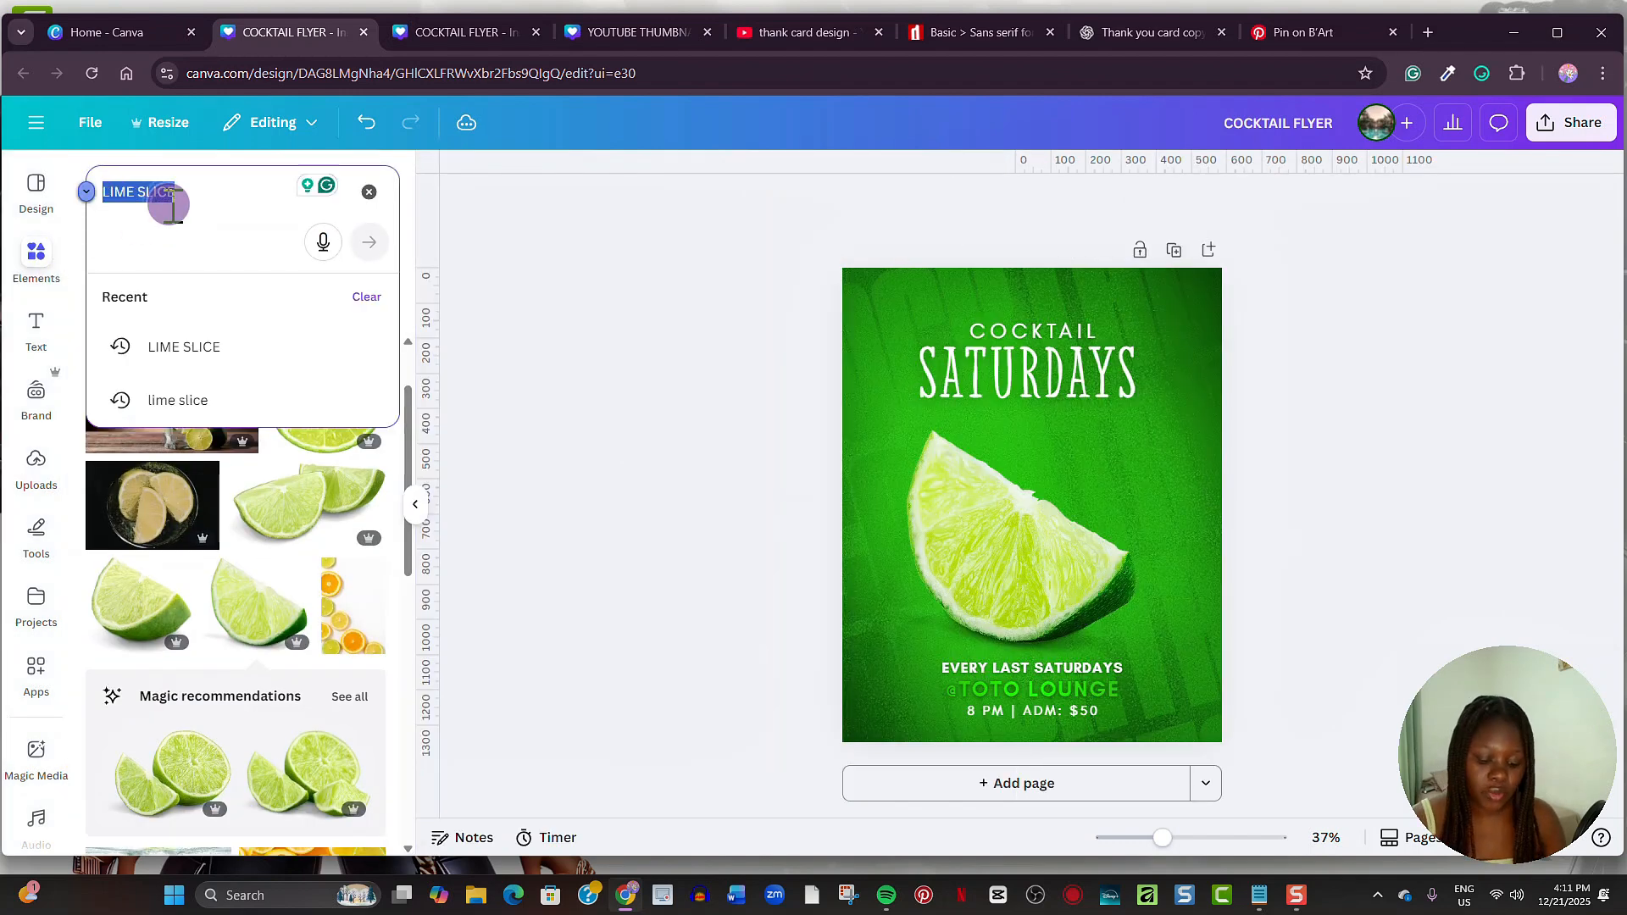
text(BLUR)
key(Return)
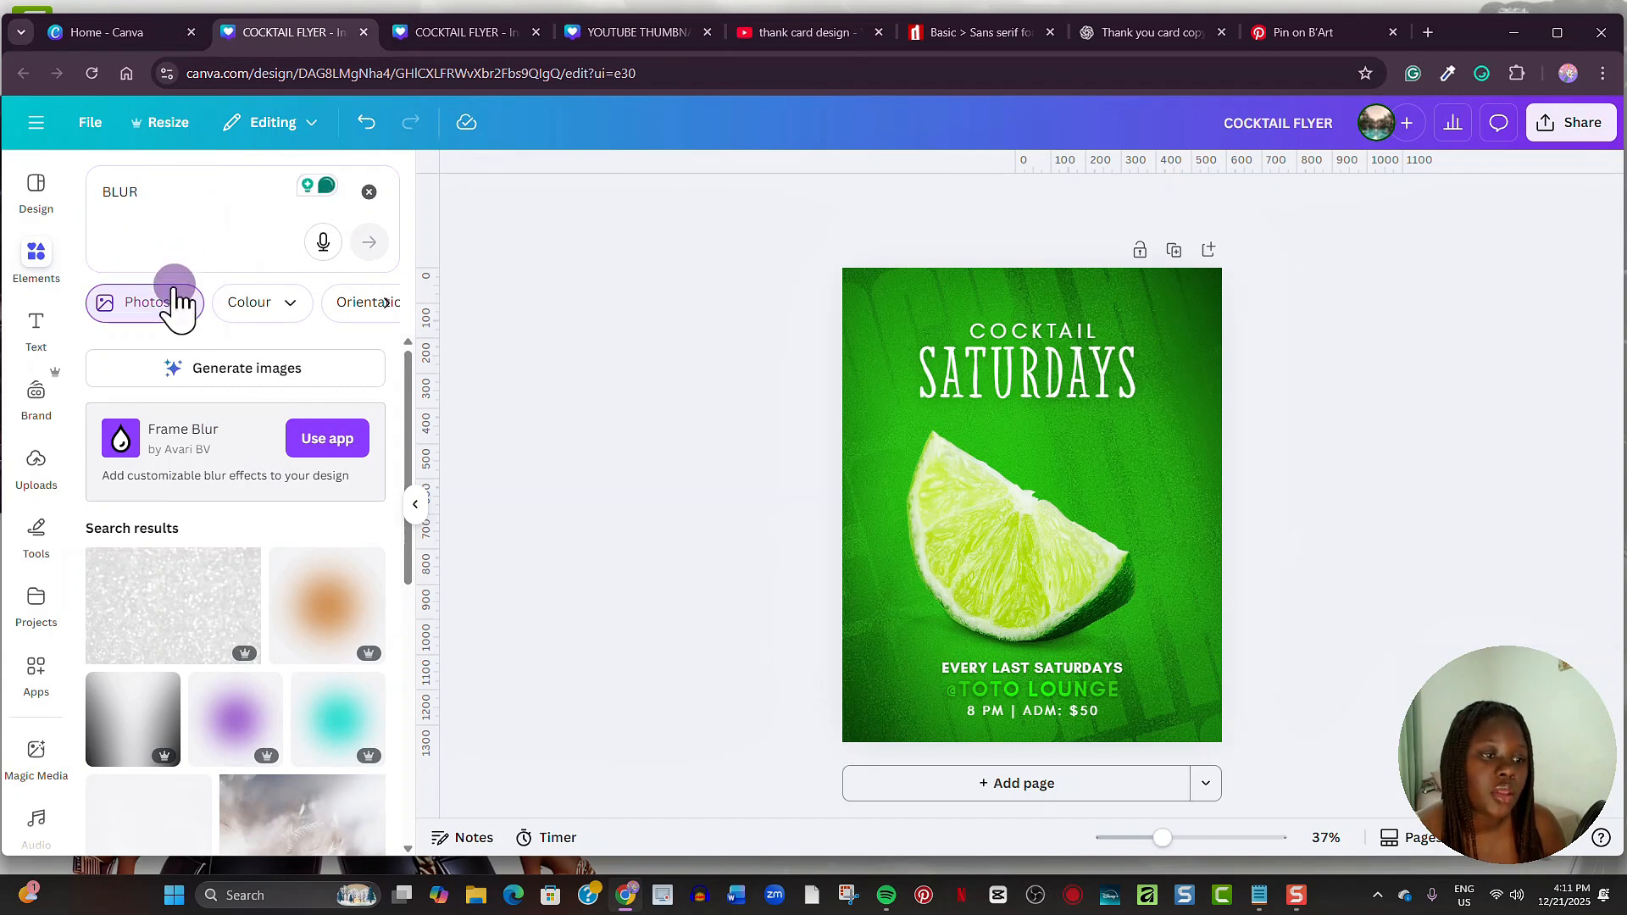
click(184, 302)
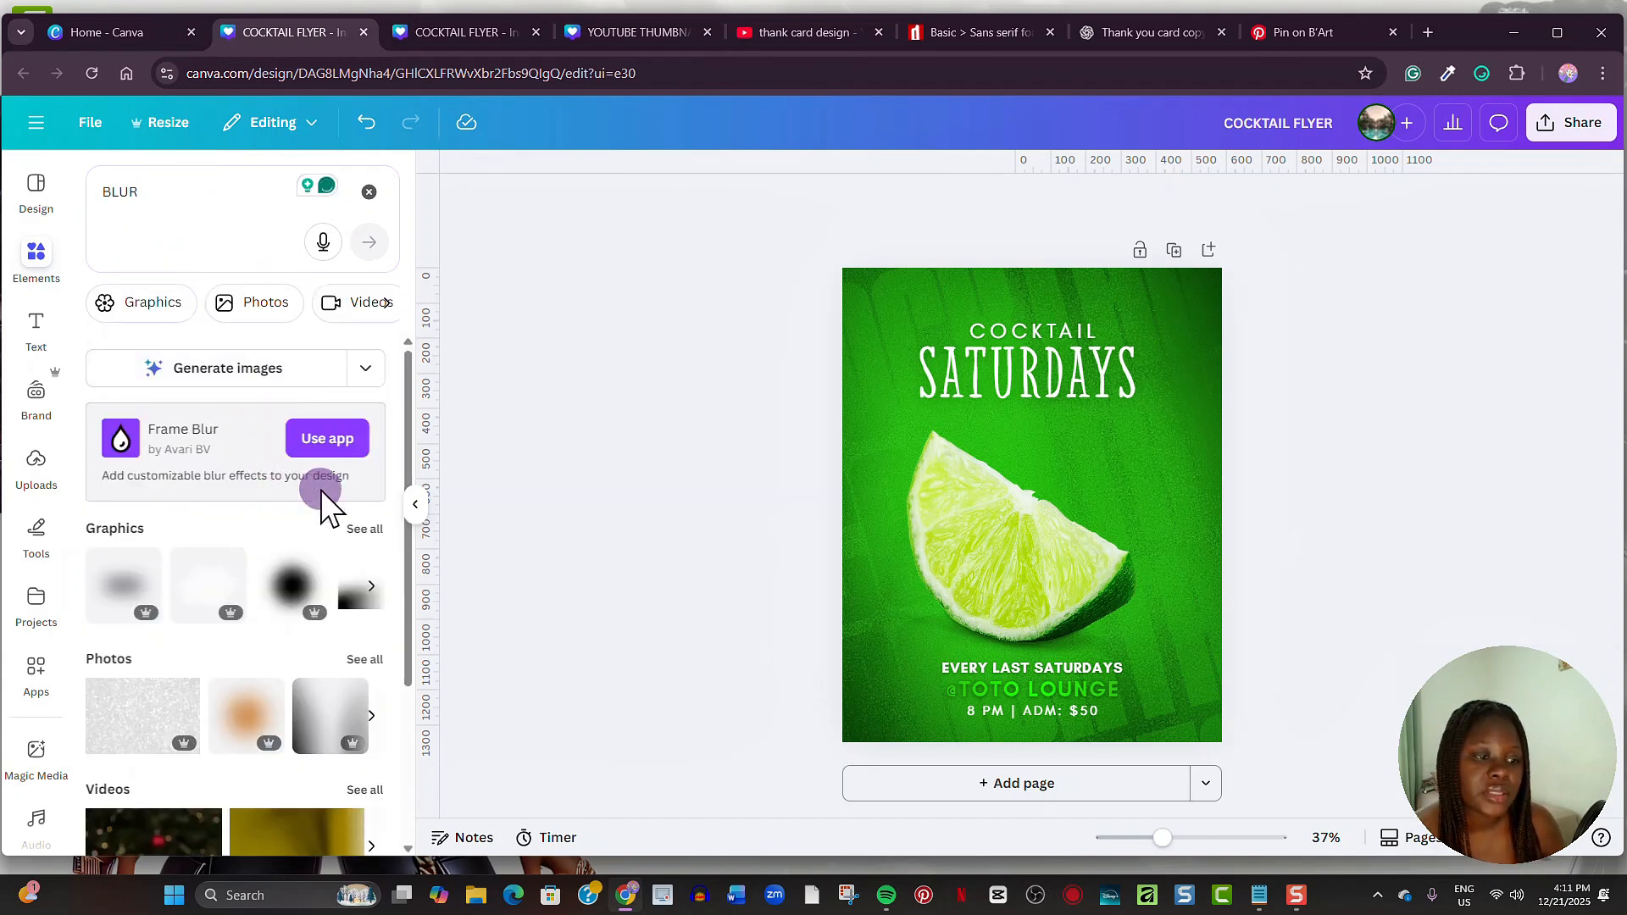
click(365, 528)
scroll(294, 470, down, 10)
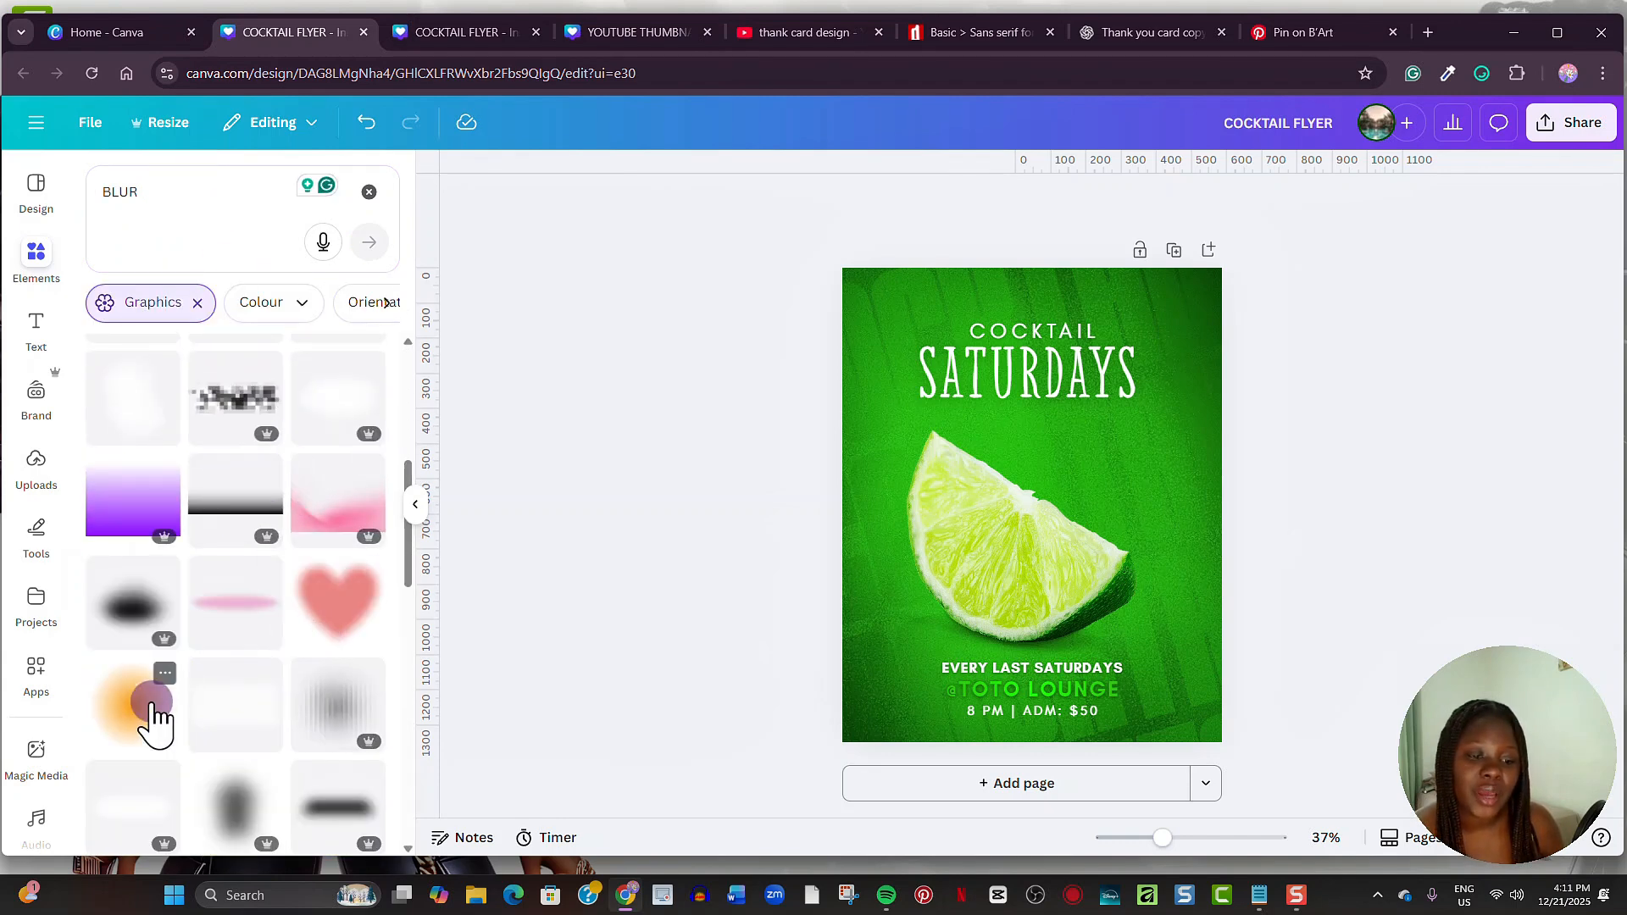
click(151, 703)
click(414, 513)
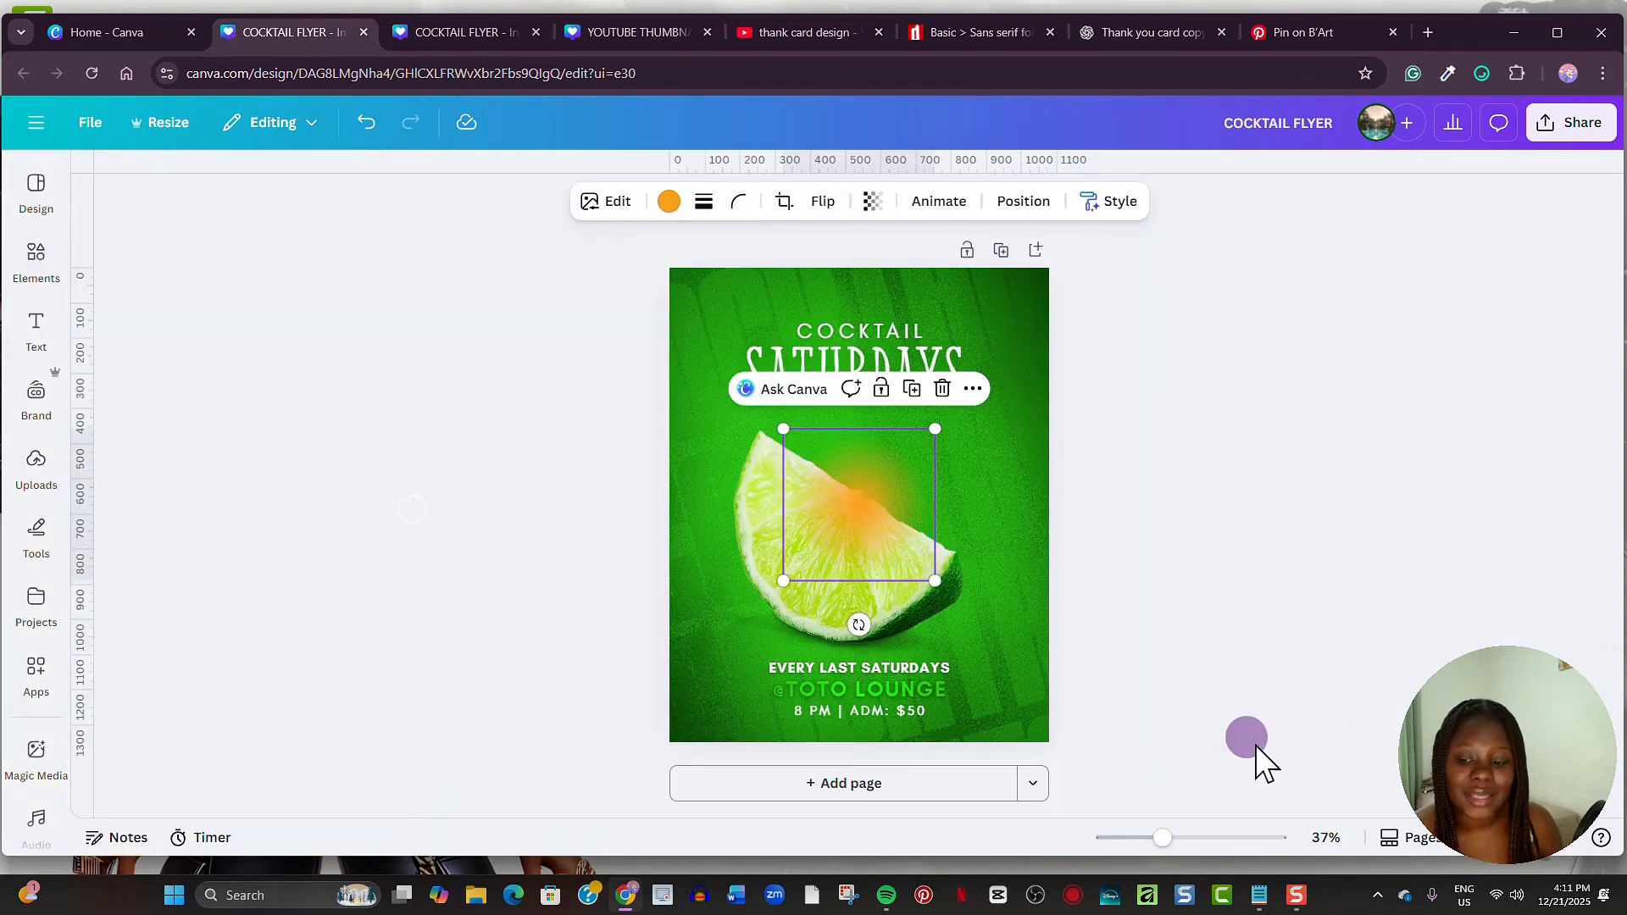
Step: Copy the BLUR colour code from the Notepad notes and recolour the blurred circle to #1cff00
click(1260, 896)
double_click(949, 339)
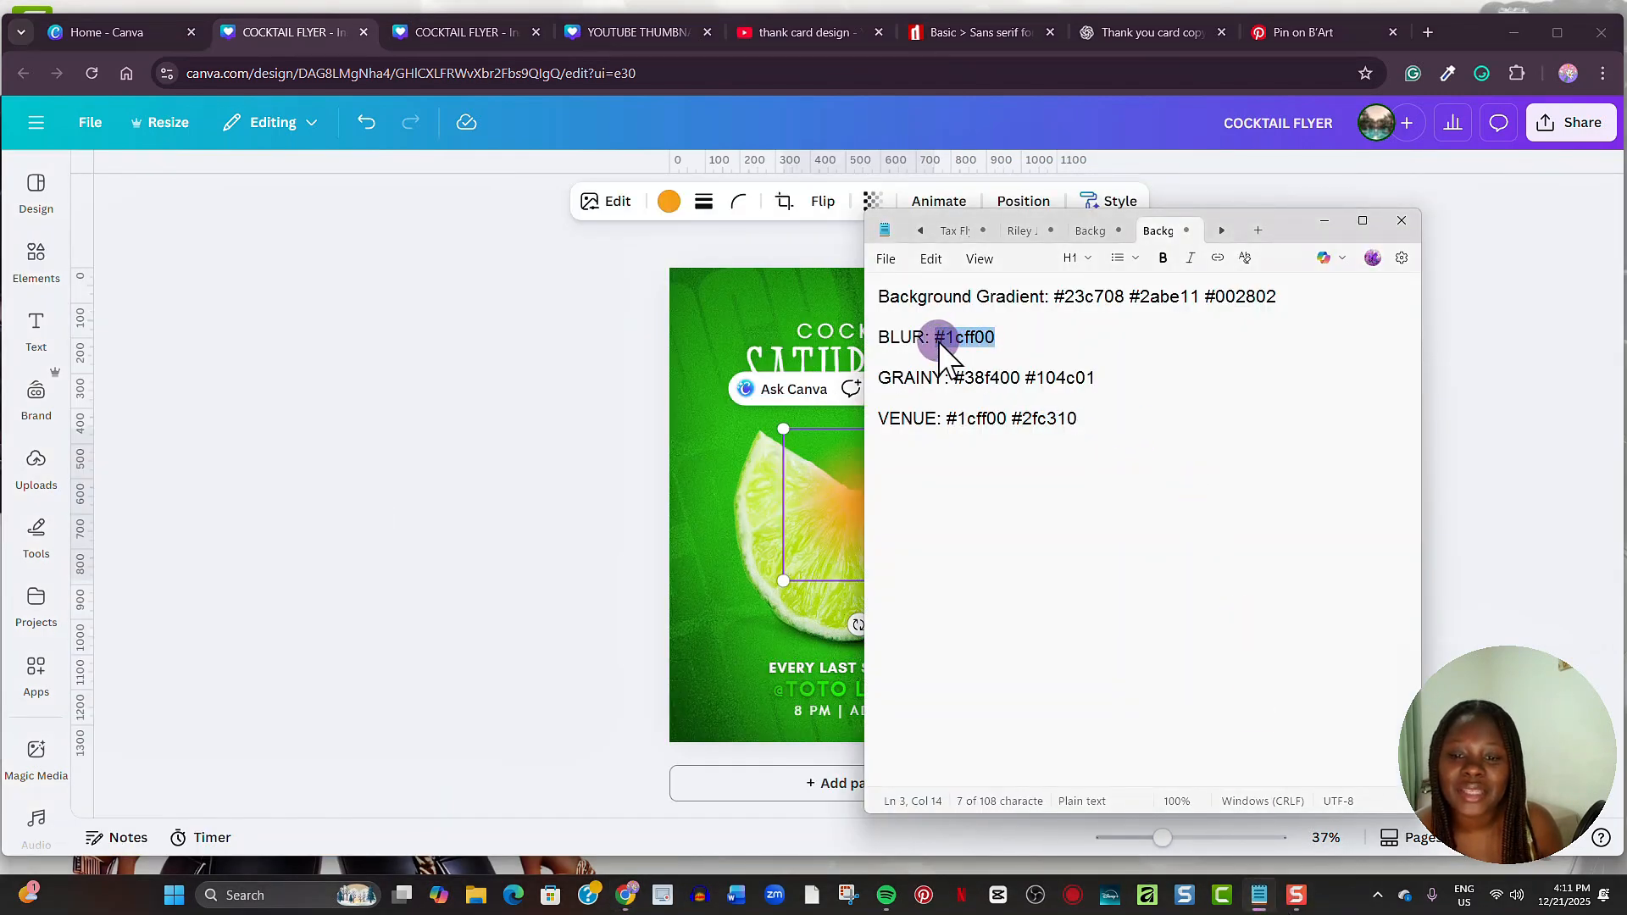
right_click(938, 342)
click(1032, 375)
click(607, 201)
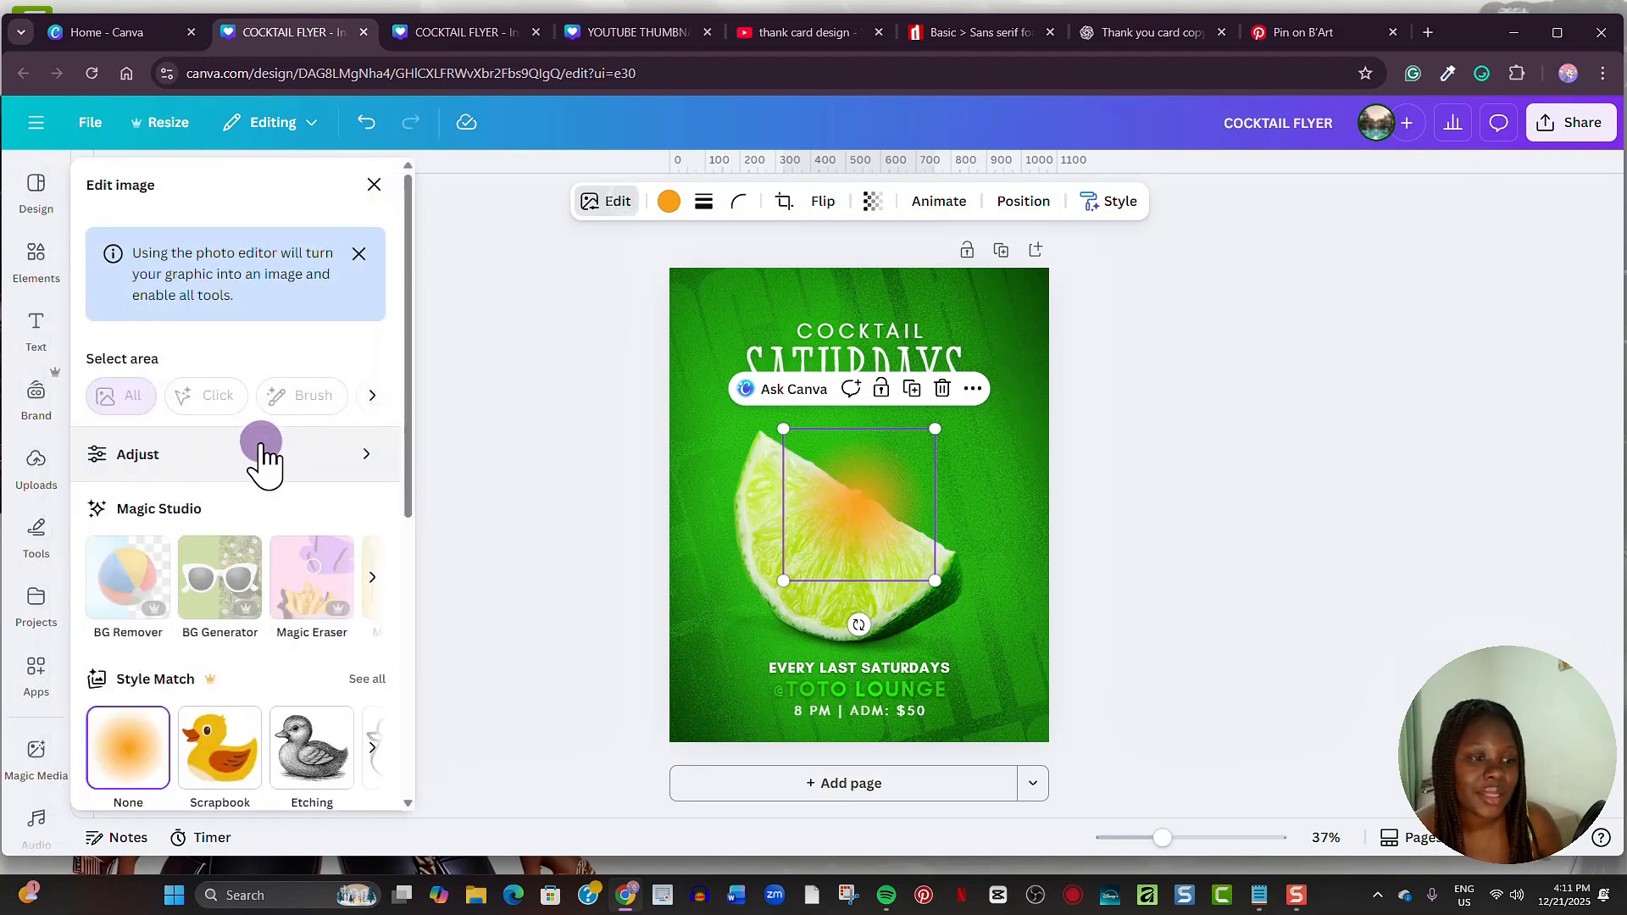
click(668, 201)
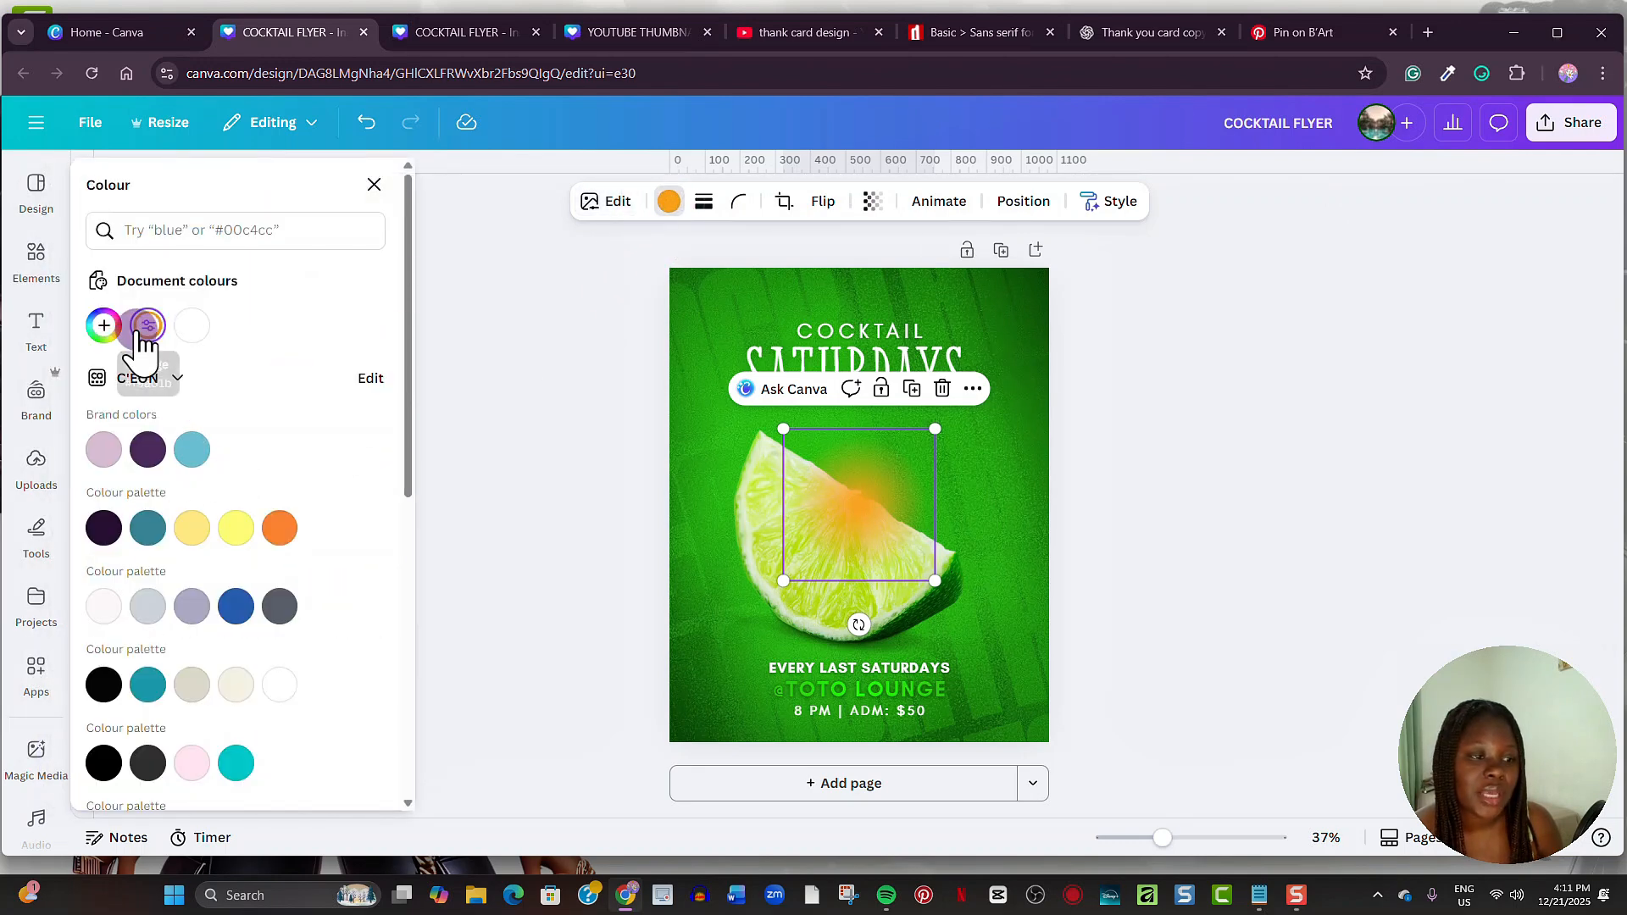
click(146, 329)
key(ctrl+v)
click(847, 474)
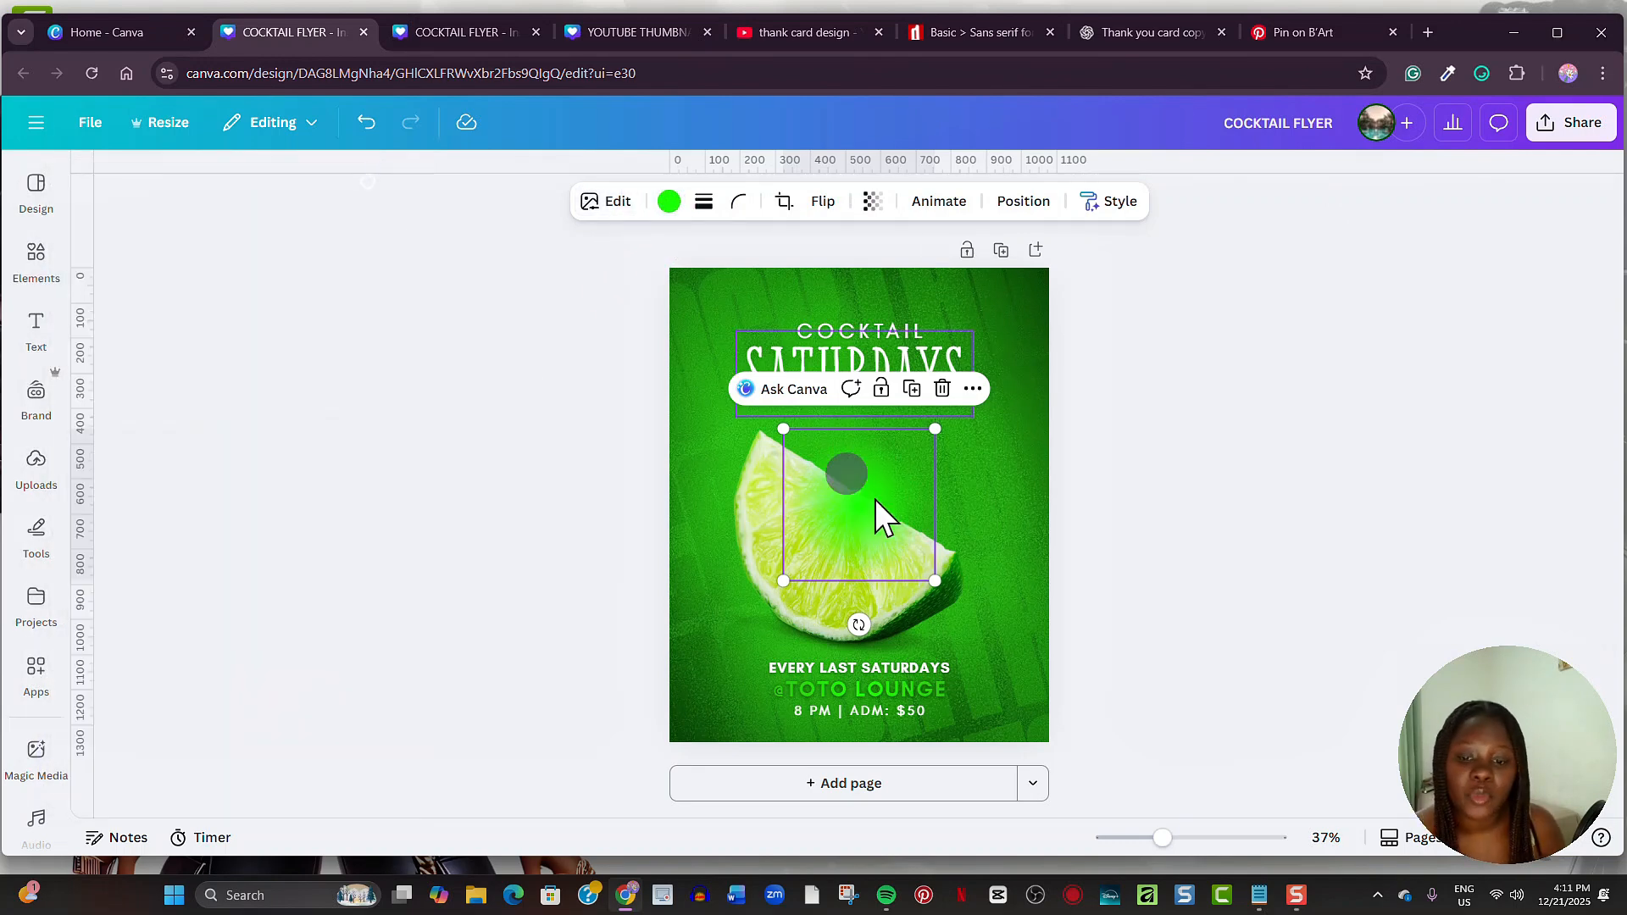
Step: Enlarge the green blurred circle to cover the lime wedge area and move its layer beneath the lime wedge
drag(934, 576, 1064, 709)
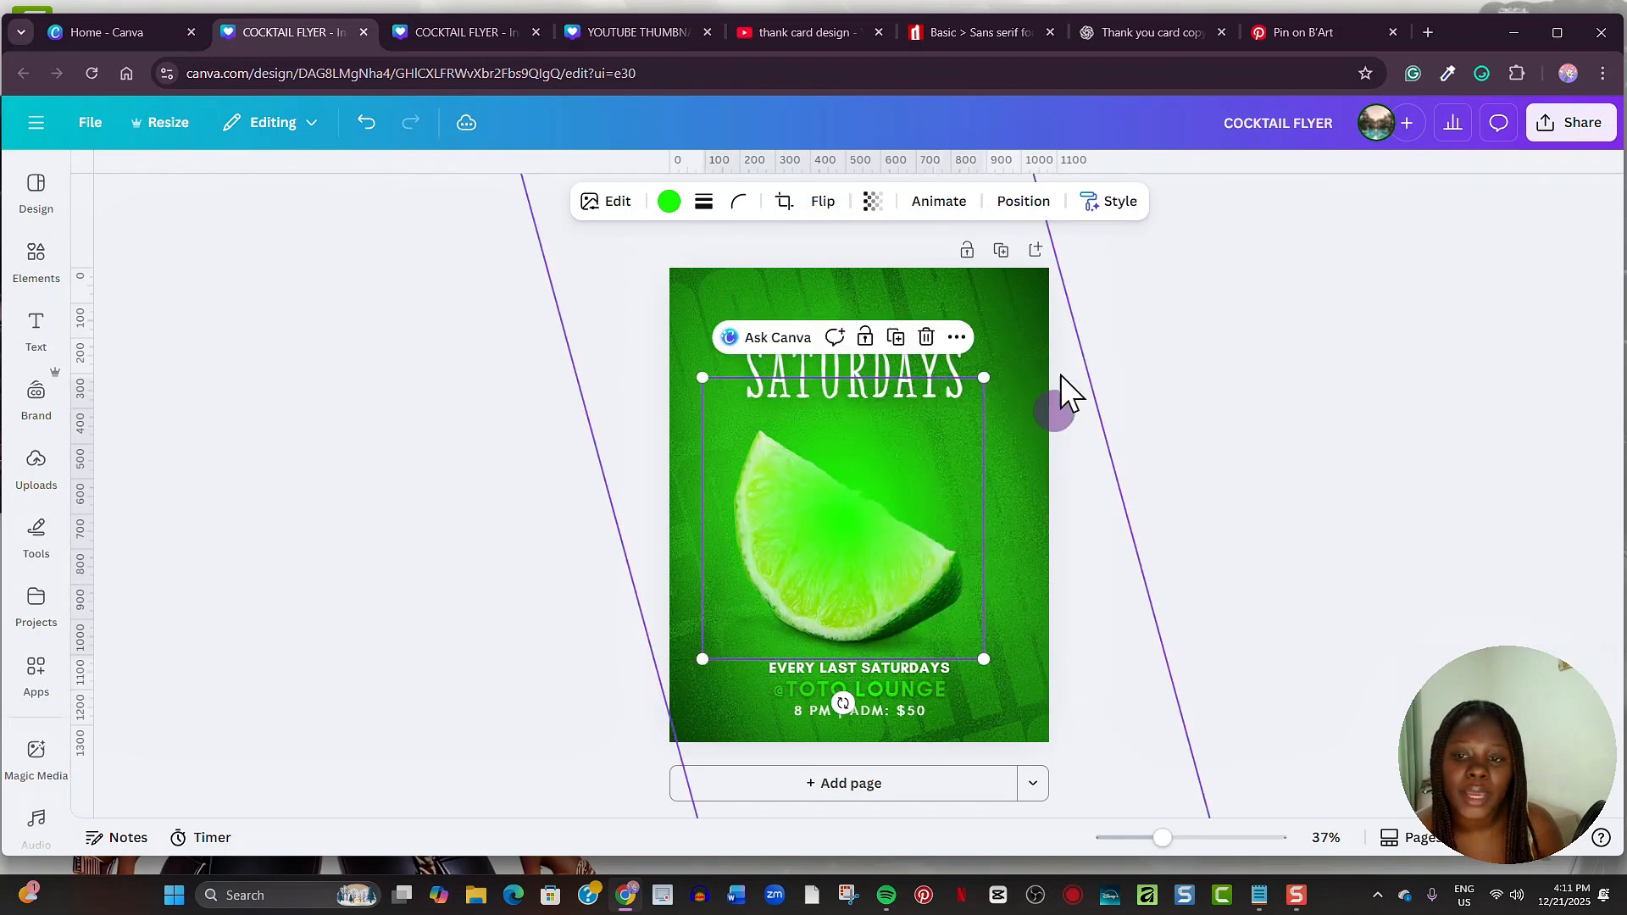
click(1023, 203)
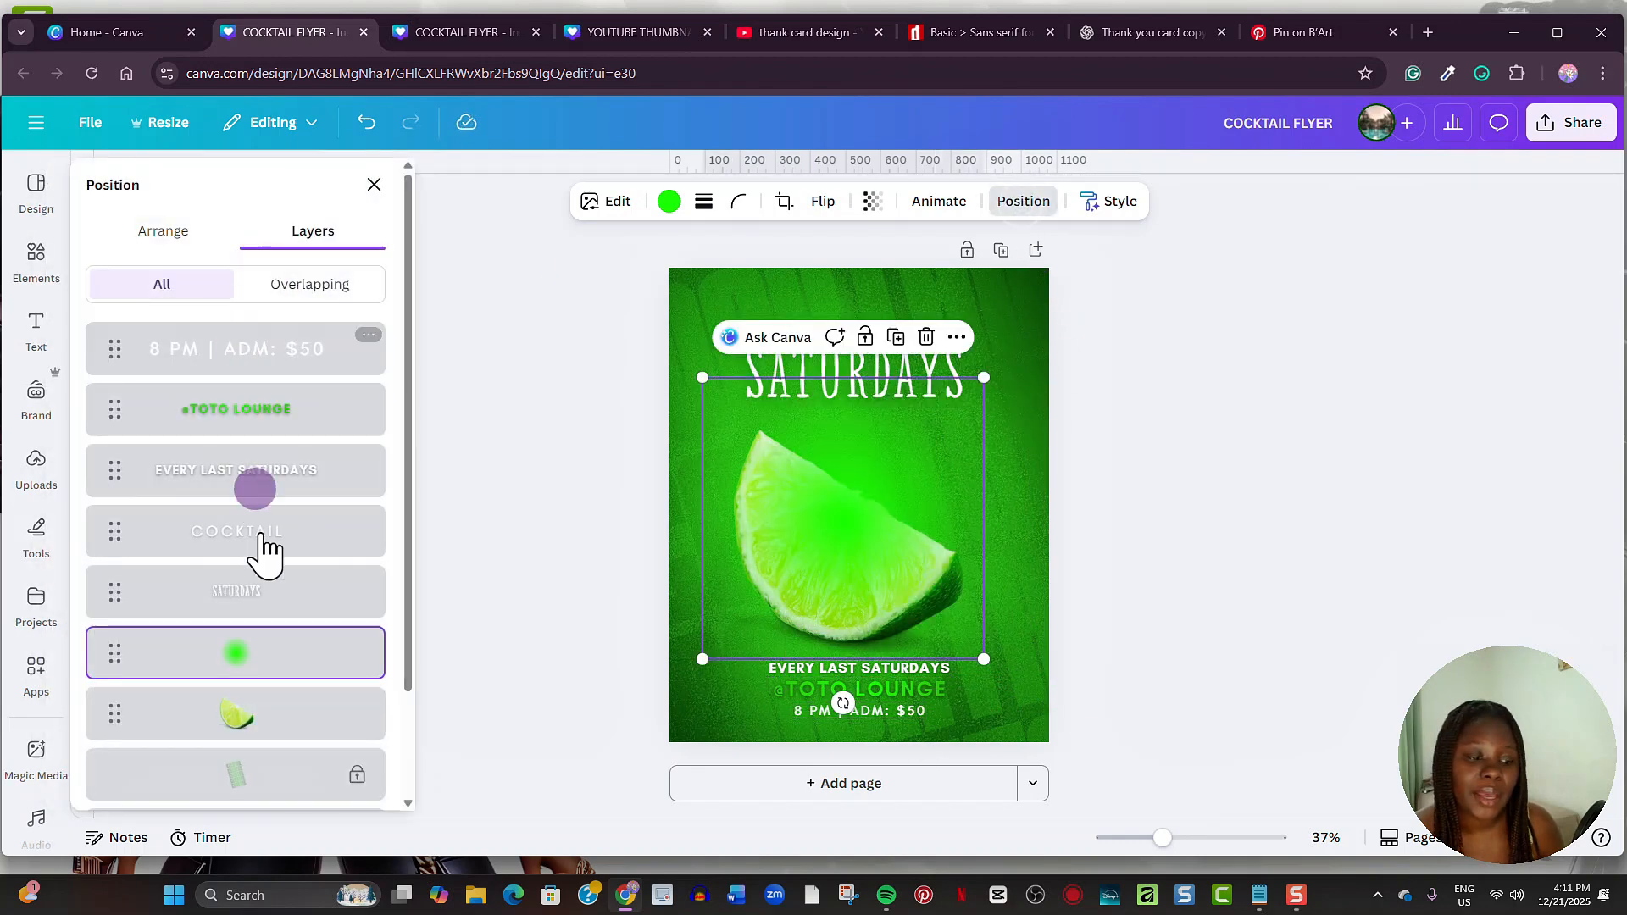
drag(286, 669, 280, 712)
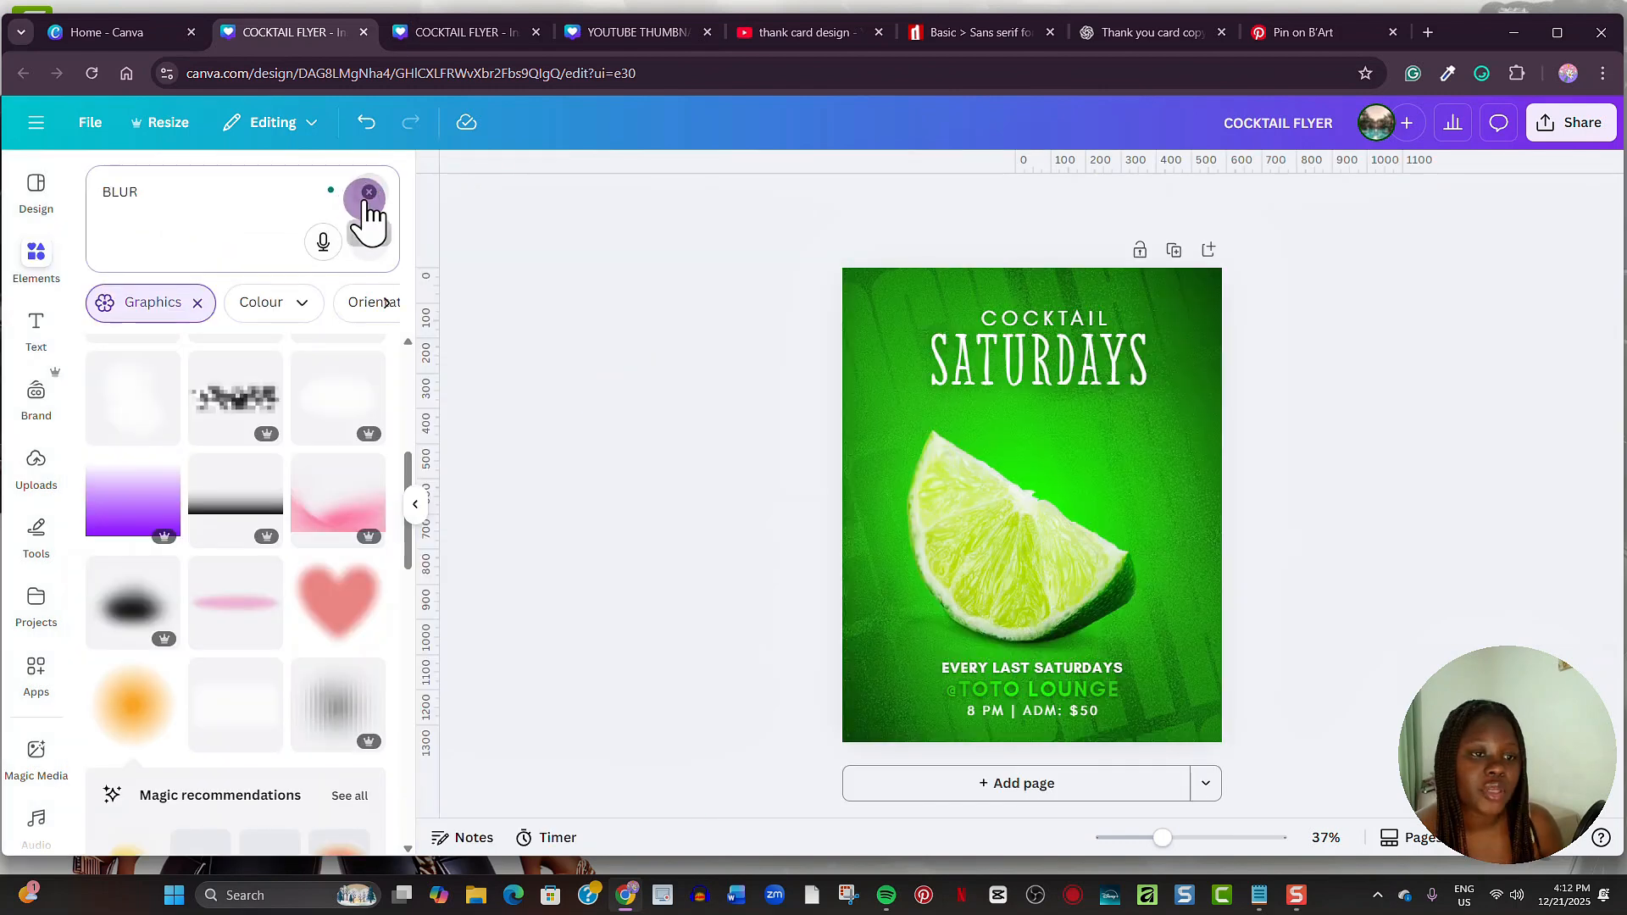
Step: Clear the BLUR search and add the red cocktail glass photo from the recently used elements
click(368, 195)
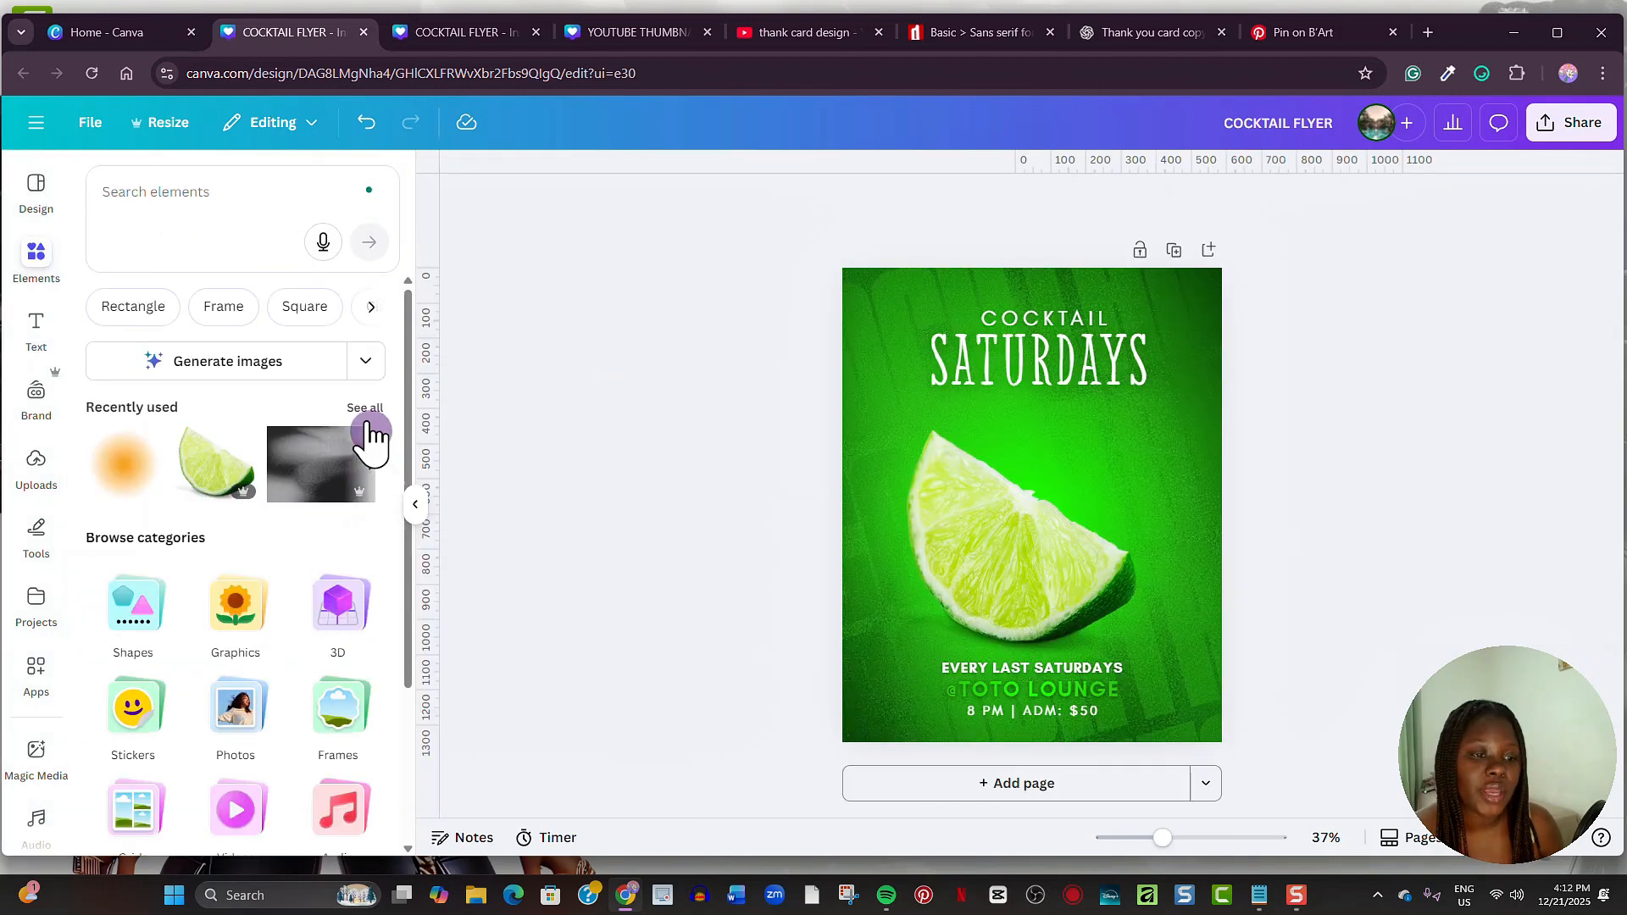
click(364, 407)
click(337, 561)
click(415, 508)
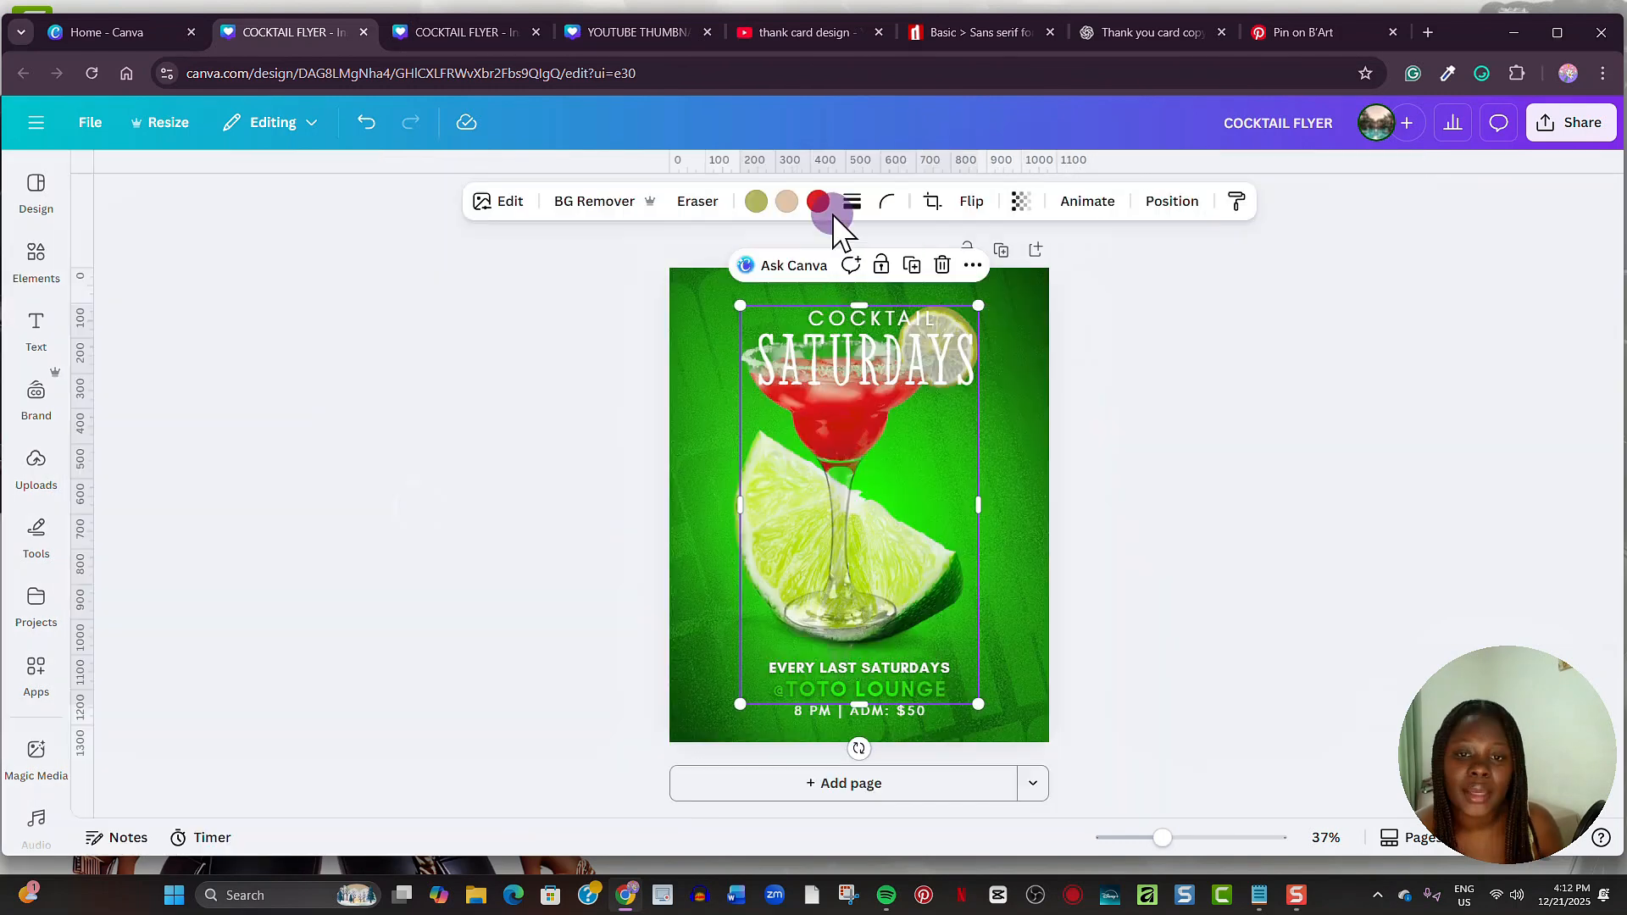
Step: Recolour the red drink in the cocktail glass with the document's vivid green, #1cff00
click(817, 203)
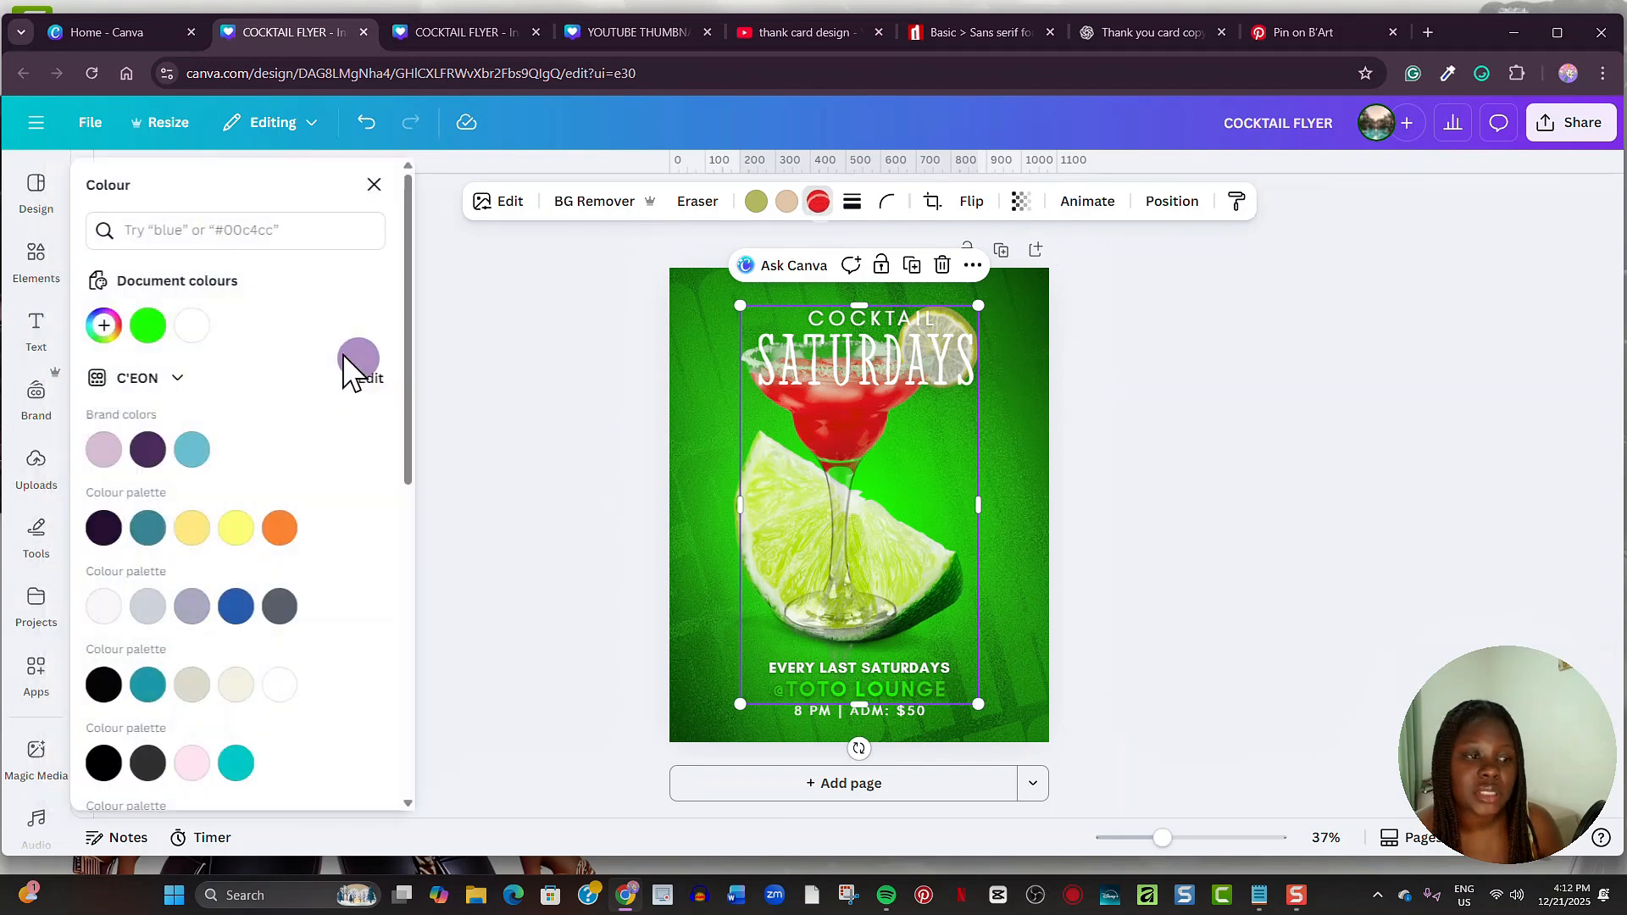
click(149, 325)
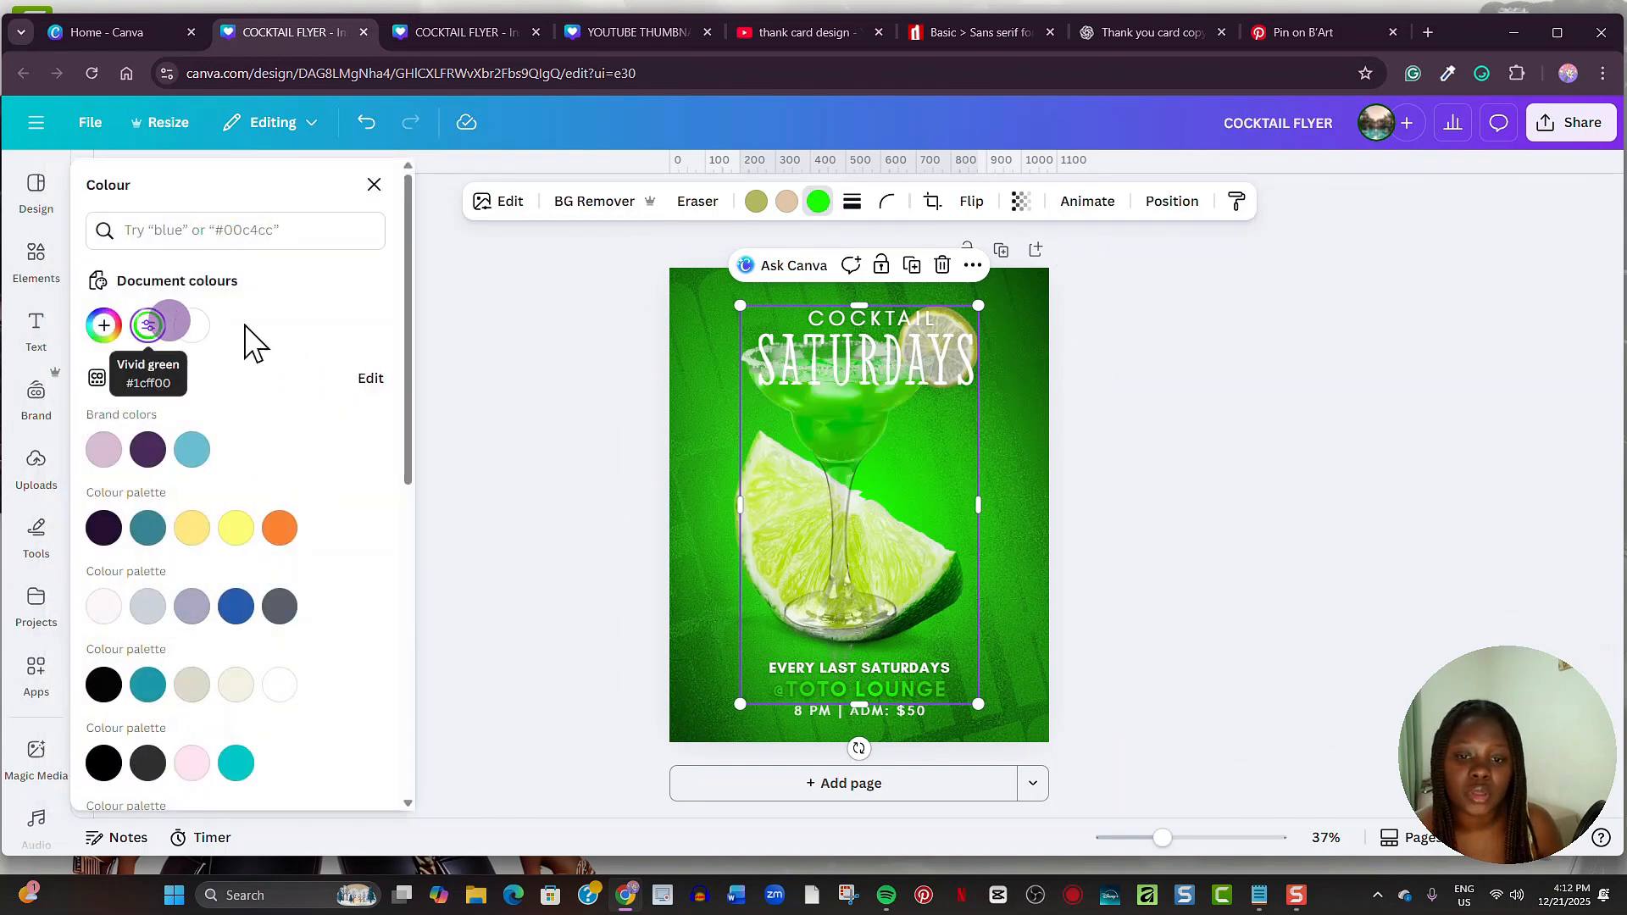
click(373, 184)
Step: Apply the Glow shadow effect to the cocktail glass photo
click(501, 204)
scroll(284, 669, down, 1)
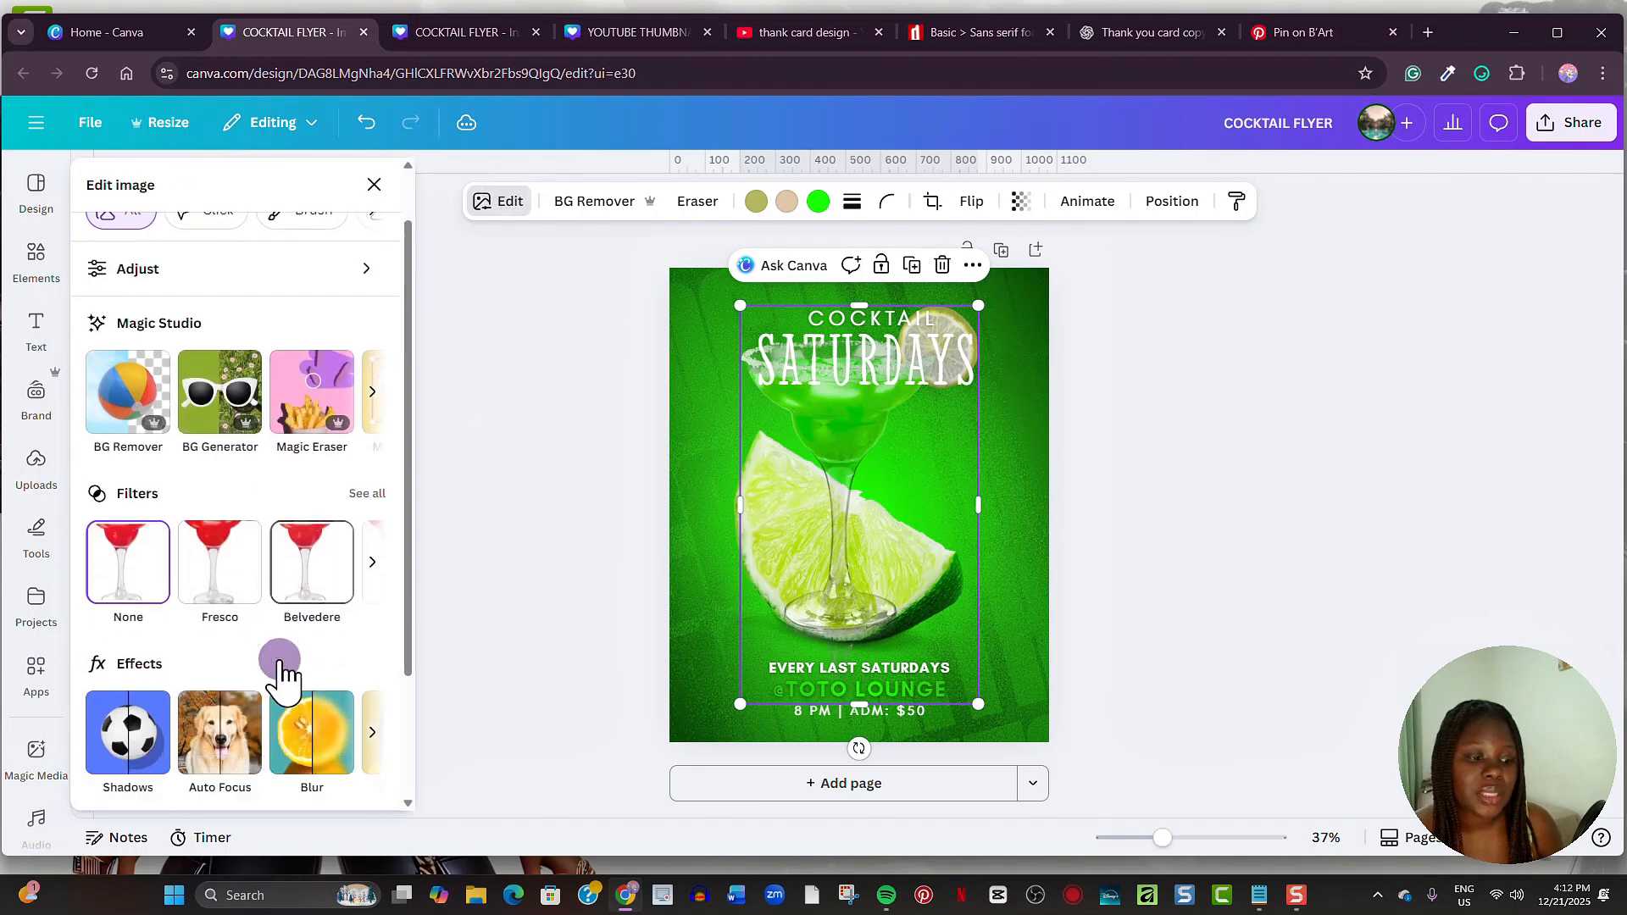
scroll(284, 670, down, 1)
click(161, 567)
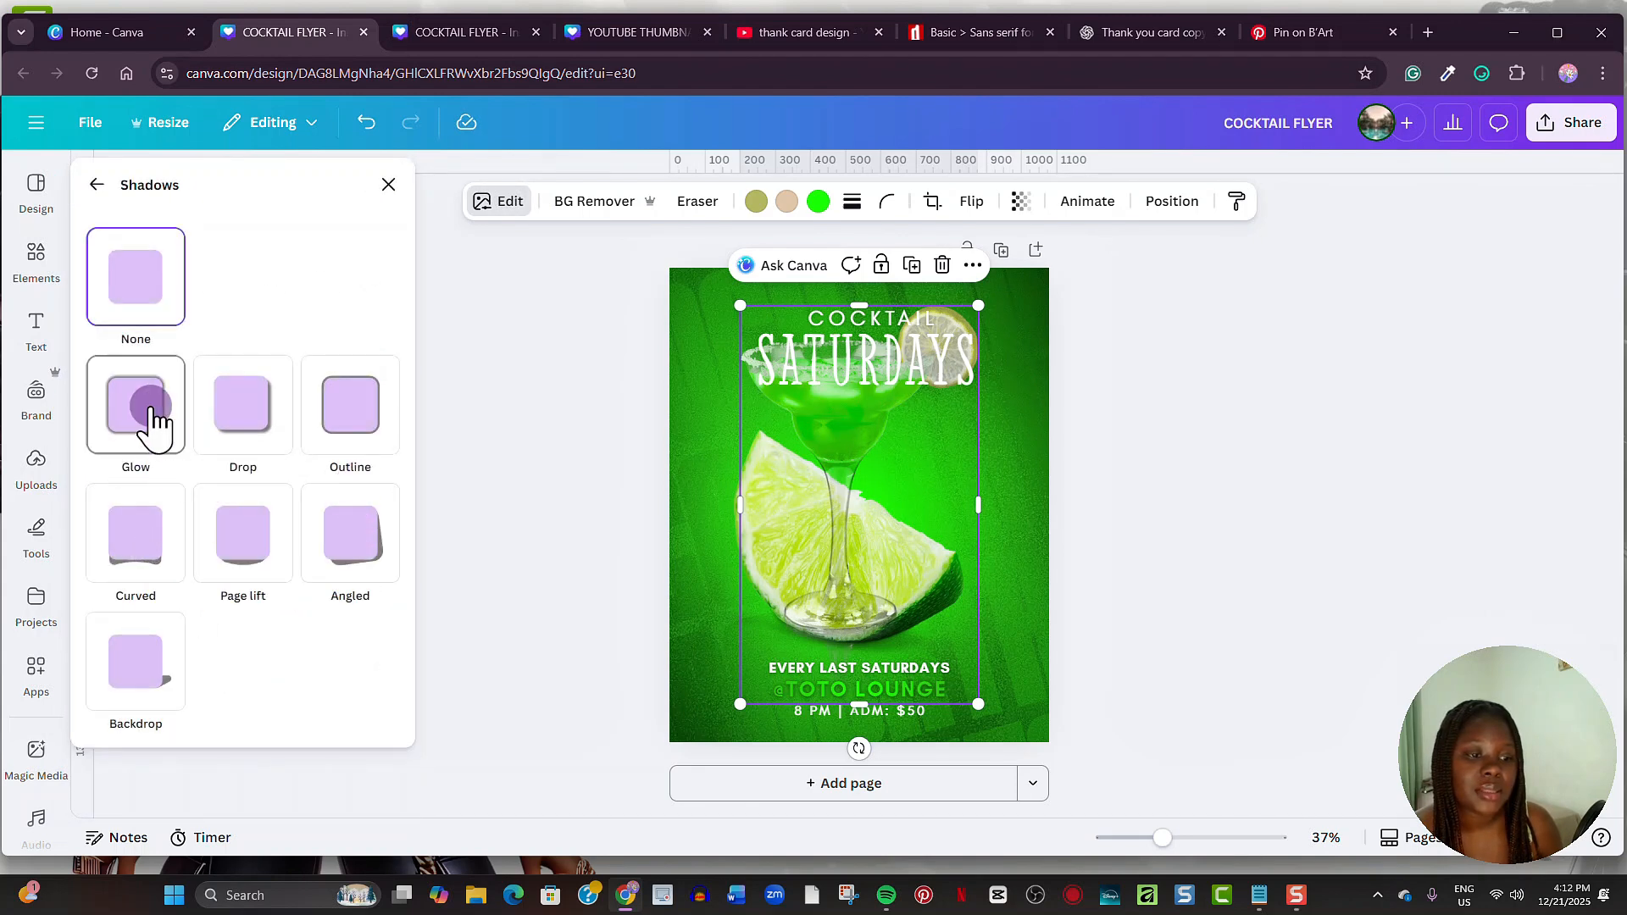
click(153, 424)
scroll(307, 653, down, 3)
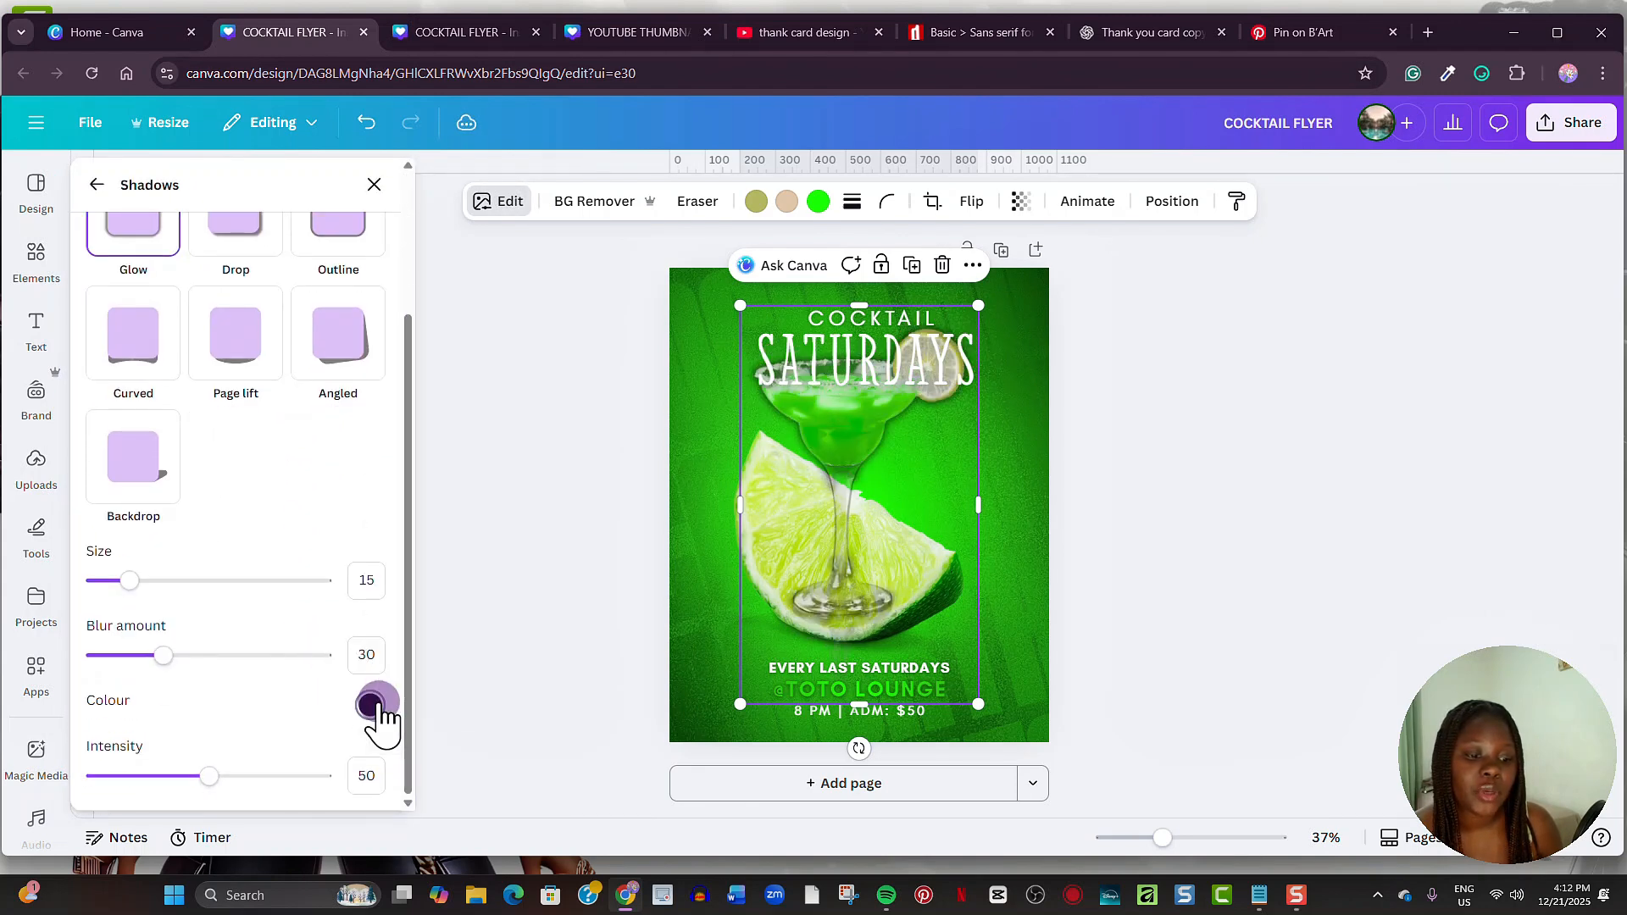
Step: Make the glass's glow white #FFFFFF with size 40 and blur amount 45, and raise its intensity slightly
click(370, 705)
drag(424, 508, 350, 461)
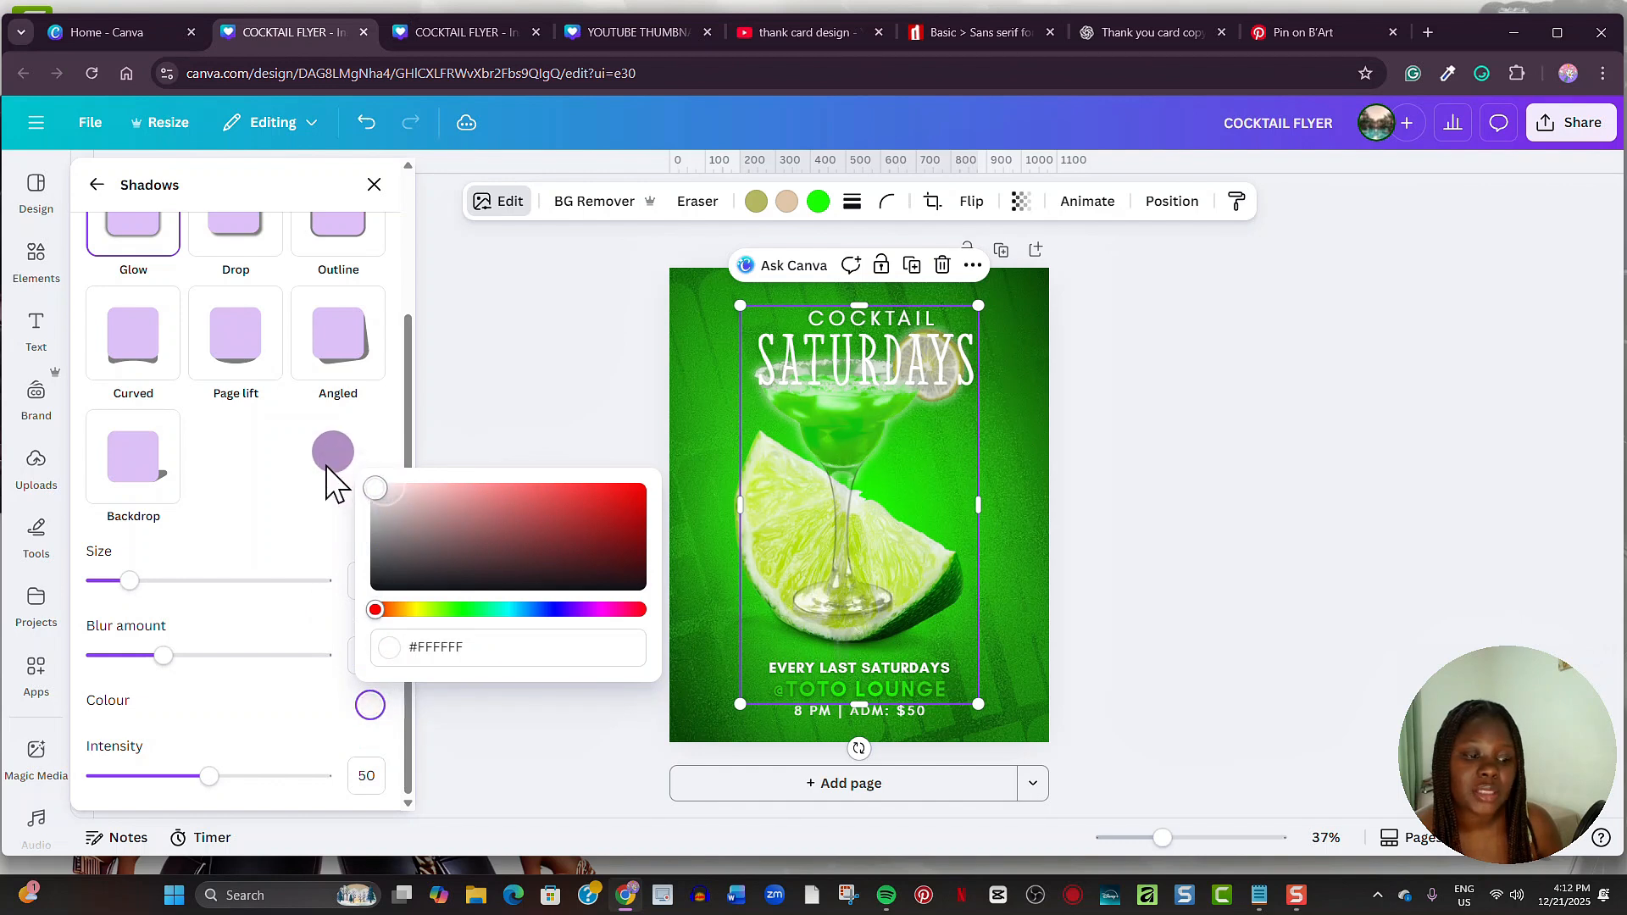
drag(129, 581, 187, 581)
drag(164, 655, 197, 655)
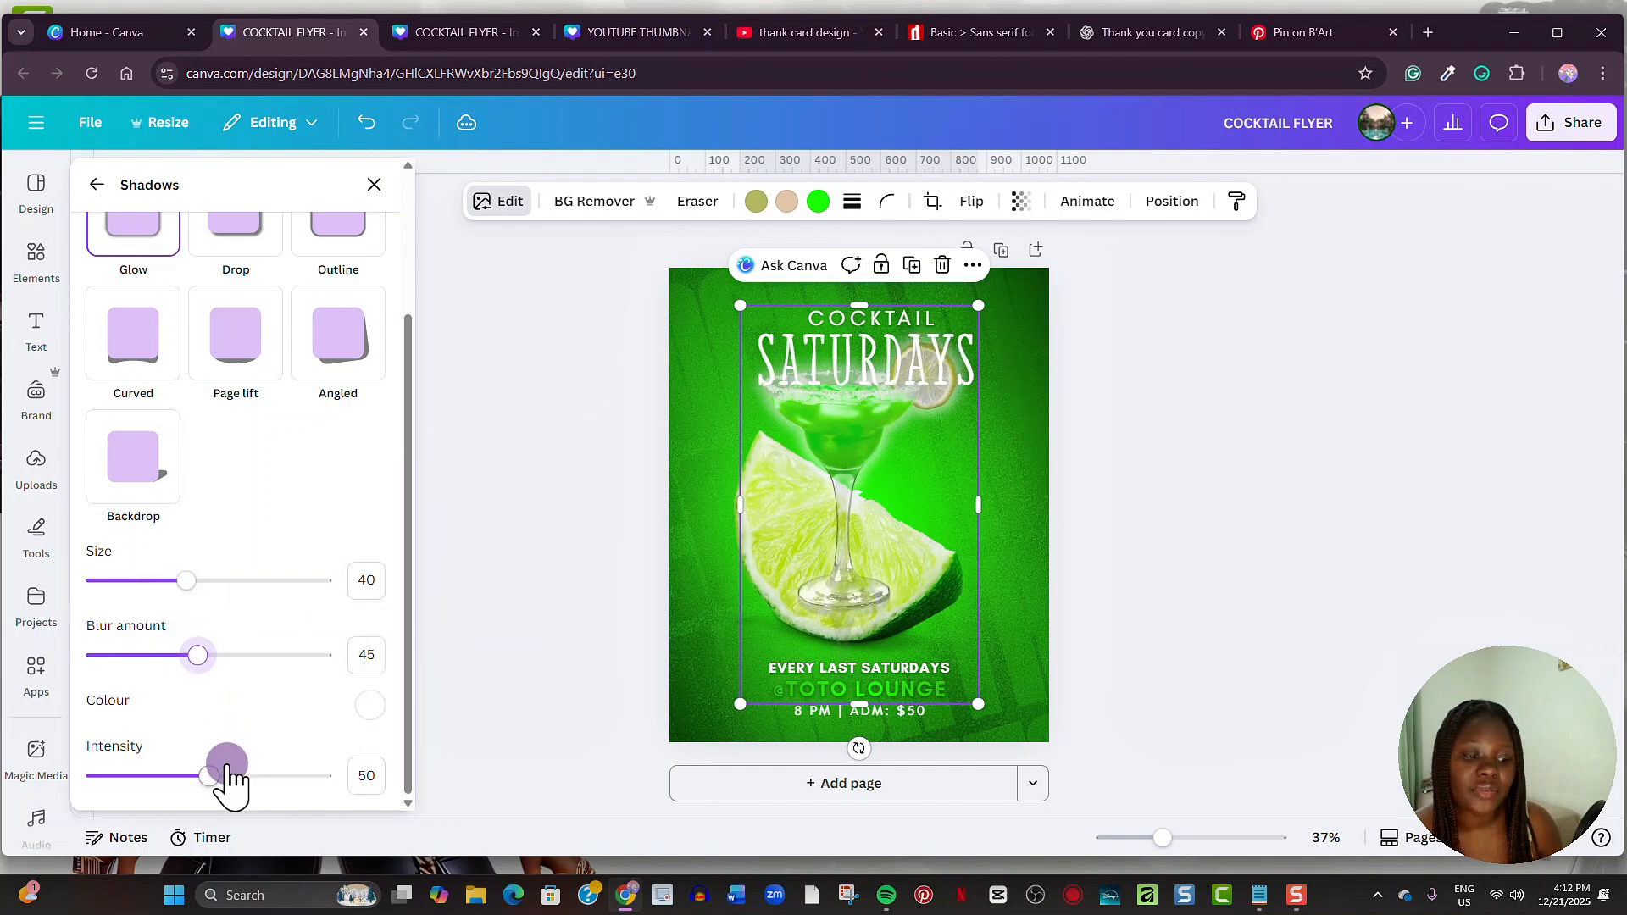
drag(237, 777, 234, 776)
click(374, 185)
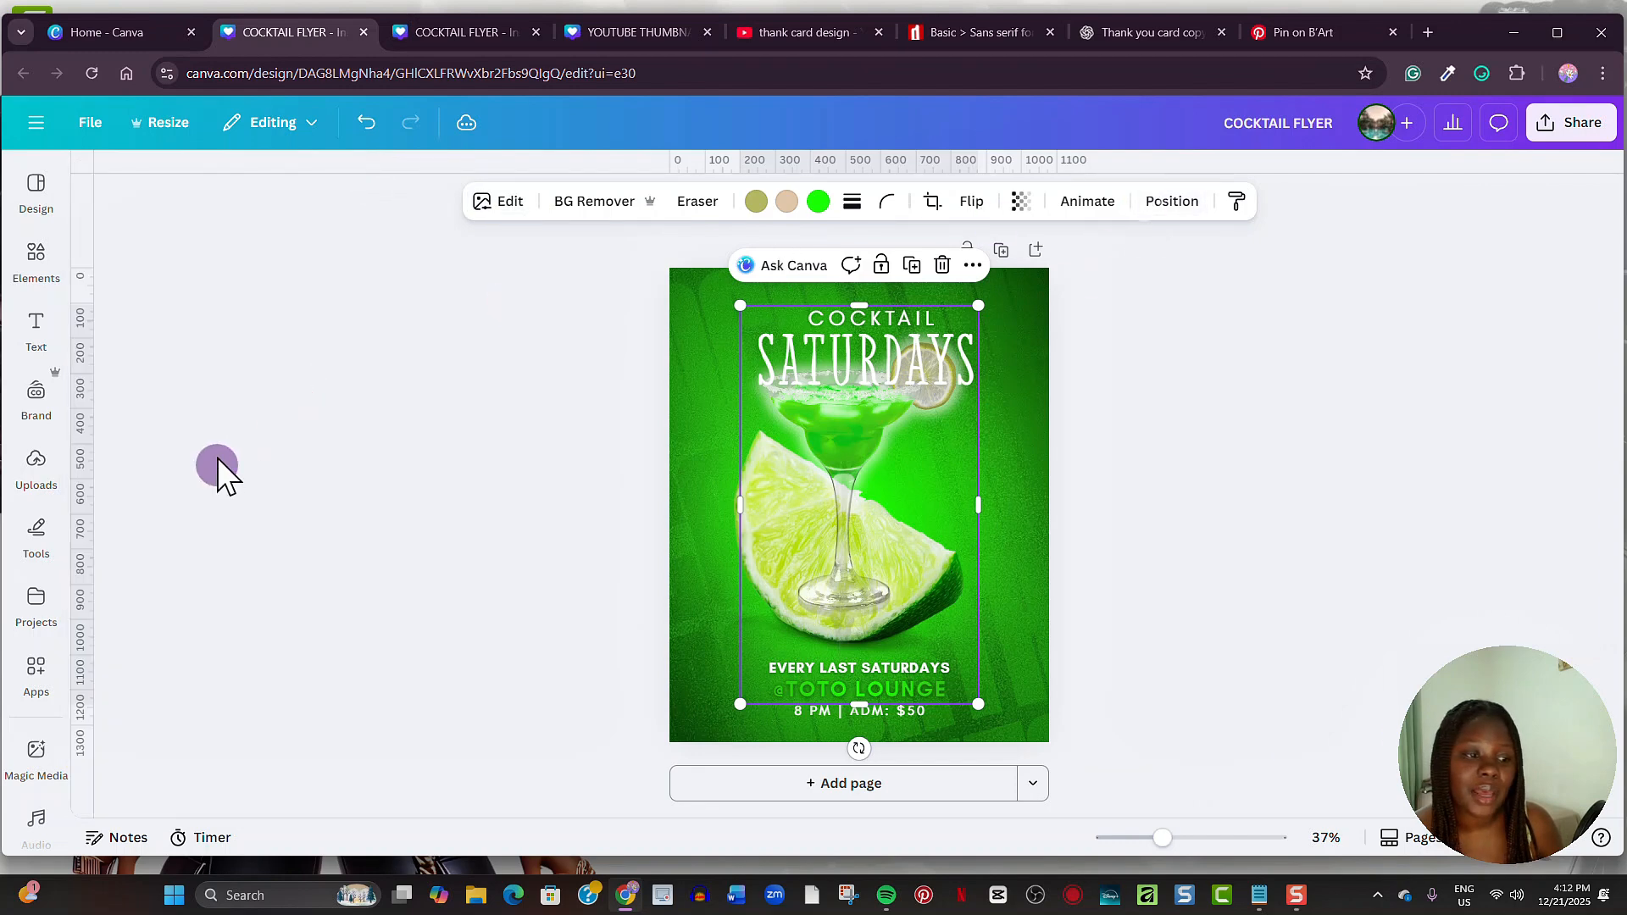
Step: Reorder the layers so the cocktail glass sits beneath the lime wedge and the SATURDAYS text sits beneath the glass
click(1172, 201)
drag(265, 685, 265, 708)
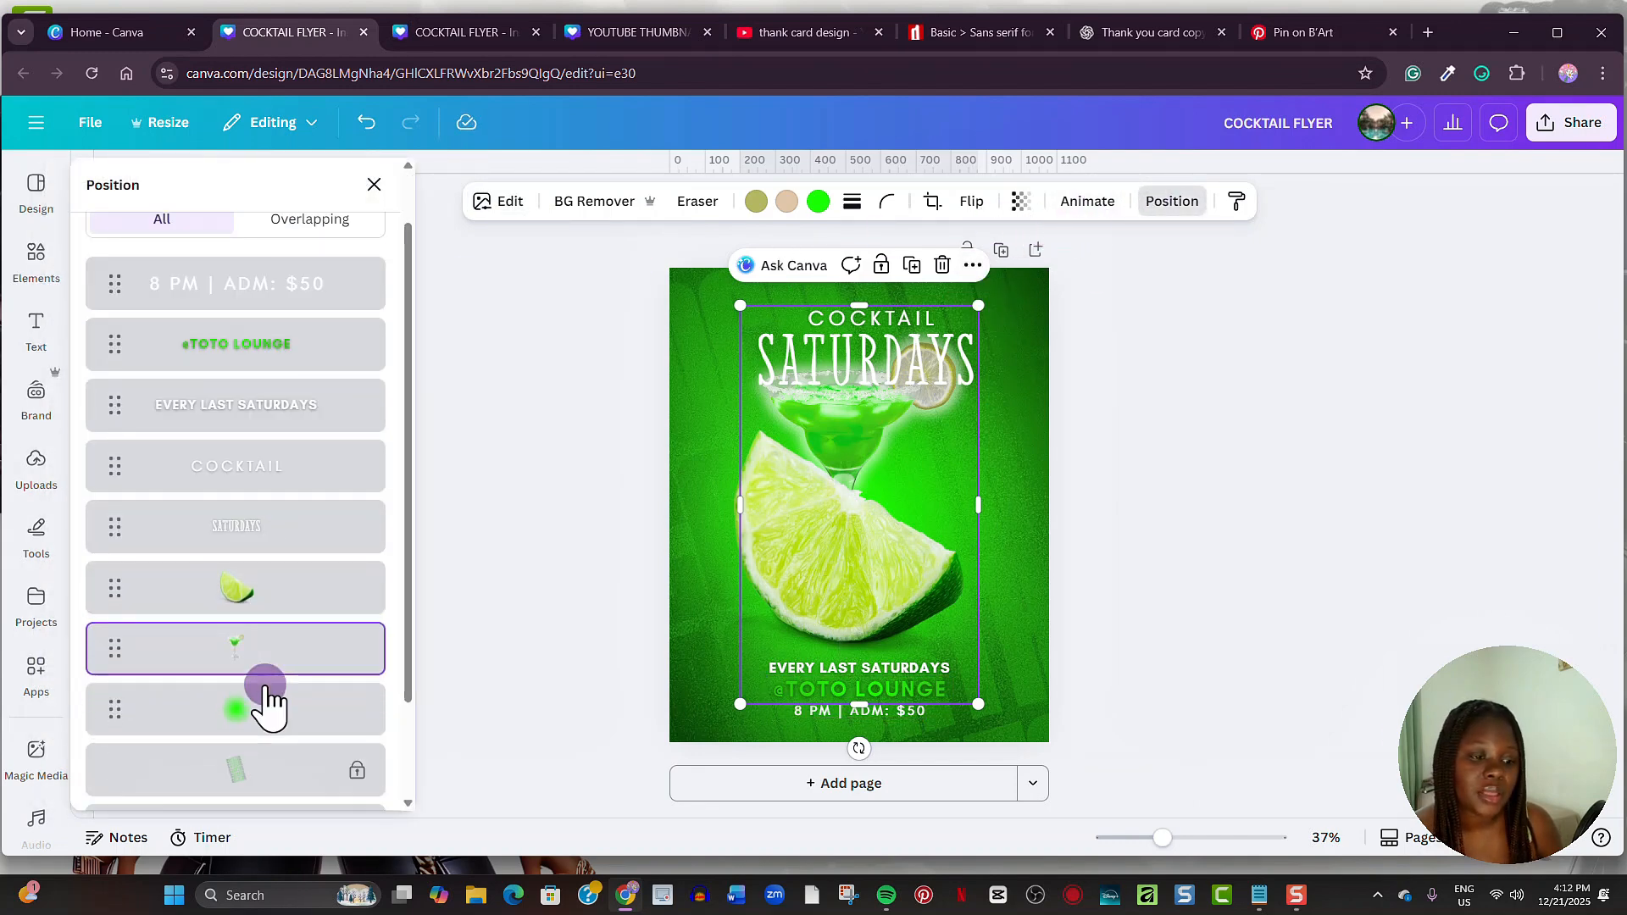
click(286, 533)
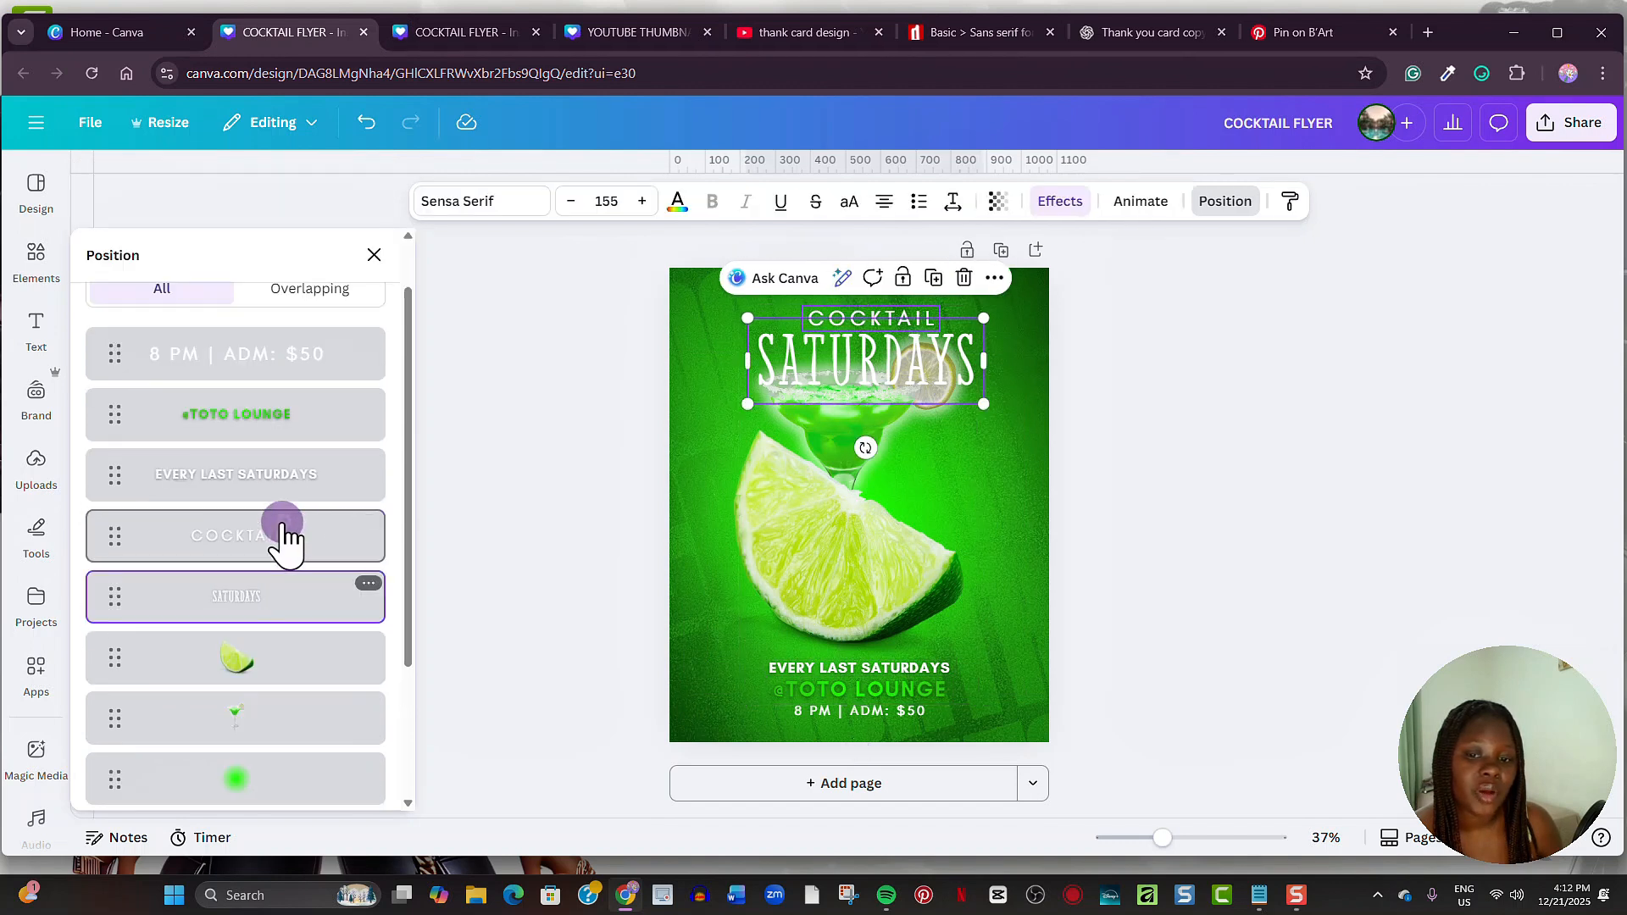
mouse_move(285, 603)
mouse_down()
mouse_move(276, 755)
mouse_move(277, 600)
mouse_up()
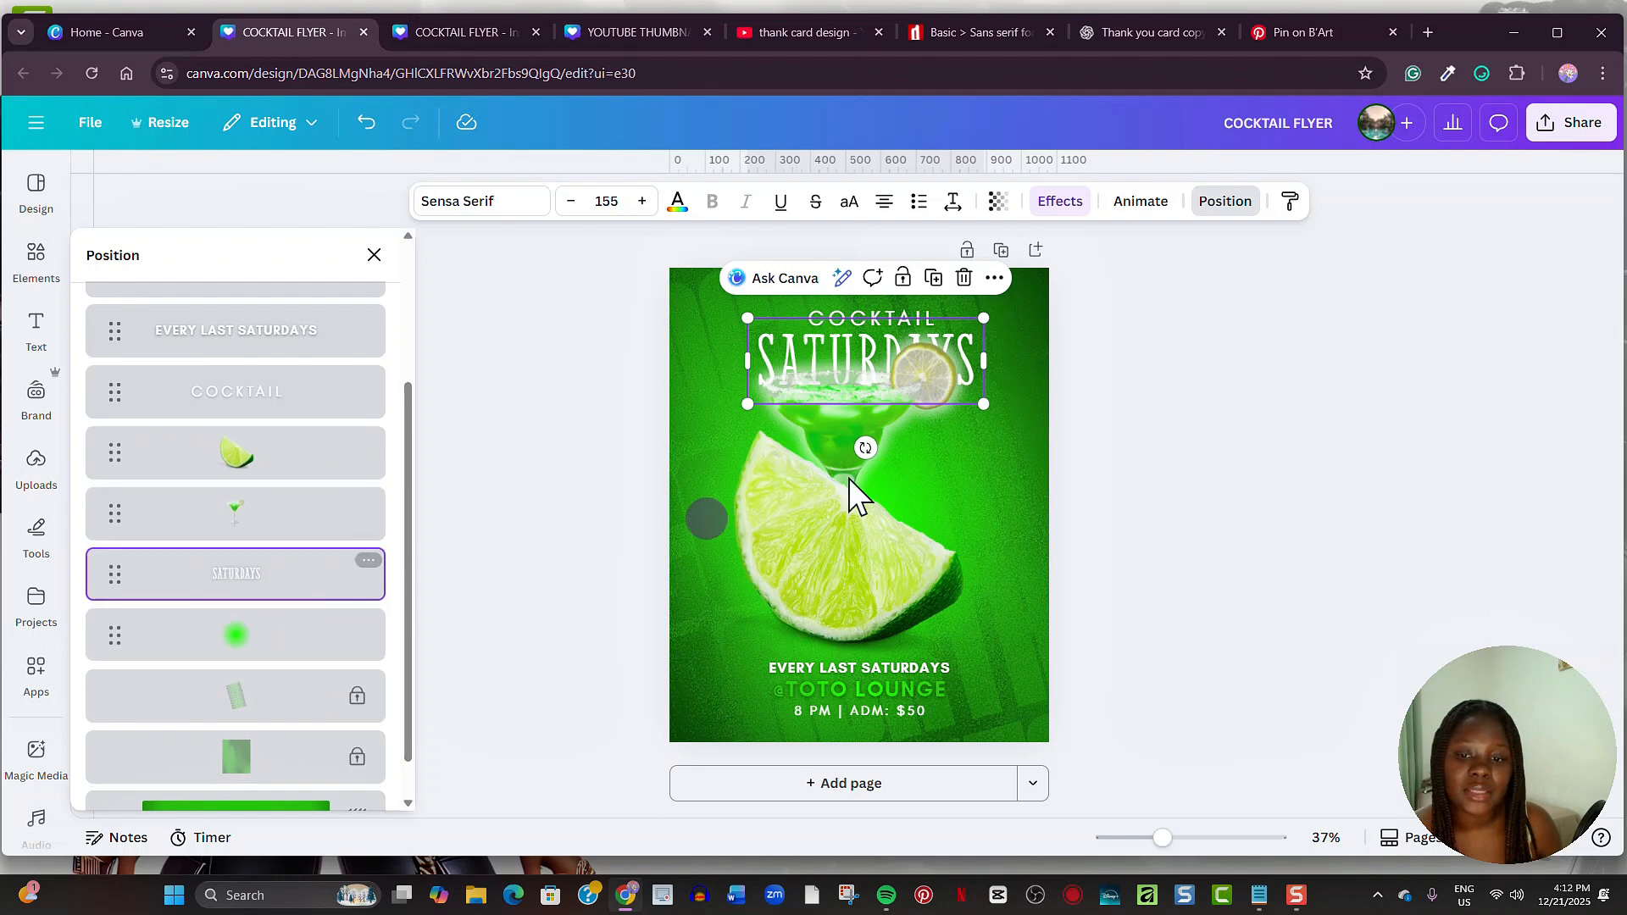
Step: Crop off the lower stem of the cocktail glass, shrink it slightly and place it behind the lime wedge, just below SATURDAYS
click(897, 552)
drag(860, 704, 947, 487)
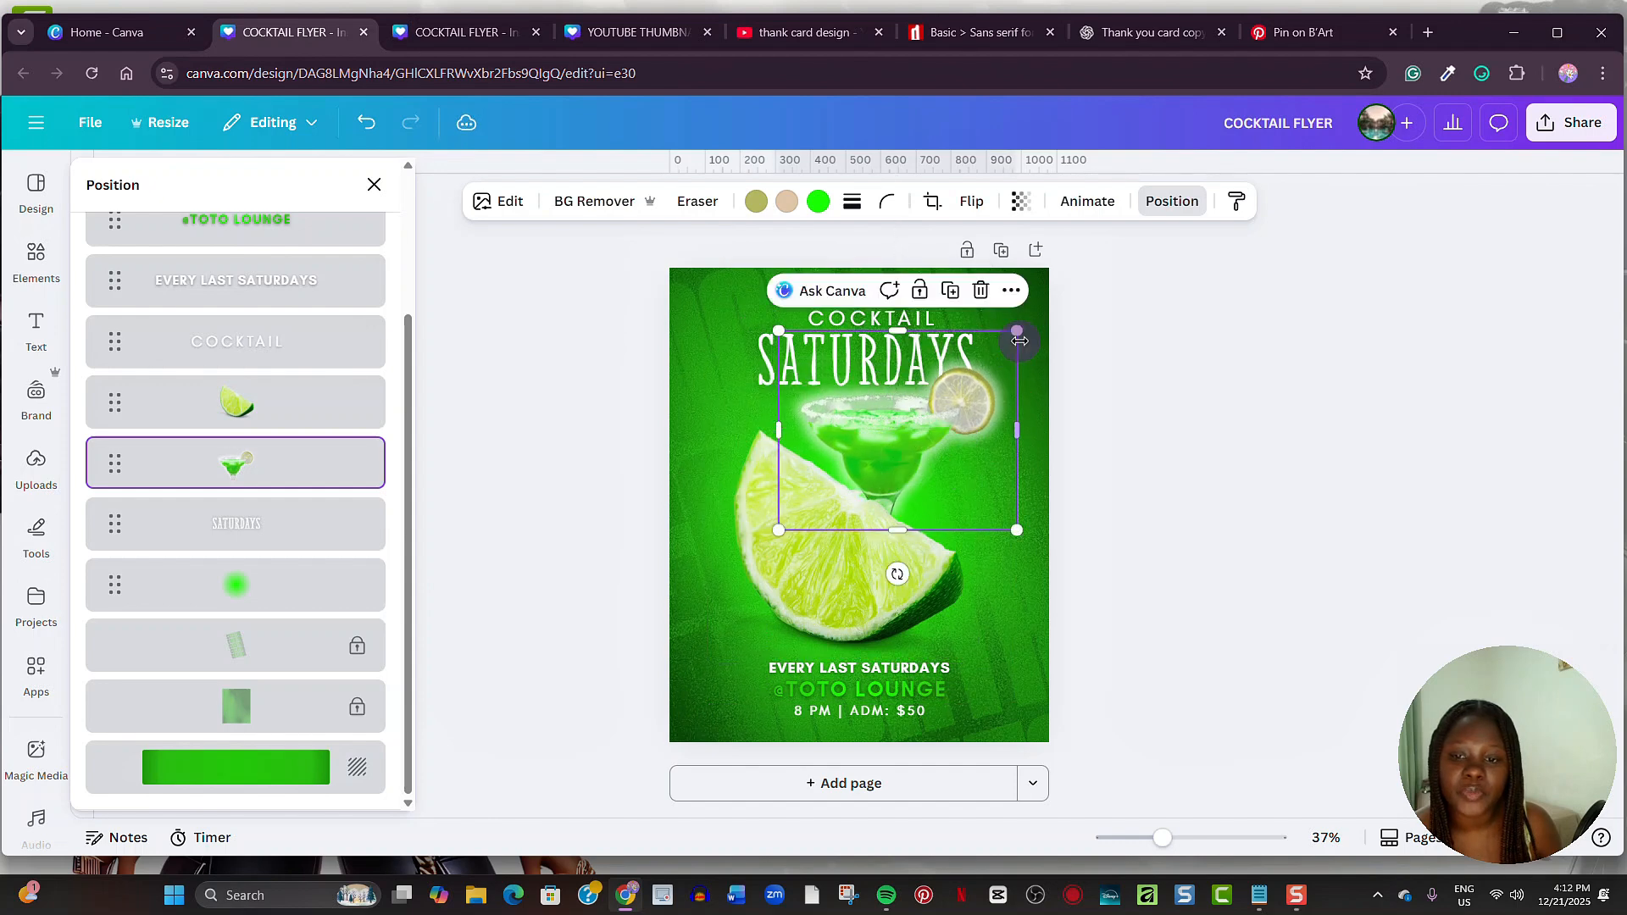
drag(1016, 331, 991, 352)
drag(948, 405, 960, 398)
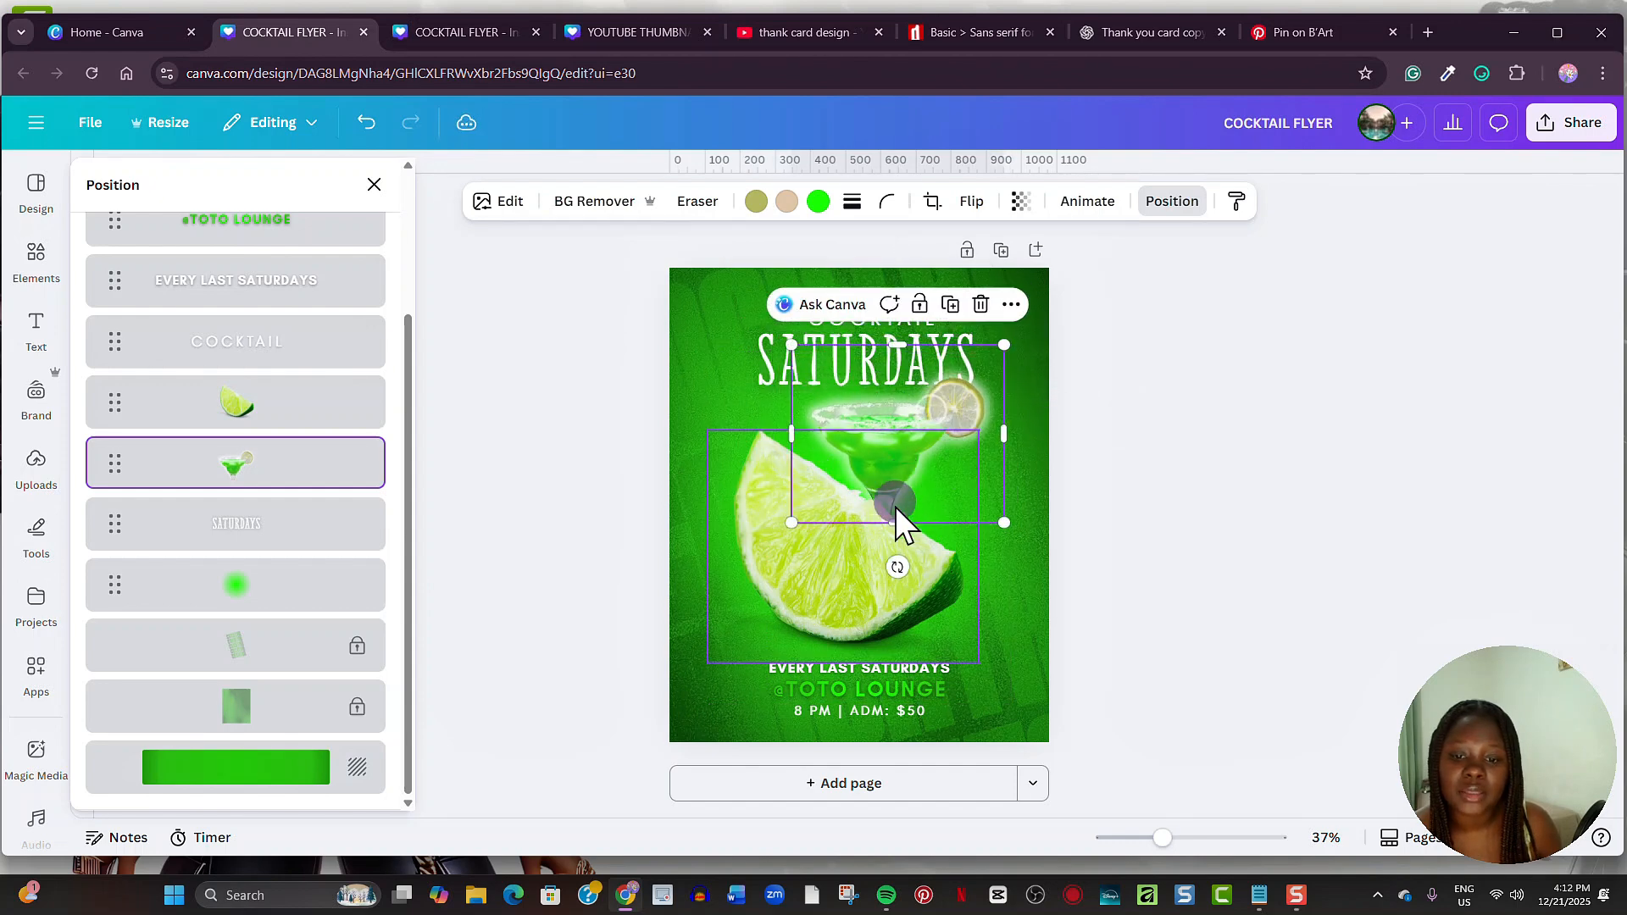
click(1118, 508)
Step: Add the mint leaf from the recently used elements, rotate and shrink it, and tuck it into the flyer's top-right corner
click(37, 258)
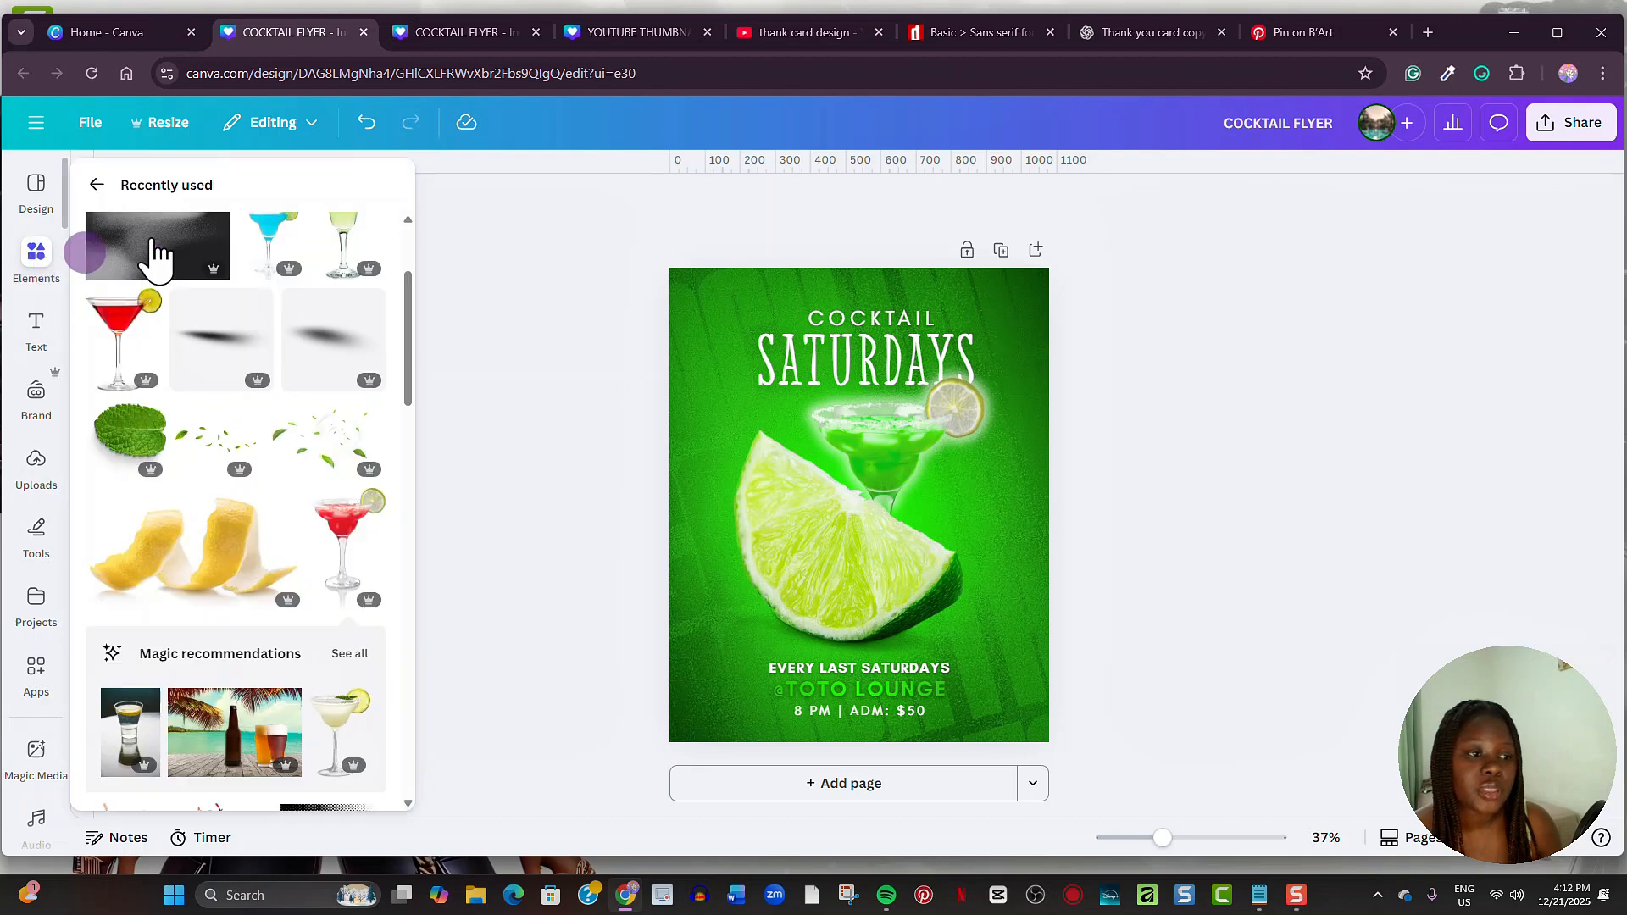
click(131, 428)
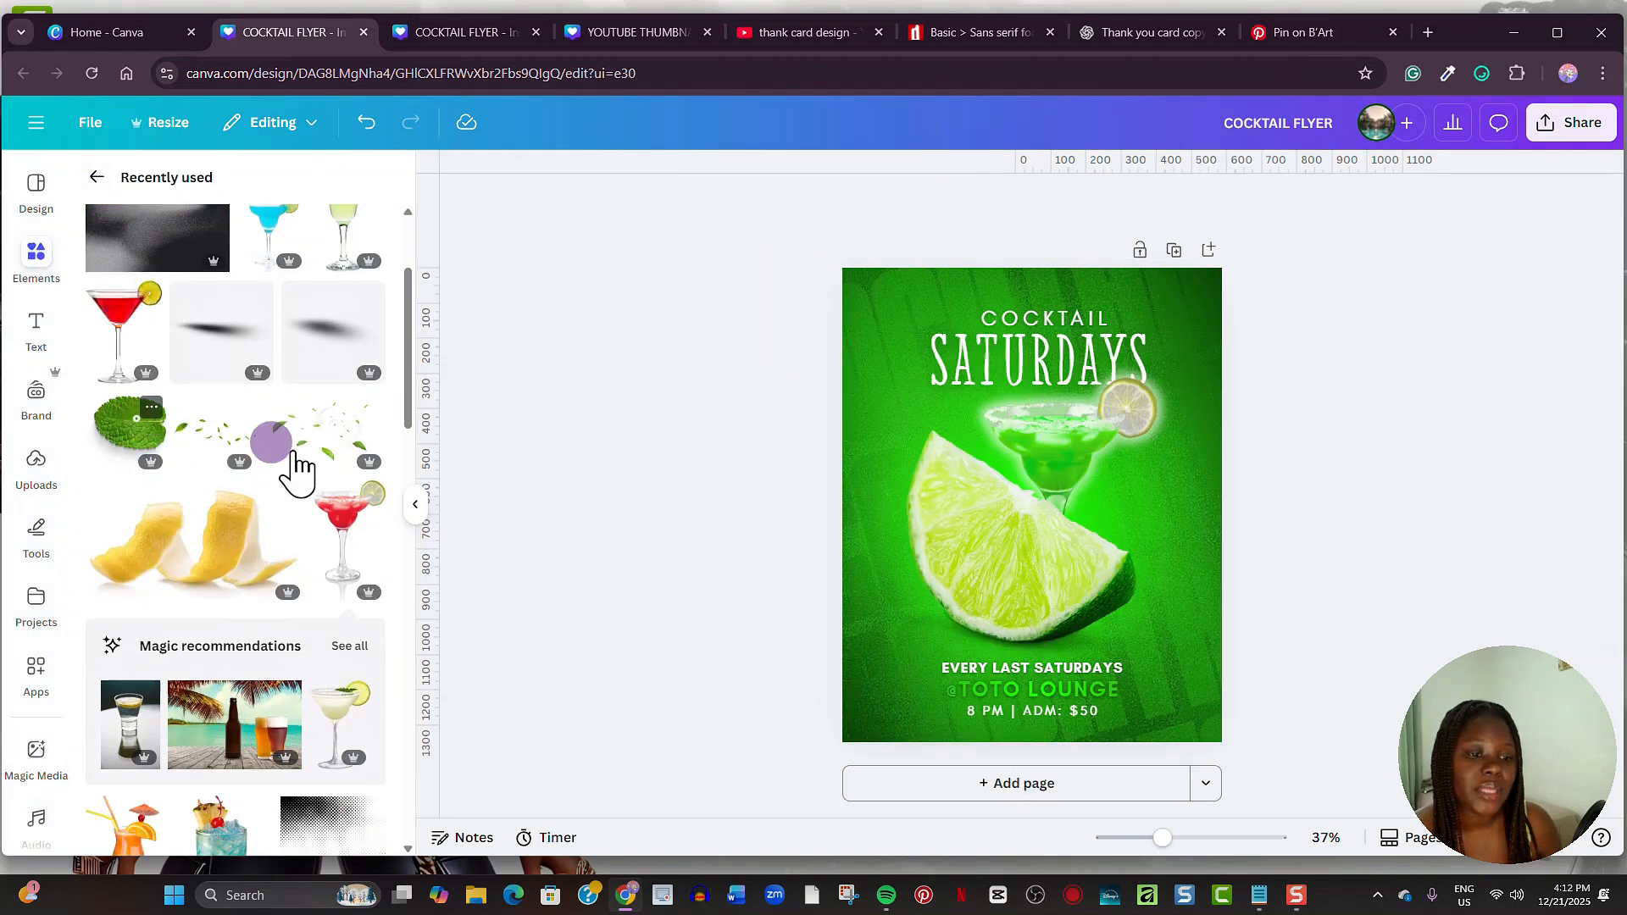
click(414, 505)
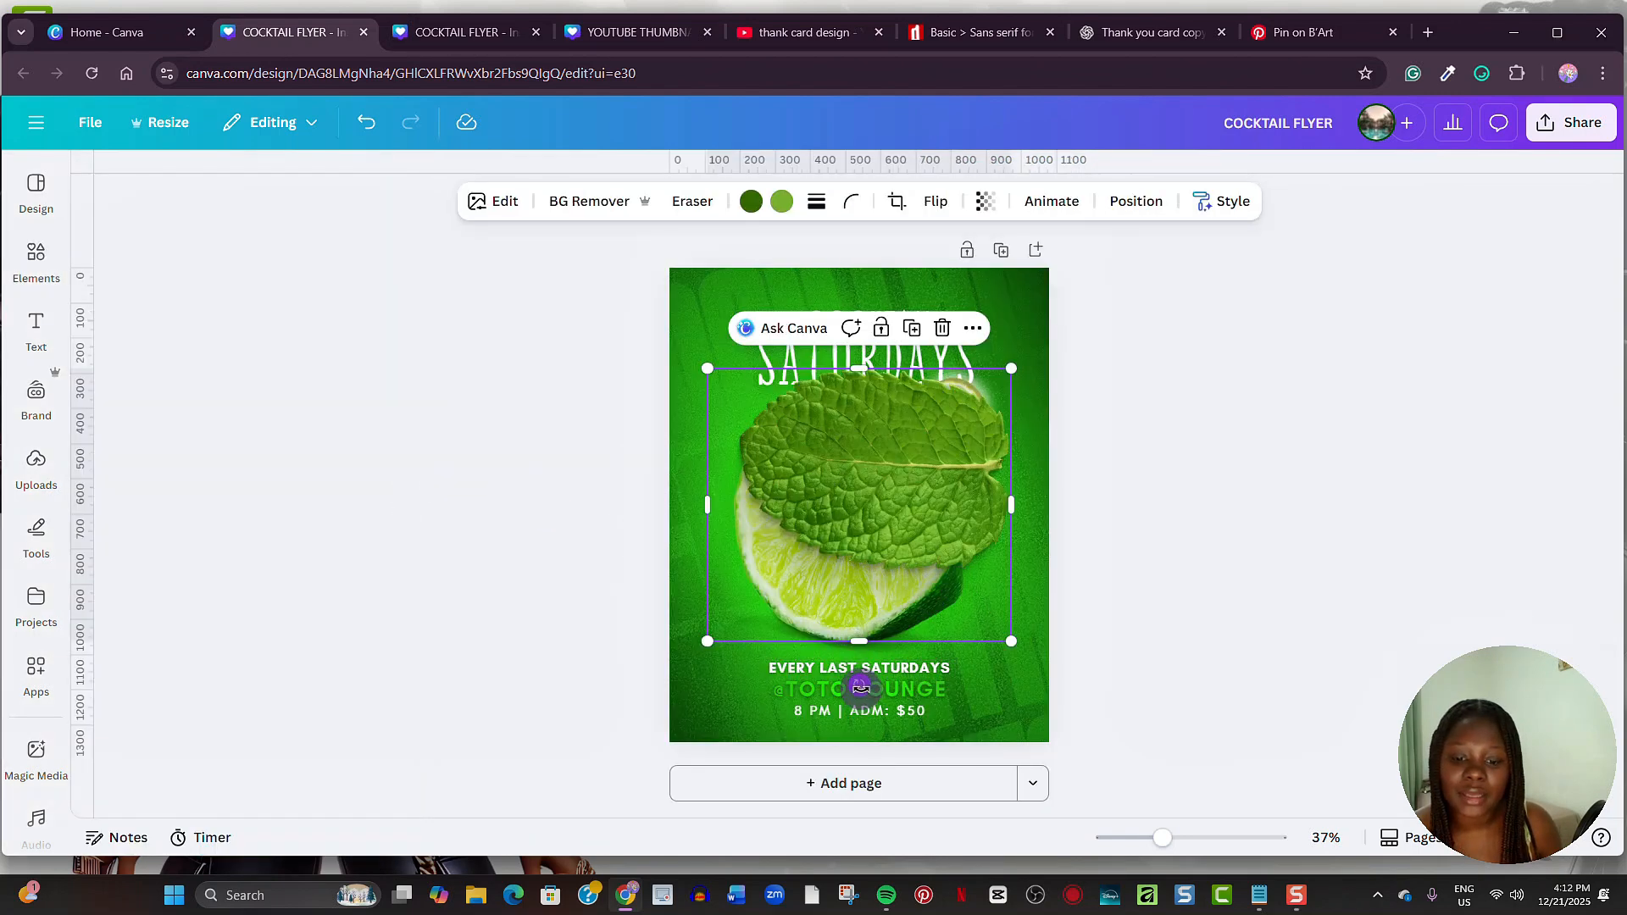
drag(860, 688, 762, 440)
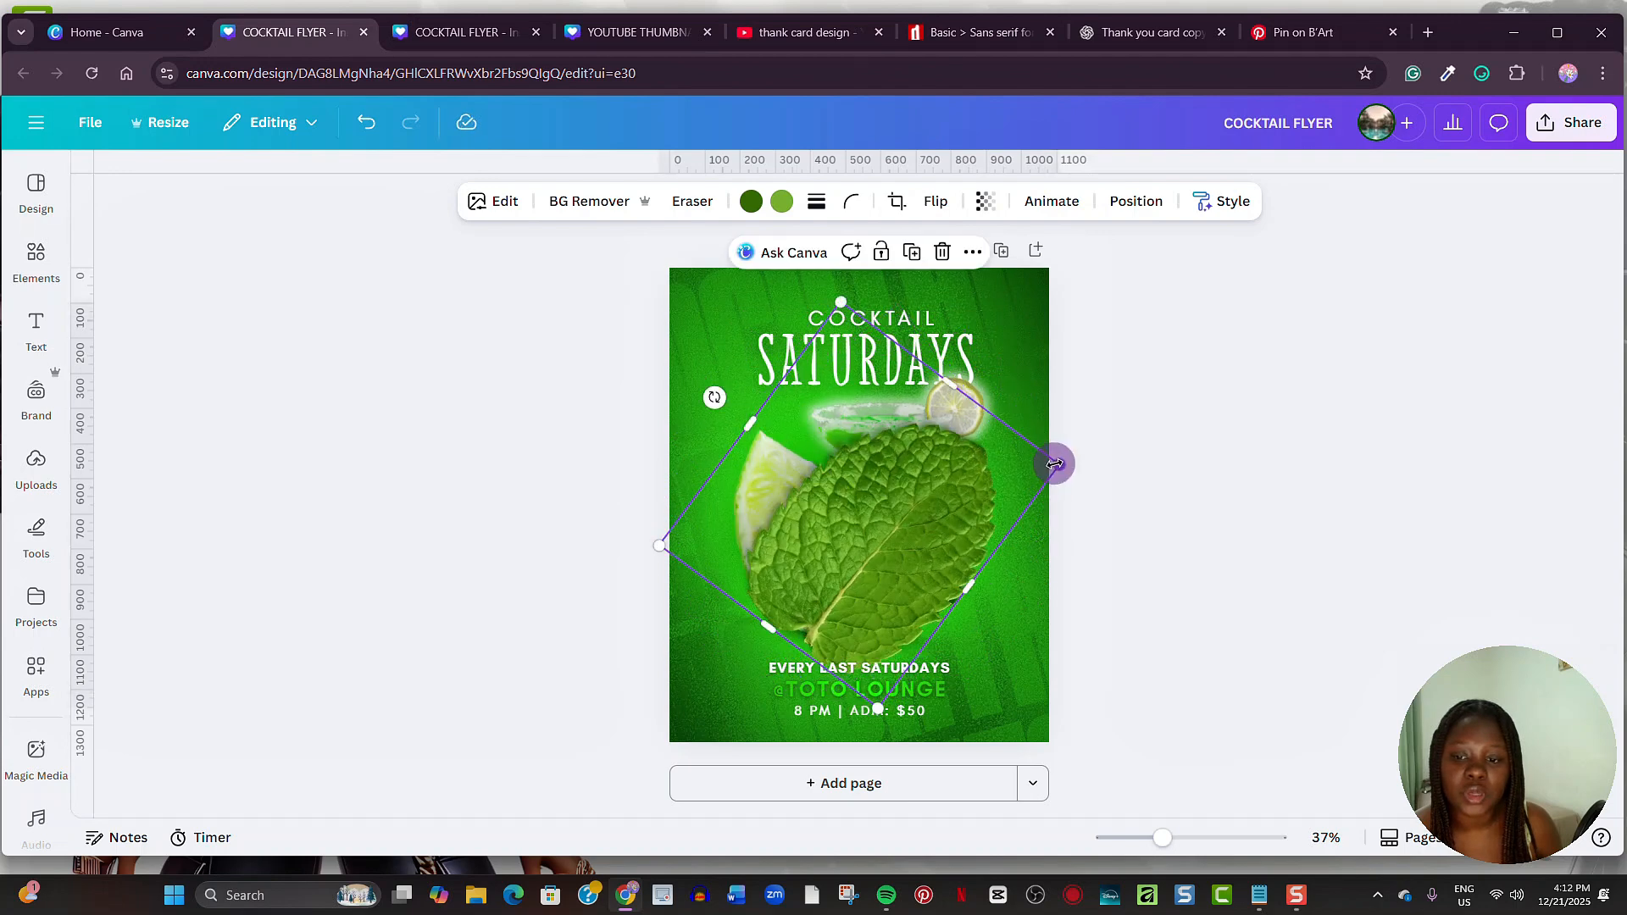
drag(1054, 463, 1036, 265)
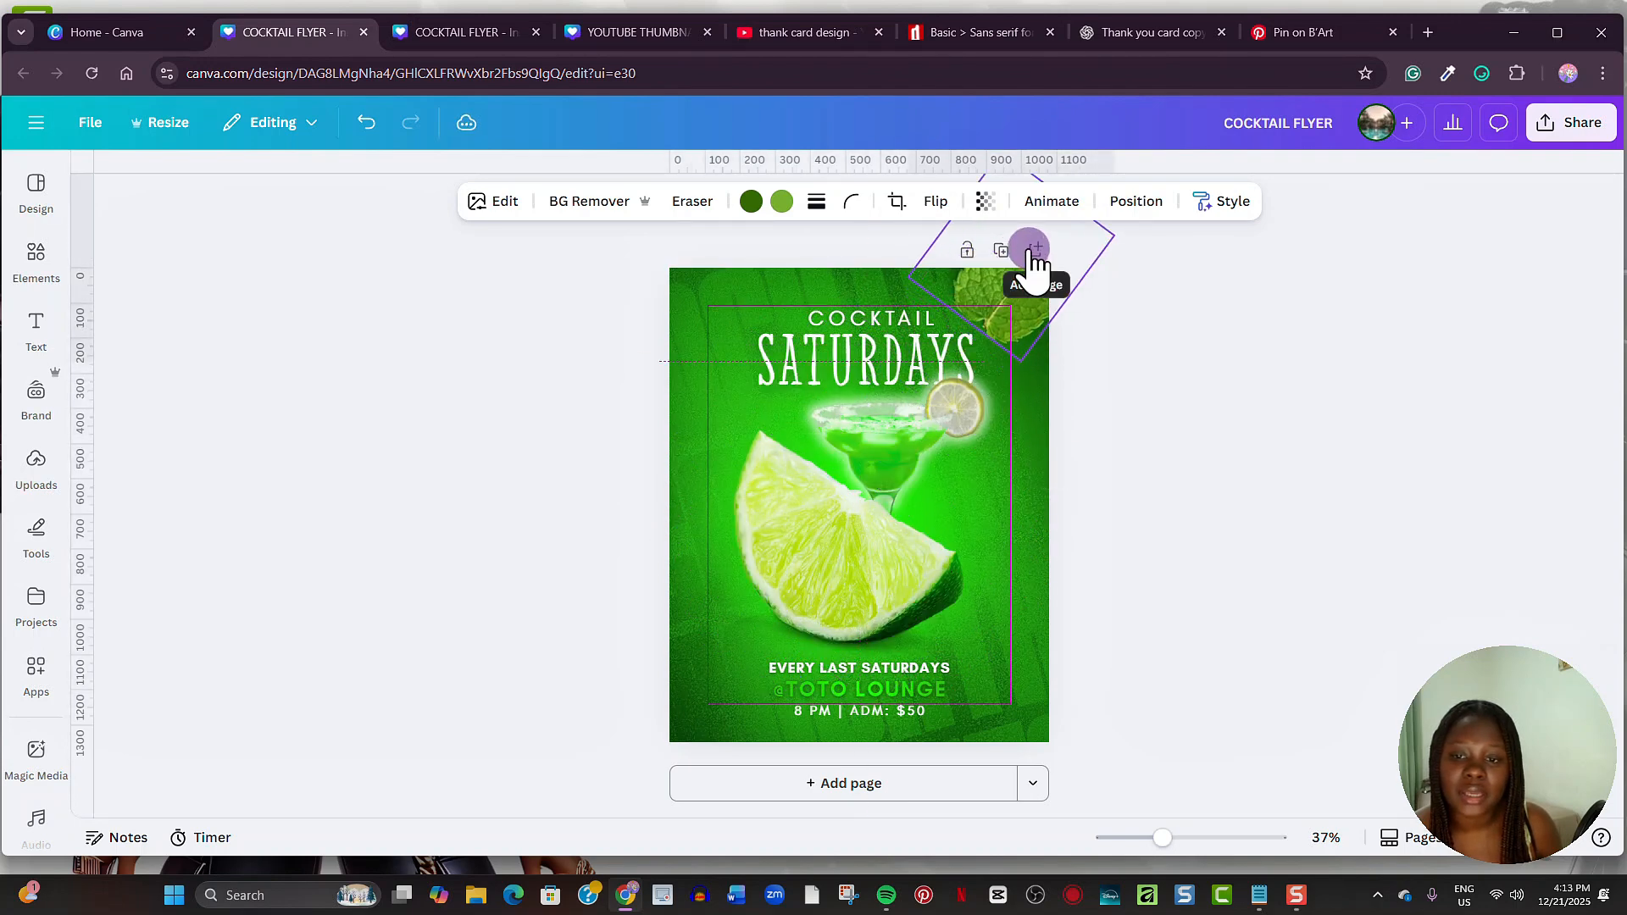
Step: Duplicate the mint leaf to the flyer's lower-right area and apply the Blur effect to the copy
click(1060, 410)
drag(1057, 406, 991, 682)
click(474, 205)
scroll(280, 644, down, 2)
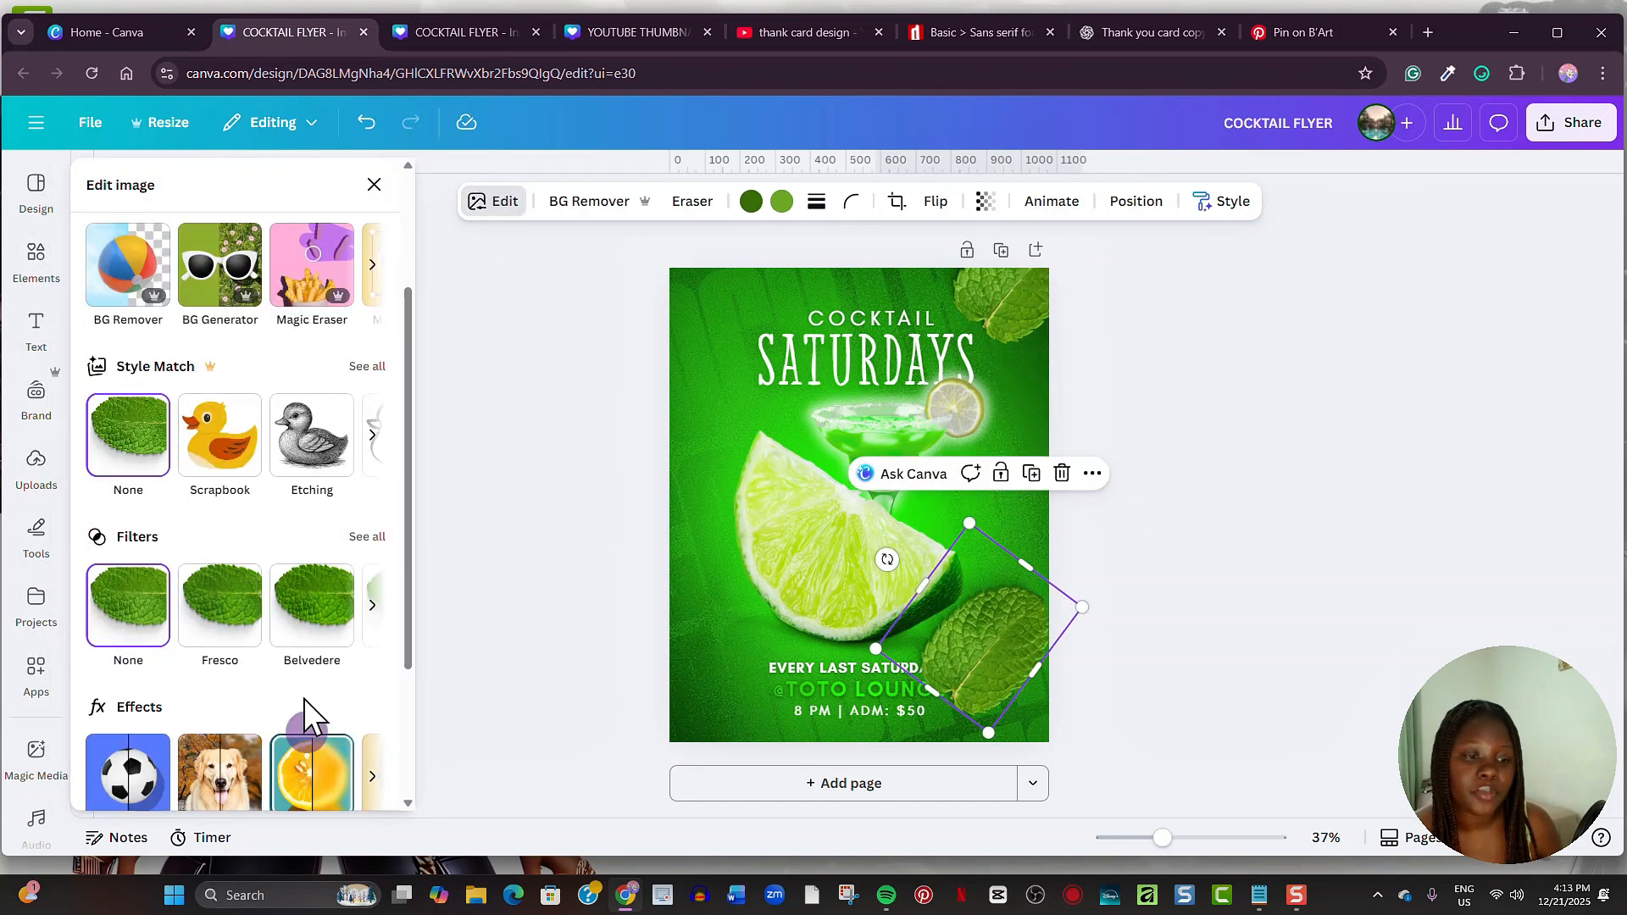
click(310, 764)
click(322, 246)
click(197, 331)
click(230, 331)
click(388, 184)
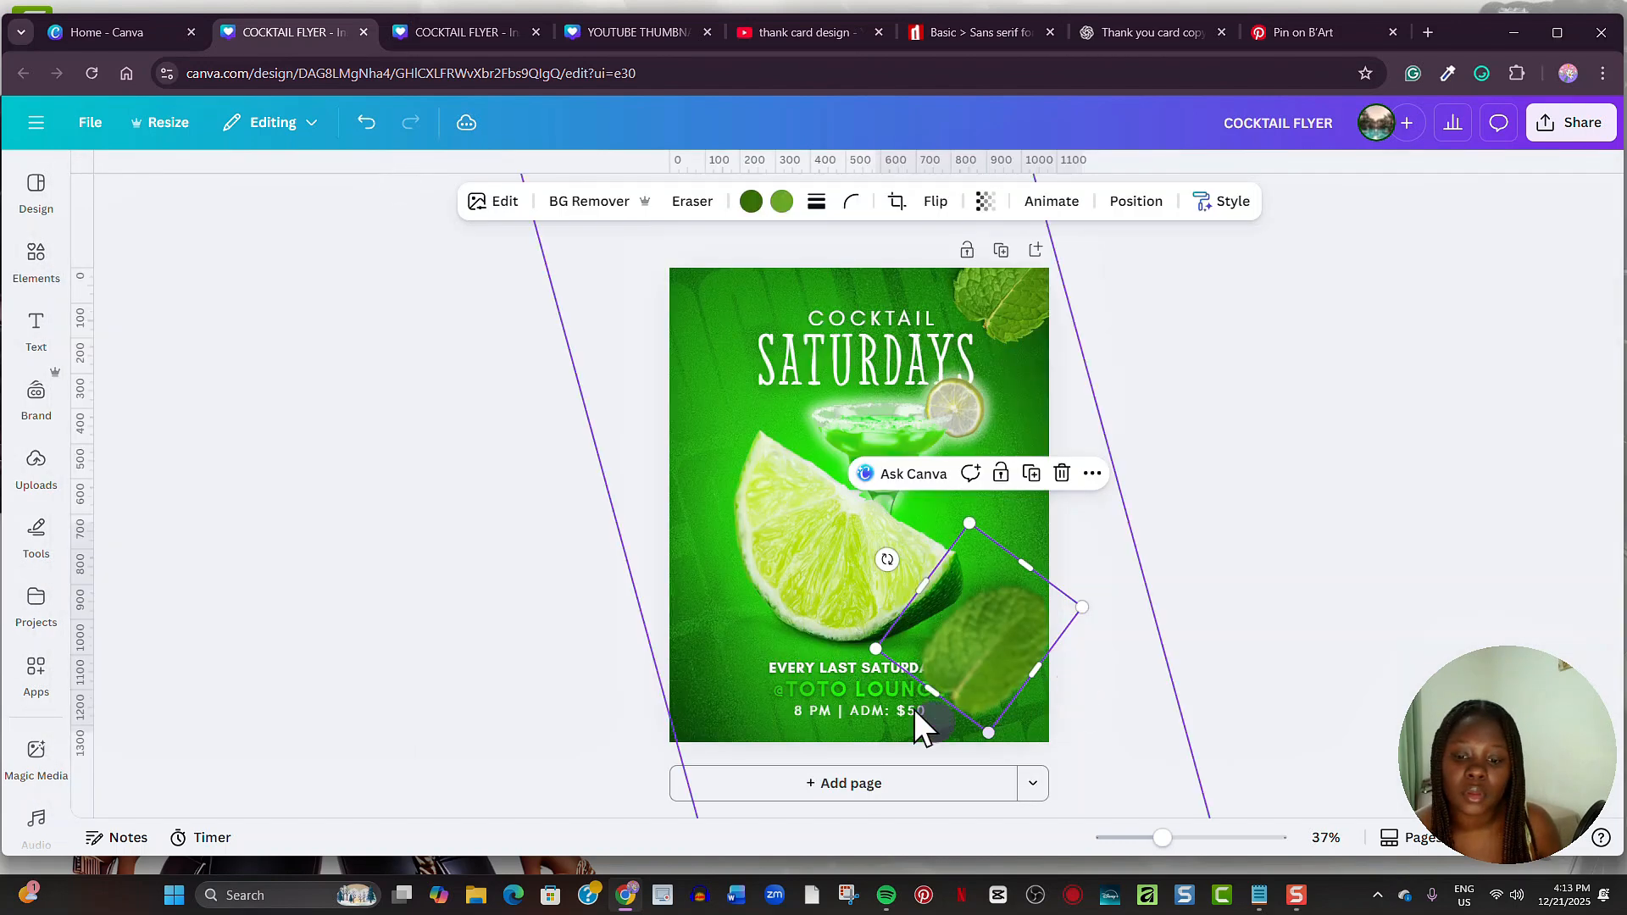
Step: Rotate the blurred leaf and set it in the flyer's bottom-right corner, and place a copy partly off the flyer's left edge
drag(887, 560, 974, 703)
drag(1065, 566, 1150, 551)
drag(1074, 612, 614, 623)
click(1108, 582)
drag(480, 705, 701, 618)
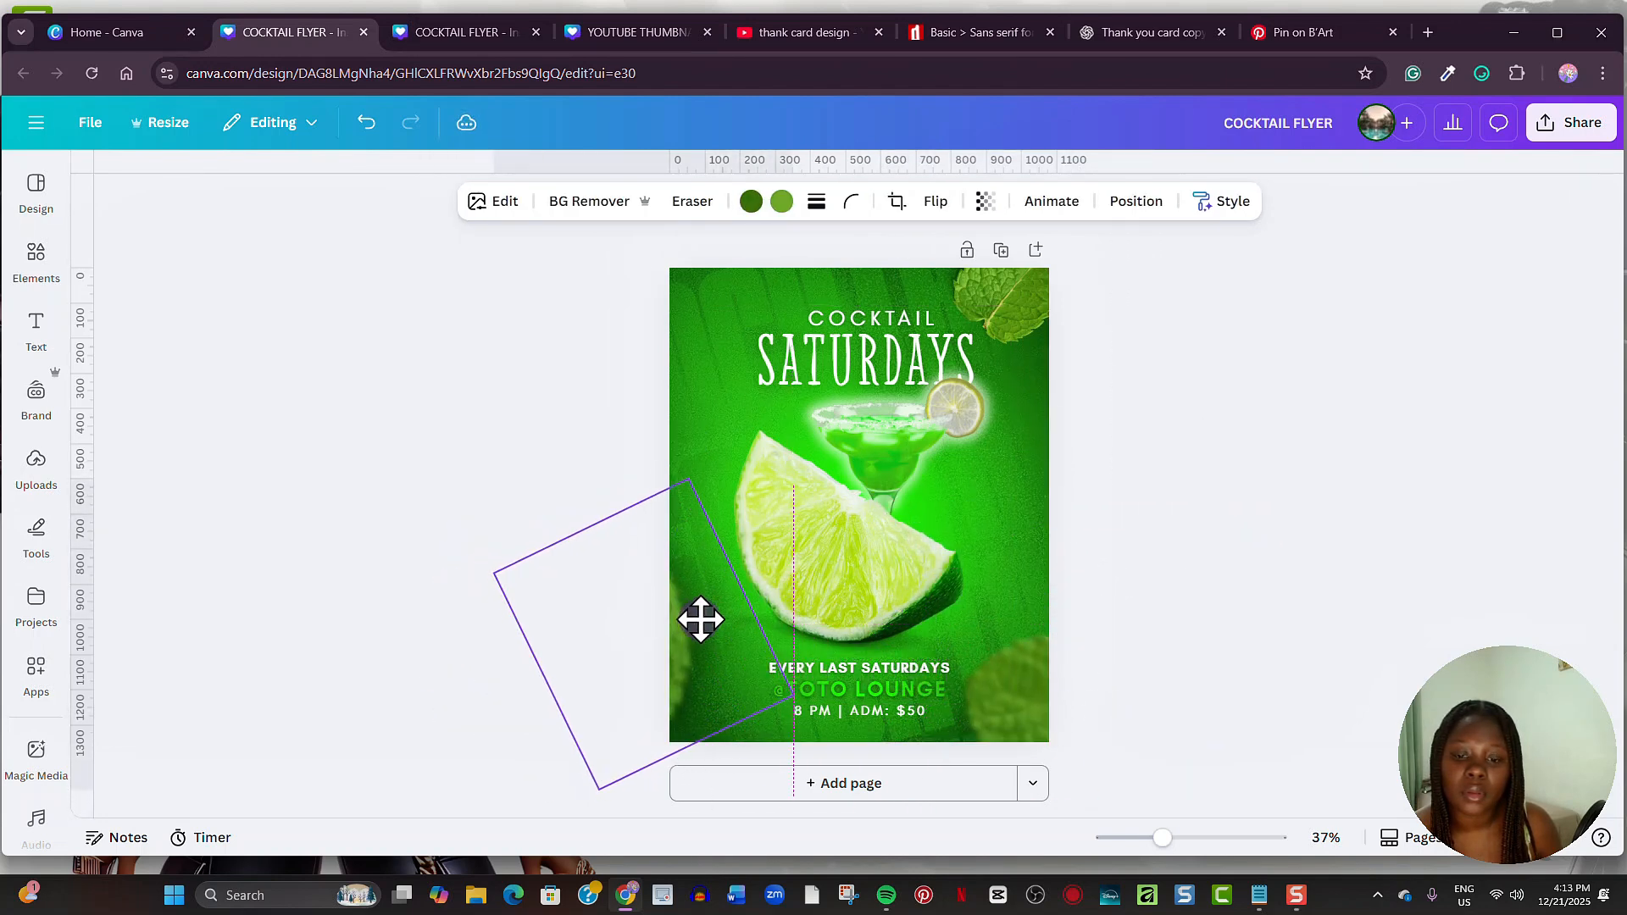